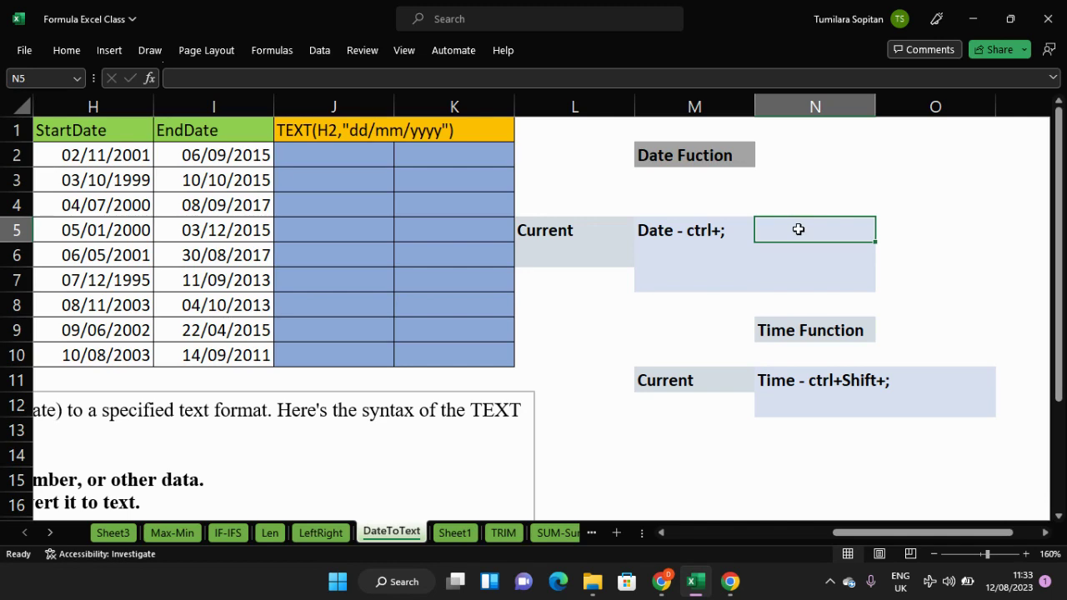
Enter the date 12/8/2023 in N5 and insert the current date as a static value in N6.
text(12)
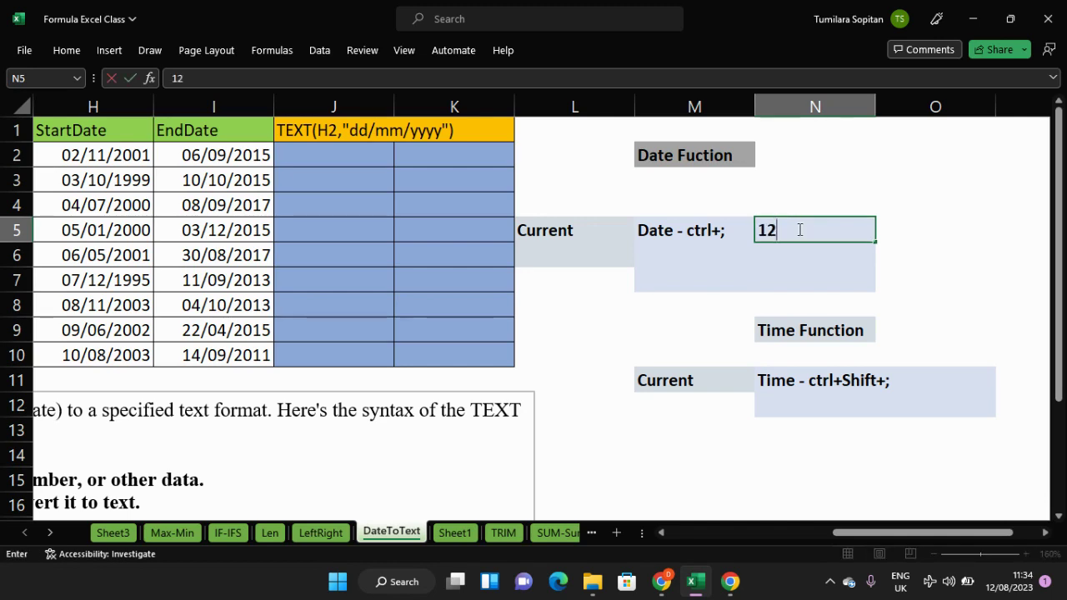
text(/8/2023)
key(Return)
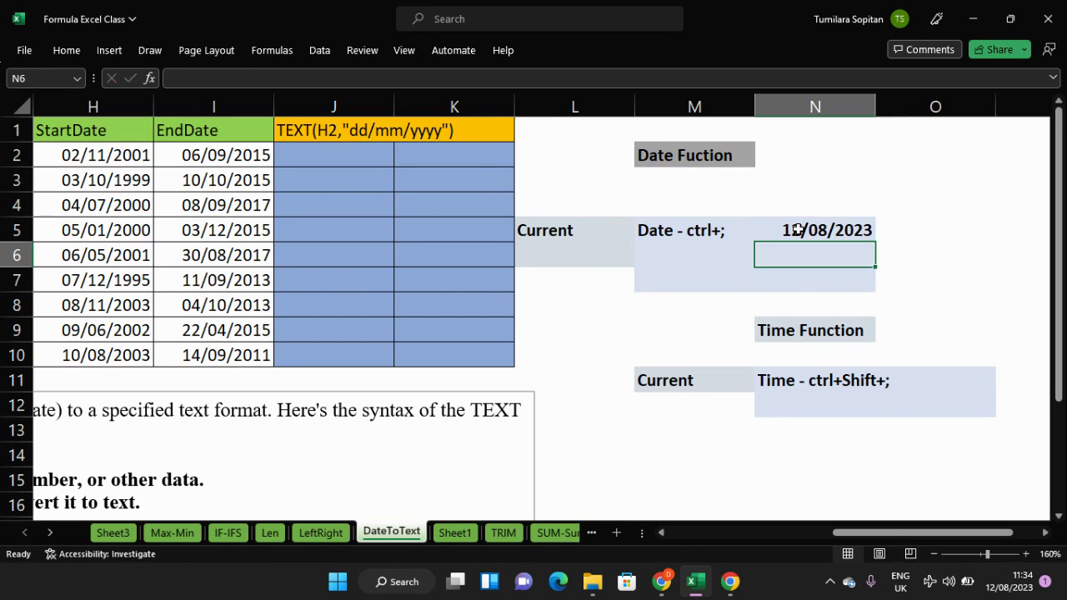
key(ctrl+semicolon)
key(Return)
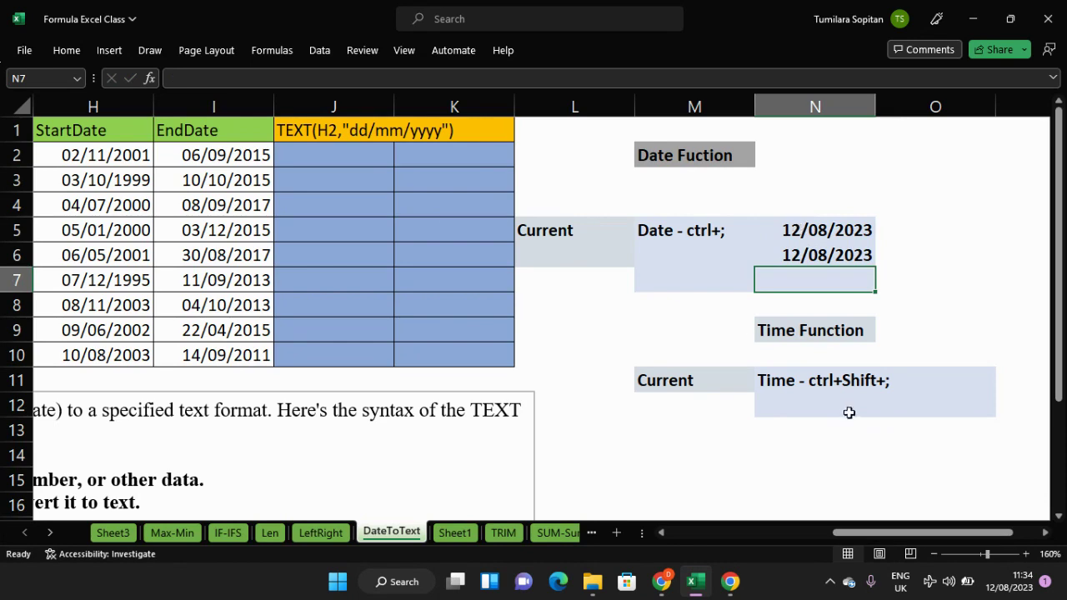
Insert the current time as a static value in O12, under the Time Function heading.
click(935, 383)
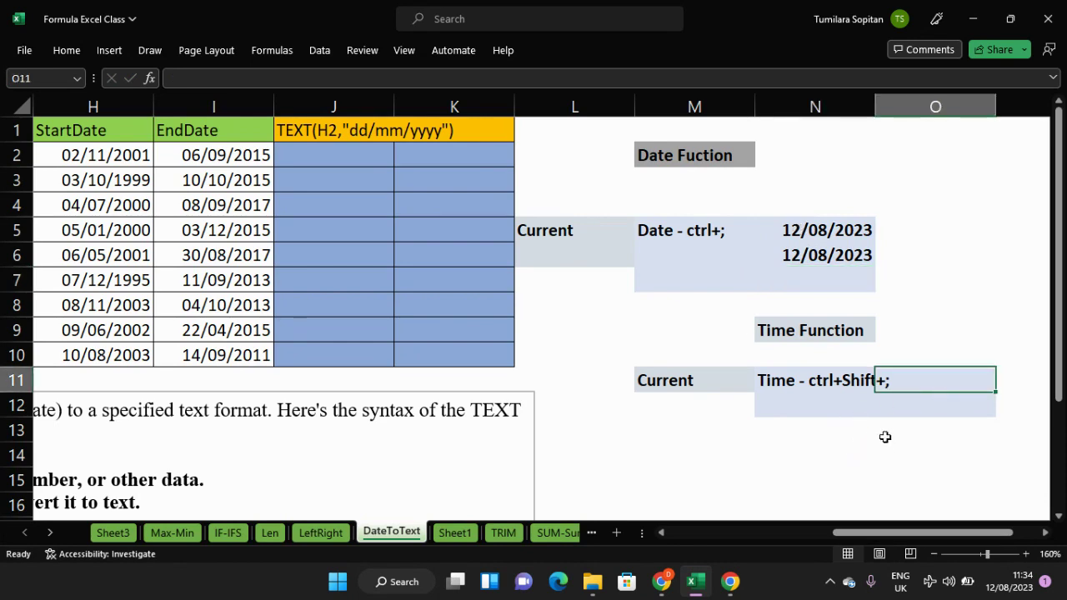
click(954, 406)
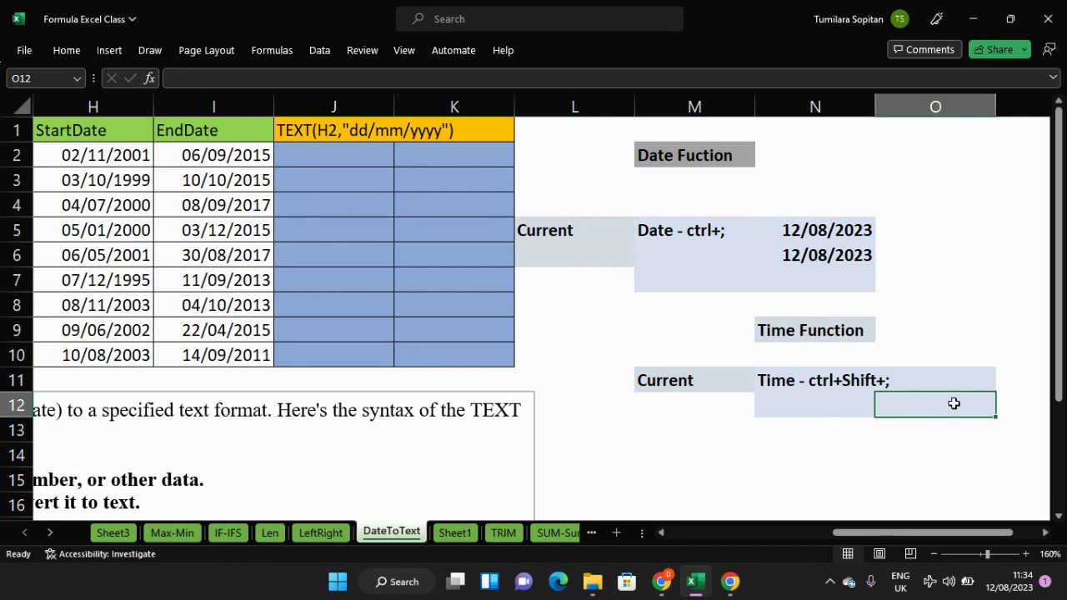
key(ctrl+shift+semicolon)
key(Return)
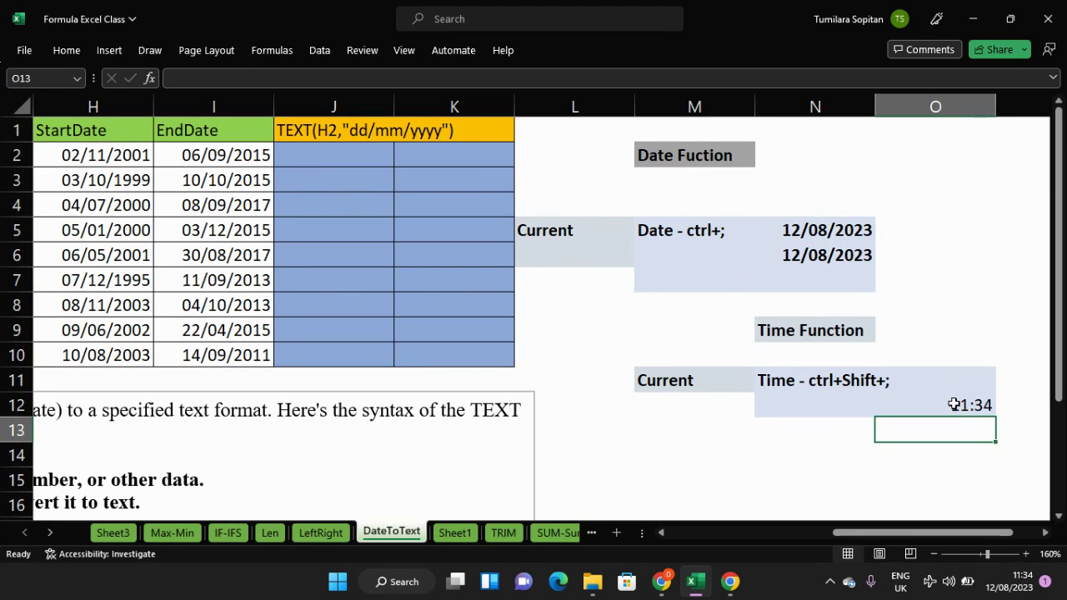
click(955, 405)
click(963, 429)
click(971, 404)
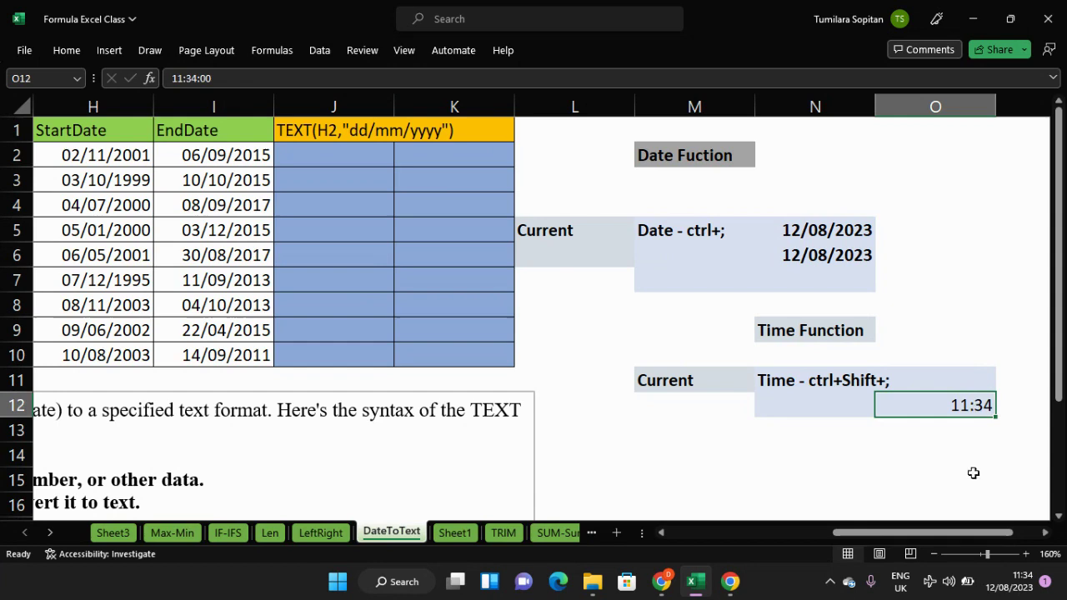
click(931, 460)
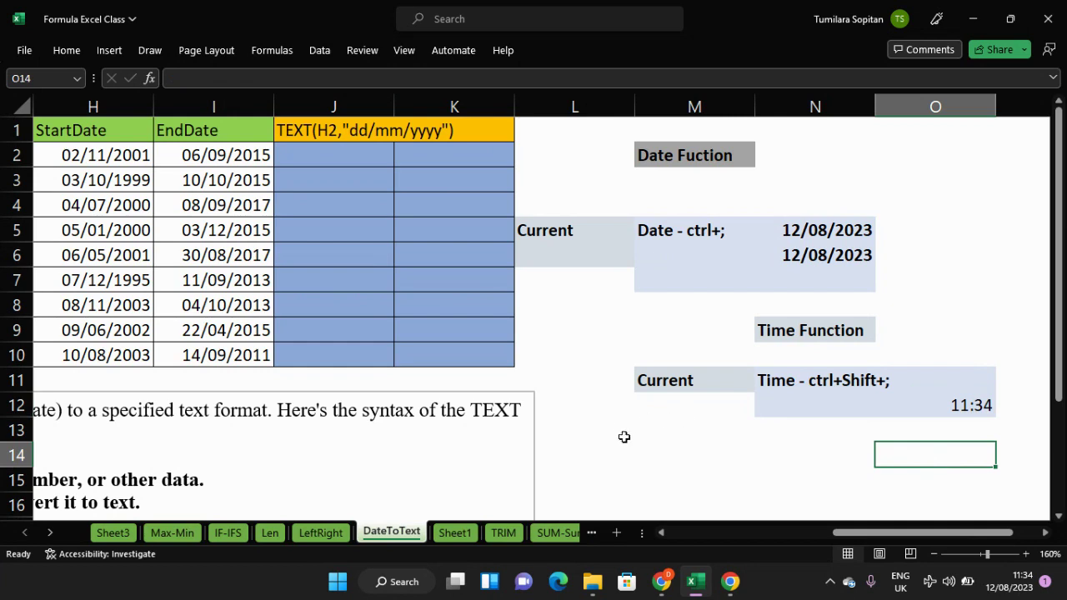
On Sheet1, calculate Task A's due date in E3 with the formula =C3+D3.
click(457, 535)
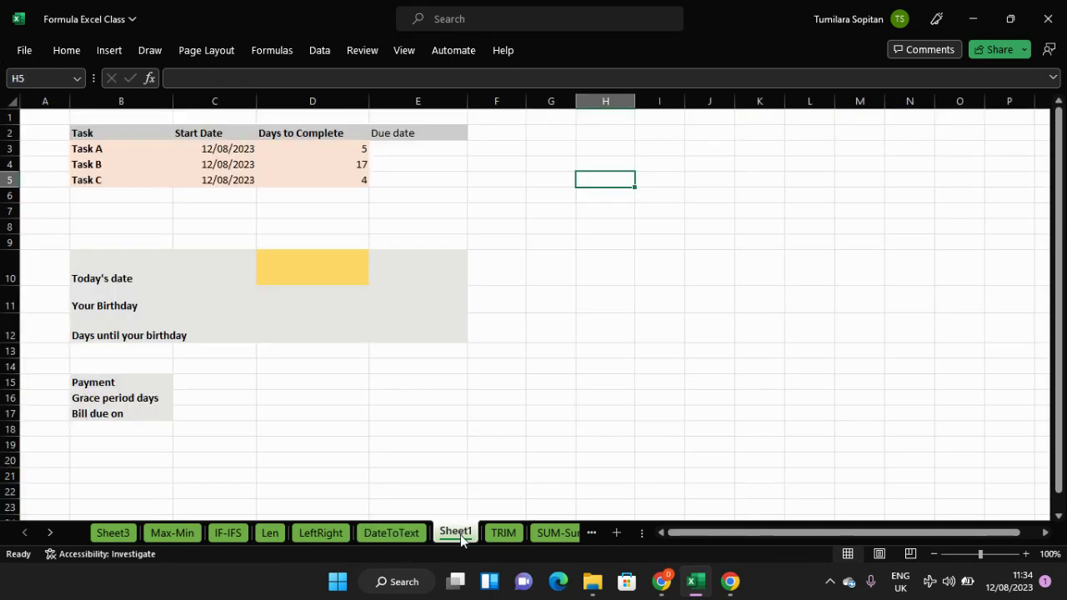
scroll(564, 369, up, 3)
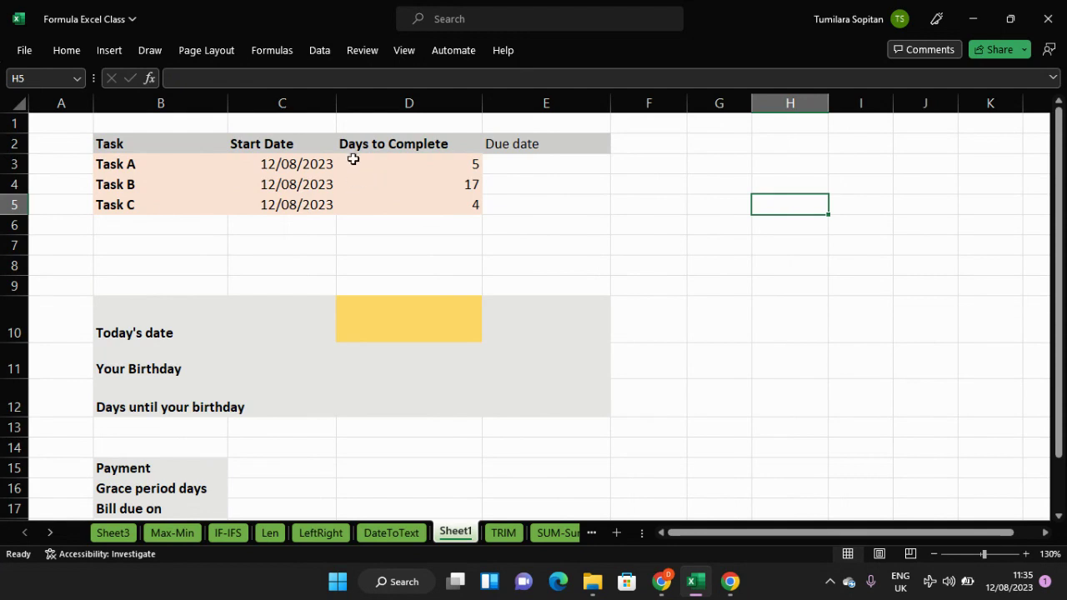
click(449, 167)
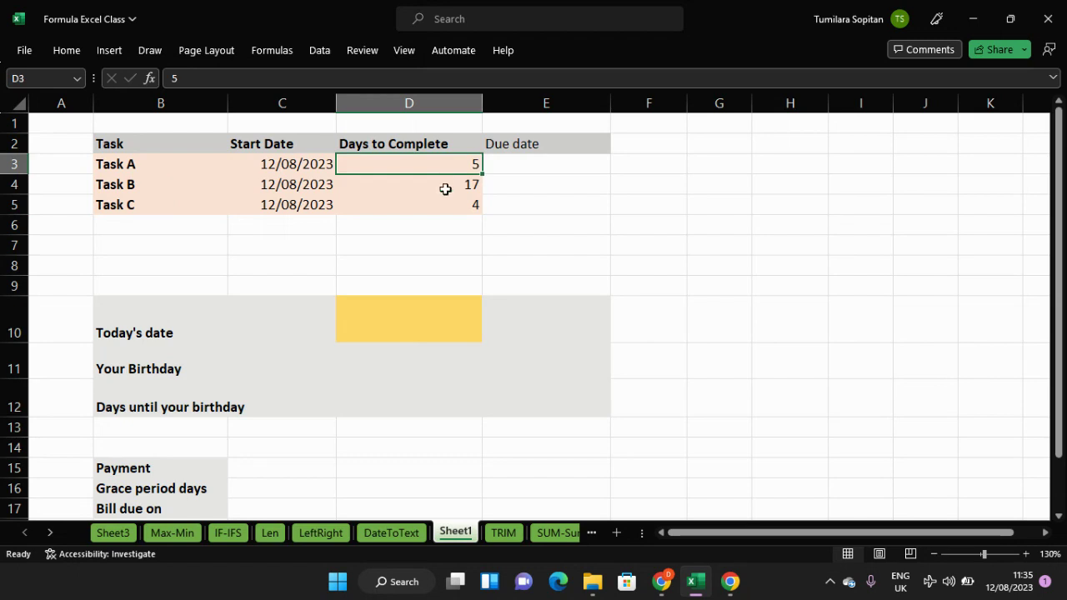
click(445, 189)
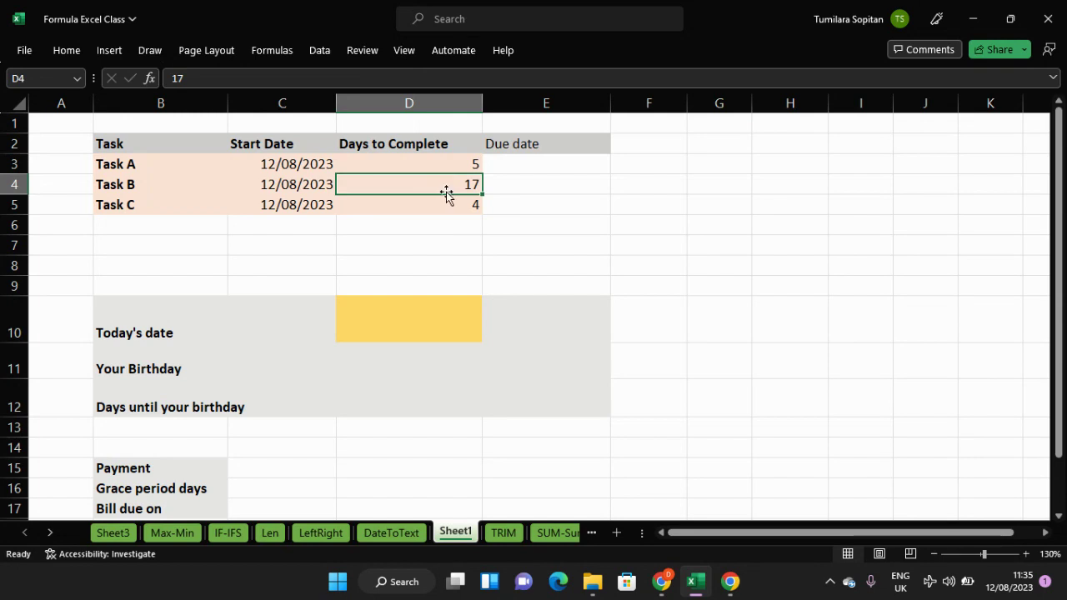
click(452, 206)
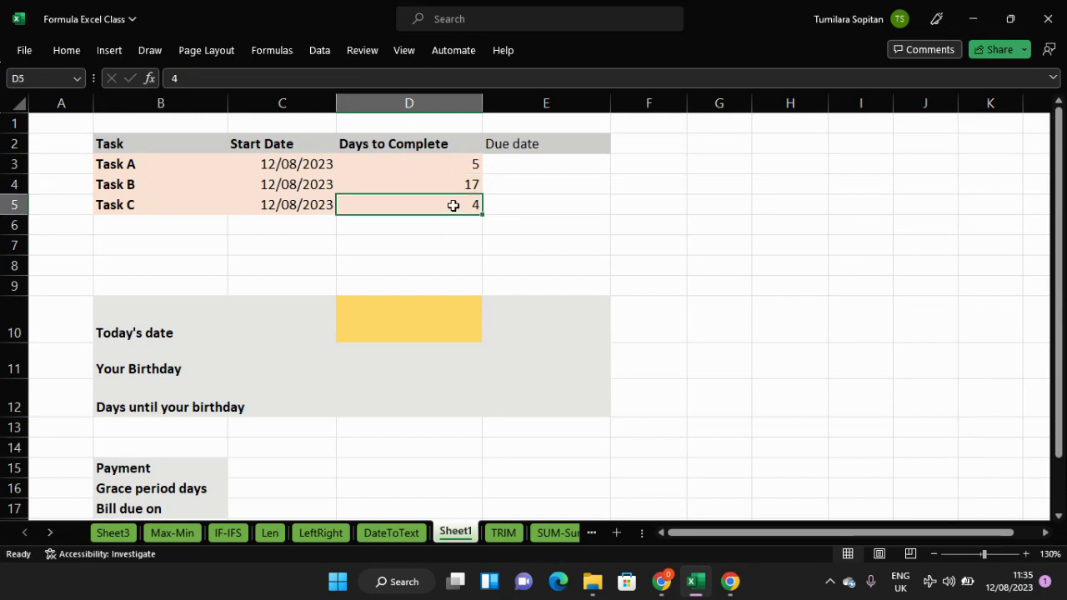
click(503, 167)
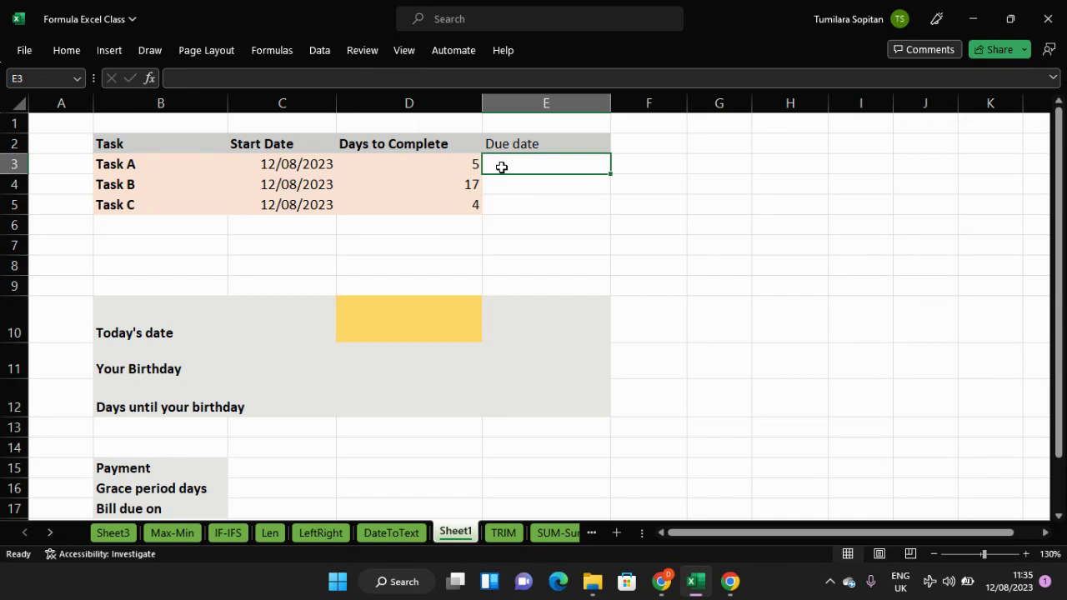
text(=)
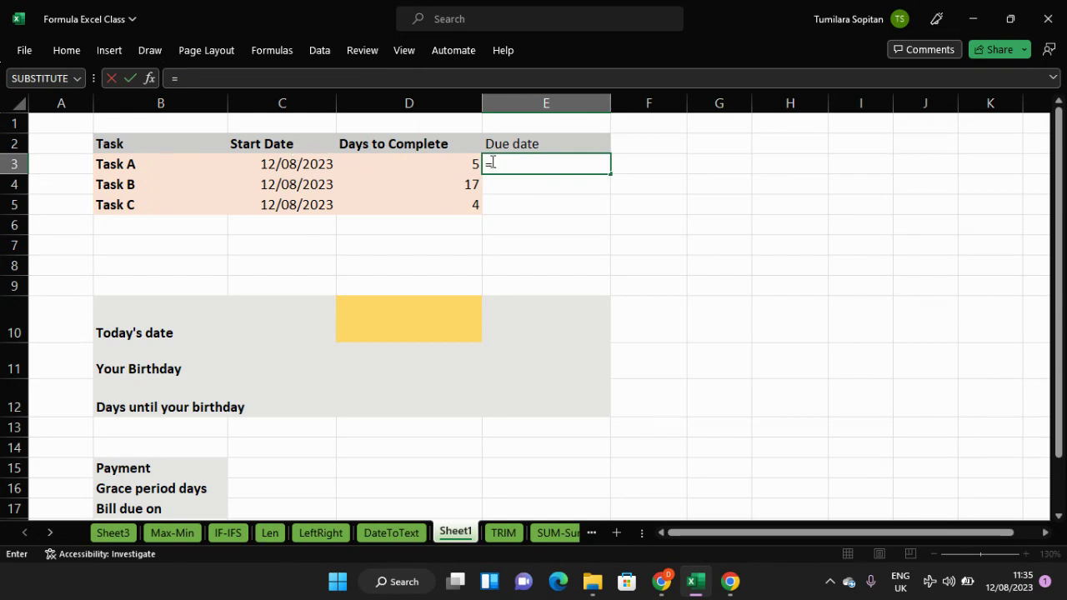
click(305, 161)
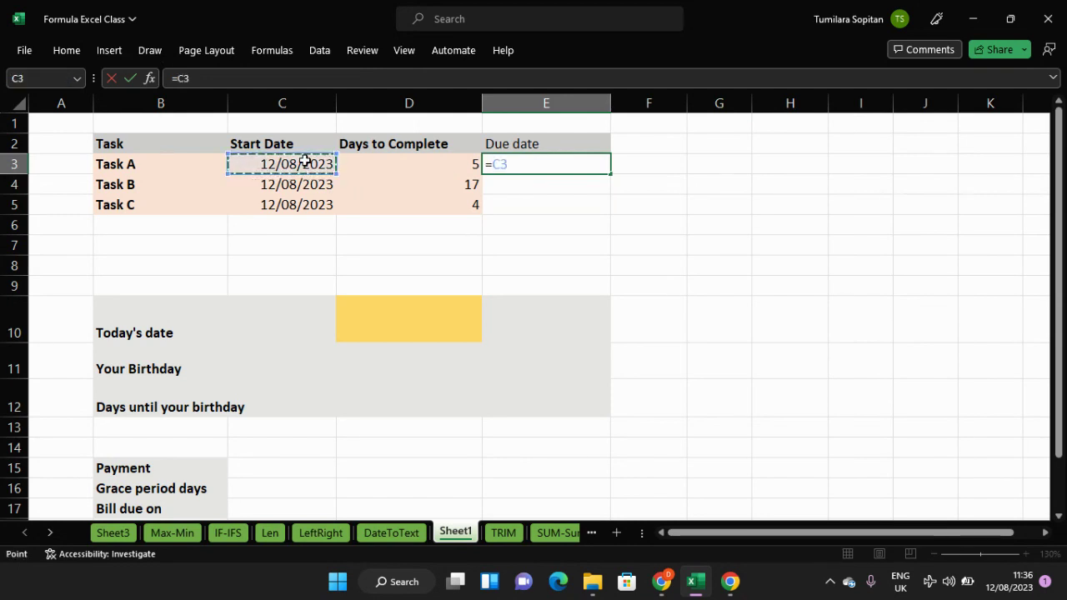
text(+)
click(381, 169)
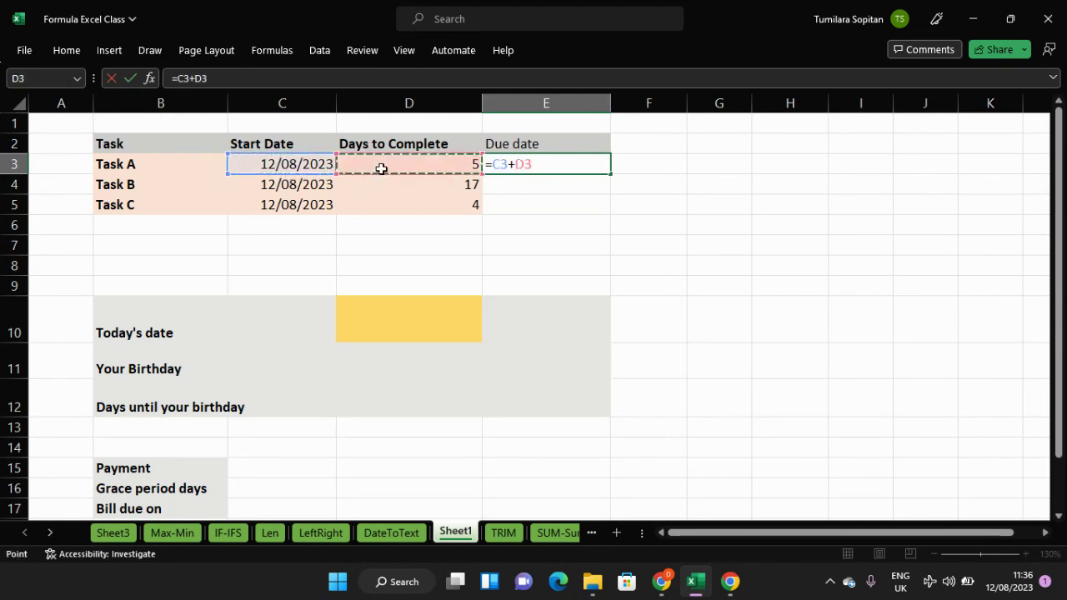
key(Return)
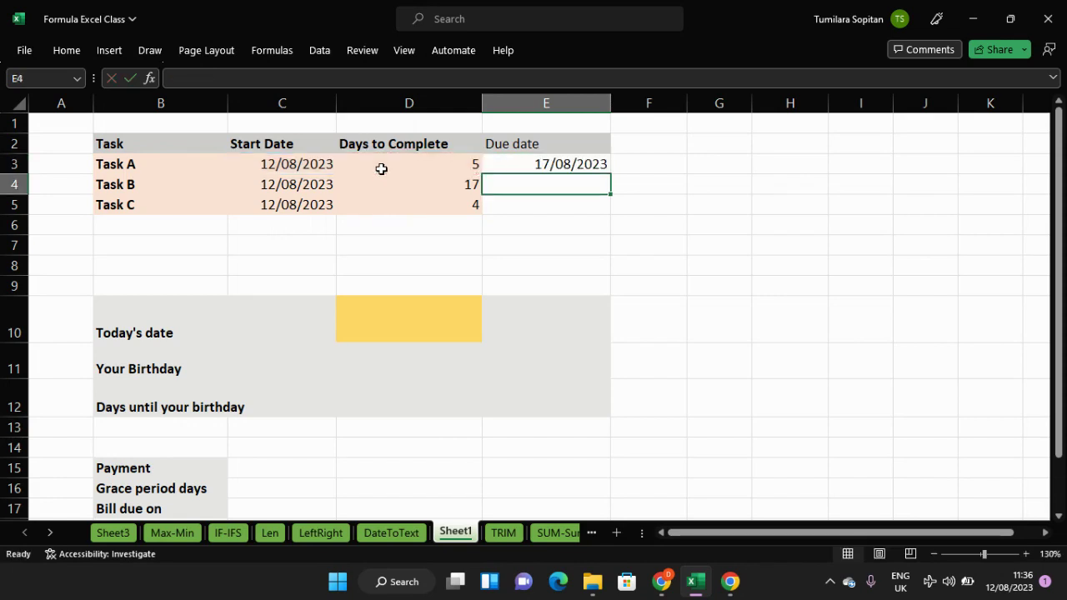
Copy the due date formula from E3 down to E5 and give E3:E5 an orange background fill.
click(596, 163)
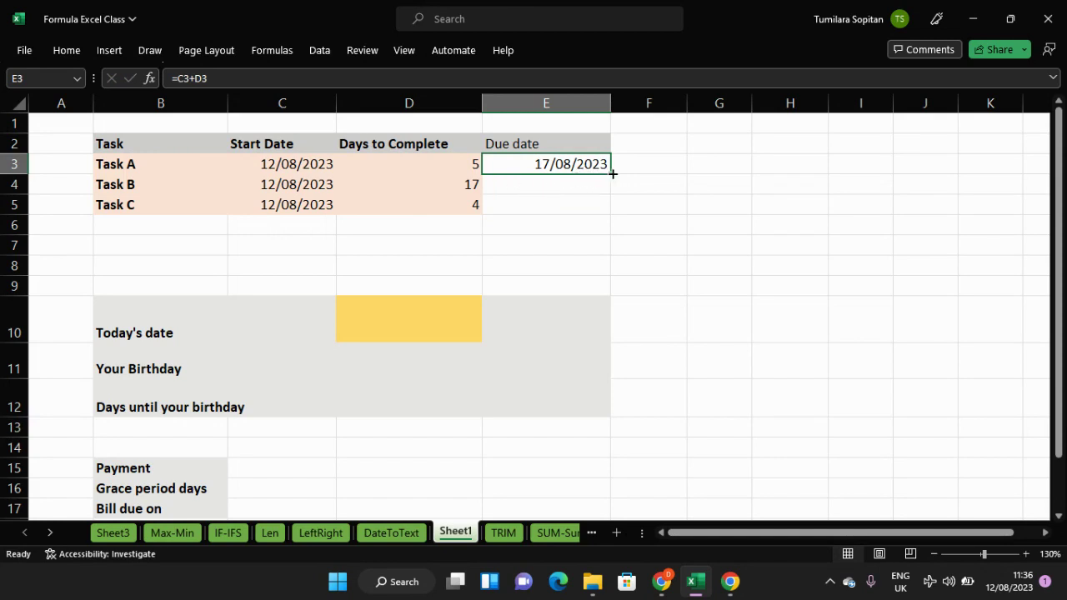
drag(610, 184, 612, 207)
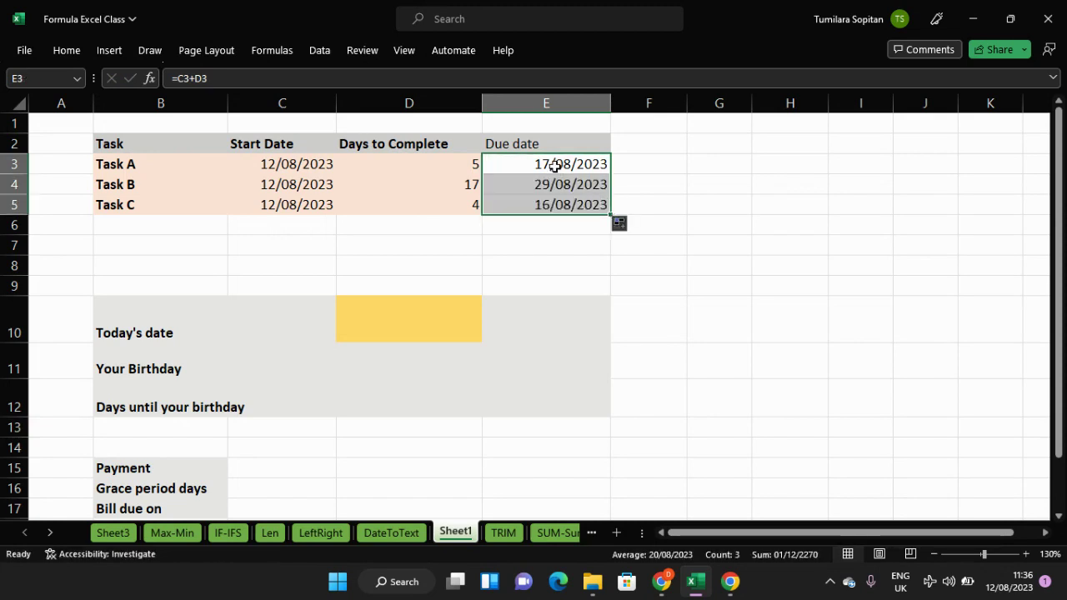
key(ctrl+1)
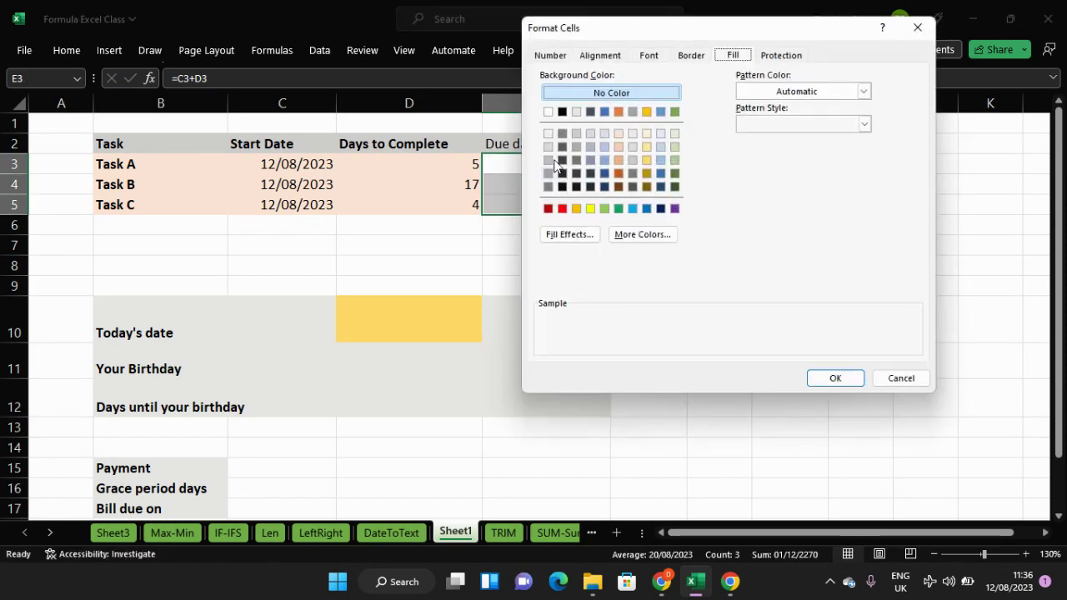
click(576, 209)
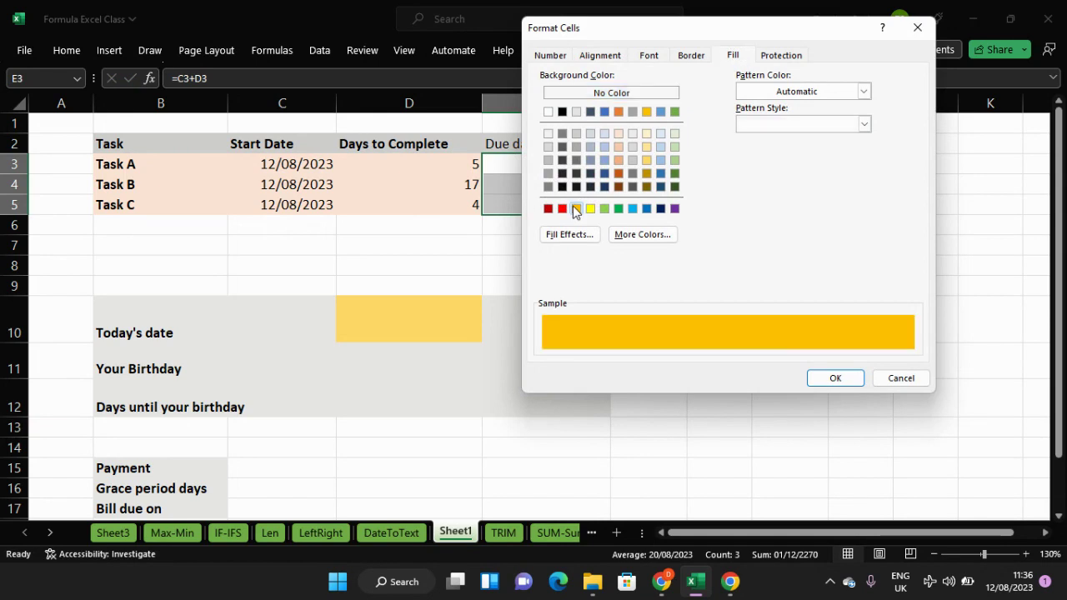
click(813, 380)
click(581, 252)
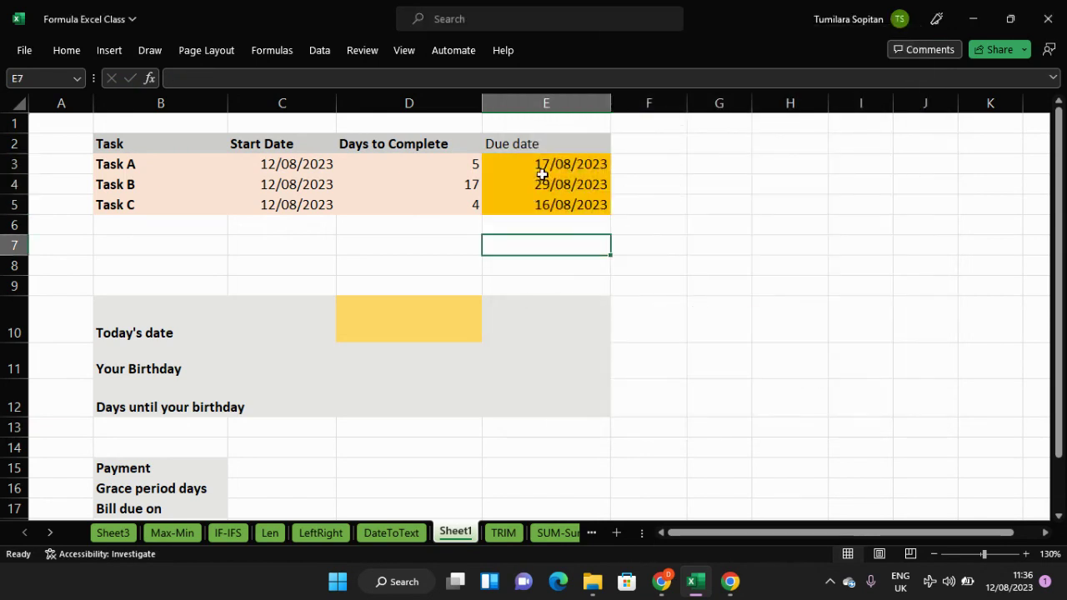
click(545, 166)
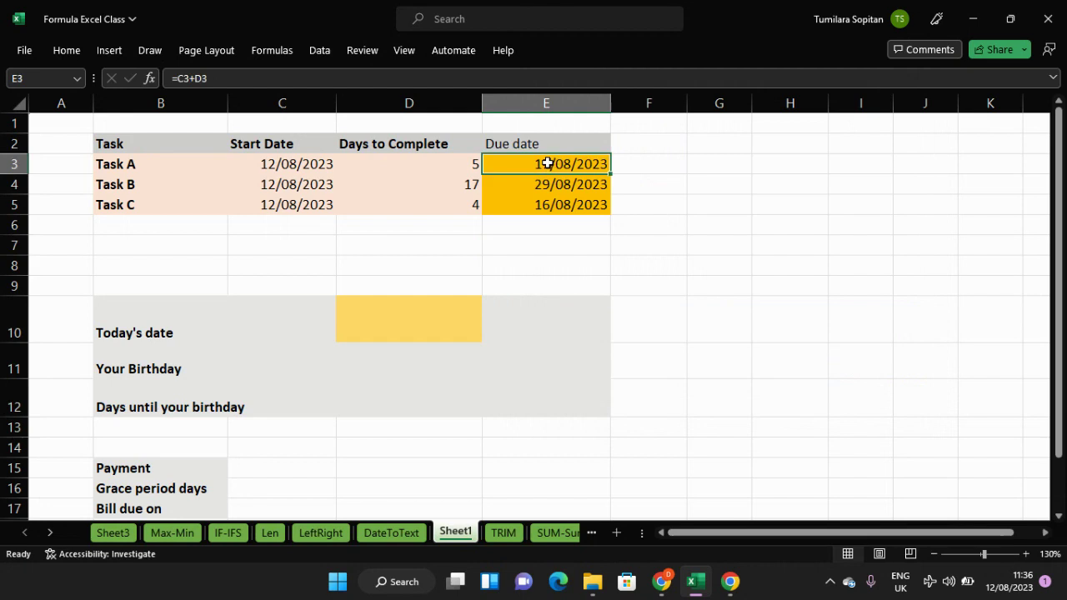
click(555, 225)
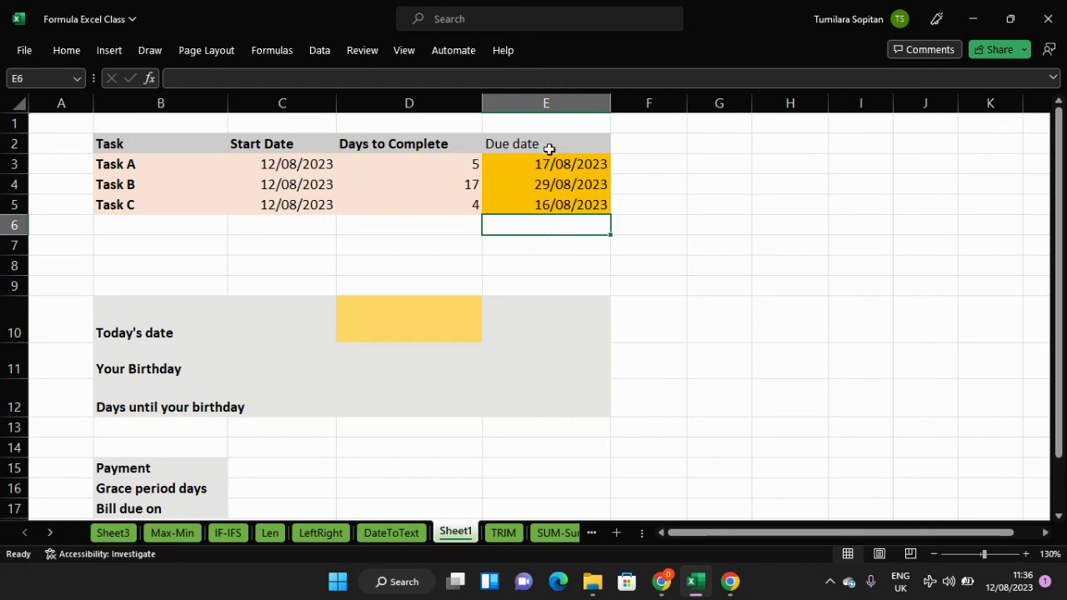
click(524, 206)
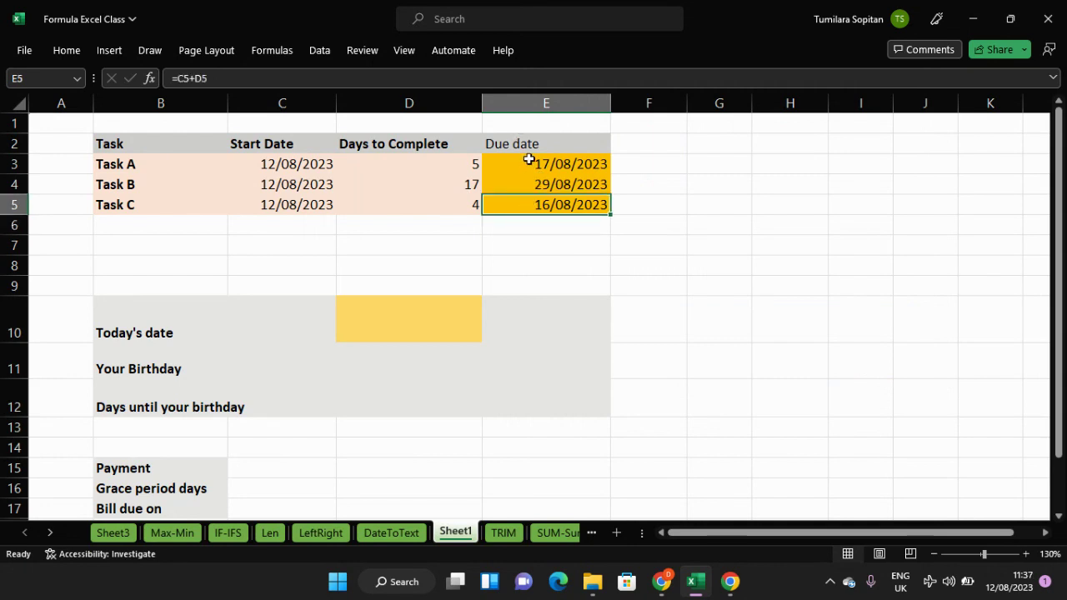
drag(528, 160, 540, 203)
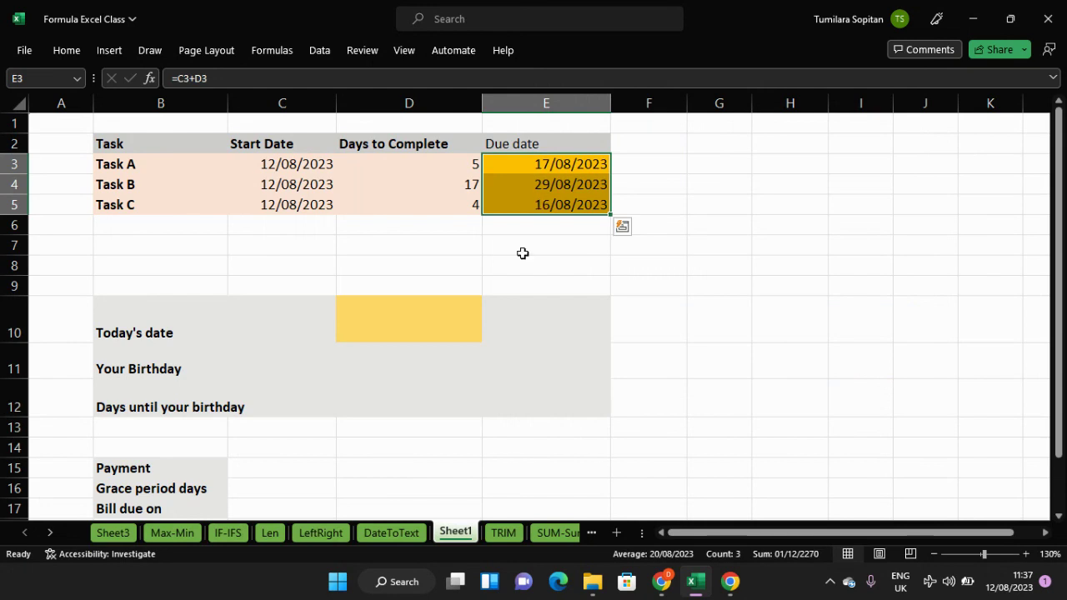
click(564, 266)
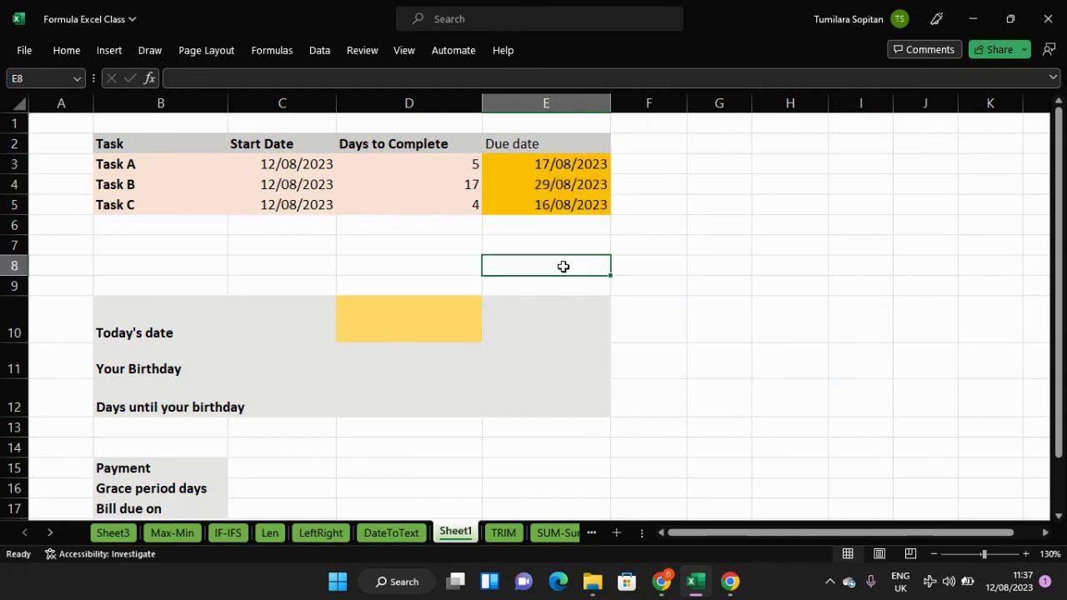
Enter the formula =TODAY() in D10 for today's date.
click(370, 324)
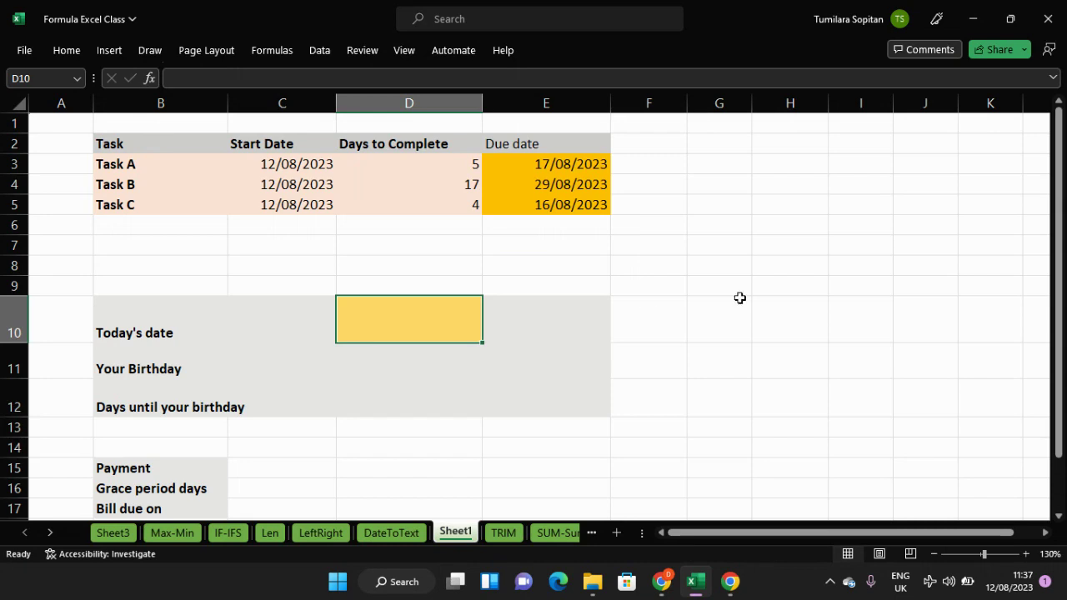
scroll(750, 298, down, 1)
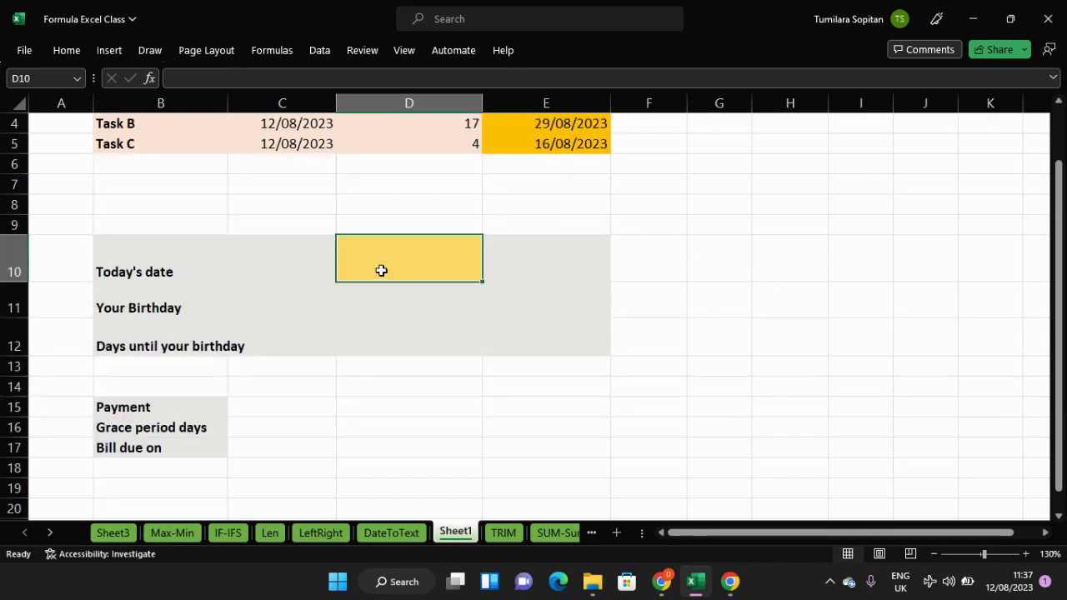
text(=tod)
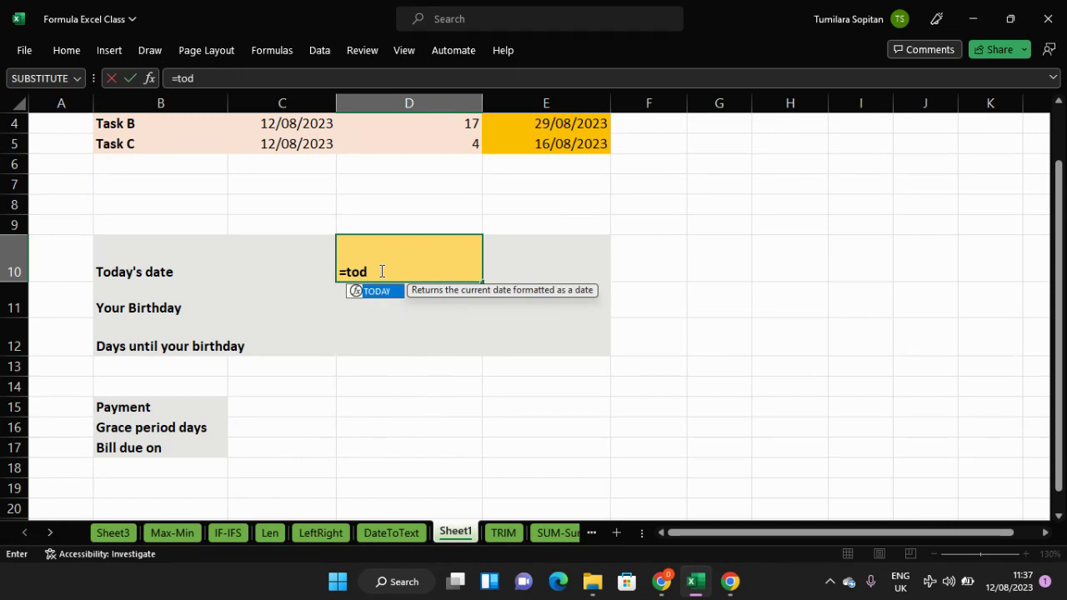
key(Tab)
text())
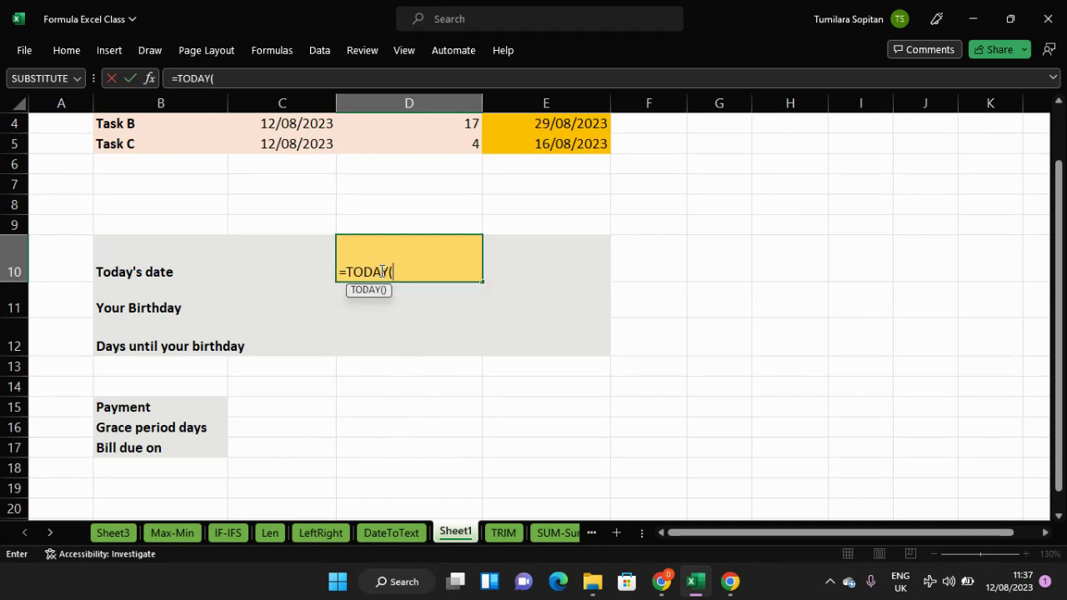
key(Return)
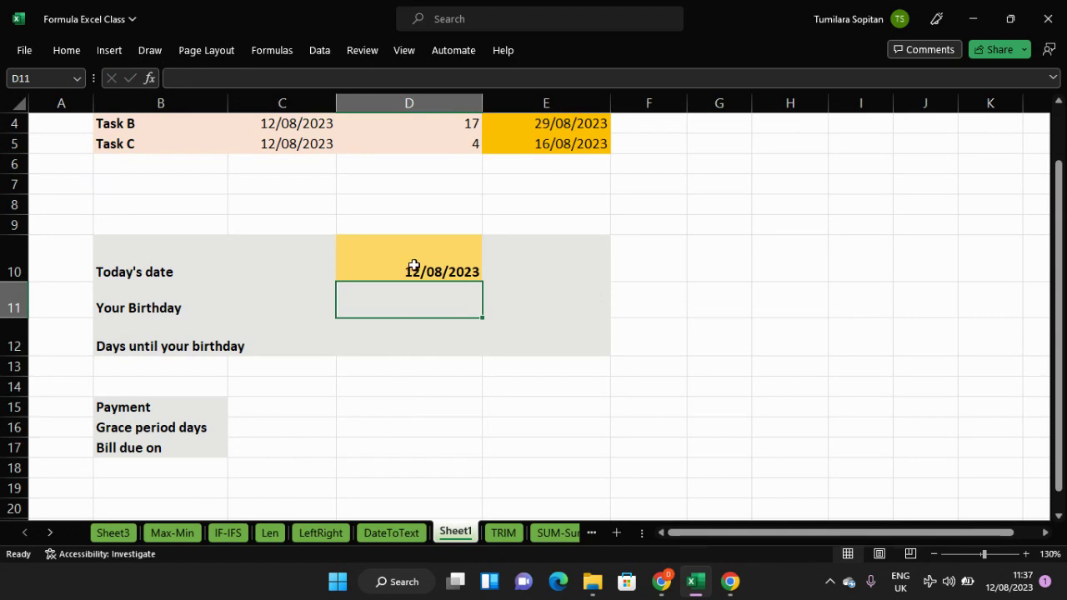
click(414, 272)
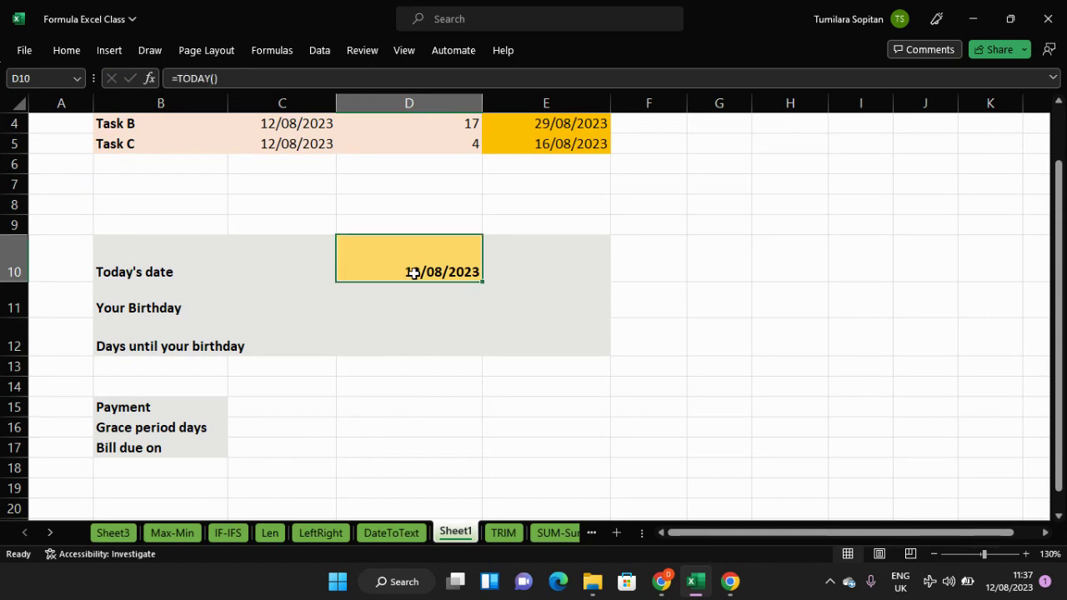
click(394, 314)
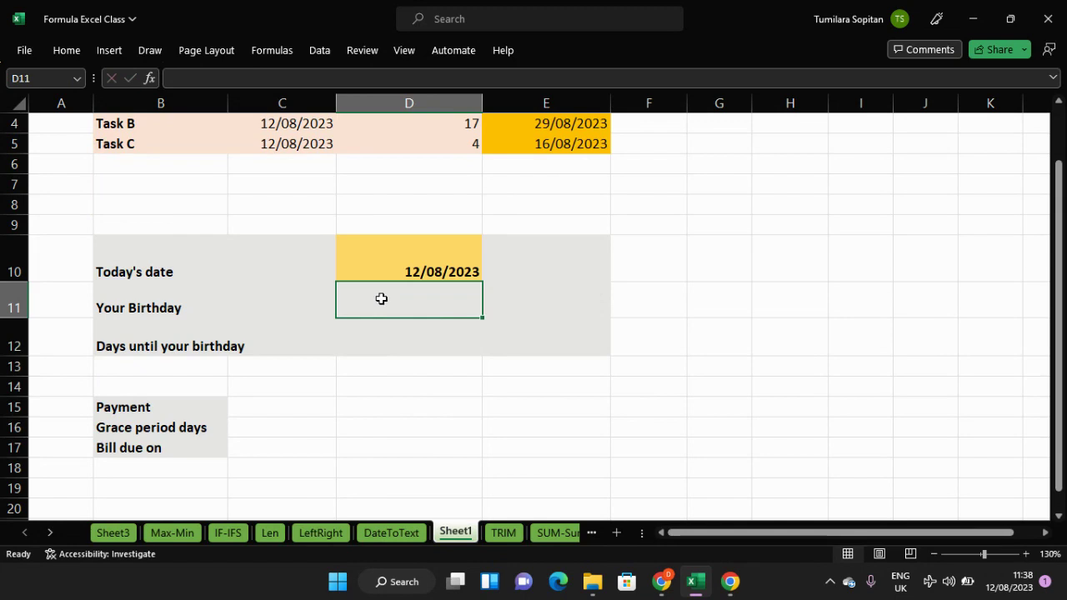
Try entering the birthday in D11 as a 2023 date in month/day/year order with slashes.
text(12-)
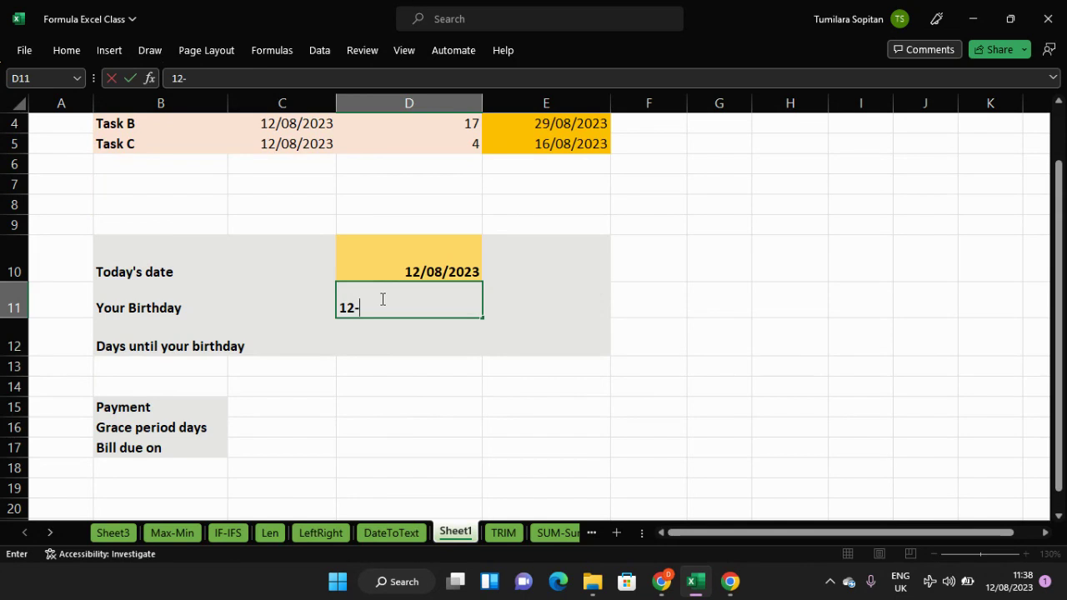
text(17)
text(-)
key(BackSpace)
key(BackSpace)
key(BackSpace)
key(BackSpace)
text(/17/2023)
key(Return)
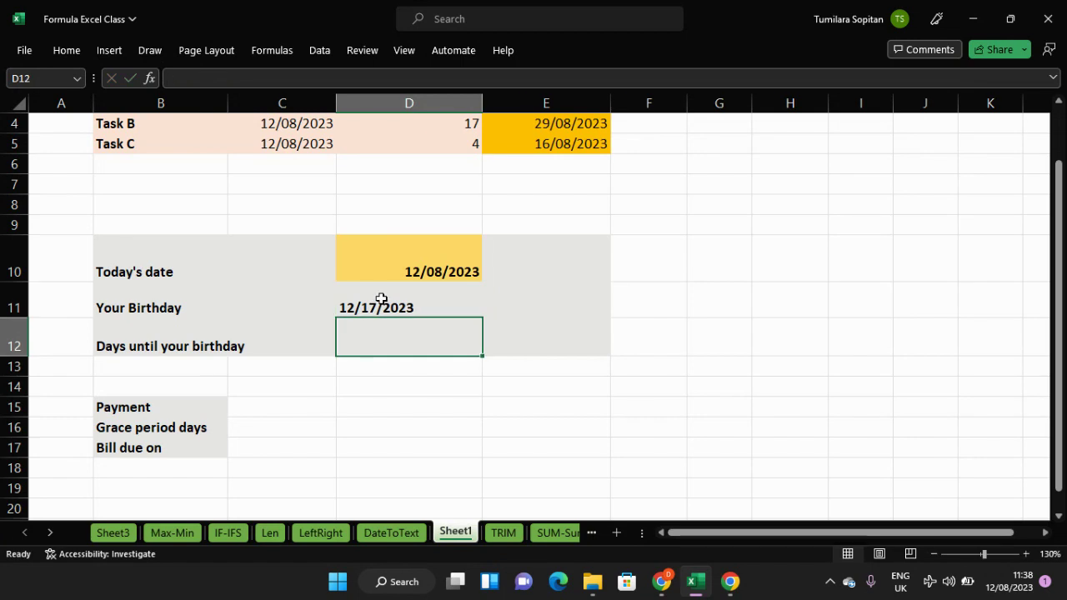
Try re-entering the birthday in D11 in month-day-year order, with hyphens instead of slashes.
click(381, 298)
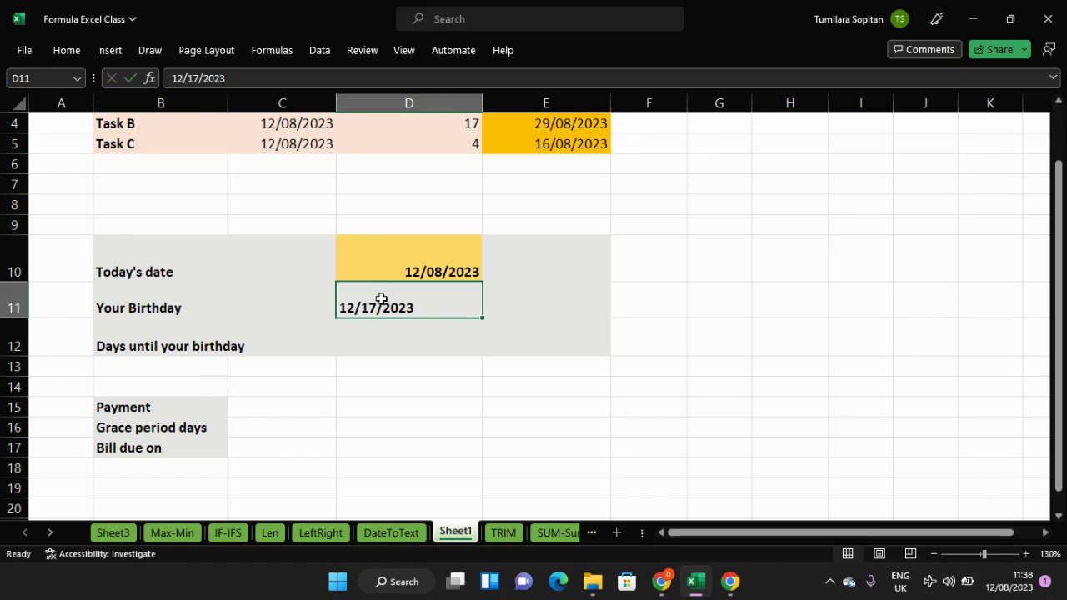
double_click(406, 308)
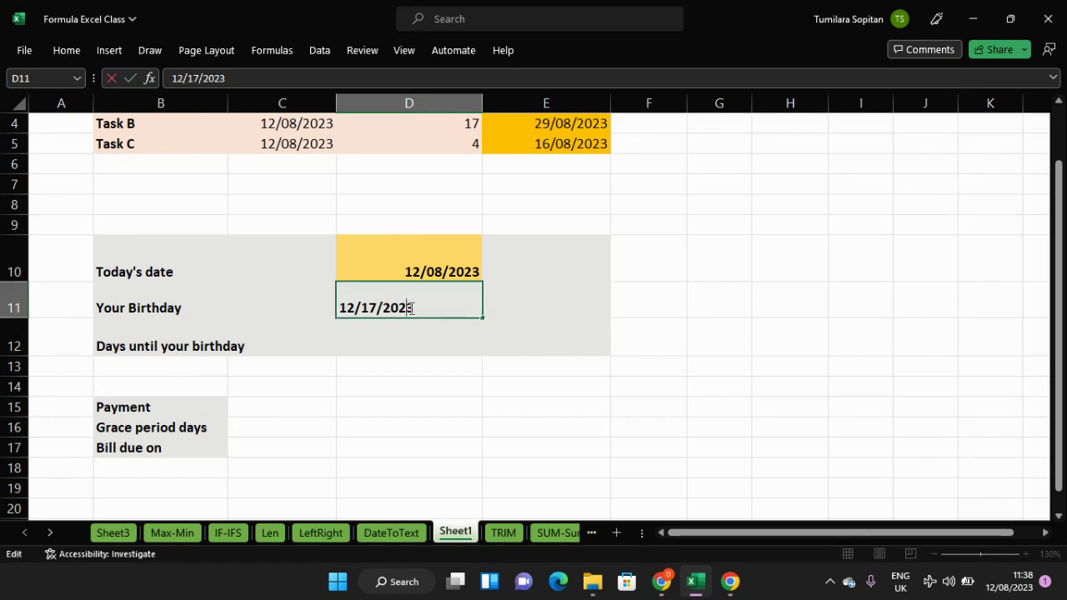
key(BackSpace)
key(BackSpace)
key(BackSpace)
key(BackSpace)
key(BackSpace)
key(BackSpace)
key(BackSpace)
key(BackSpace)
text(-)
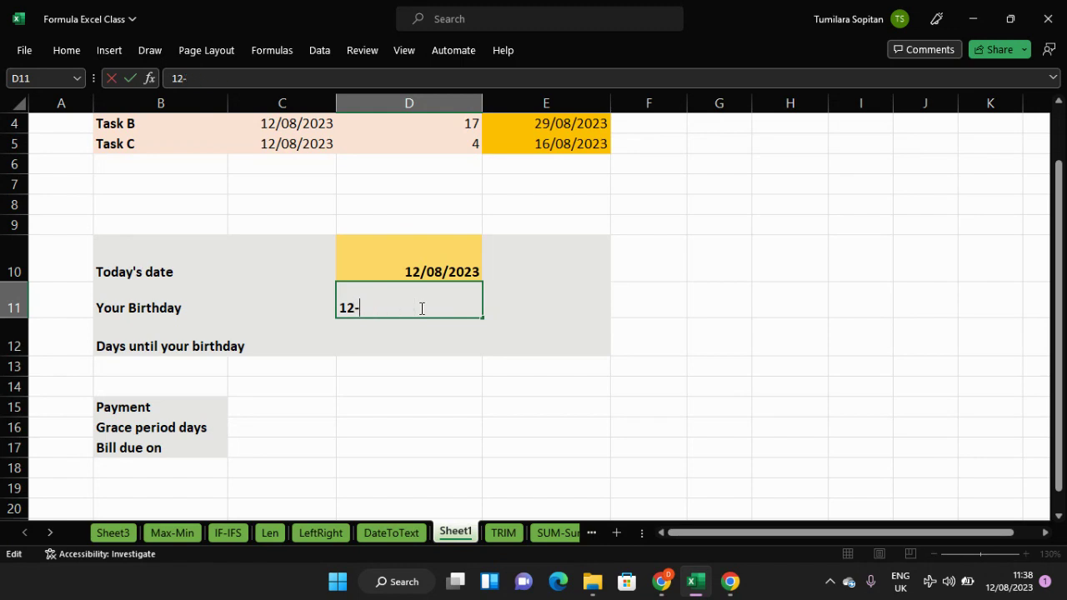
text(17-2023)
key(Return)
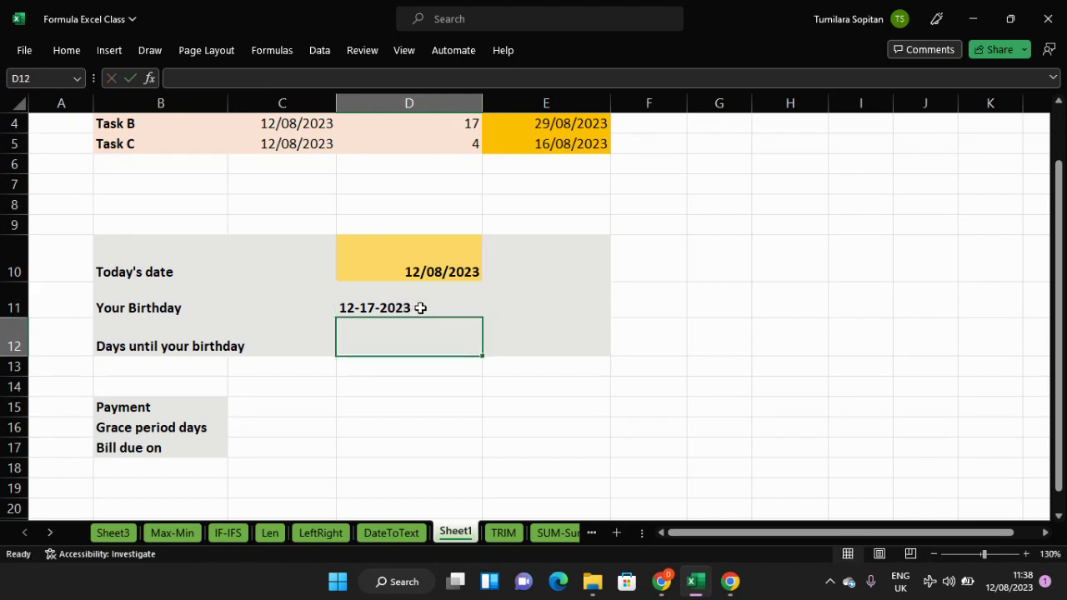
Replace the whole entry in D11 with a valid slash-separated birthday date in 2023.
double_click(421, 308)
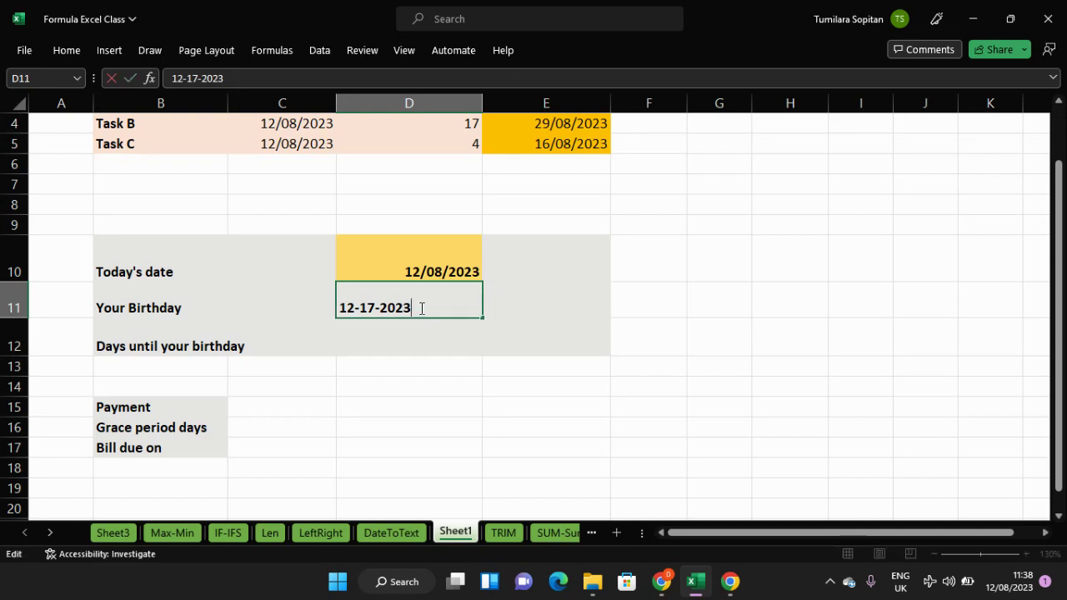
key(BackSpace)
key(BackSpace)
key(BackSpace)
key(BackSpace)
key(BackSpace)
key(BackSpace)
key(BackSpace)
key(BackSpace)
key(BackSpace)
key(BackSpace)
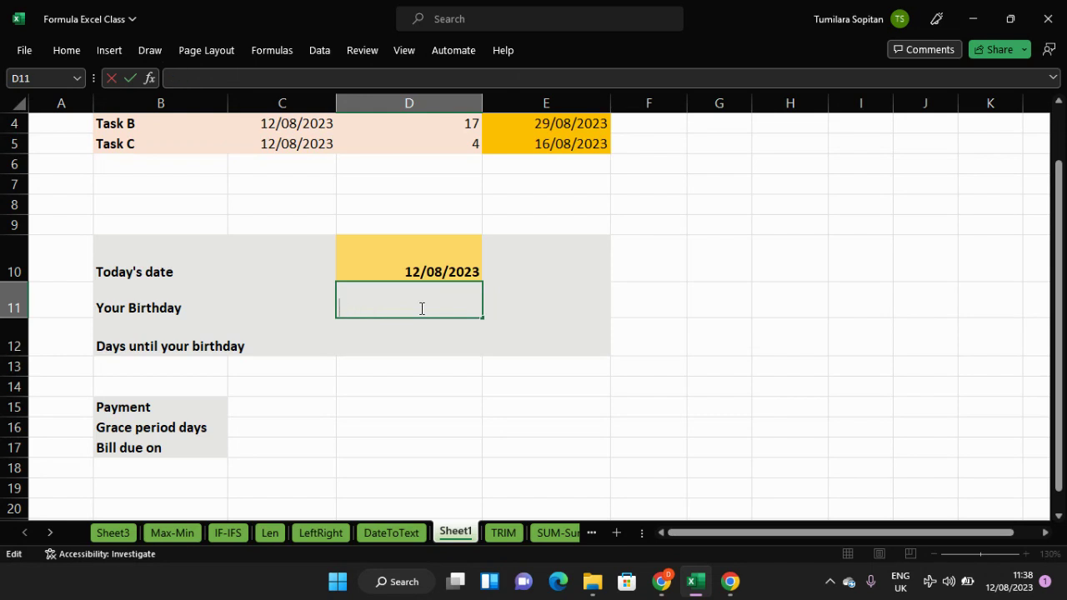
text(12/12/2023)
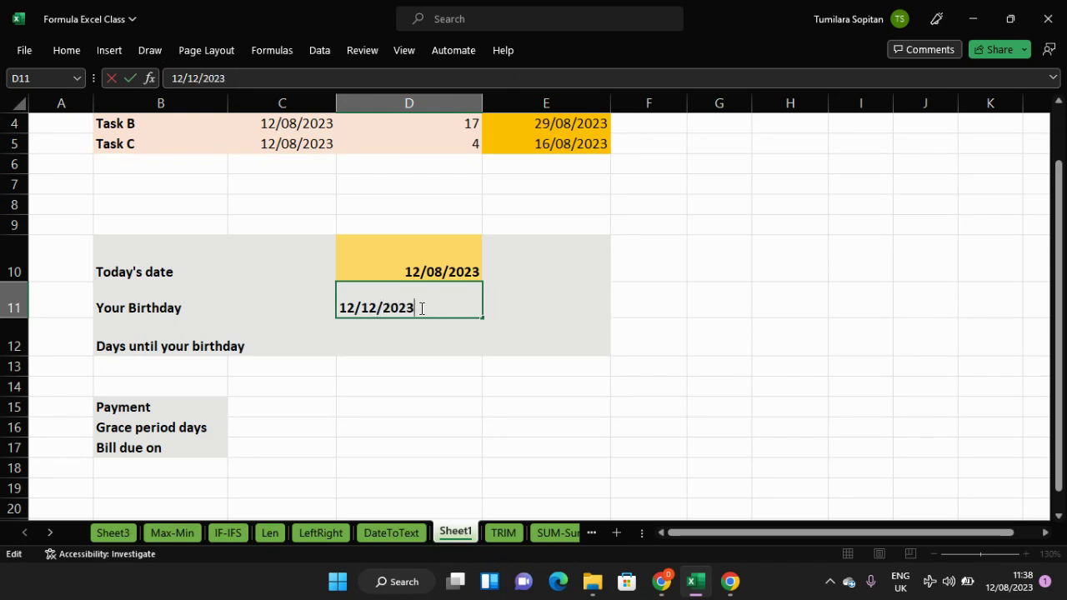
key(Return)
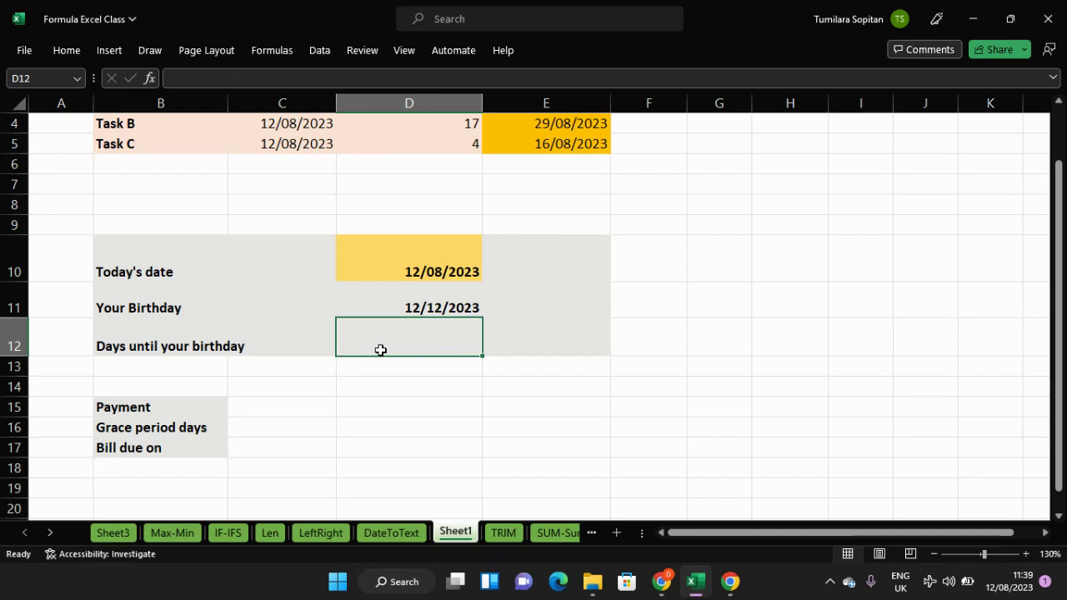
Try calculating the days until the birthday in D12 with the formula =D10-D11.
text(=)
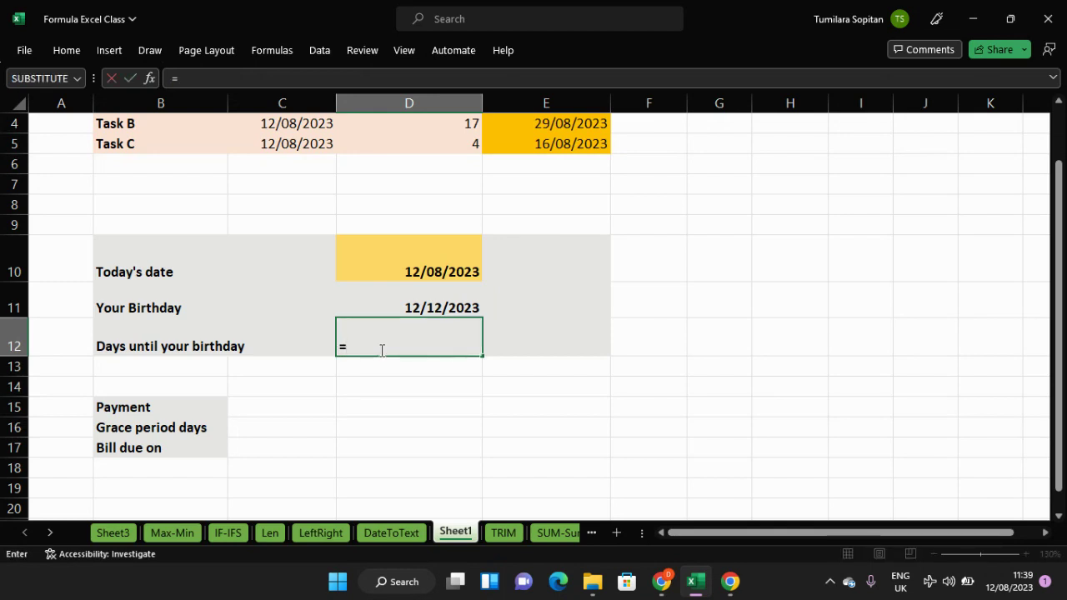
click(417, 273)
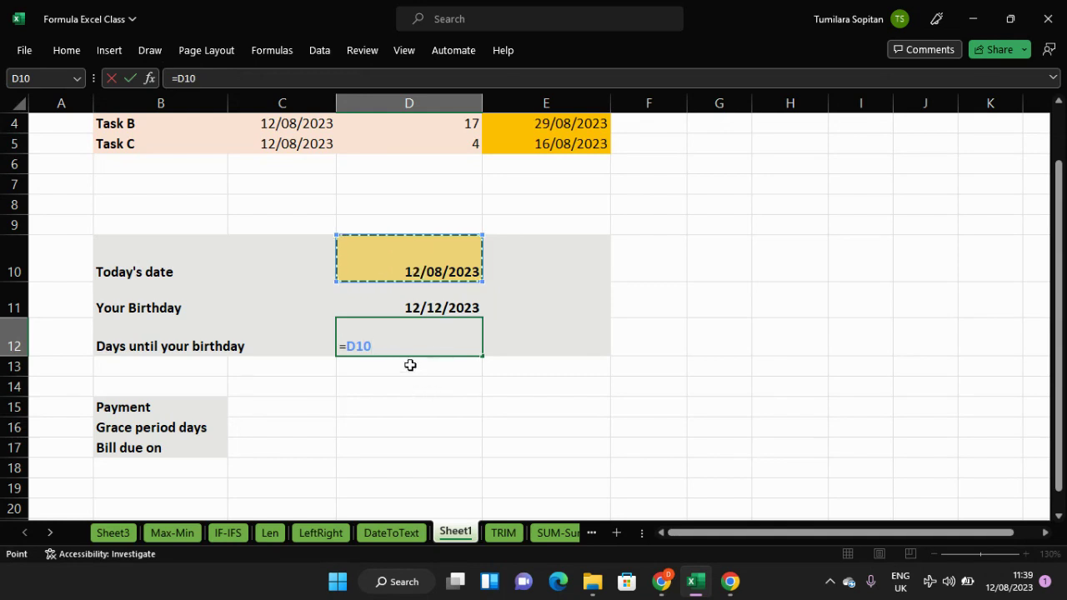
text(-)
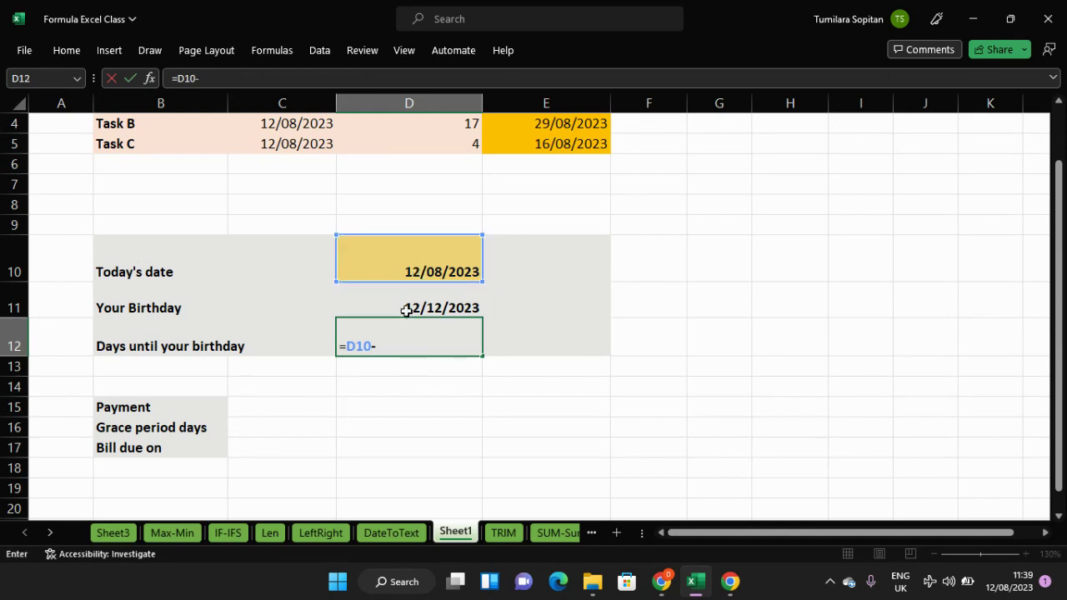
click(469, 307)
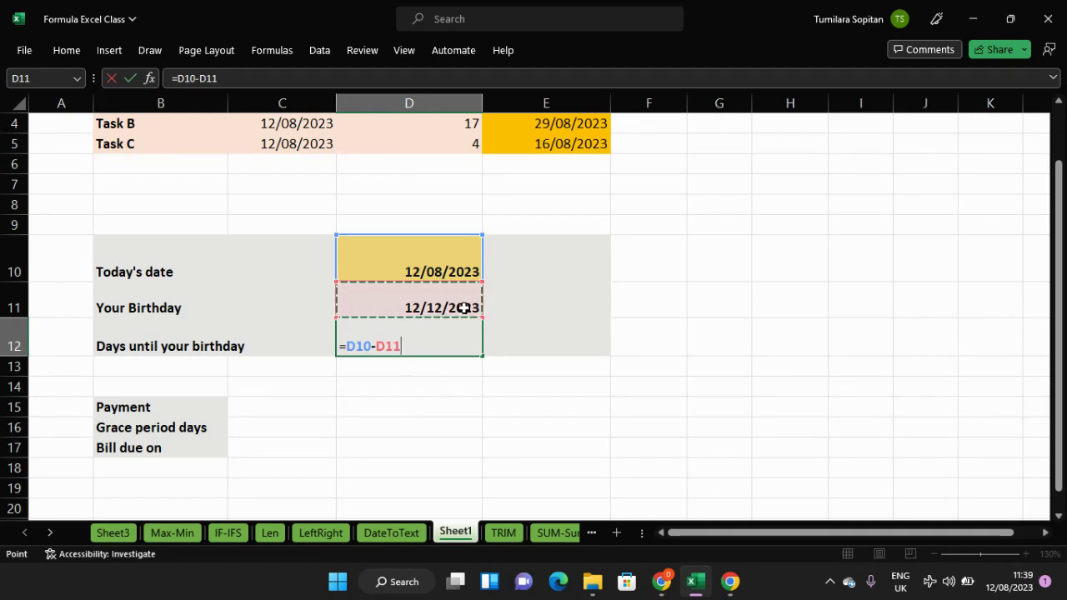
key(Return)
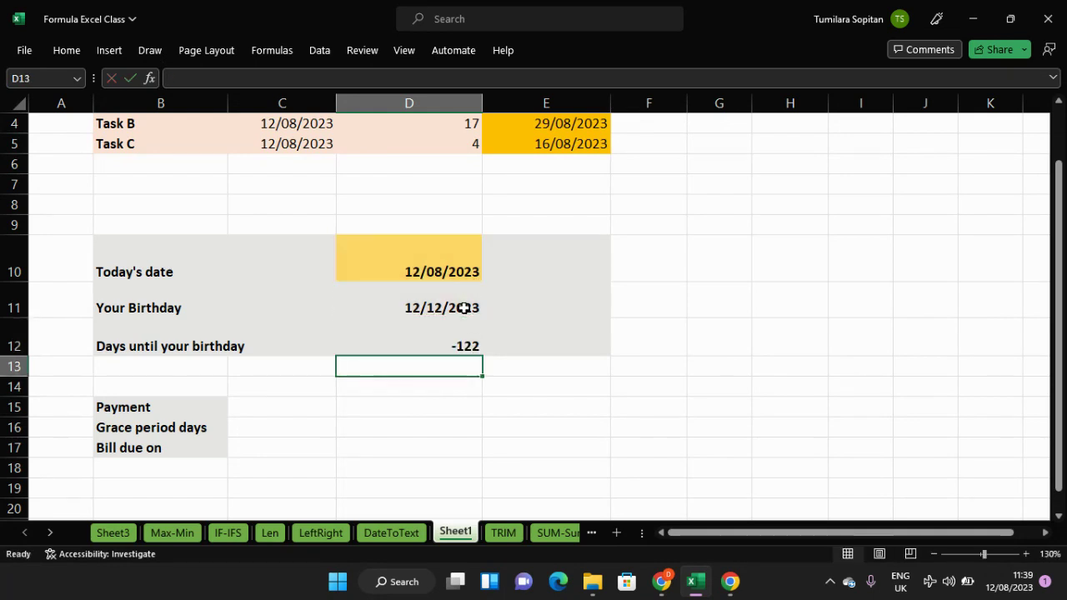
Reverse the subtraction in D12 by replacing its formula with =D11-D10.
click(473, 345)
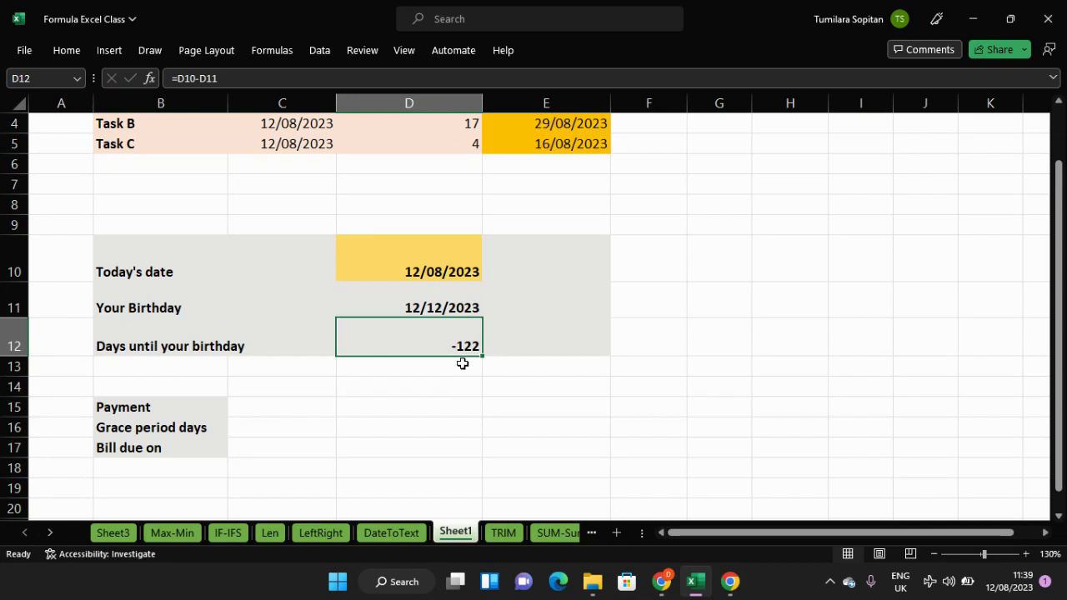
double_click(460, 348)
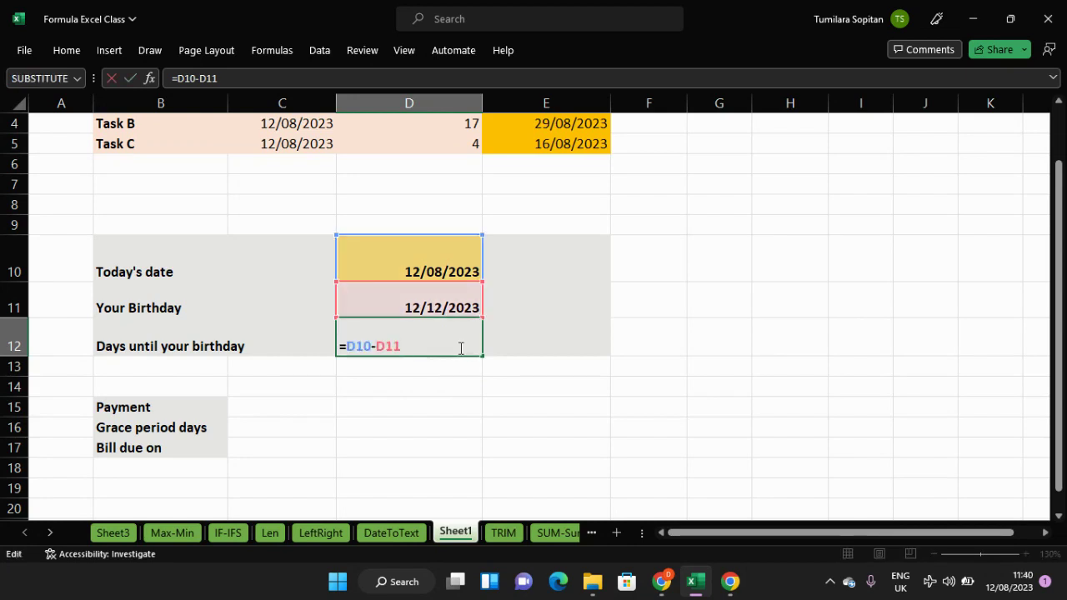
key(BackSpace)
key(BackSpace)
key(BackSpace)
key(BackSpace)
key(BackSpace)
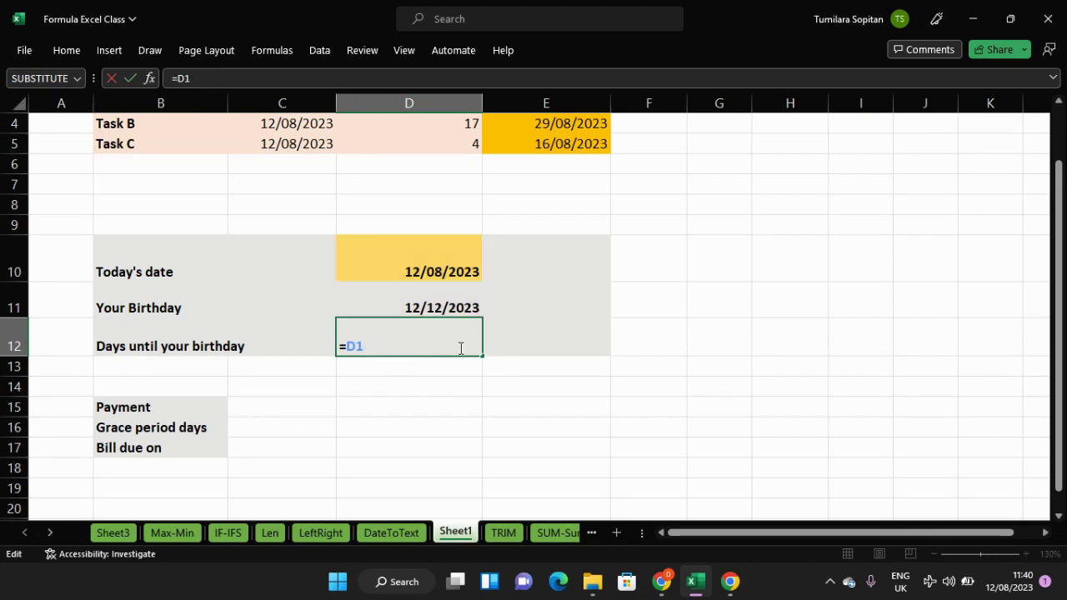
key(BackSpace)
key(BackSpace)
click(463, 309)
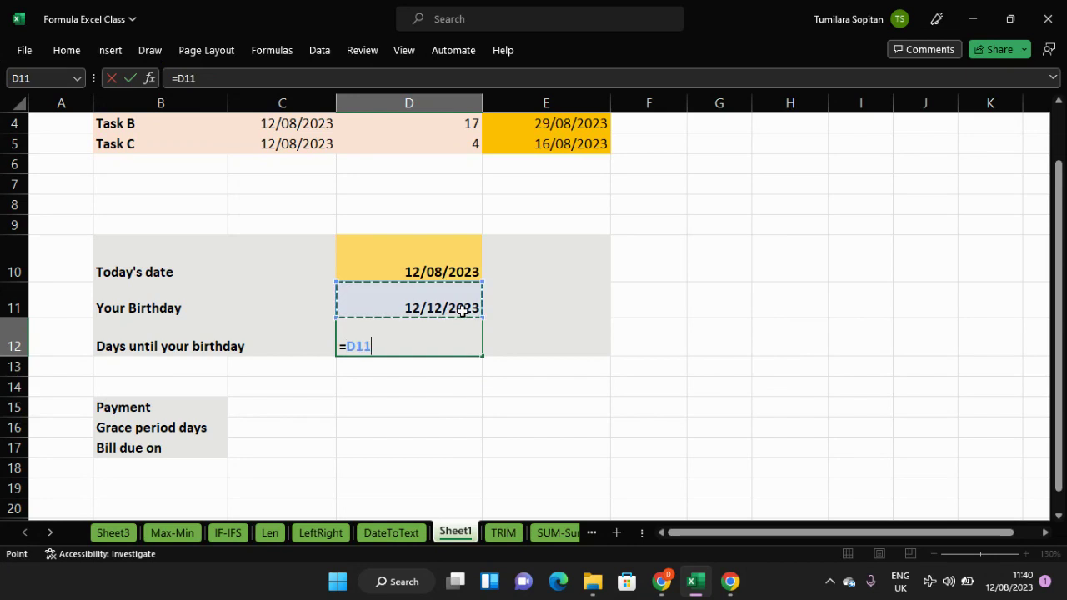
text(-)
click(401, 265)
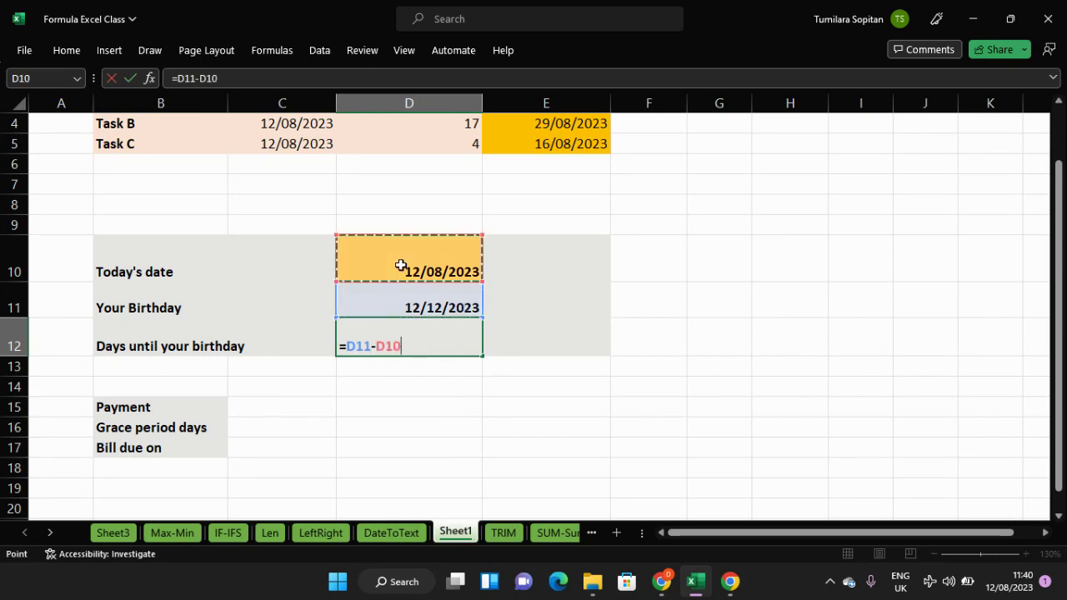
key(Return)
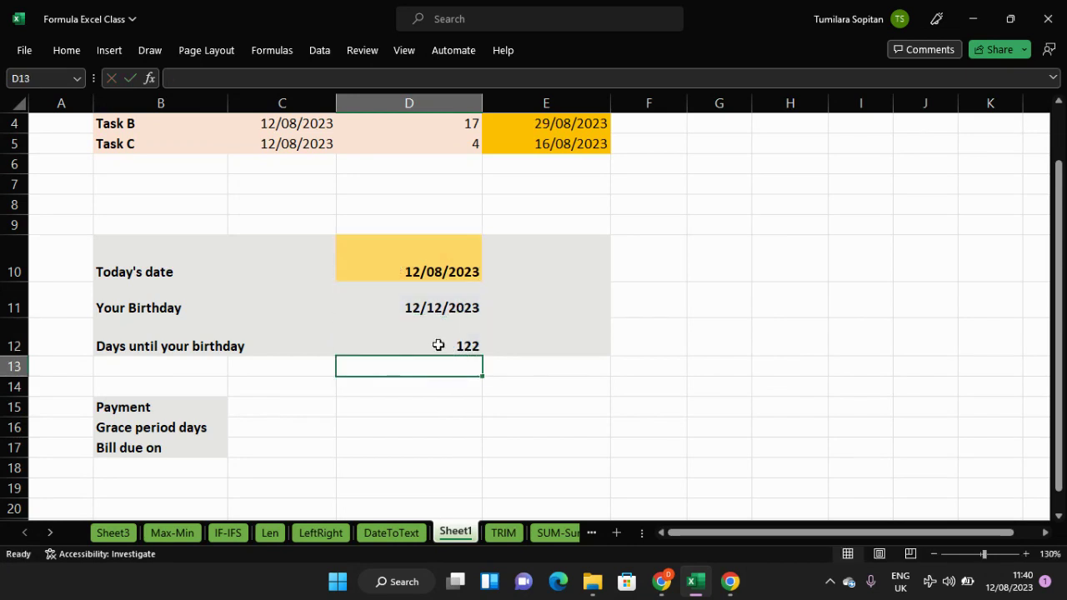
click(440, 345)
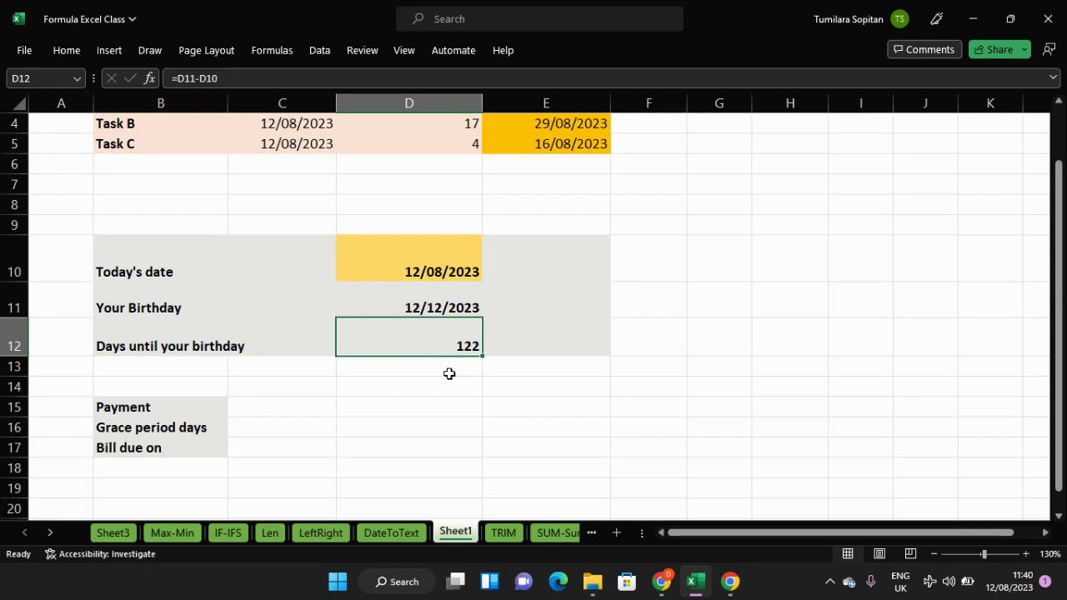
Begin a formula in D17, in the Bill due on row.
click(415, 452)
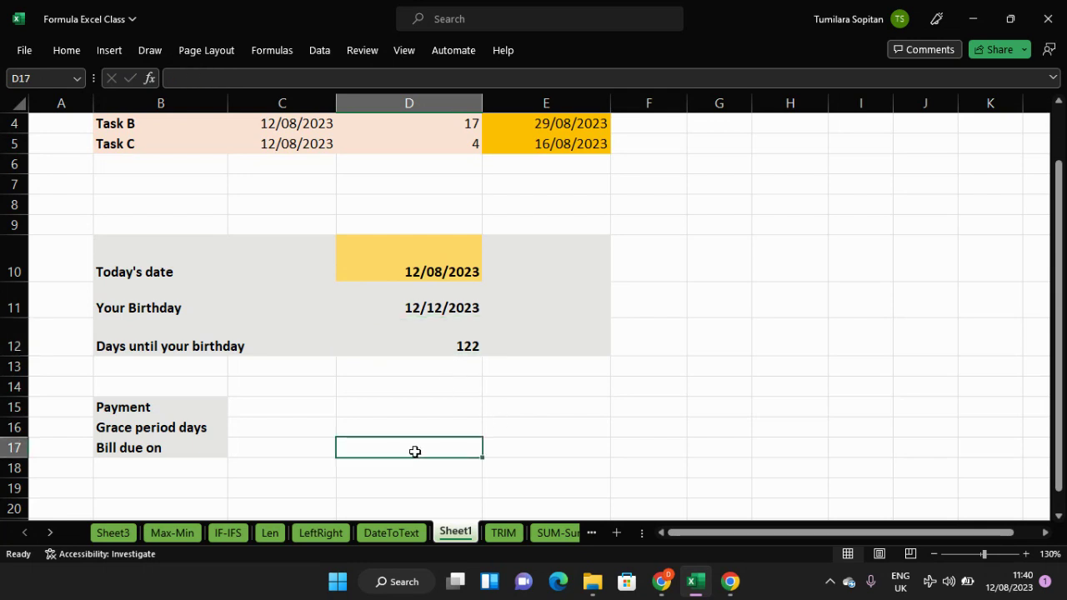
click(428, 272)
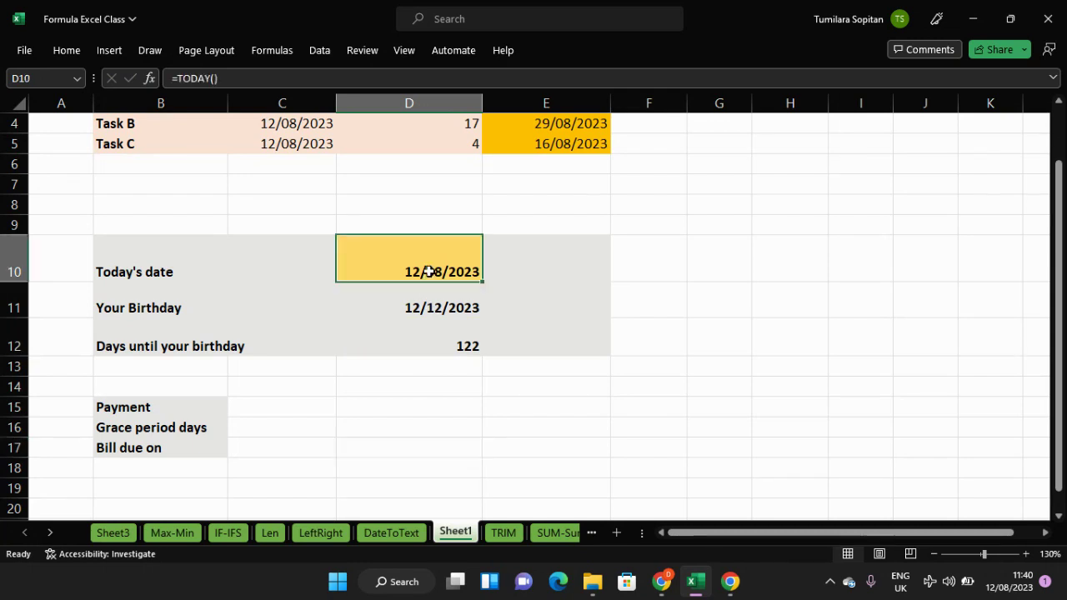
click(366, 452)
text(=)
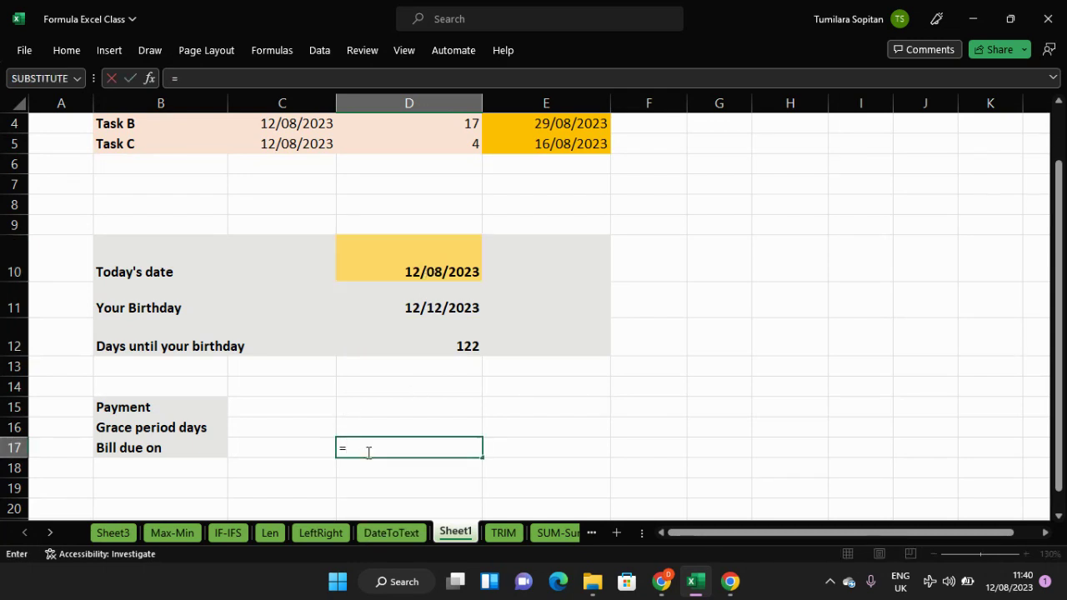
click(396, 267)
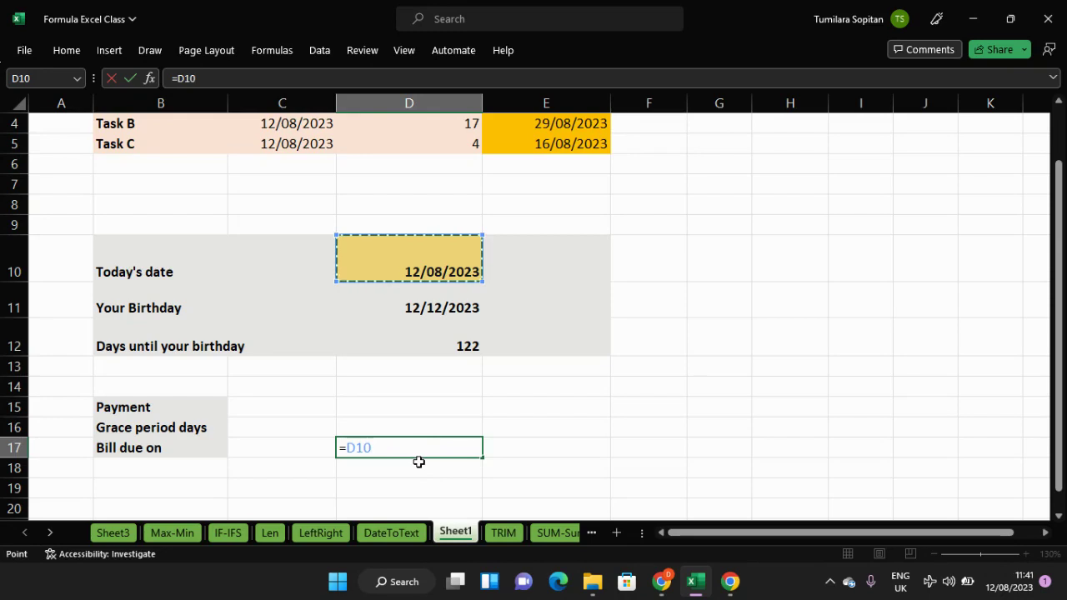
text(+)
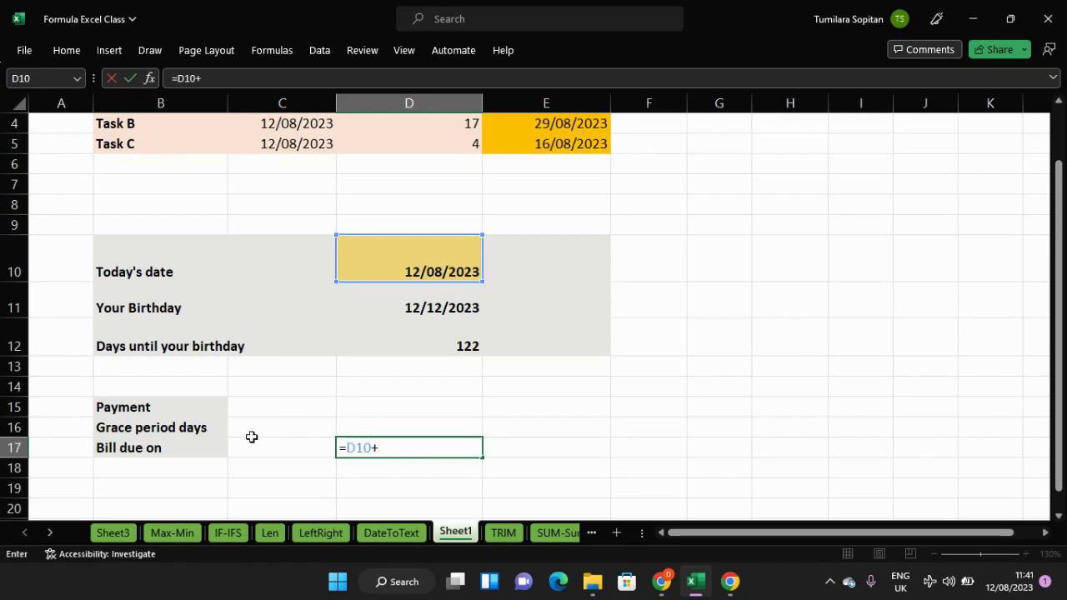
click(359, 422)
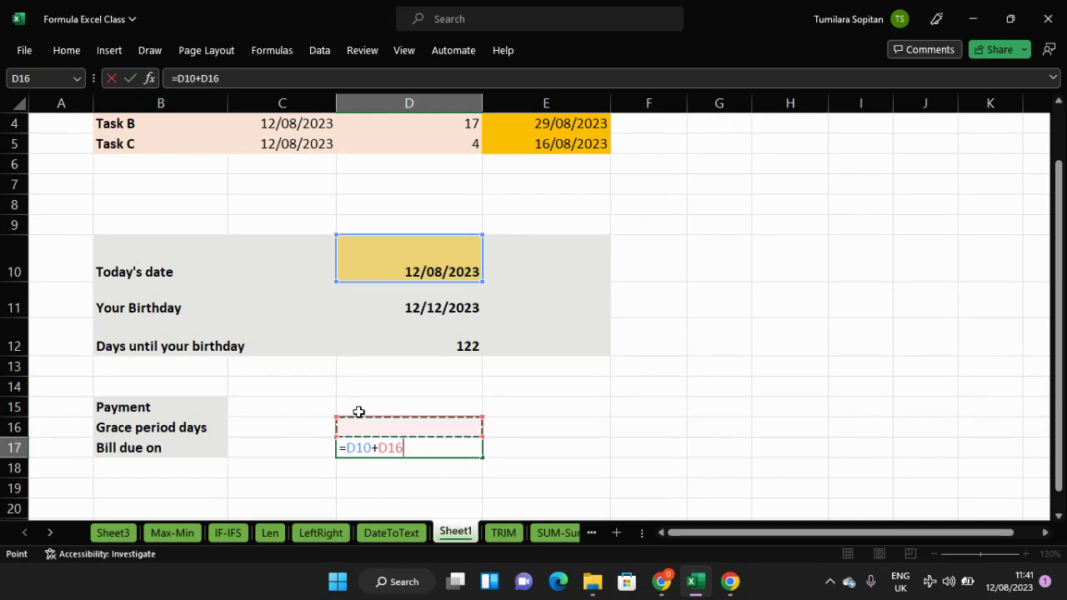
key(BackSpace)
key(BackSpace)
key(BackSpace)
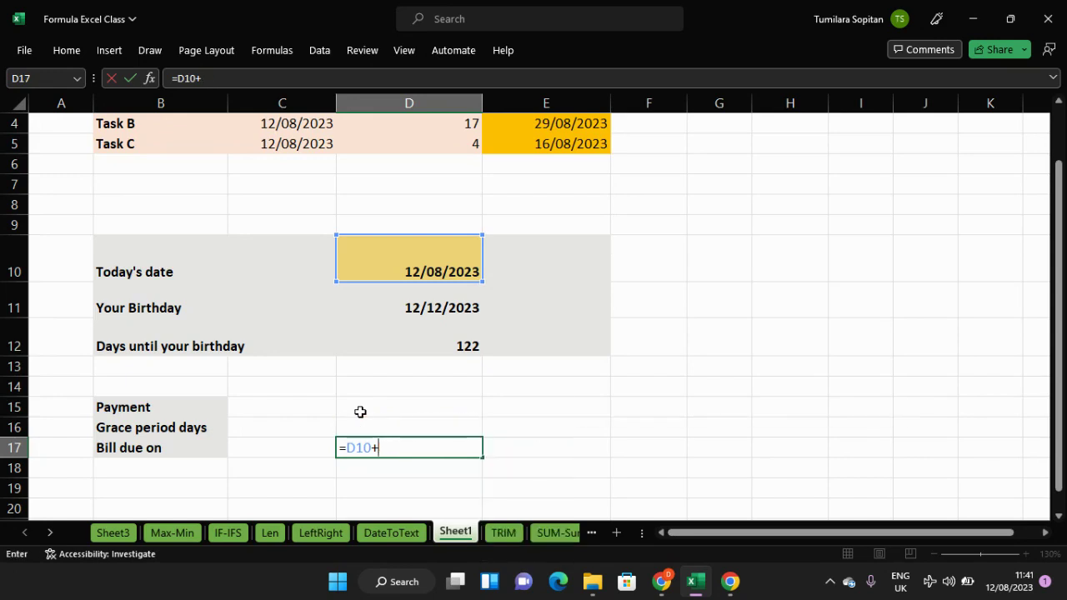
key(BackSpace)
key(BackSpace)
key(BackSpace)
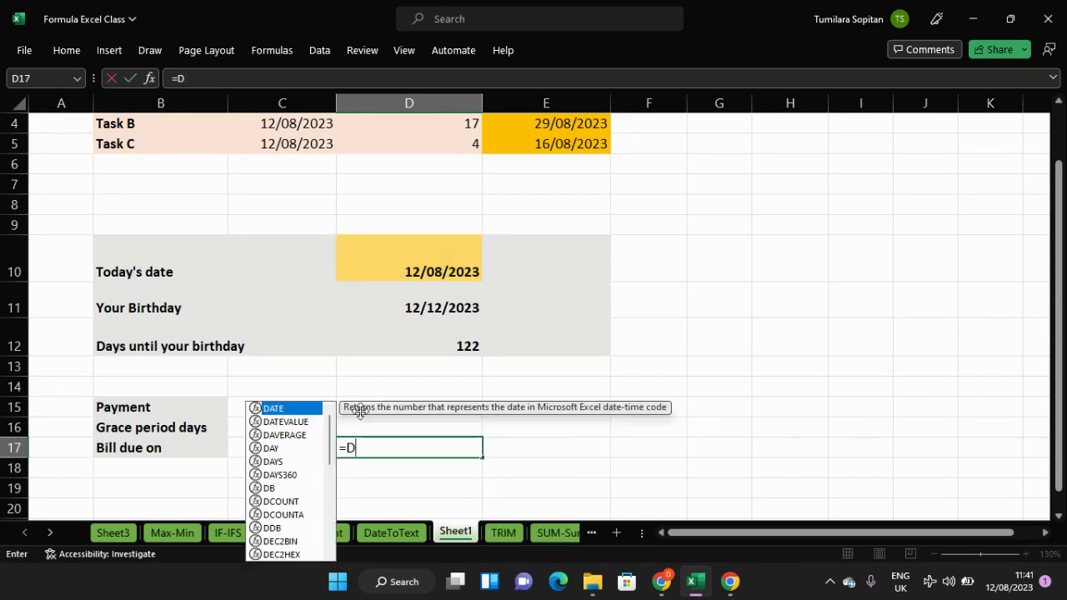
text(to)
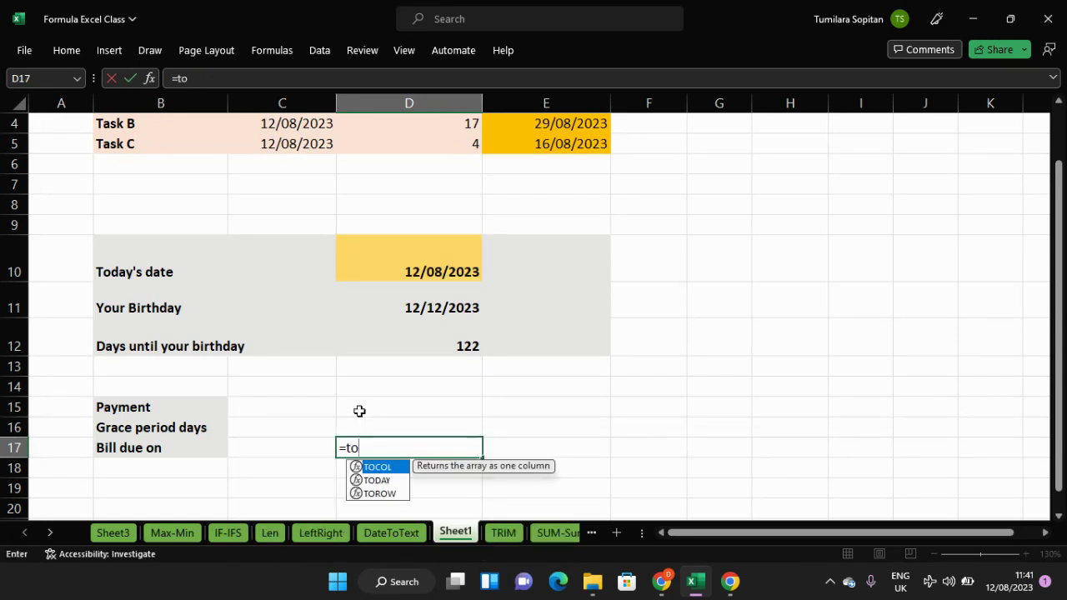
key(BackSpace)
key(BackSpace)
Complete the Bill due on formula in D17 as =D10+D16, adding the grace period days to today's date.
click(402, 273)
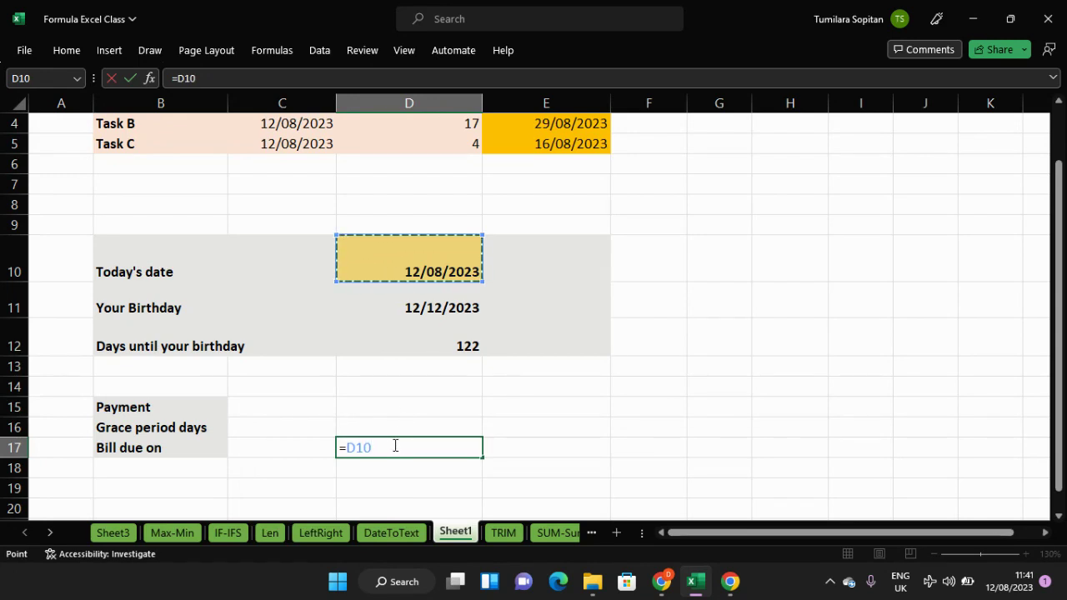
text(=D10)
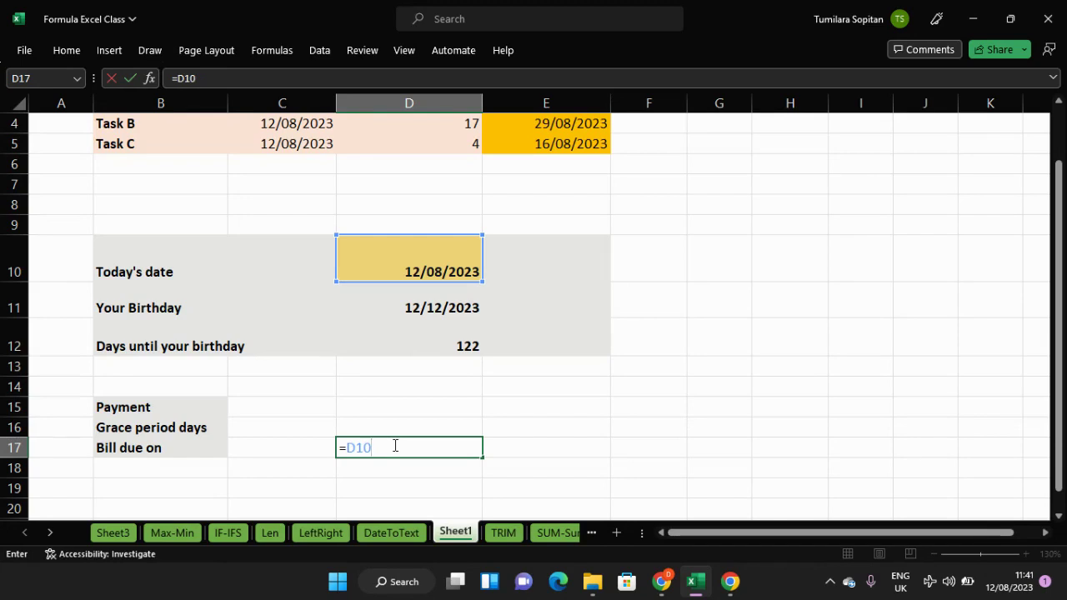
text(+)
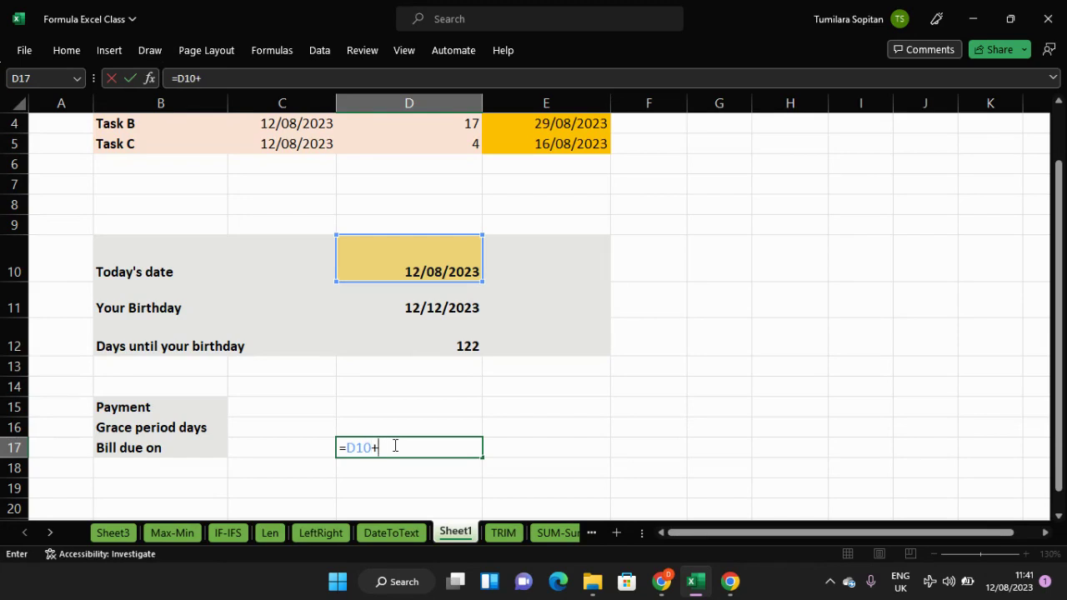
click(444, 421)
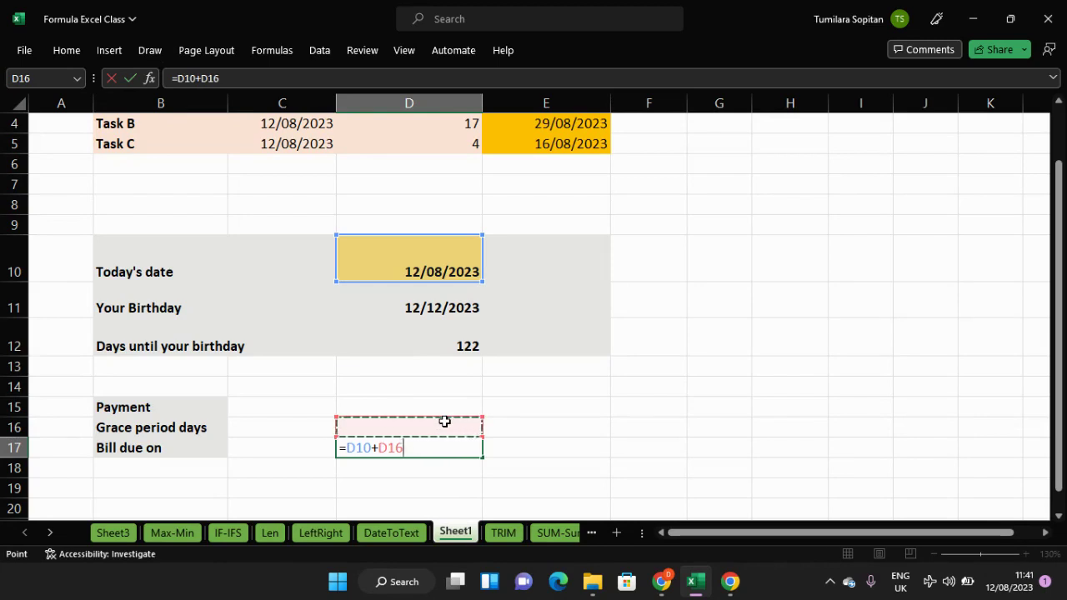
key(Return)
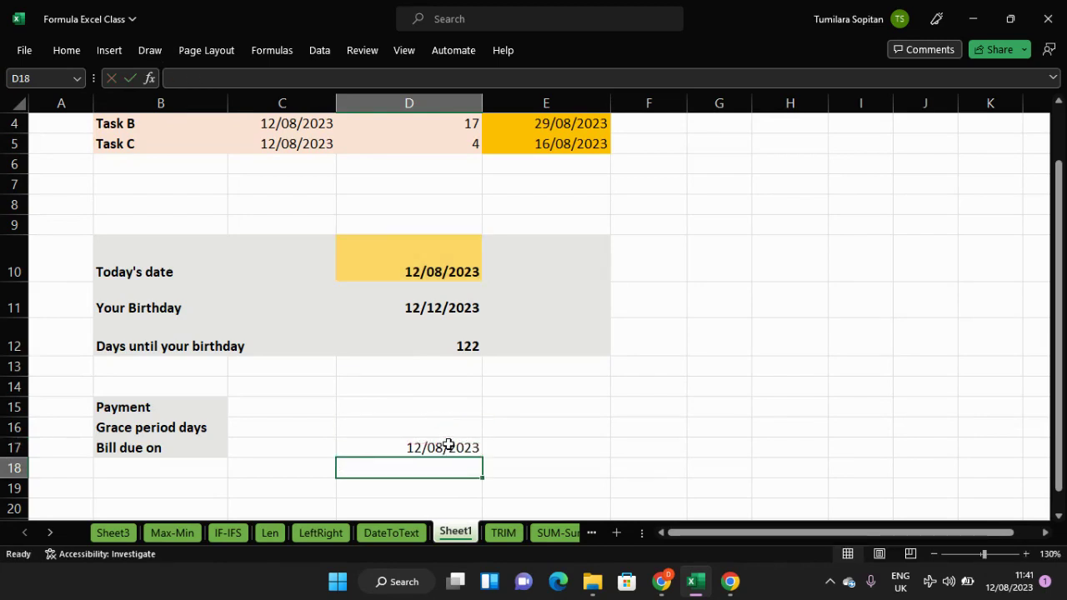
Enter 40 as the grace period days in D16.
click(447, 445)
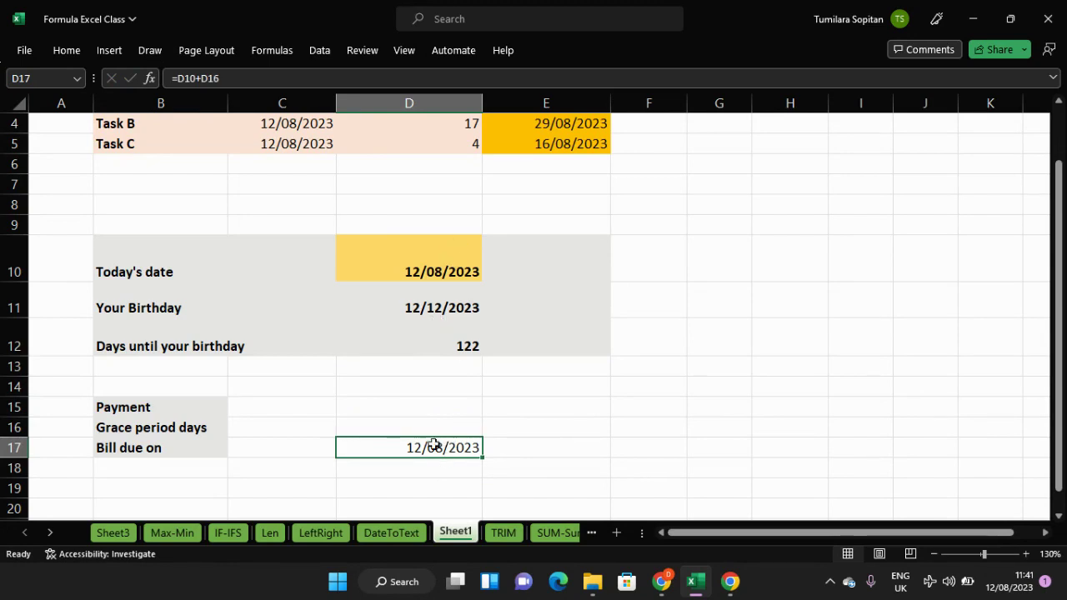
click(430, 425)
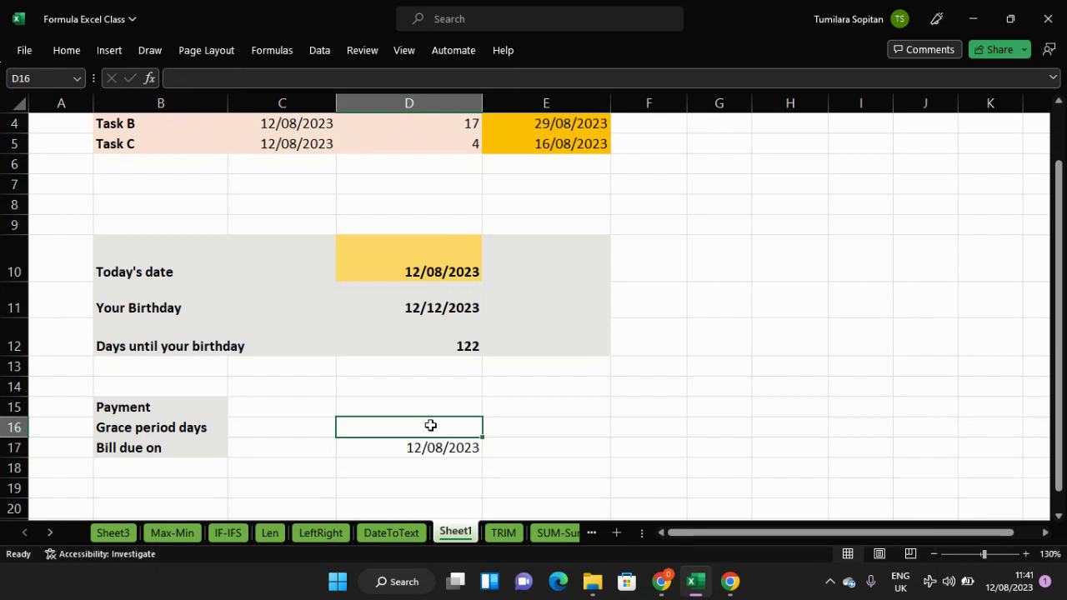
text(40)
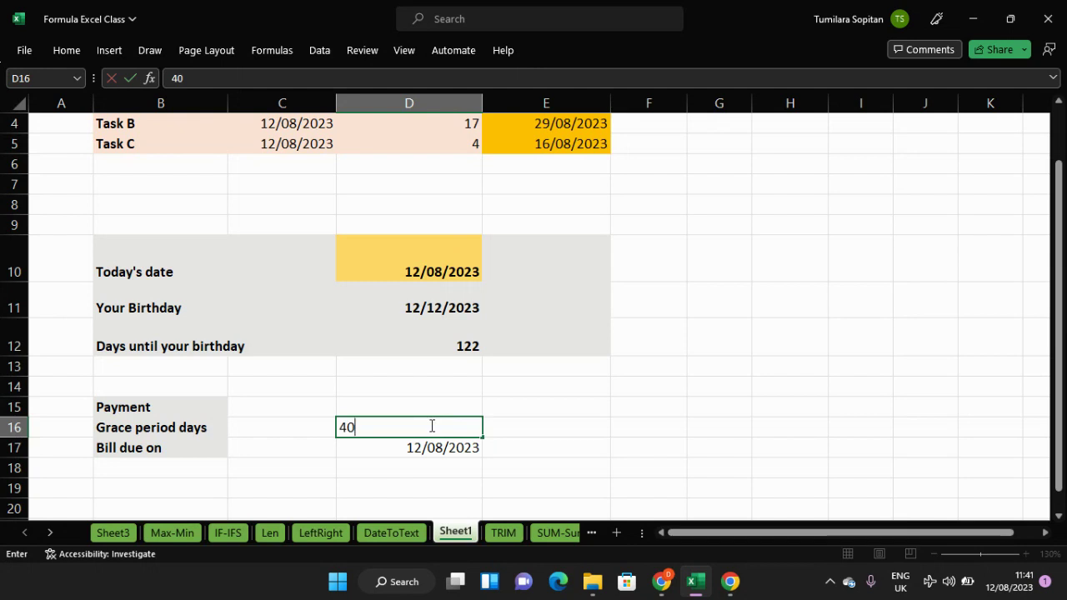
key(Return)
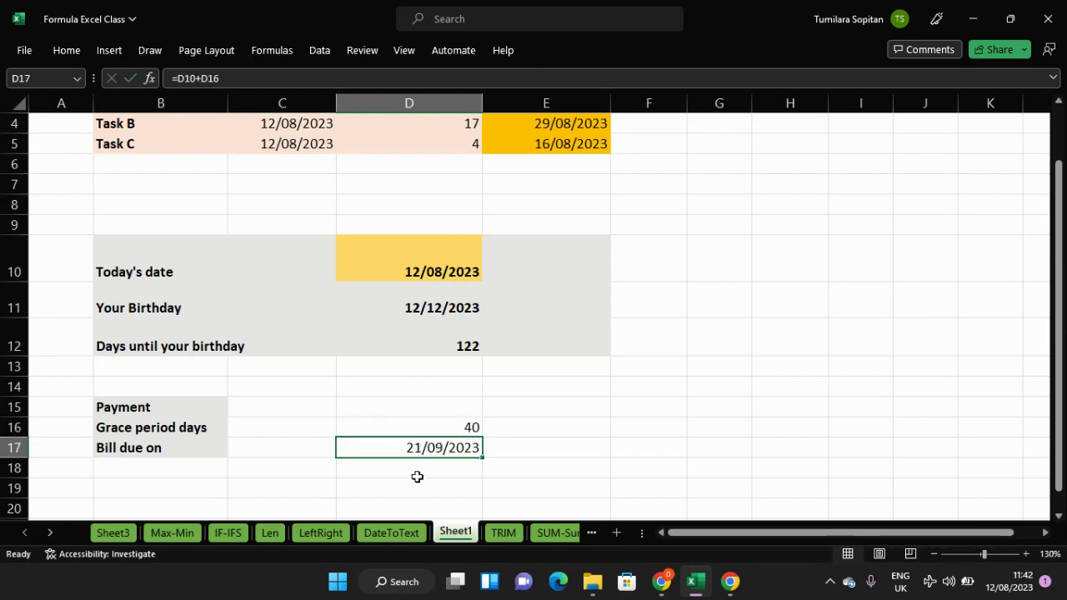
click(168, 448)
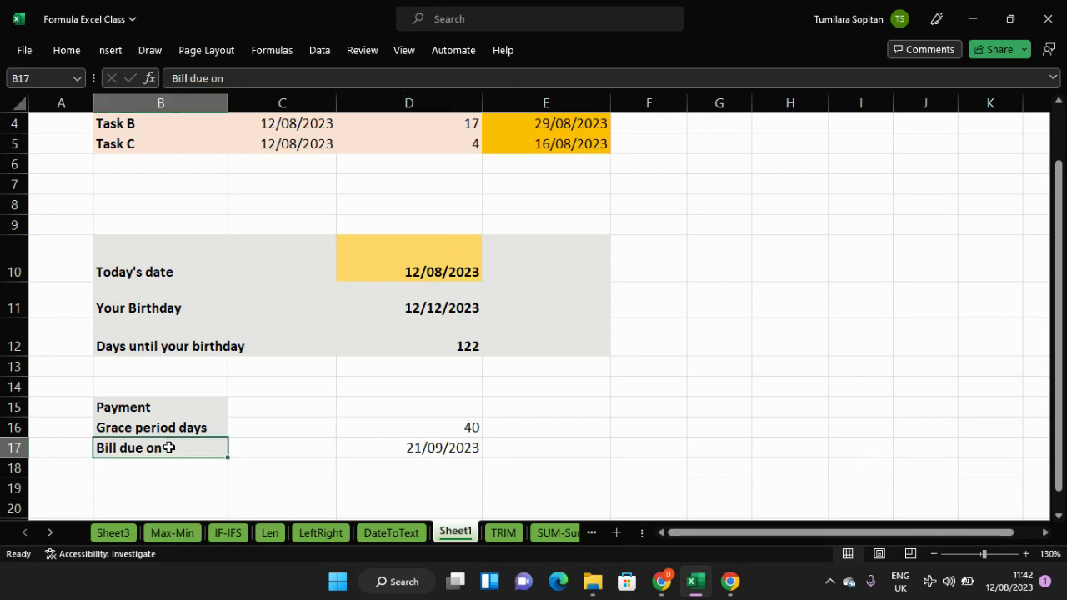
key(ctrl+1)
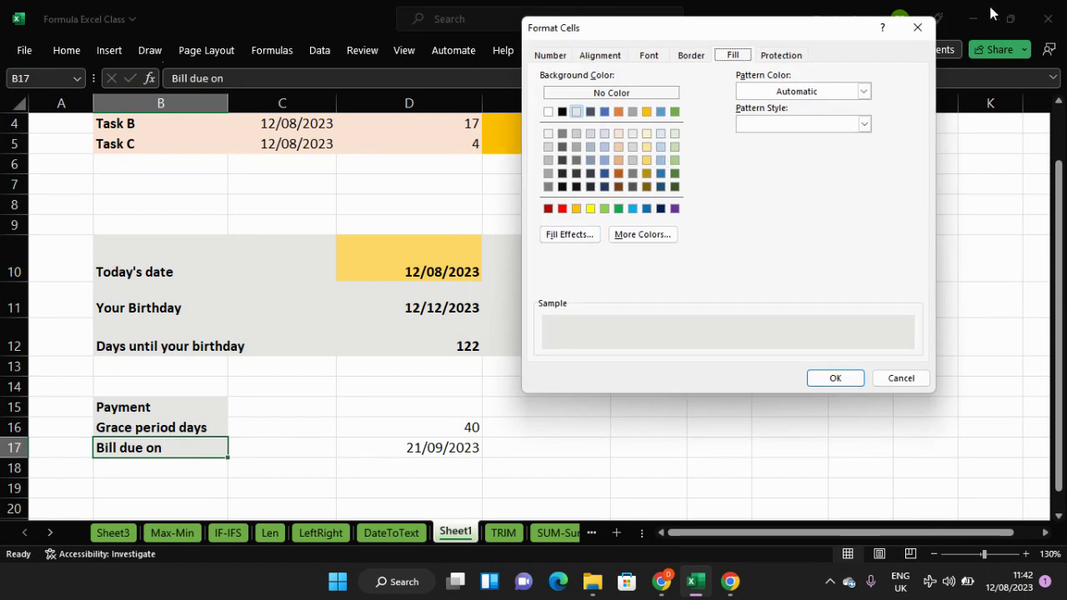
click(917, 28)
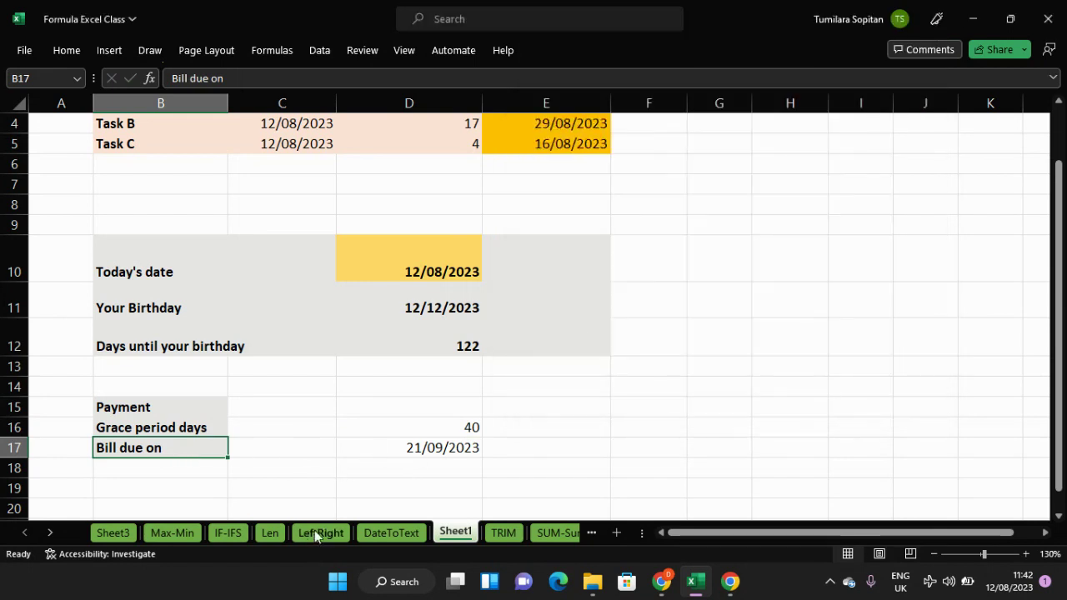
Fill the bill due date cell D17 with the standard red background colour.
click(352, 449)
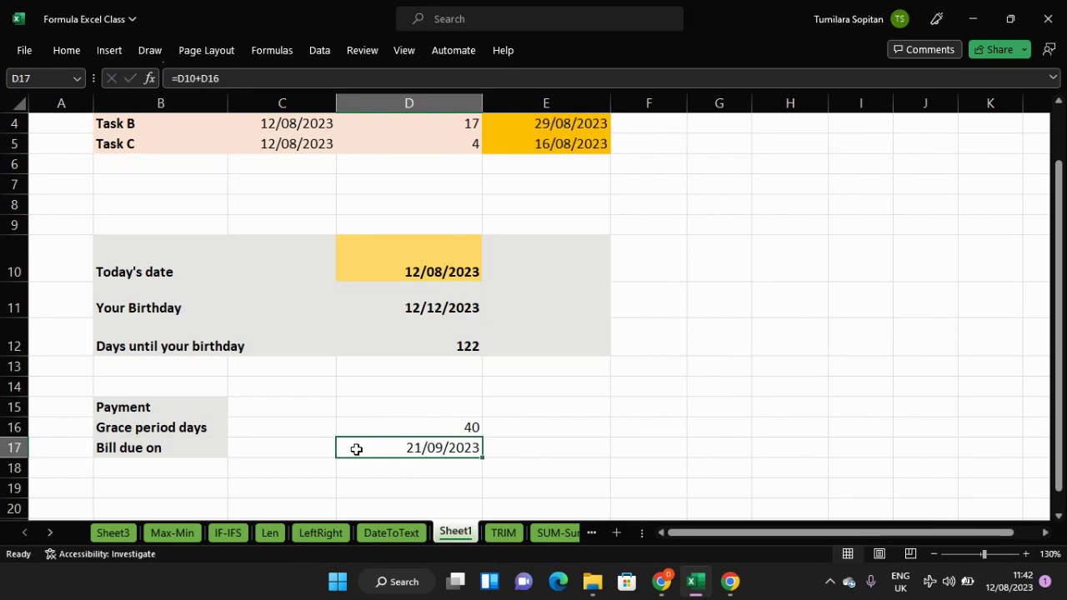
key(ctrl+1)
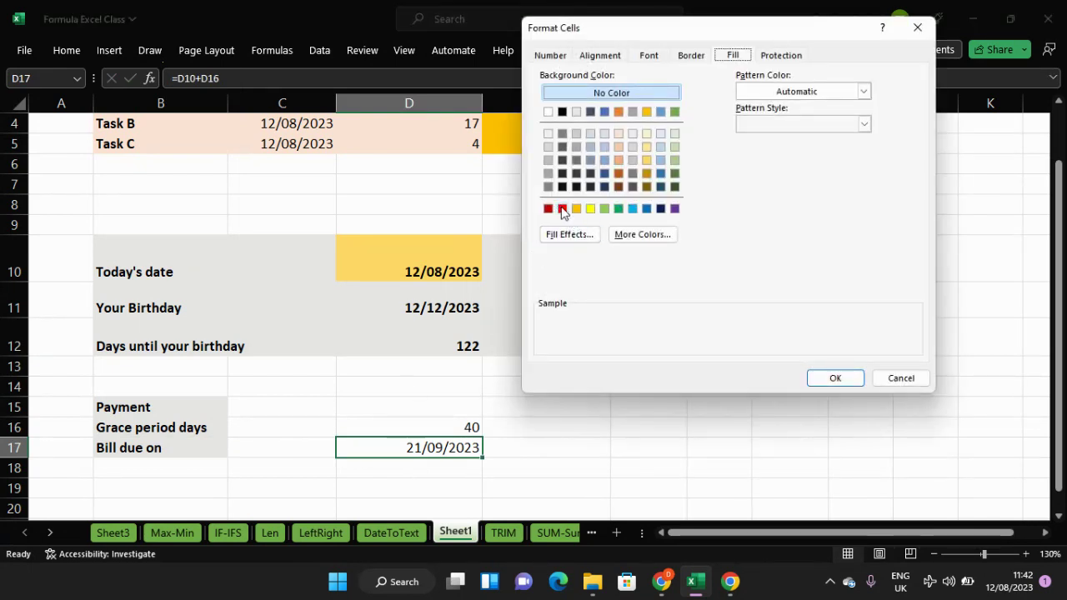
click(560, 208)
click(836, 378)
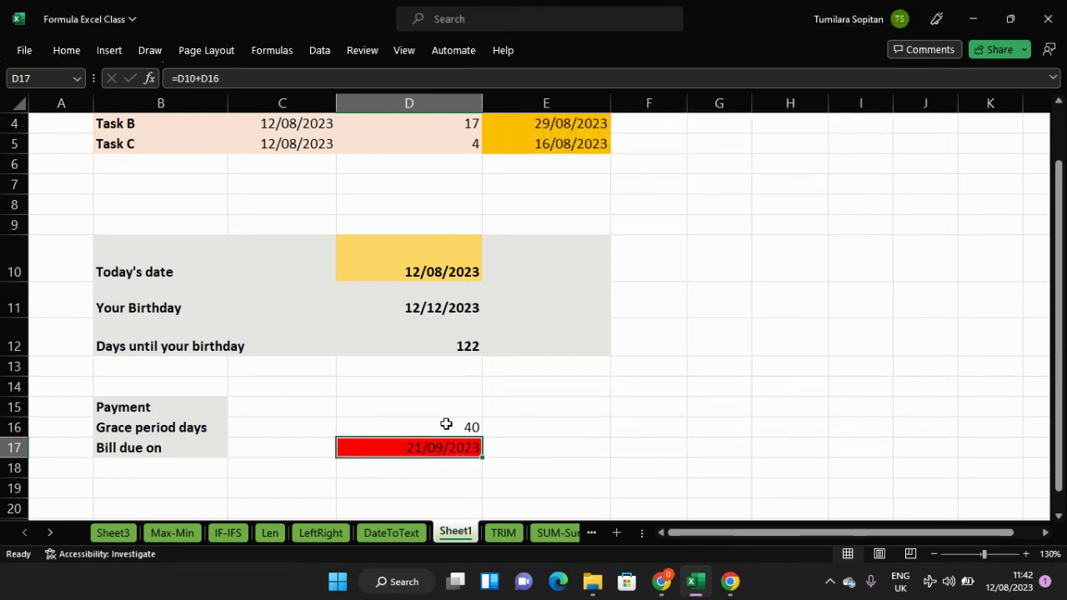
Change the font colour of the bill due date in D17 to white.
key(ctrl+1)
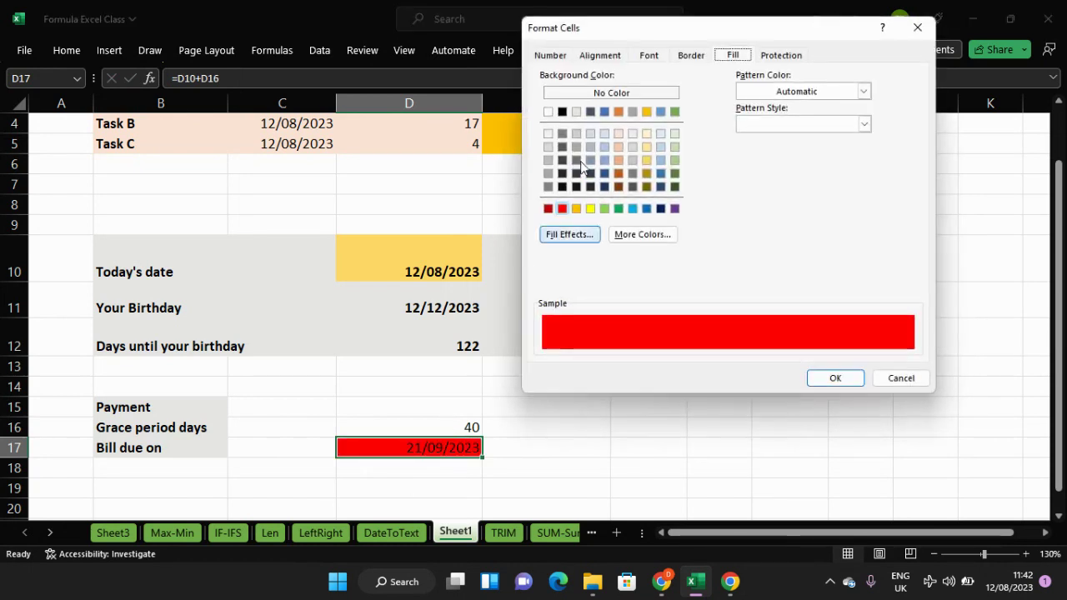
click(651, 56)
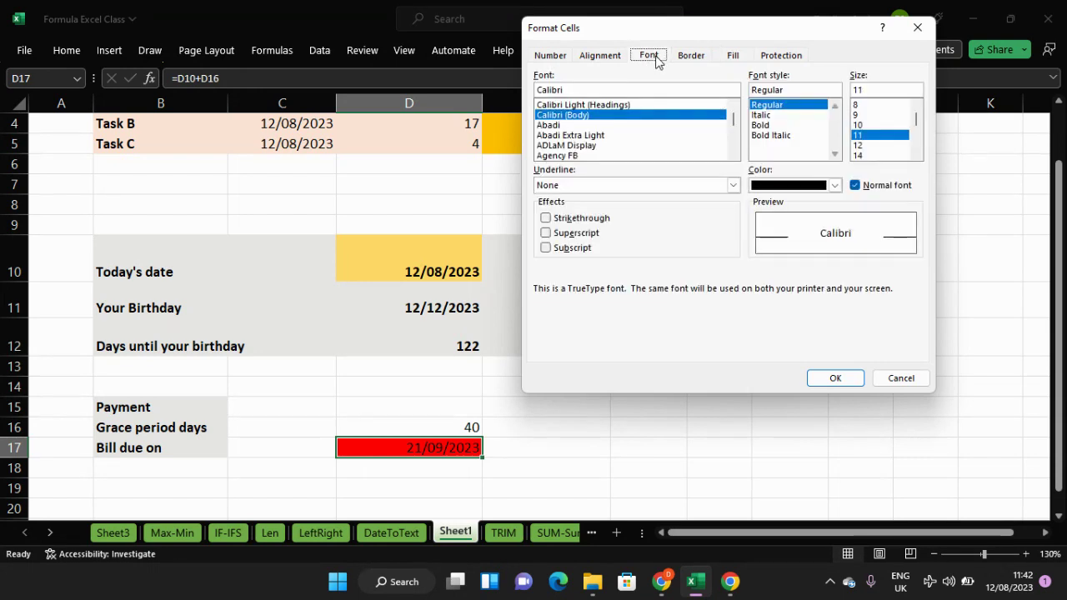
click(836, 185)
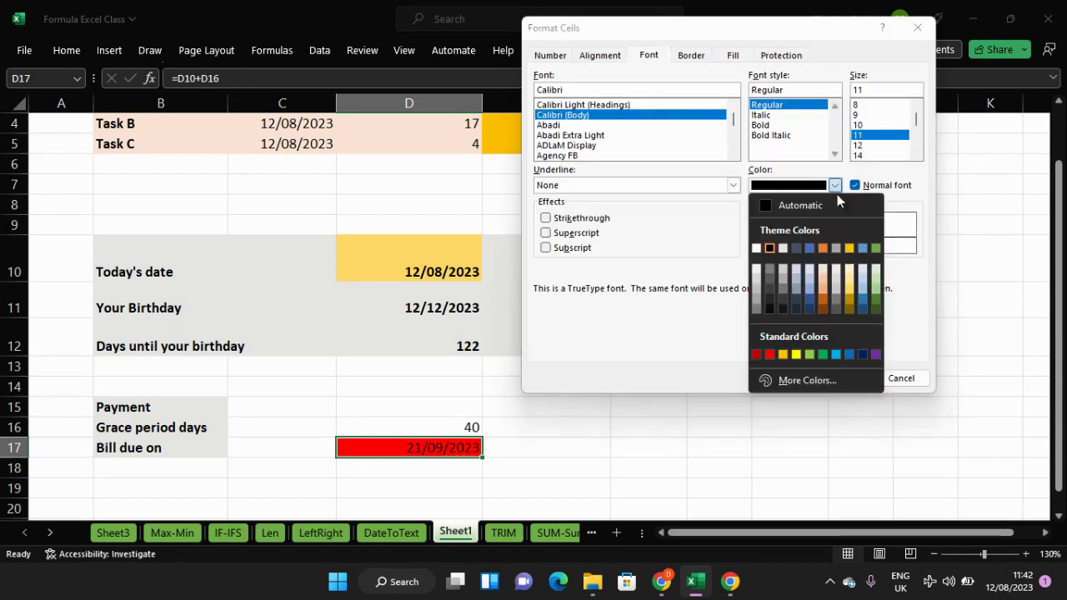
click(756, 248)
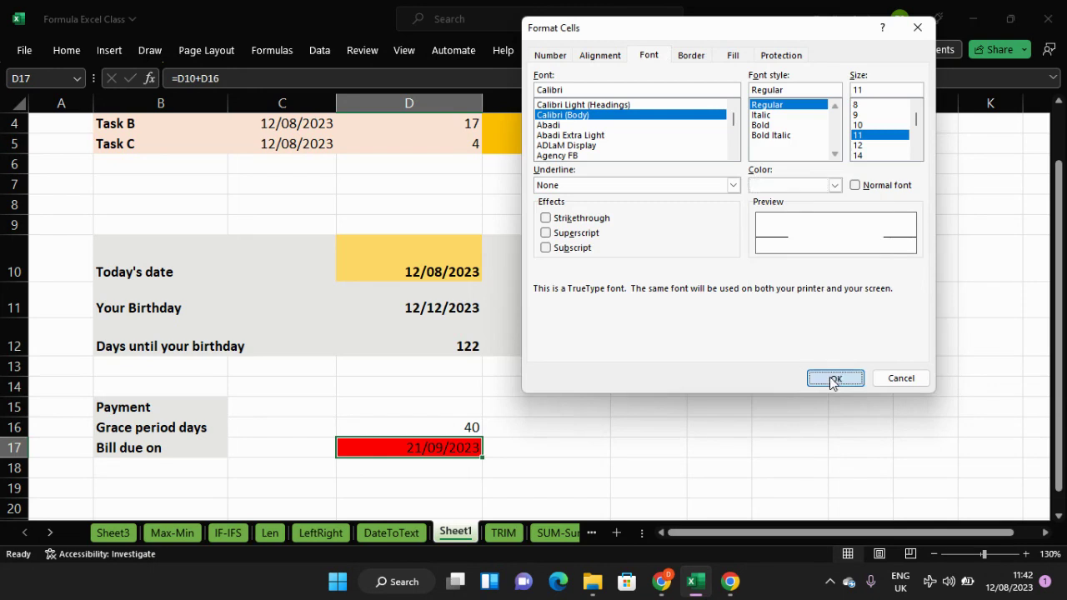
click(835, 379)
Fill the grace period cell D16 with the standard yellow background colour.
click(460, 427)
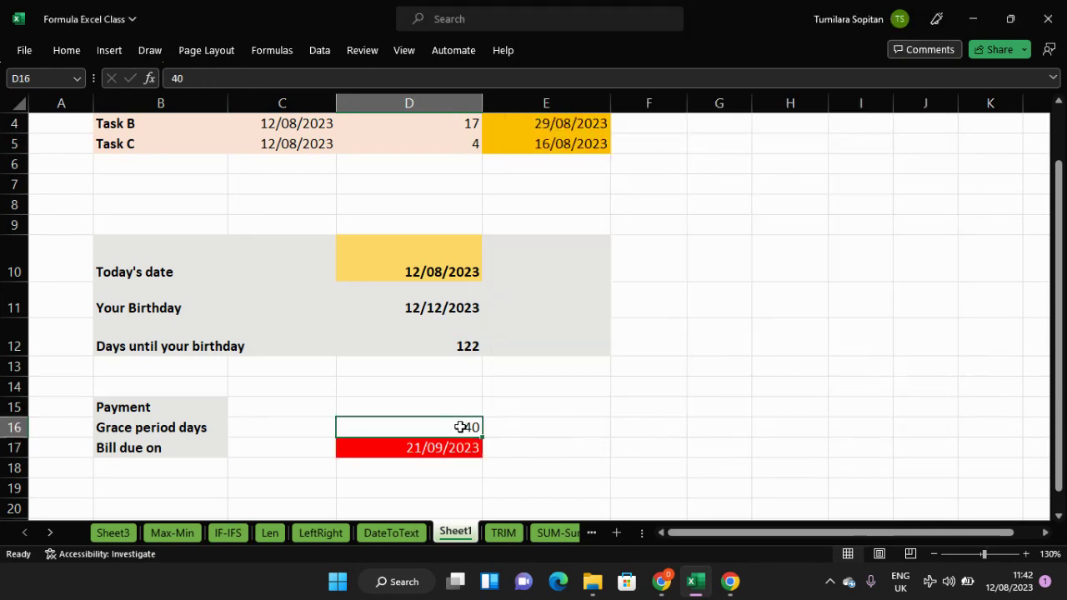
key(ctrl+1)
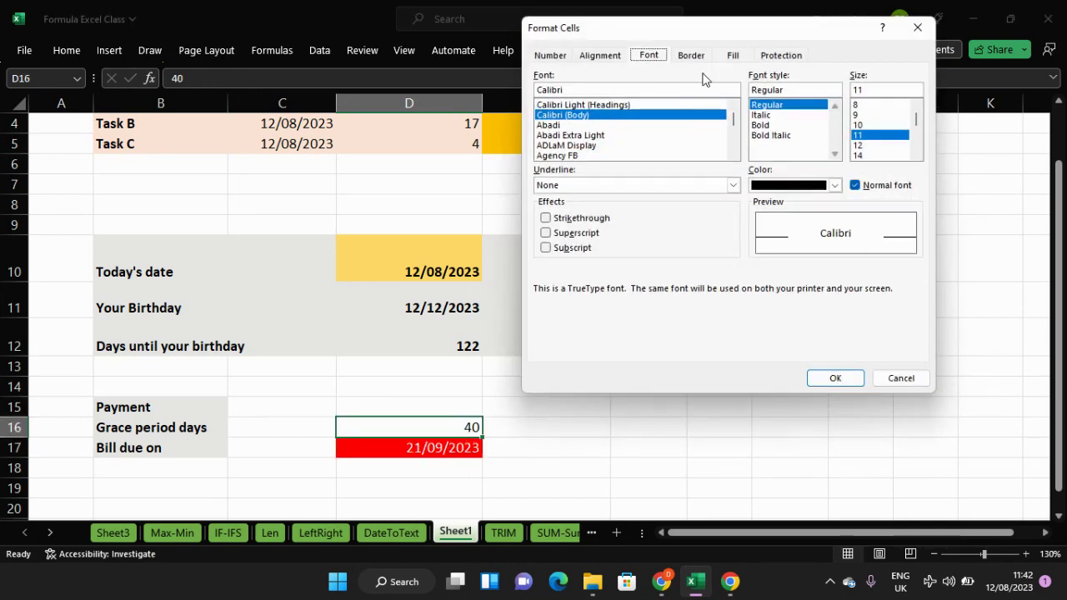
click(734, 55)
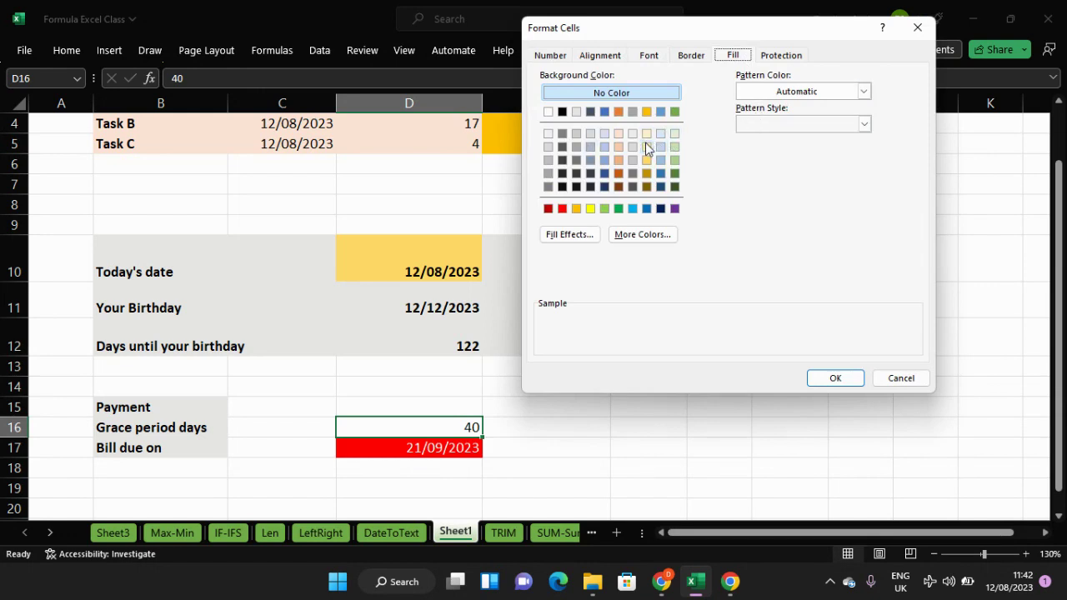
click(591, 208)
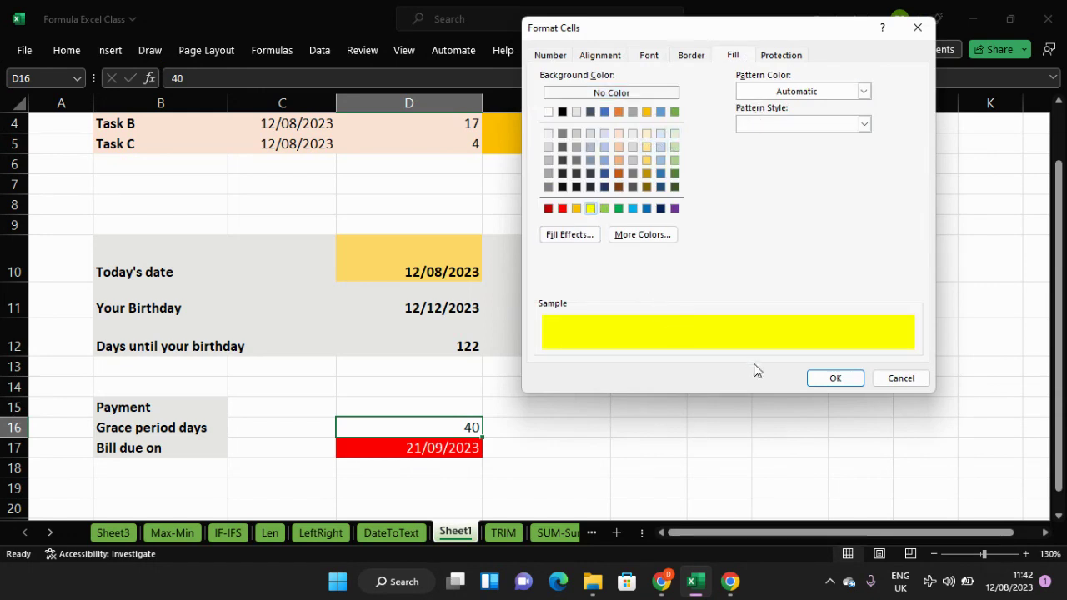
click(833, 380)
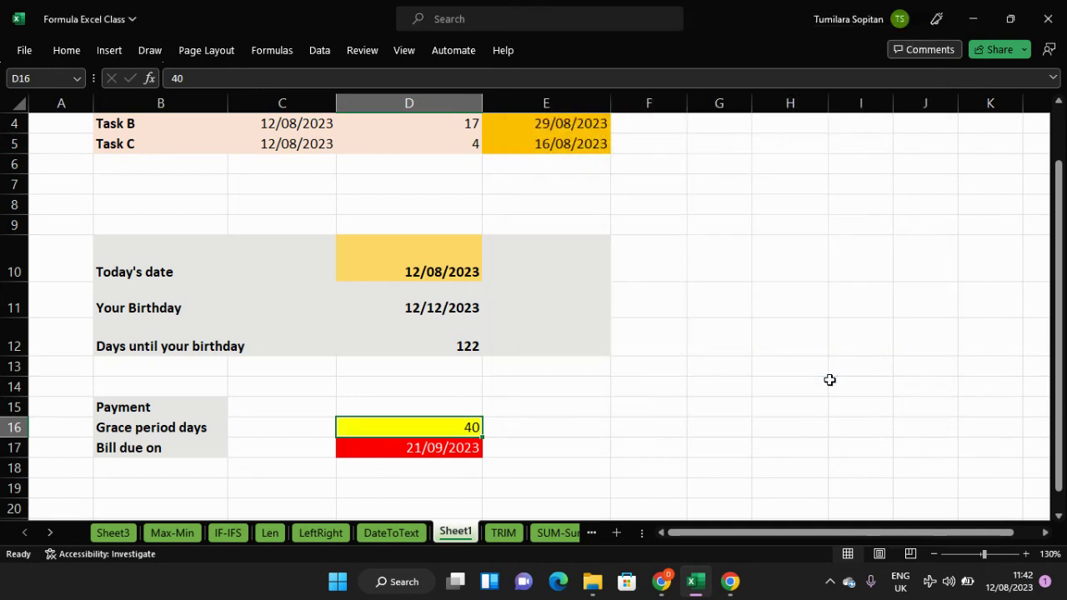
Replace the grace period days in D16 with 12.
click(530, 450)
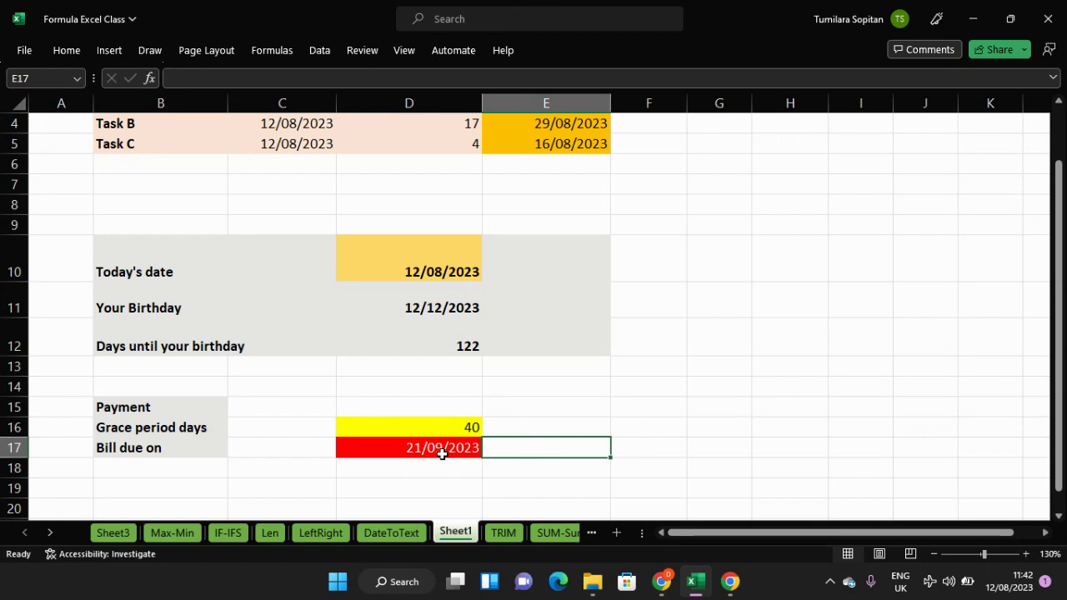
click(416, 448)
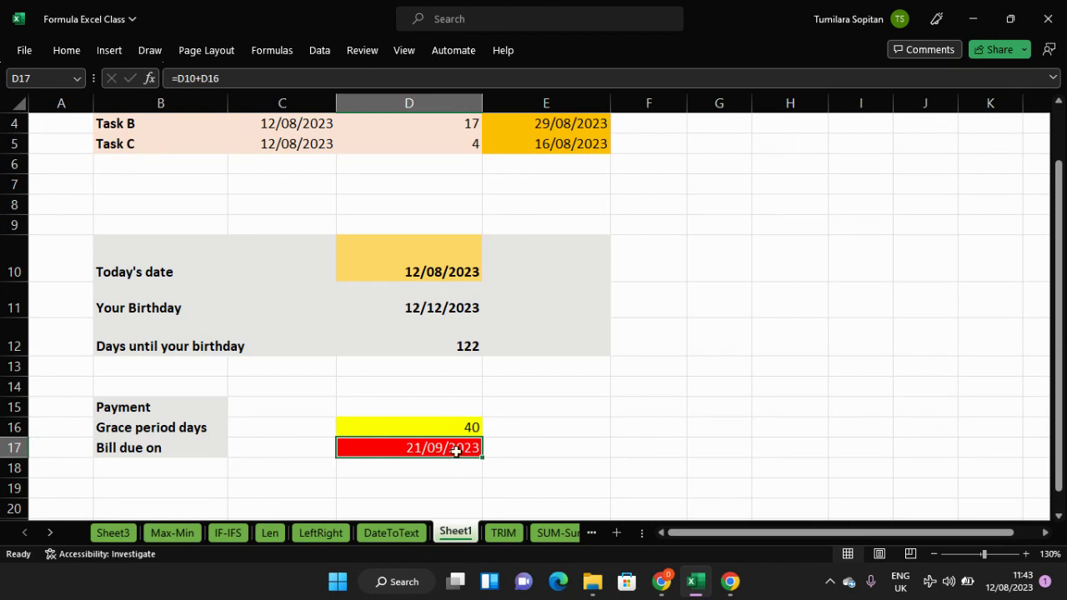
click(465, 422)
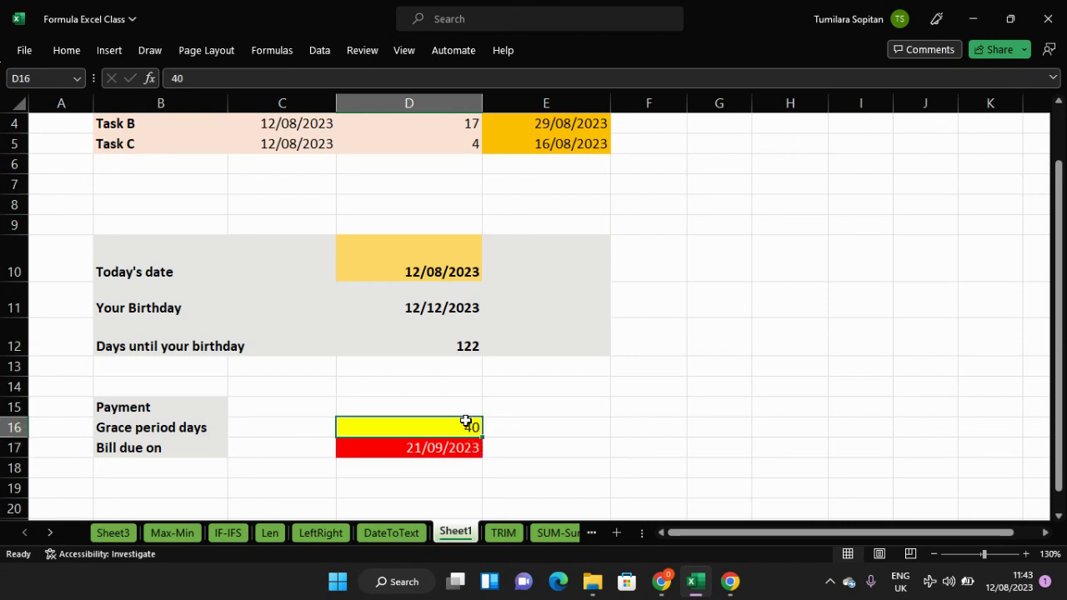
key(BackSpace)
text(12)
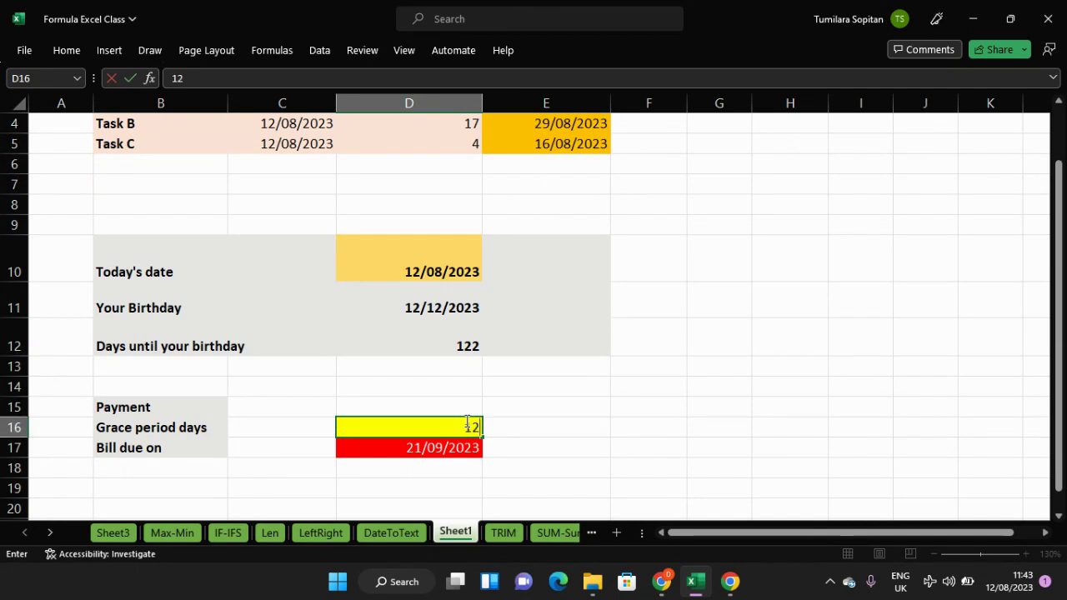
key(Return)
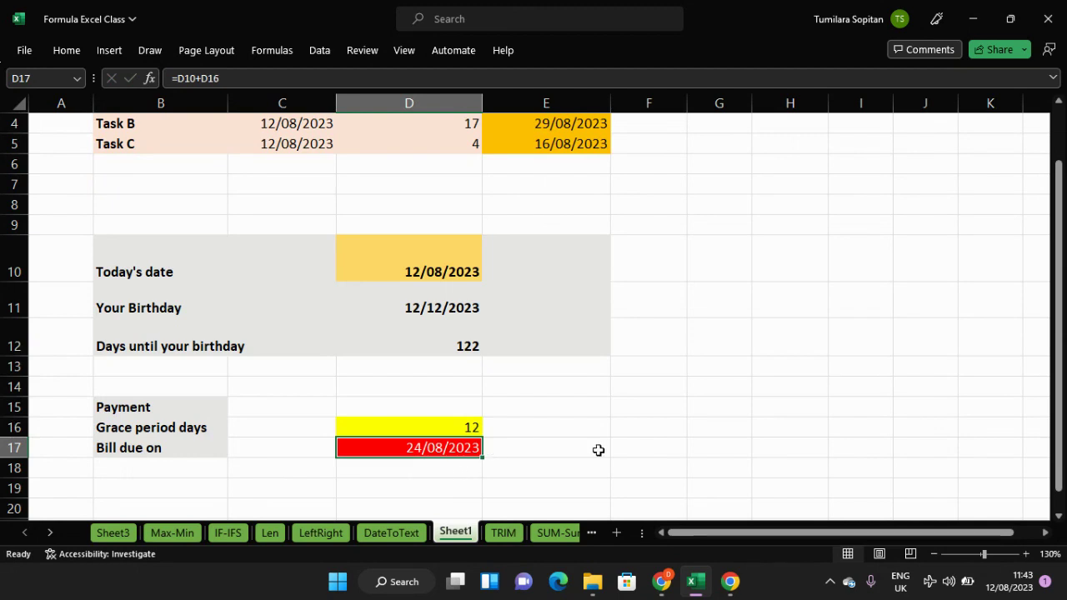
scroll(608, 446, up, 1)
scroll(609, 446, down, 2)
scroll(608, 446, up, 1)
scroll(608, 446, down, 1)
scroll(610, 446, up, 1)
scroll(610, 446, up, 1)
scroll(609, 446, down, 1)
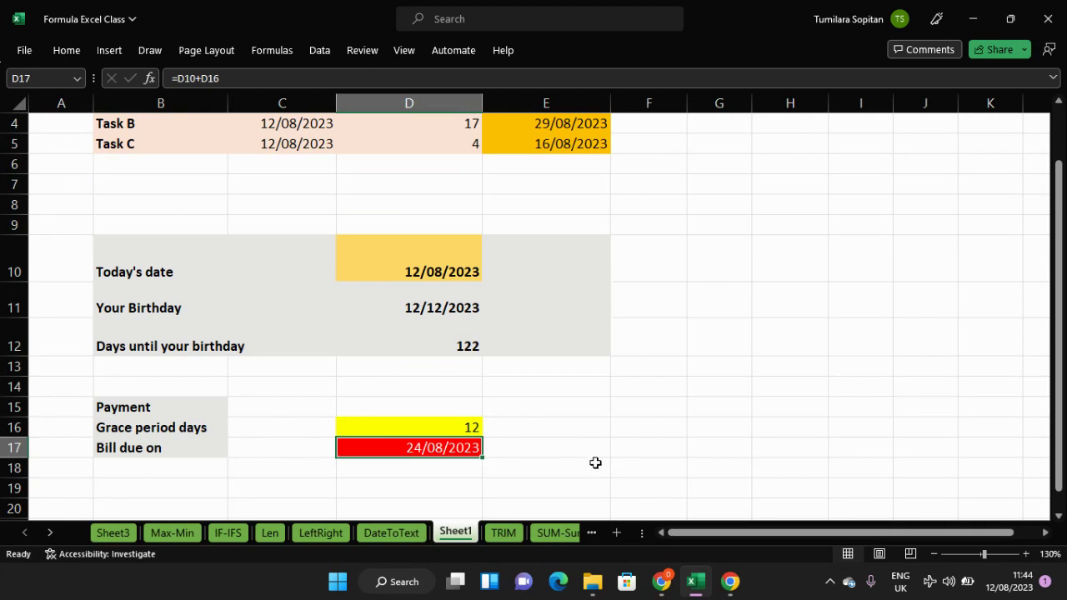
click(588, 451)
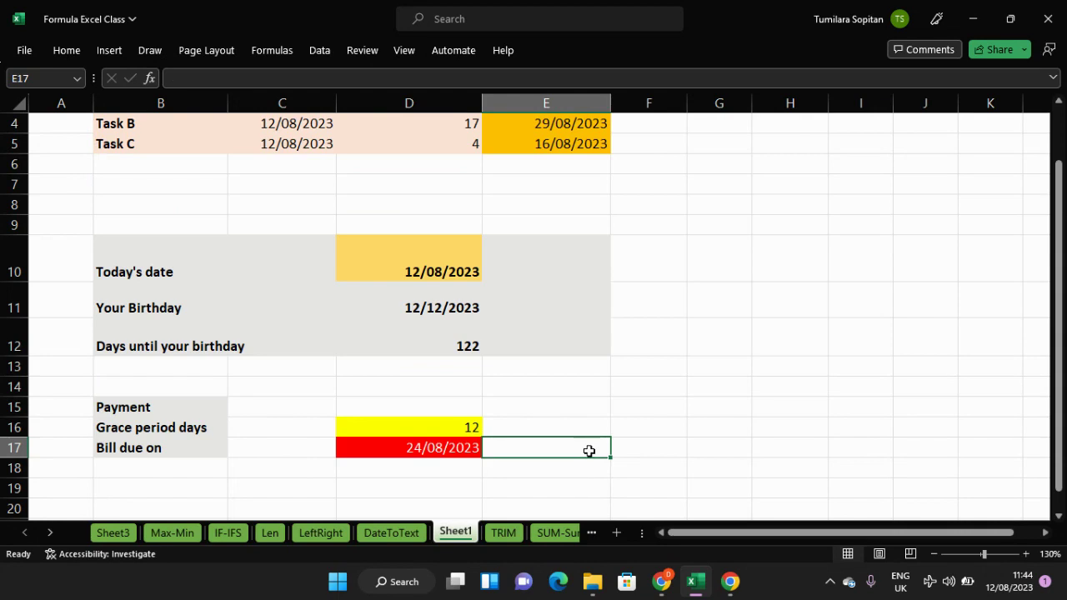
text(=)
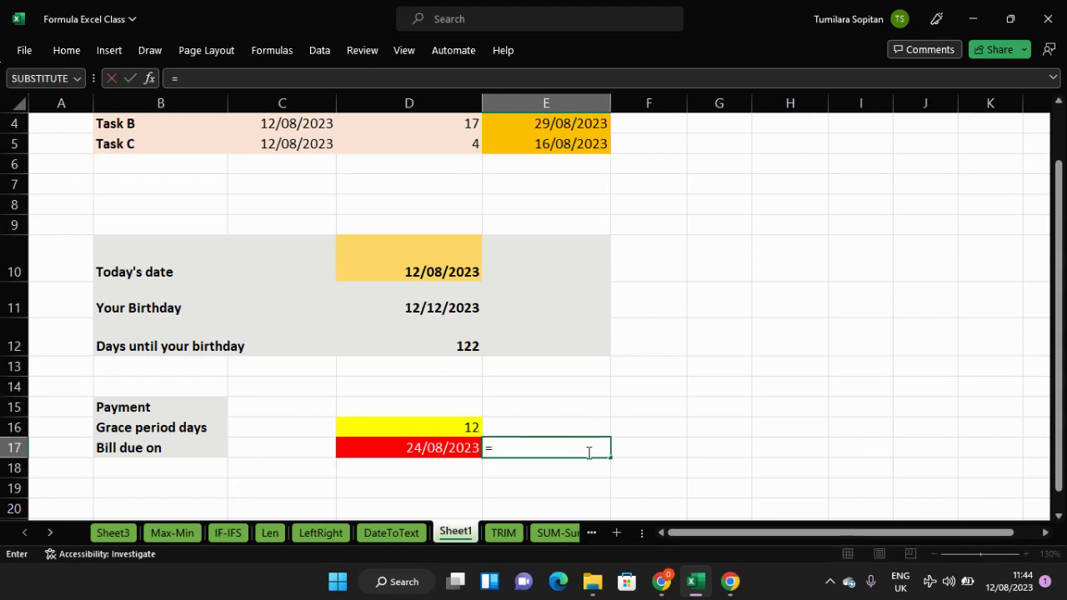
text(dat)
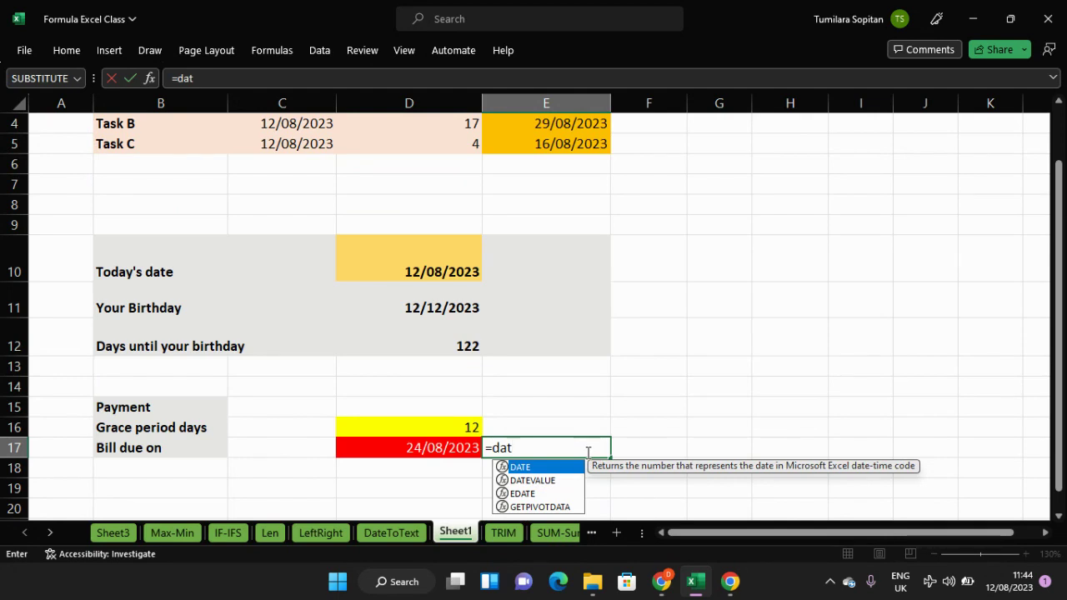
text(ed)
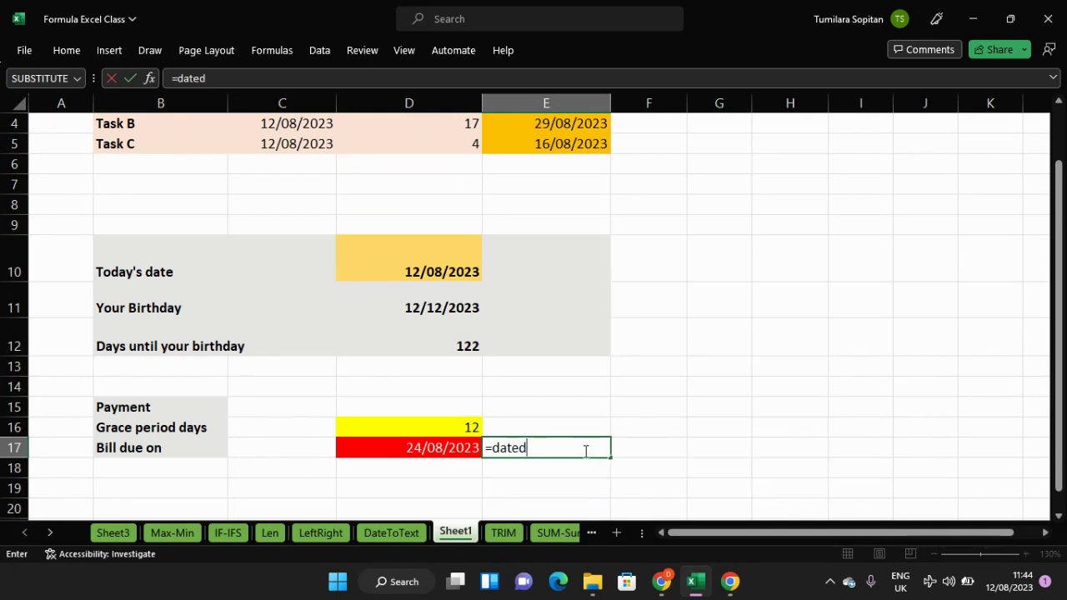
key(BackSpace)
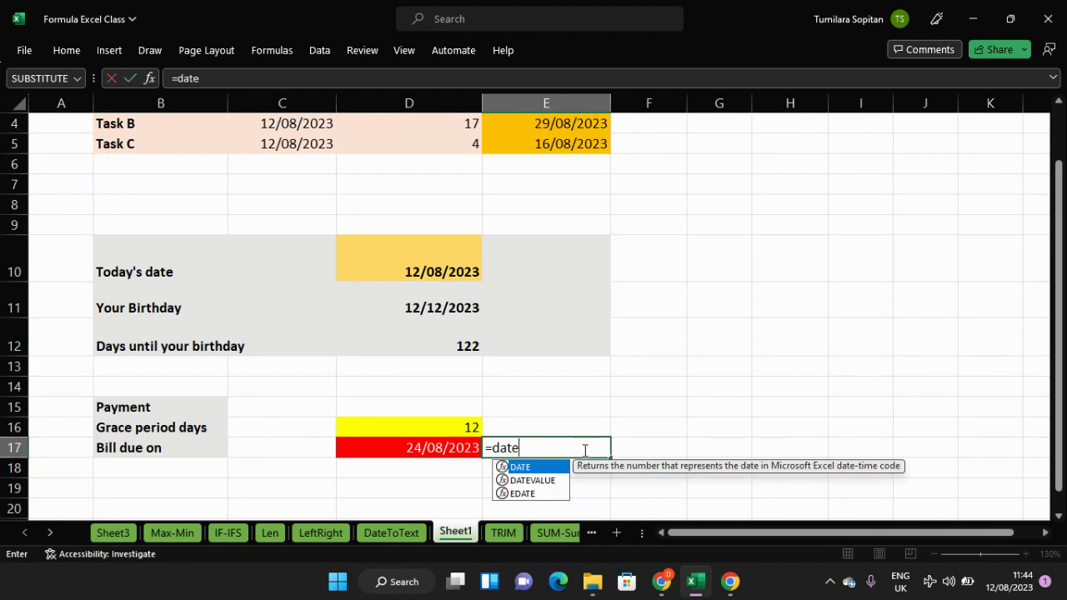
key(Down)
key(Down)
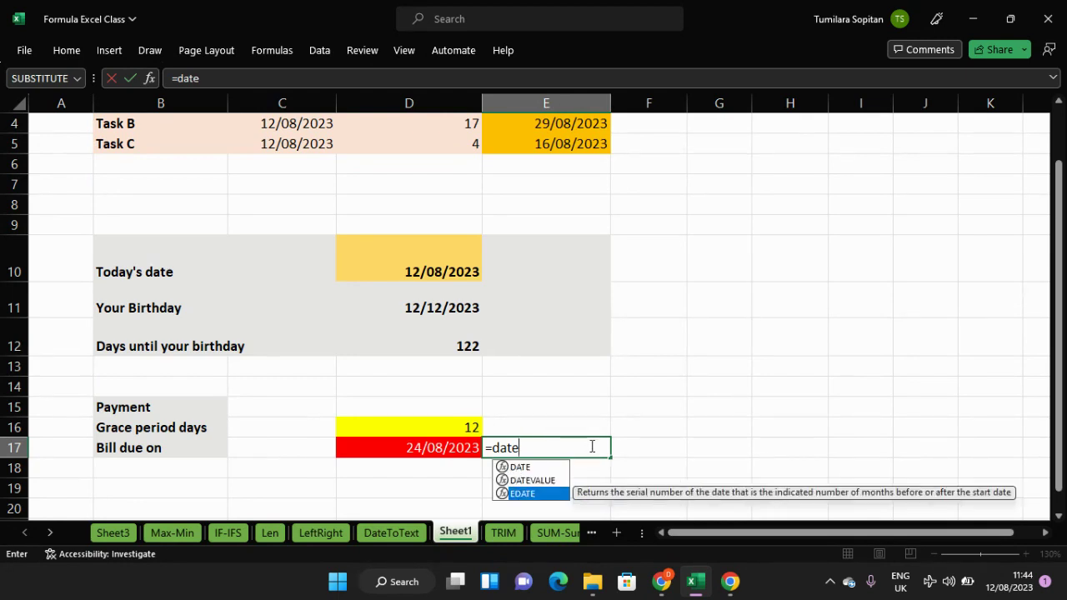
key(Up)
key(Up)
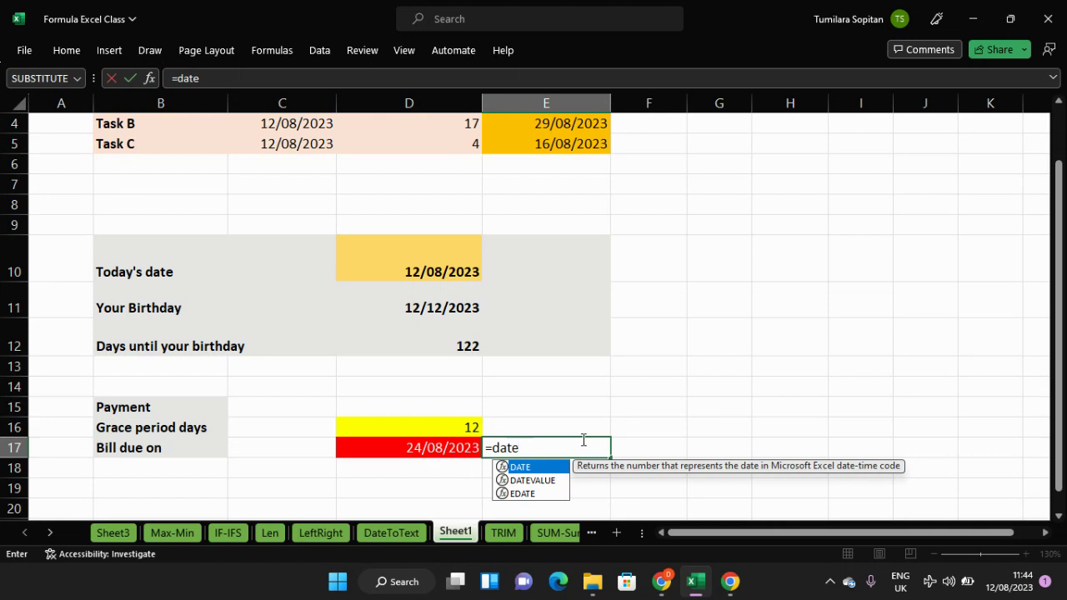
key(BackSpace)
key(BackSpace)
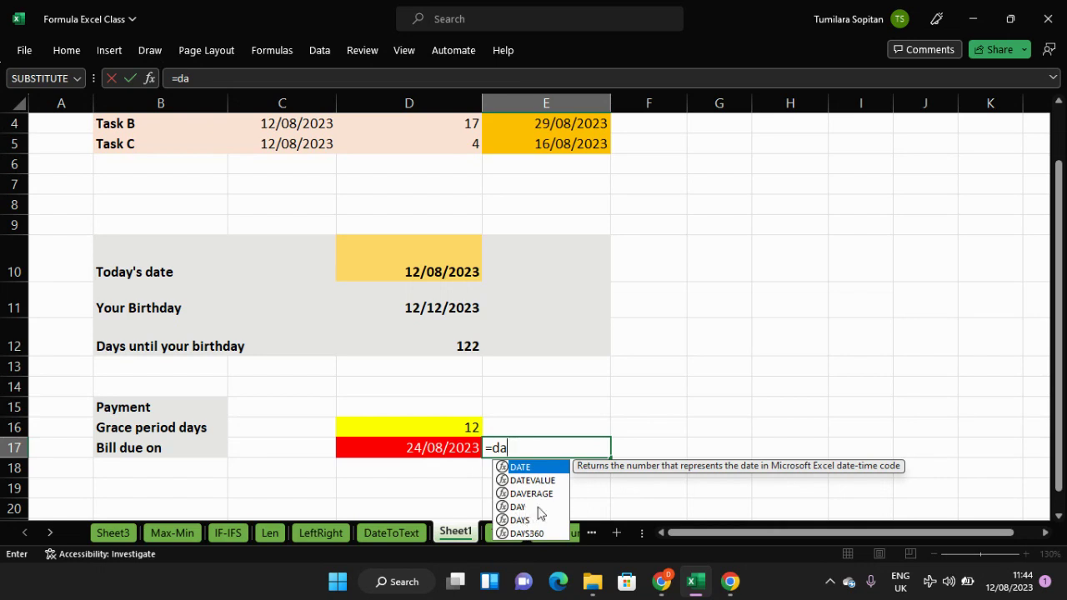
key(BackSpace)
key(BackSpace)
key(BackSpace)
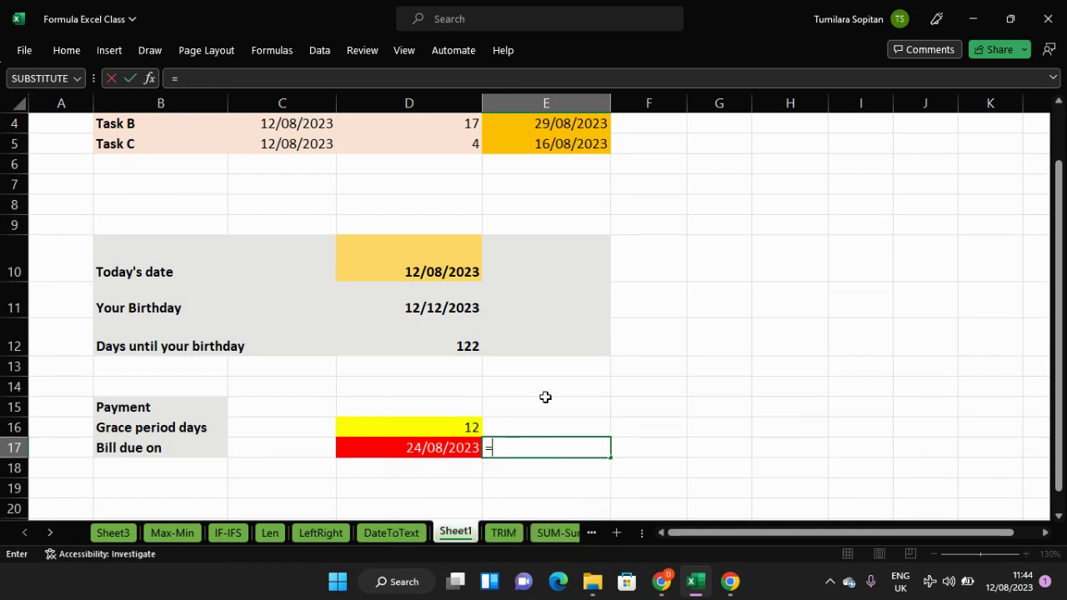
click(545, 424)
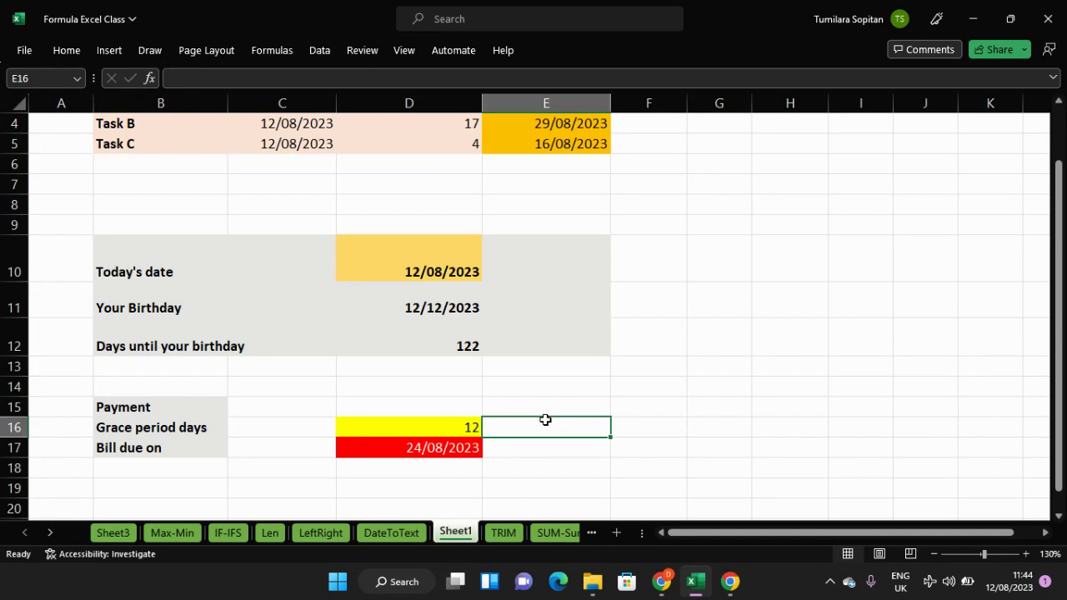
Open the DateToText worksheet.
click(391, 534)
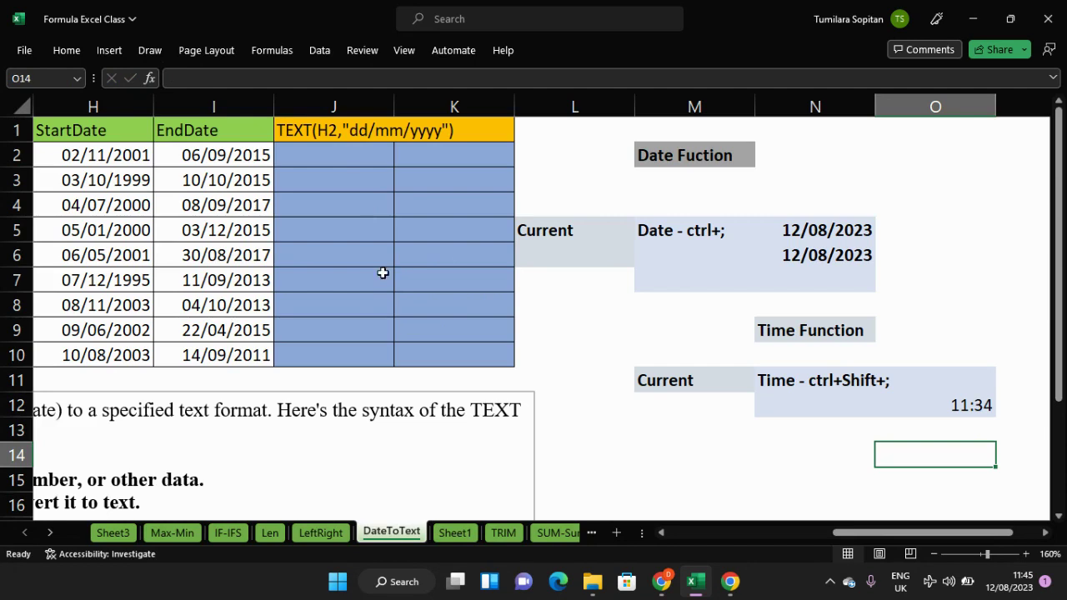
click(345, 155)
text(=text)
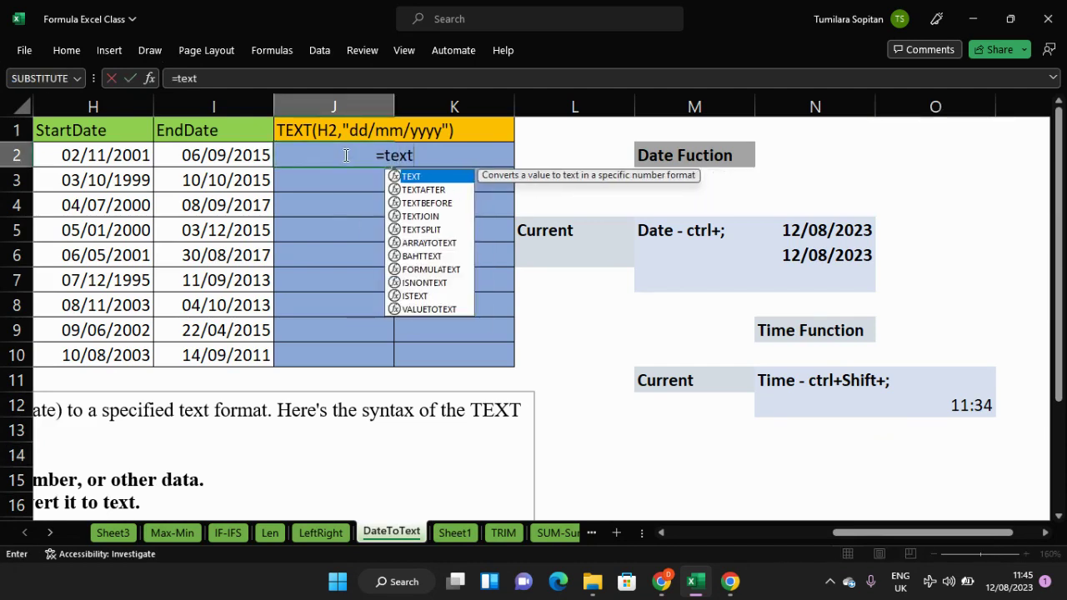
key(Tab)
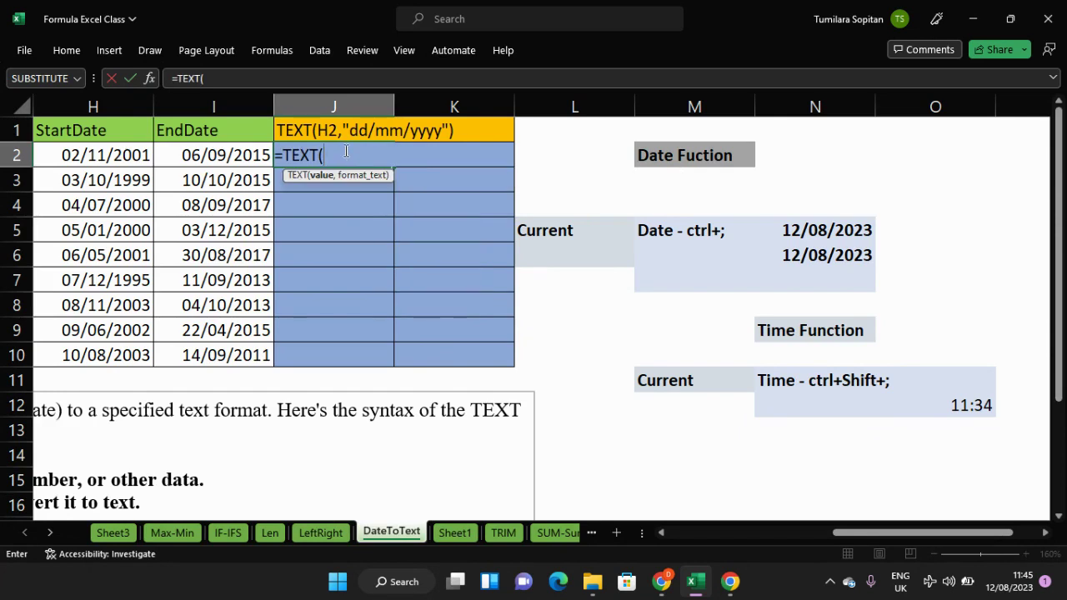
key(BackSpace)
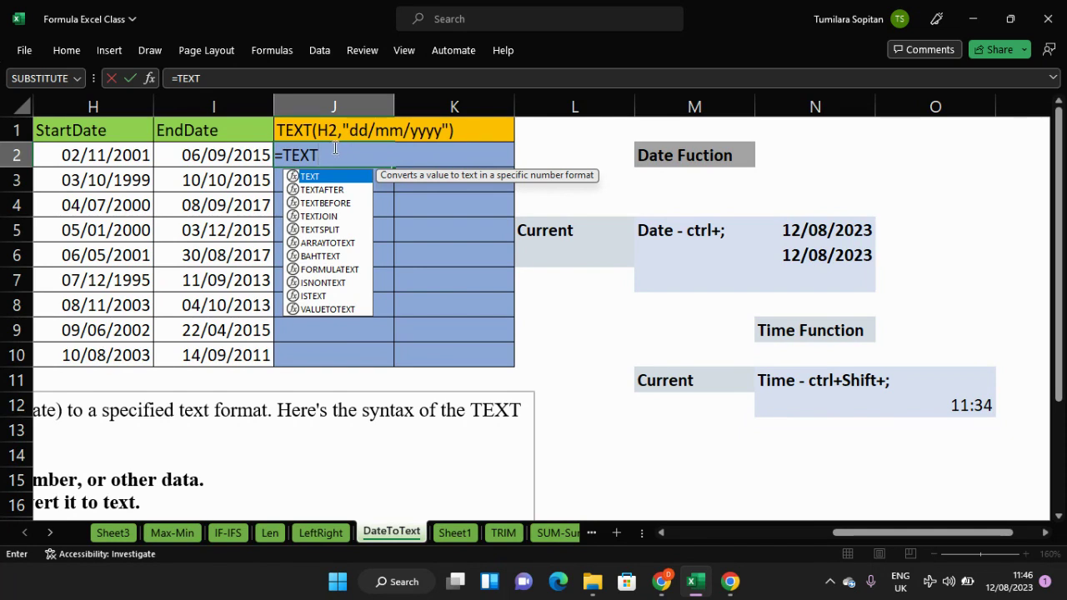
key(BackSpace)
key(BackSpace)
key(BackSpace)
key(BackSpace)
key(BackSpace)
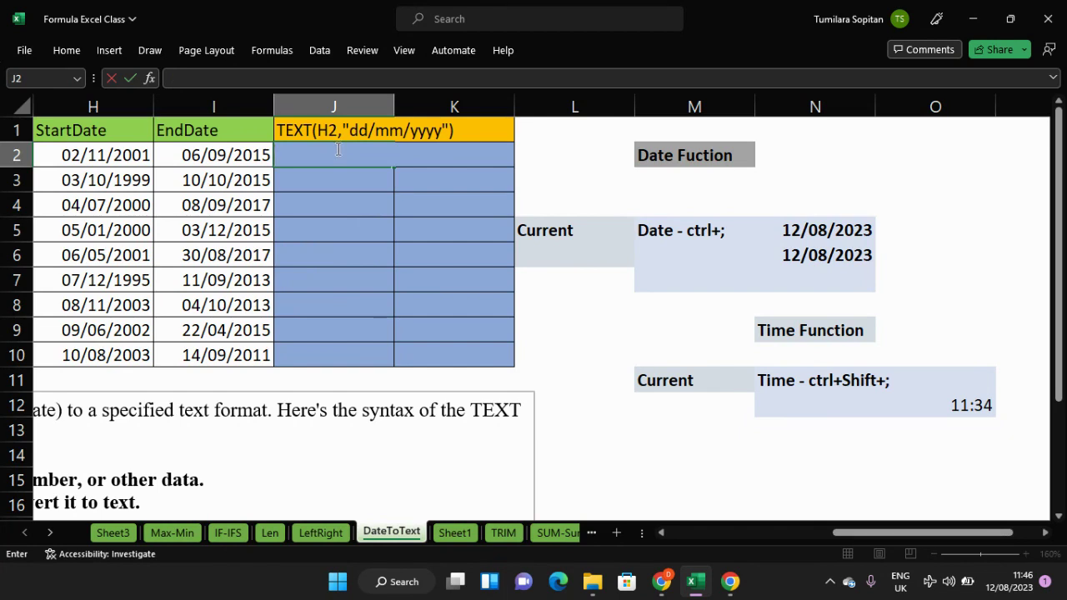
key(Return)
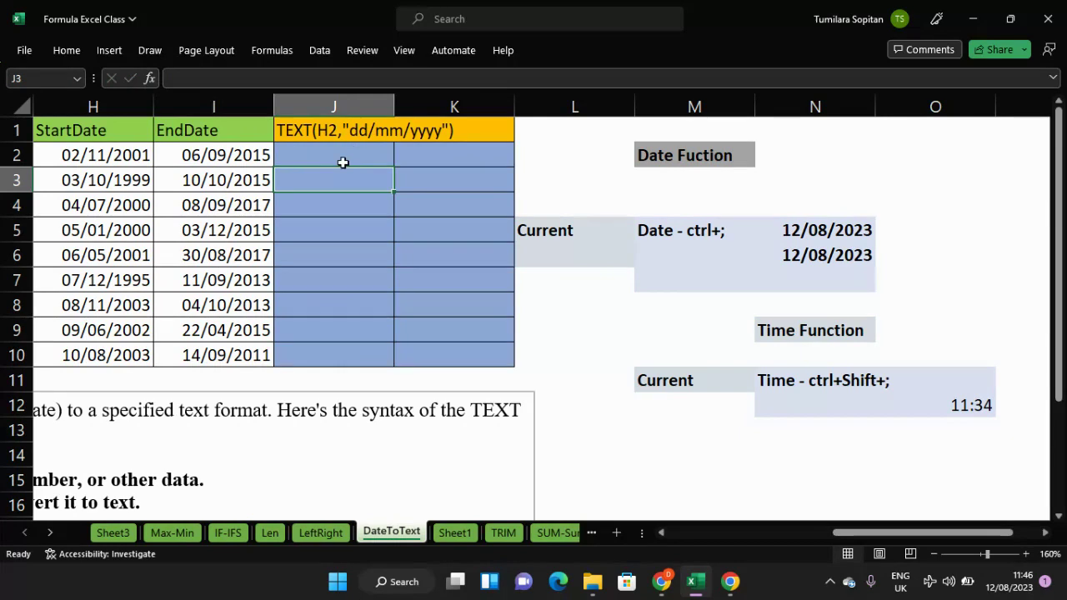
click(343, 160)
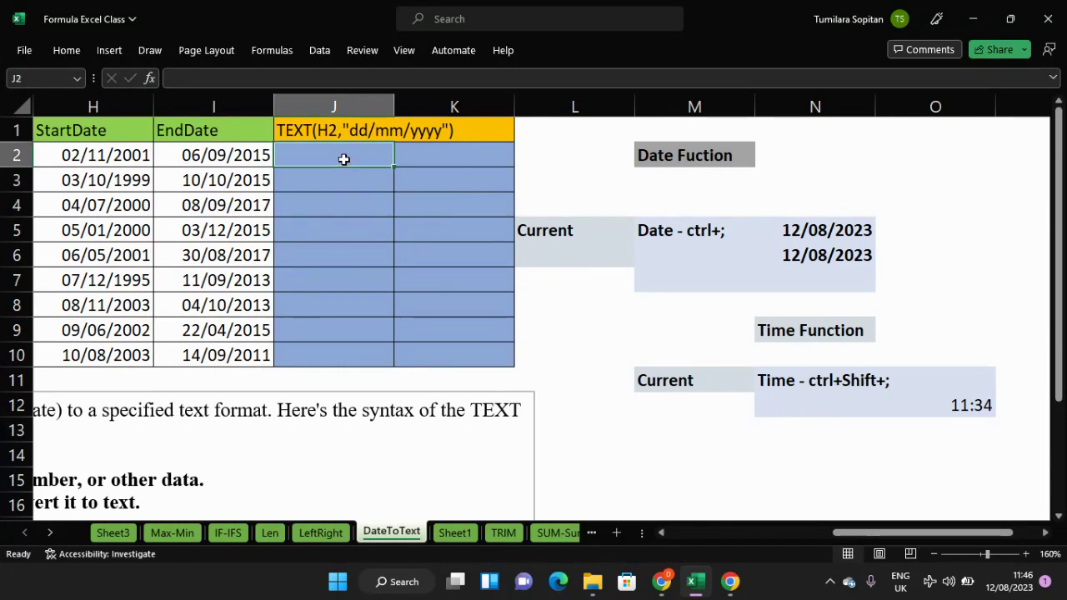
text(=)
key(BackSpace)
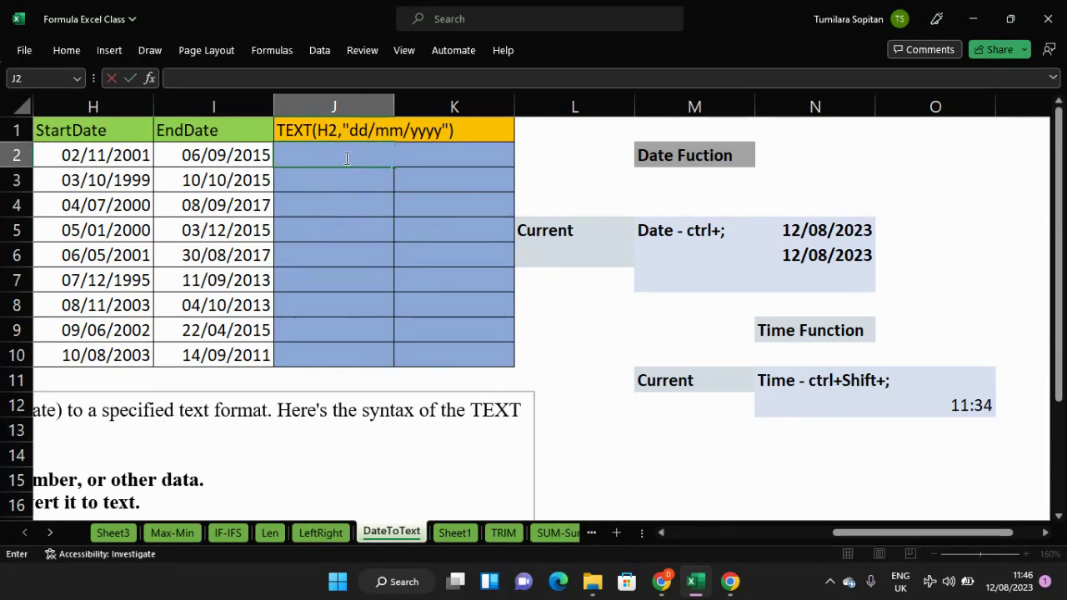
key(Escape)
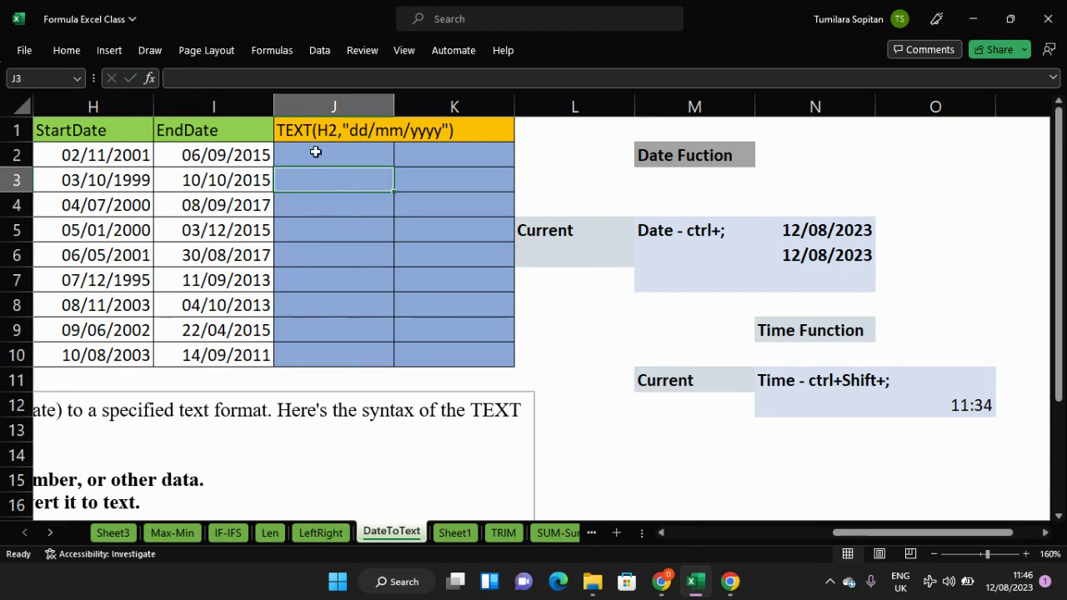
Write =TEXT(I2,"d""th" "" in J2 to convert the first end date to text, and decline the proposed formula correction.
text(=)
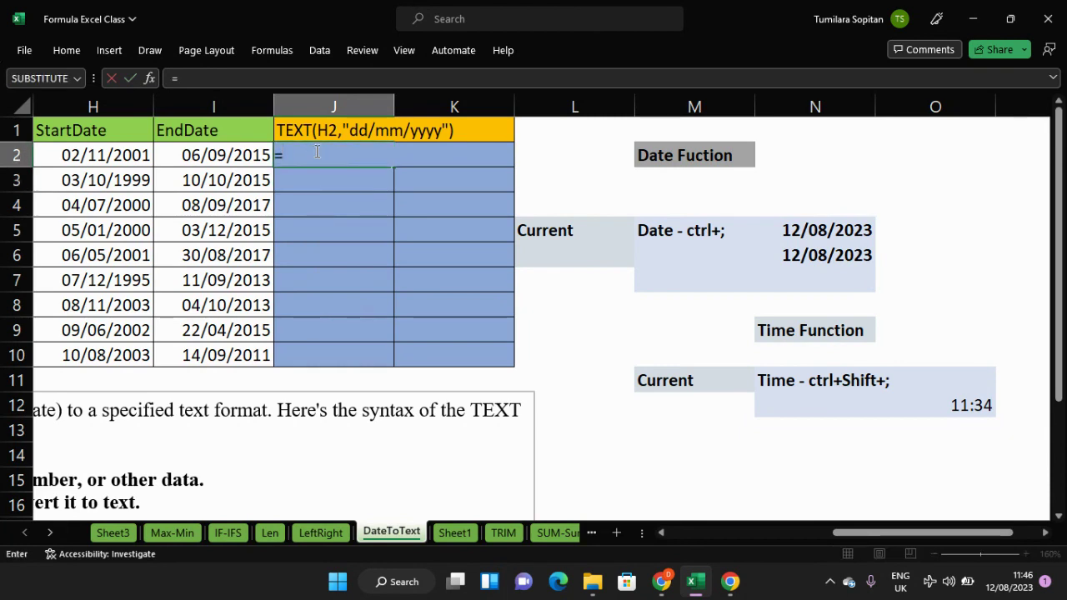
text(text)
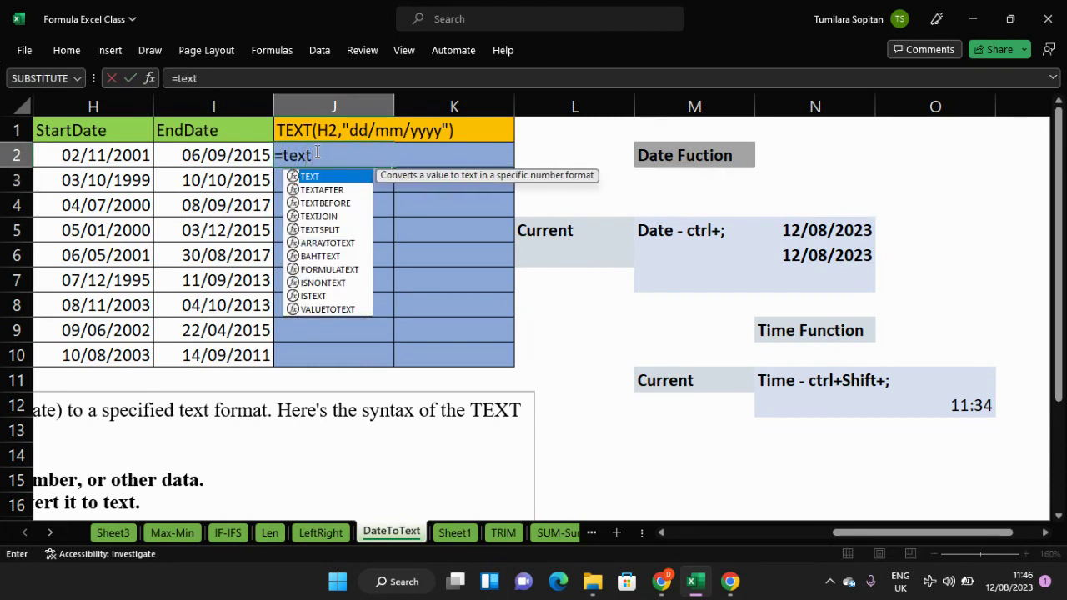
key(Tab)
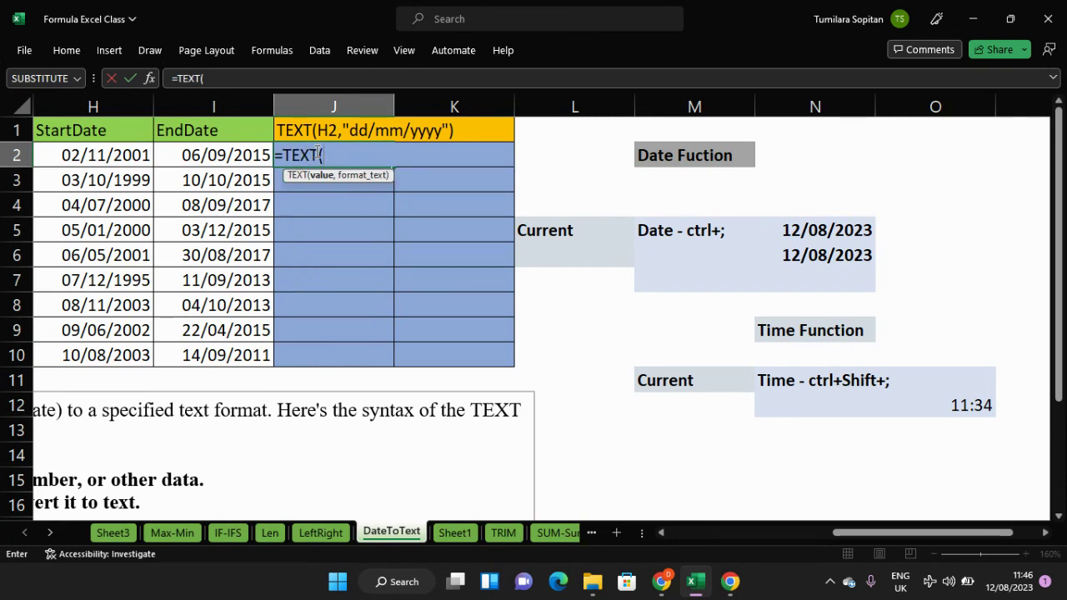
click(212, 155)
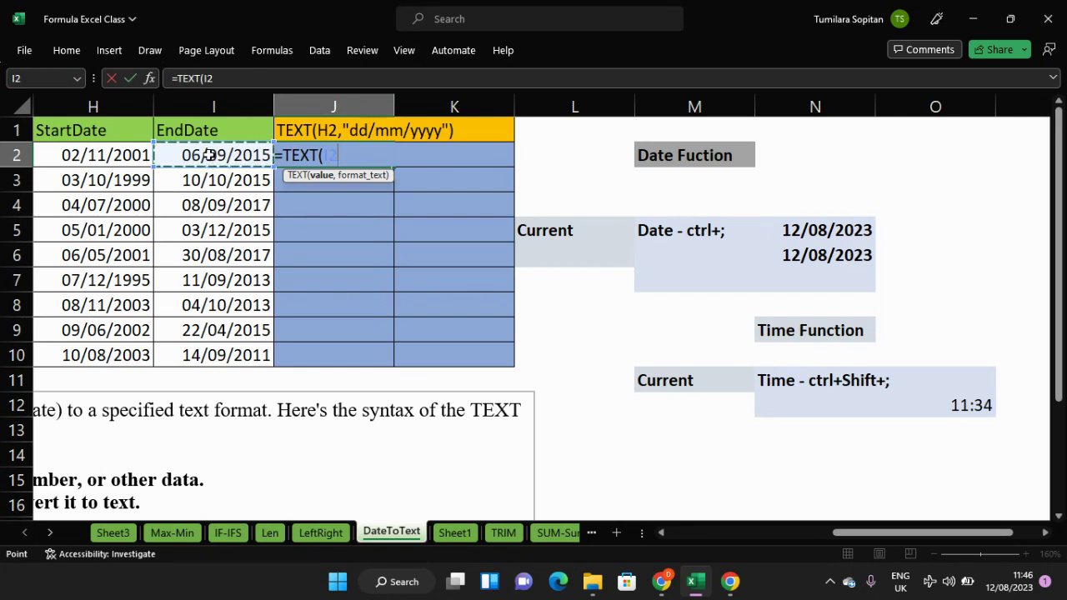
text(,)
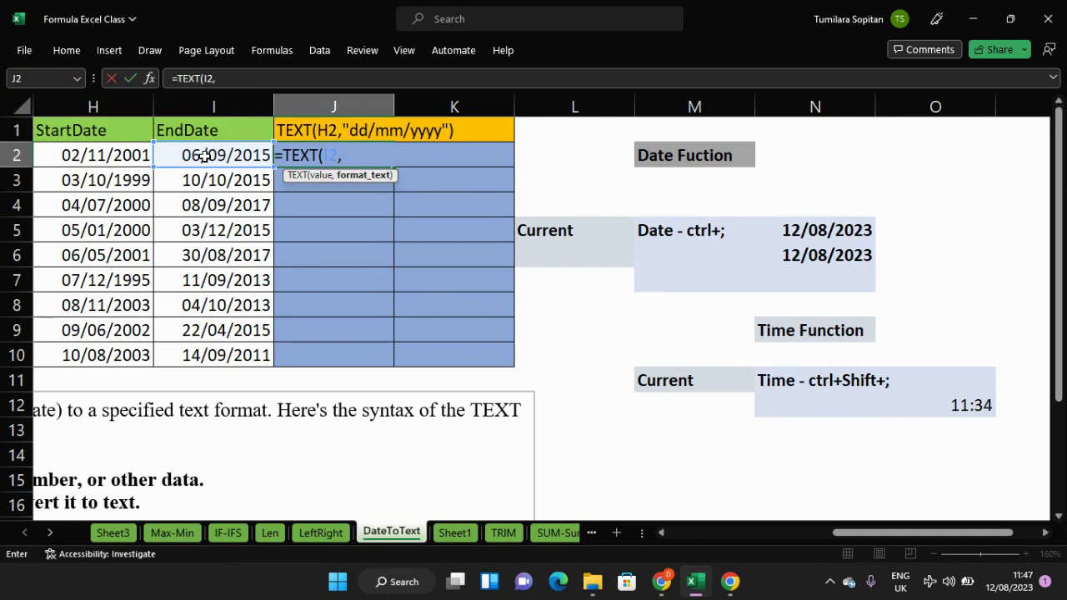
text("d)
text(")
text(th)
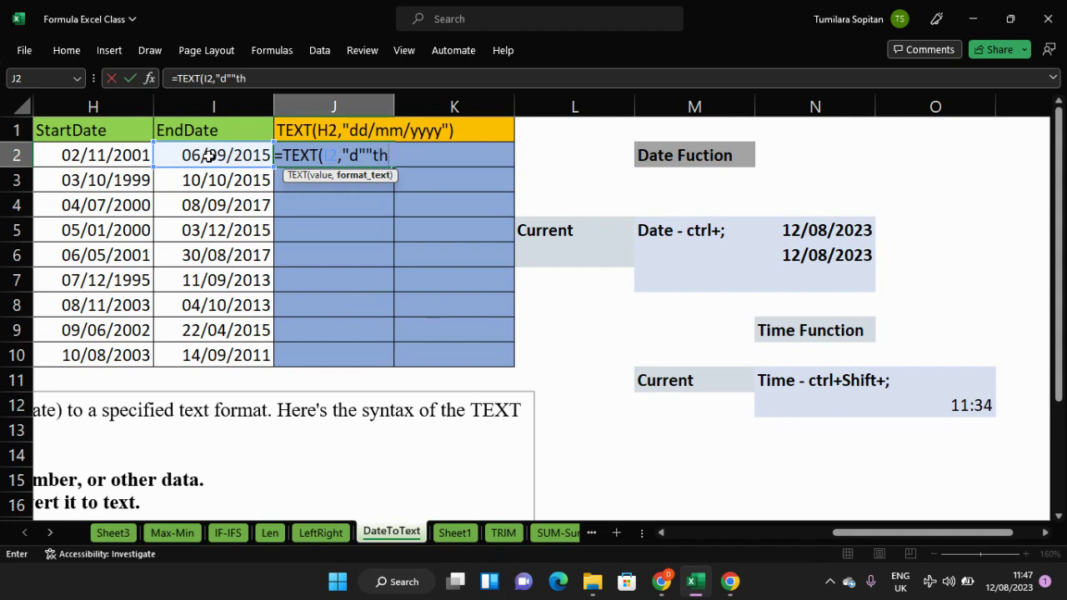
text(")
text("")
key(Return)
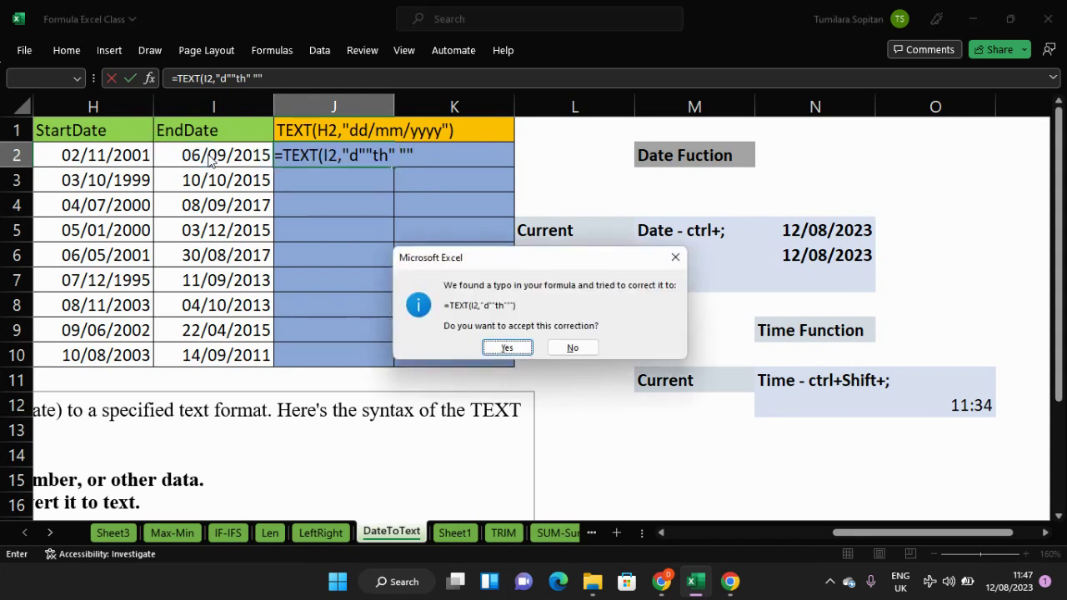
click(675, 258)
click(732, 233)
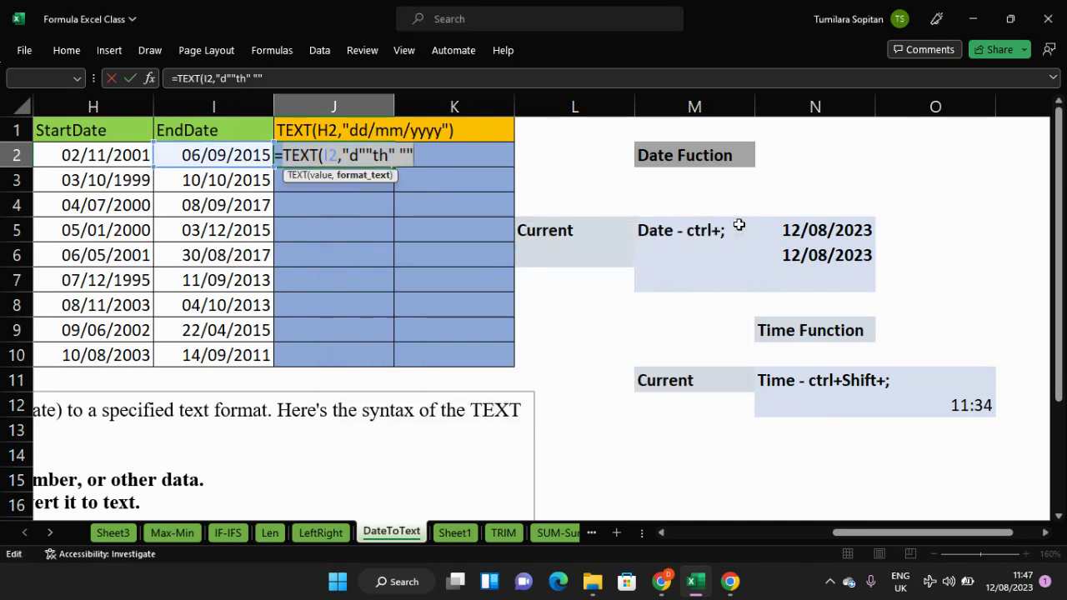
key(Left)
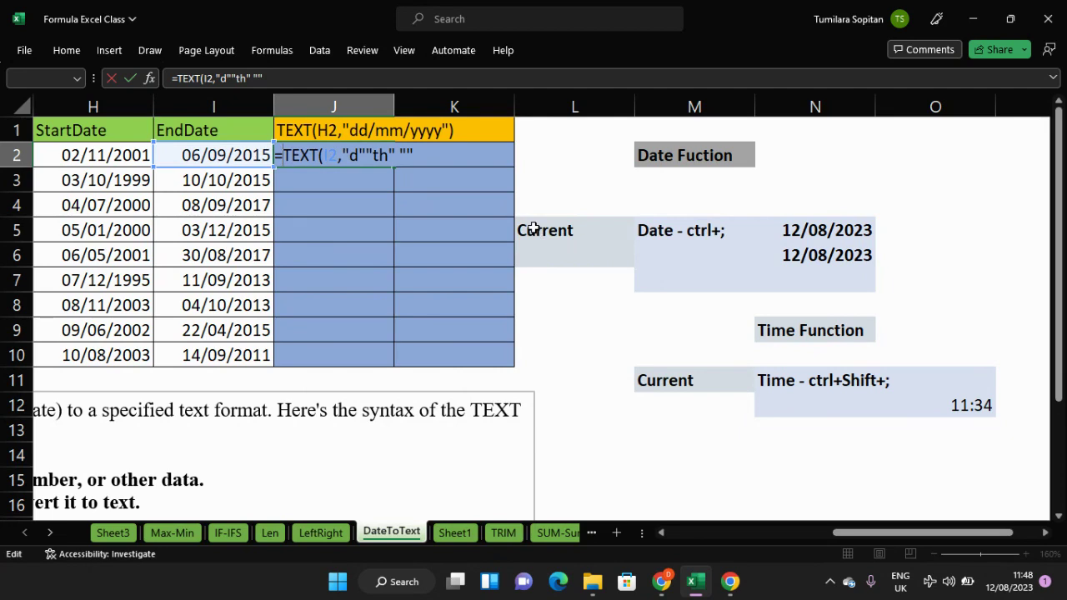
key(F2)
key(Right)
key(Right)
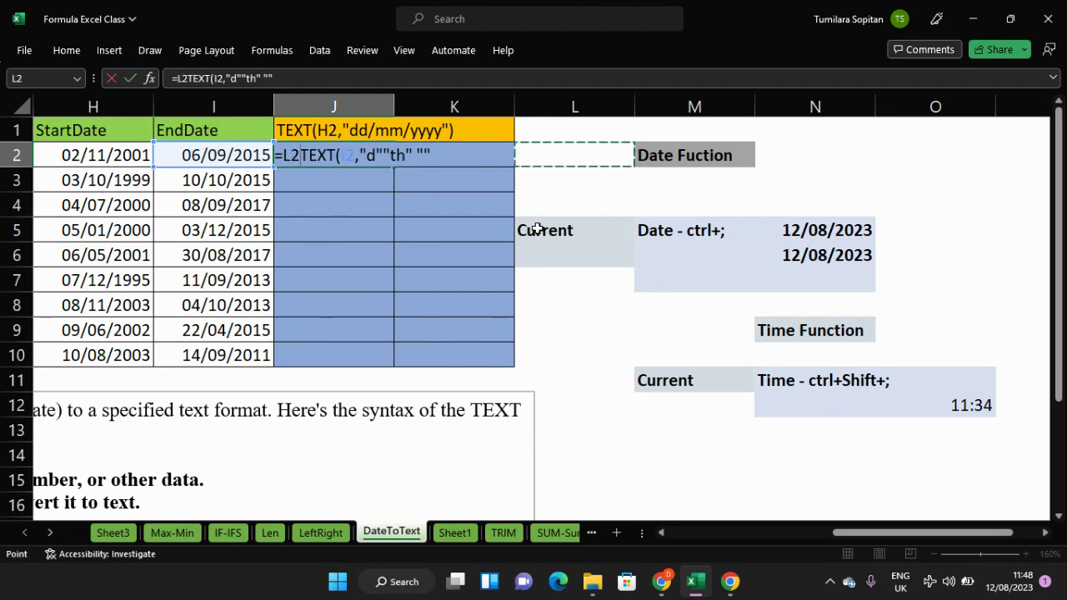
key(ctrl+z)
key(ctrl+z)
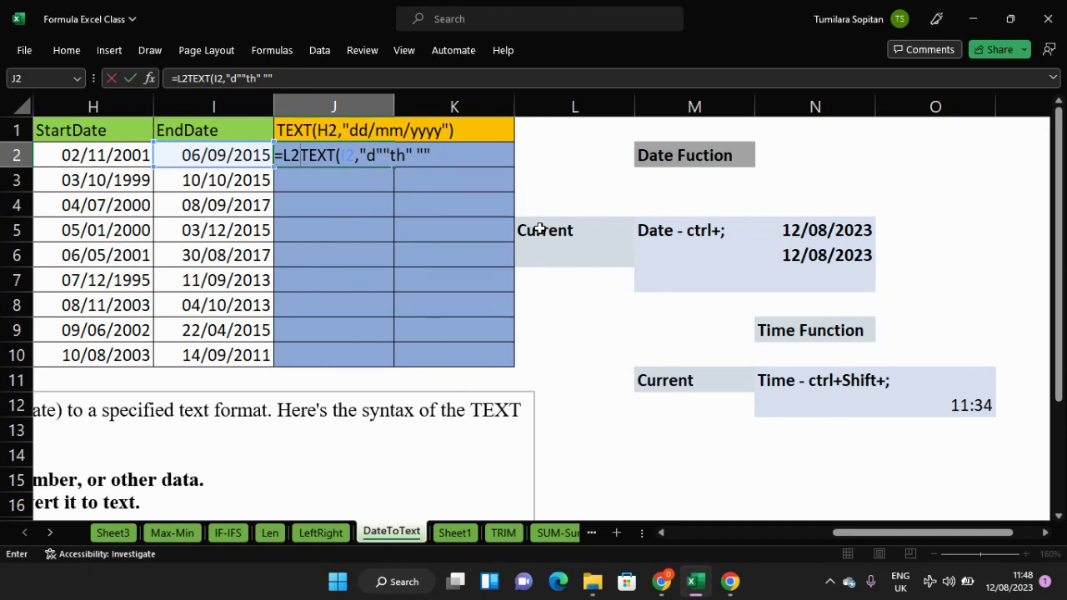
key(ctrl+z)
key(ctrl+z)
key(ctrl+z)
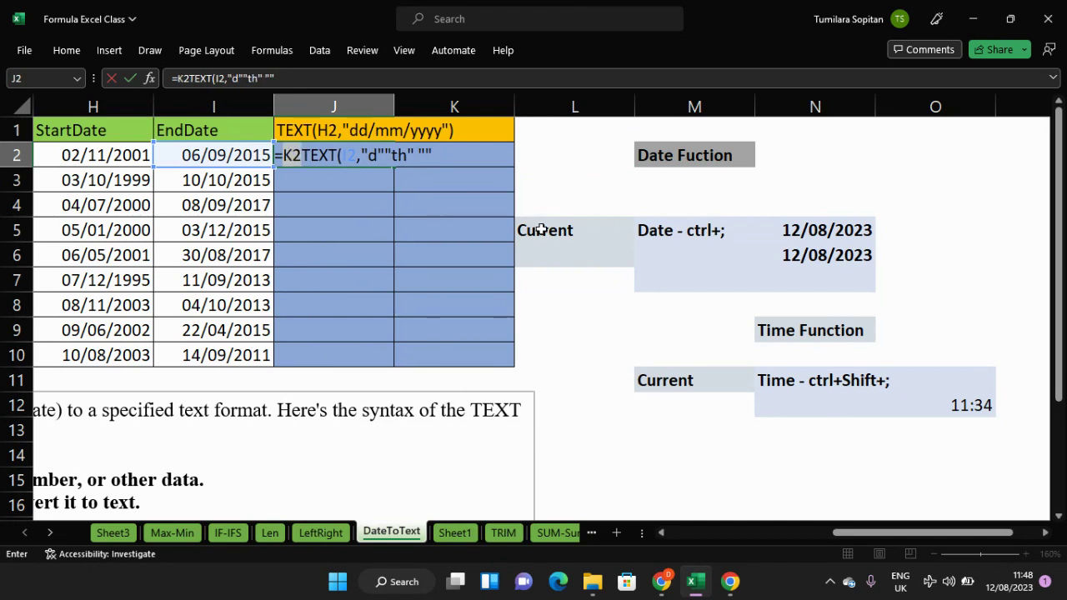
key(F2)
key(BackSpace)
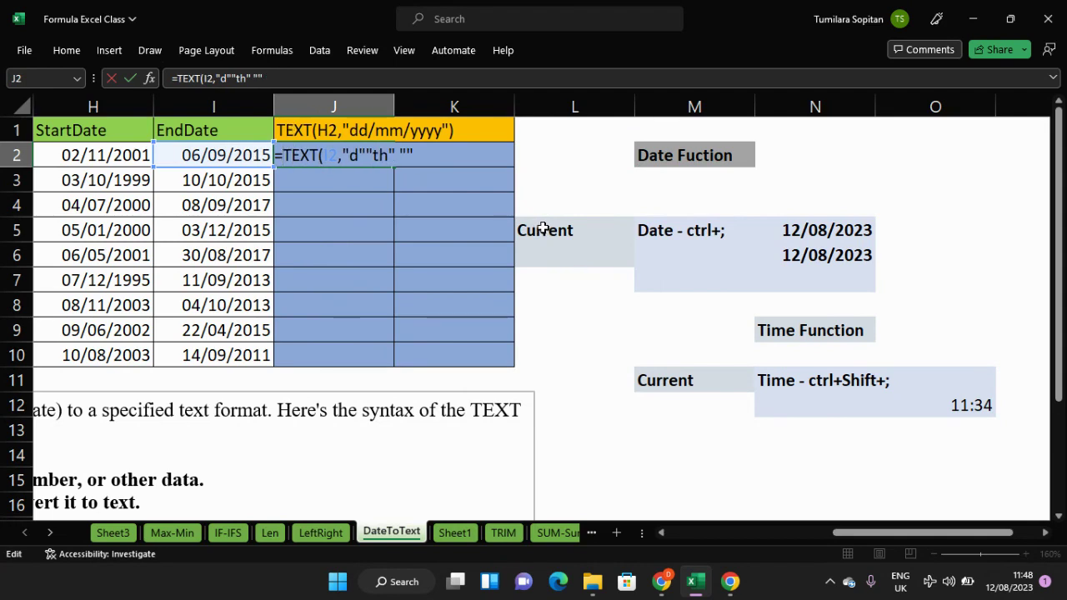
Extend the J2 formula to =TEXT(I2,"d""th" "mmmm yyyy"), try to enter it, and decline the proposed correction.
key(Right)
key(Right)
key(Right)
key(Right)
key(Right)
key(Right)
key(Right)
key(Right)
key(Right)
key(Right)
key(Right)
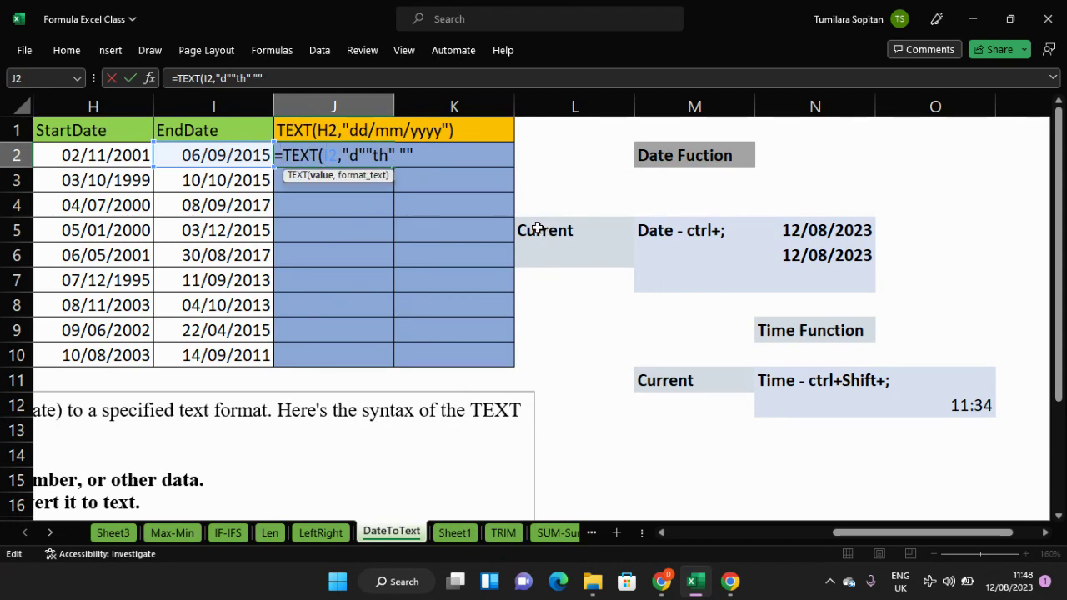
key(Right)
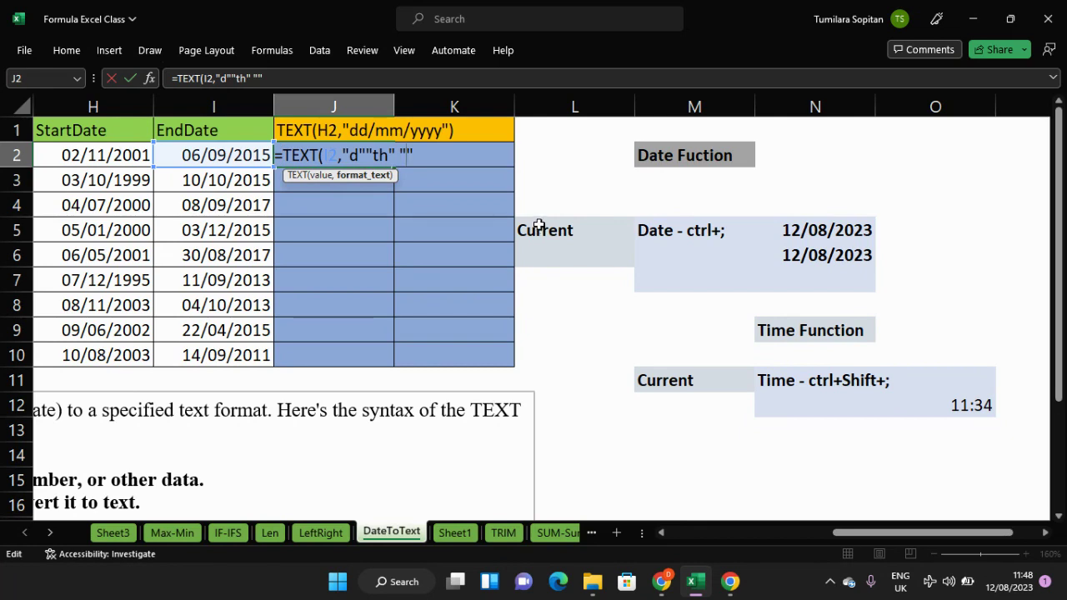
text(mm)
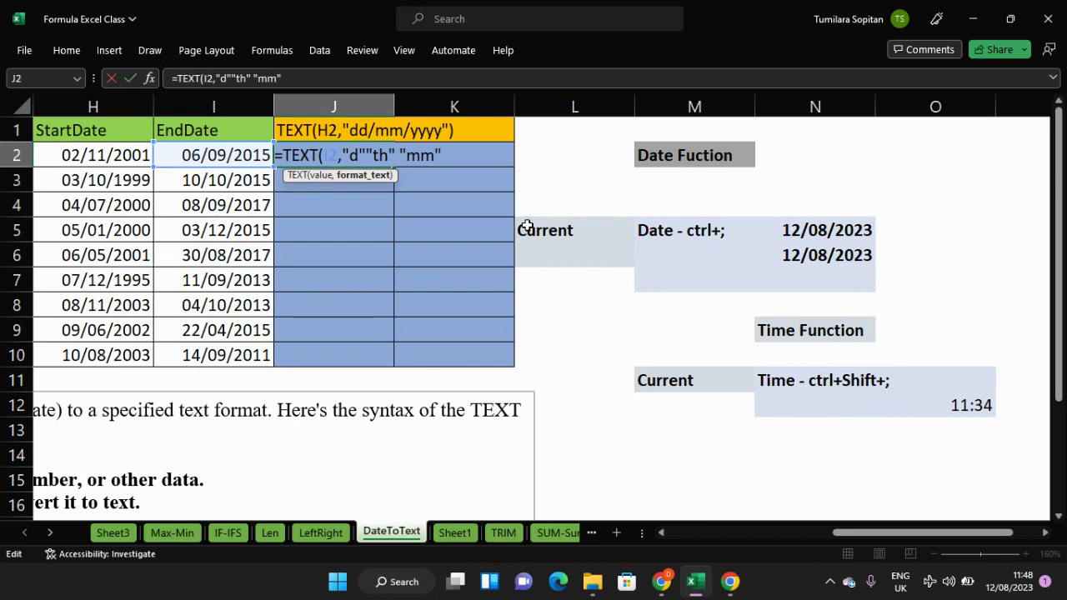
text(m)
text(m)
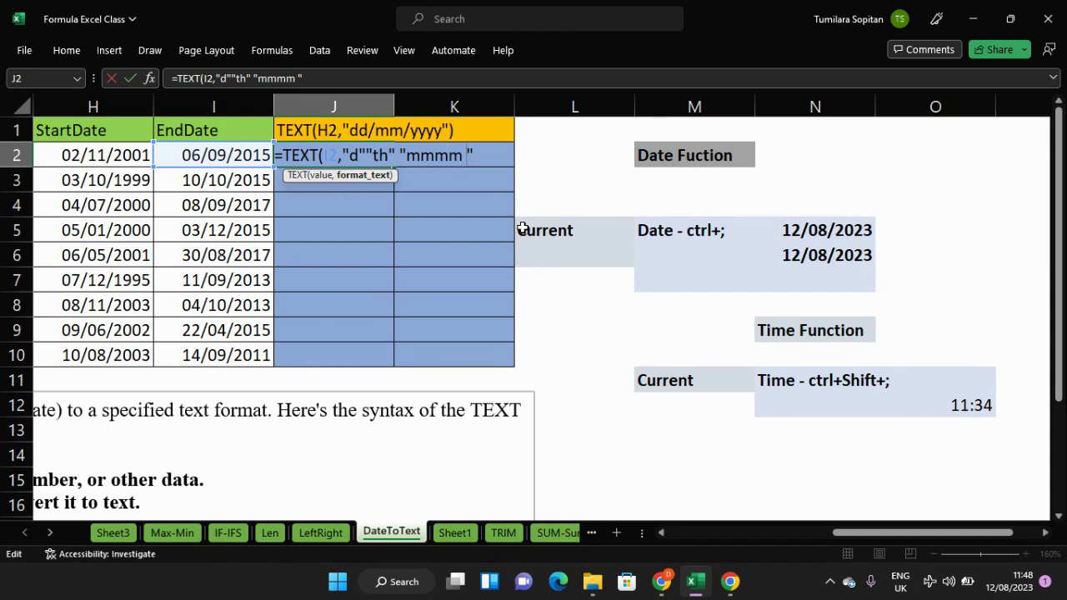
text( yyyy)
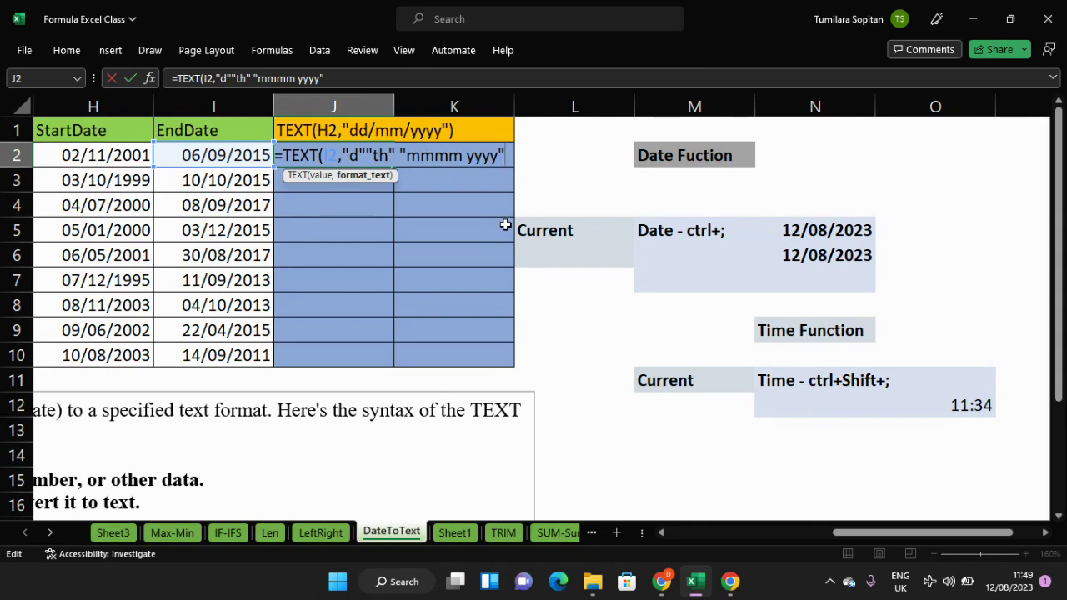
text())
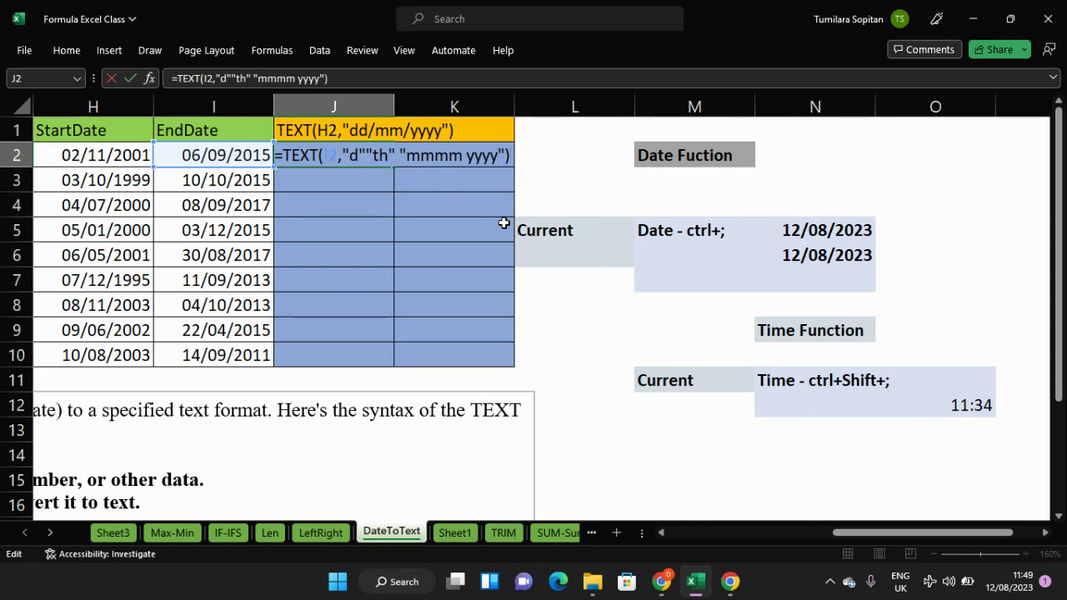
key(Return)
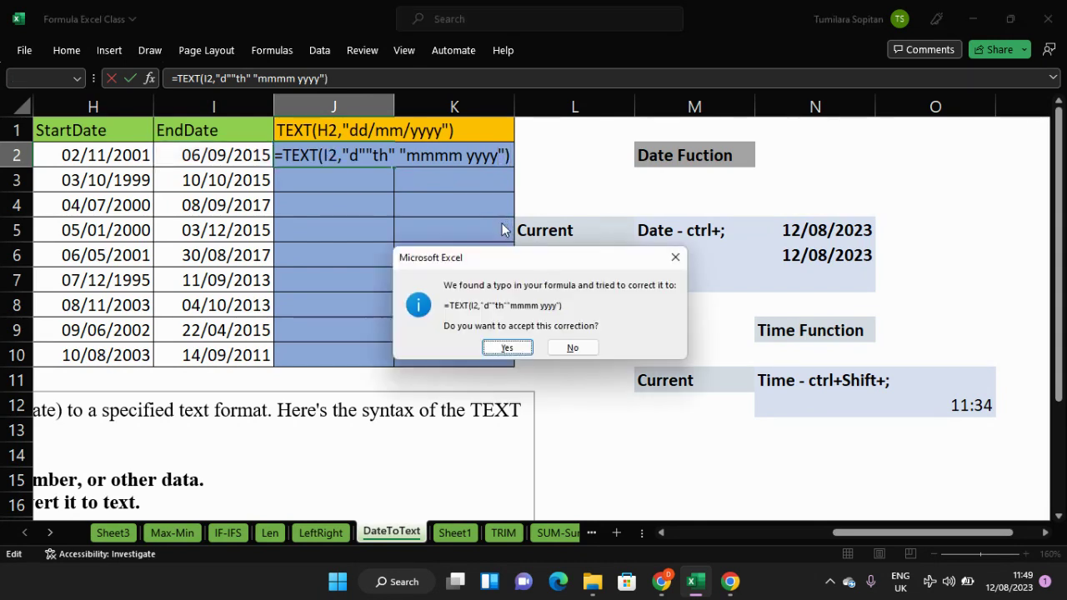
click(676, 257)
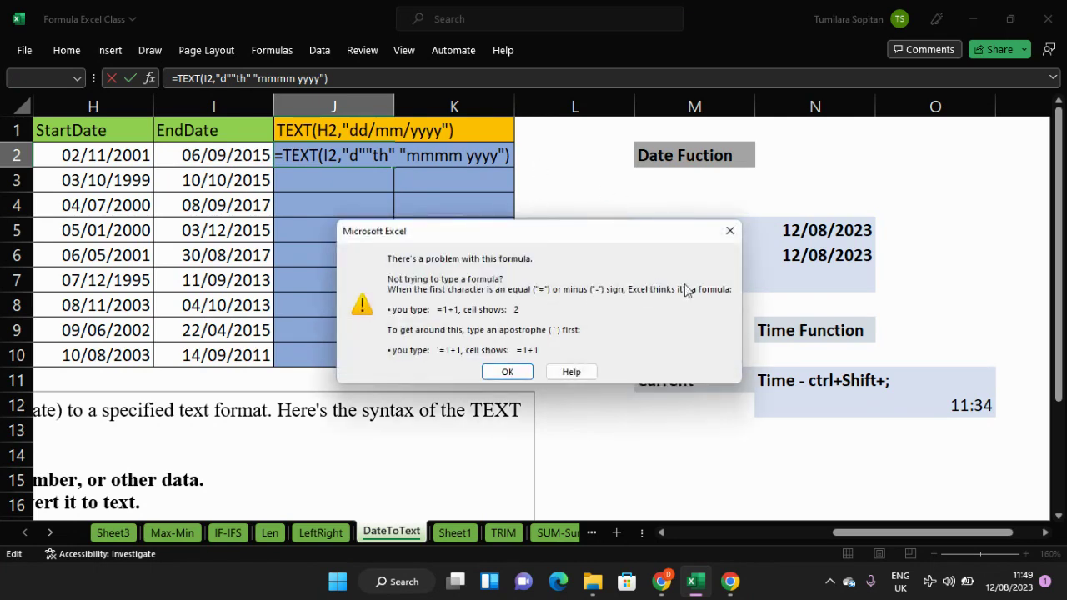
click(729, 231)
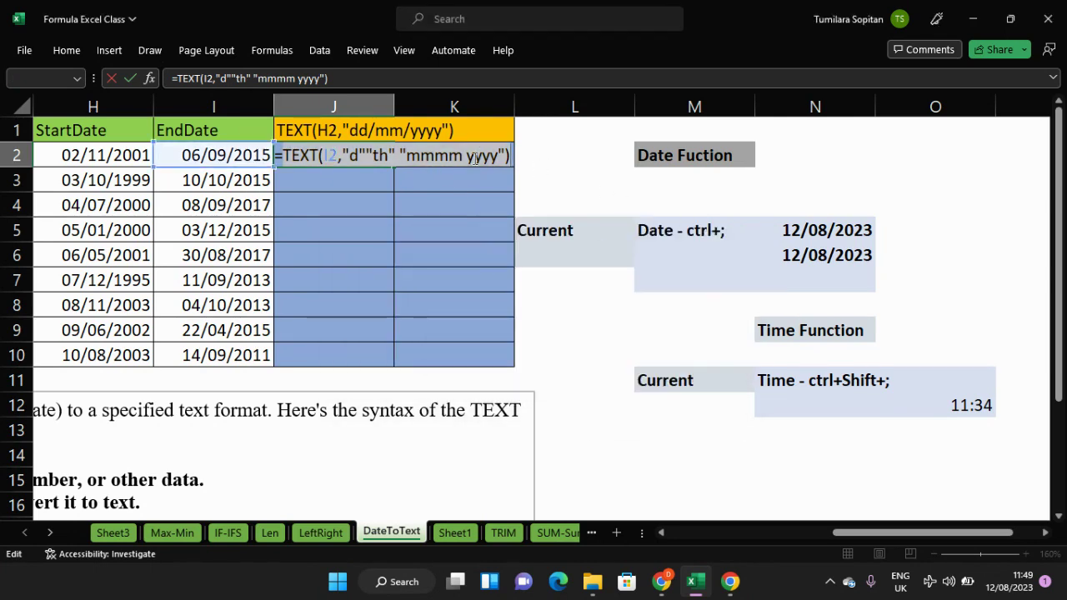
Pick I2 again as the value argument in J2, retry entering the formula, and decline the proposed correction.
double_click(331, 156)
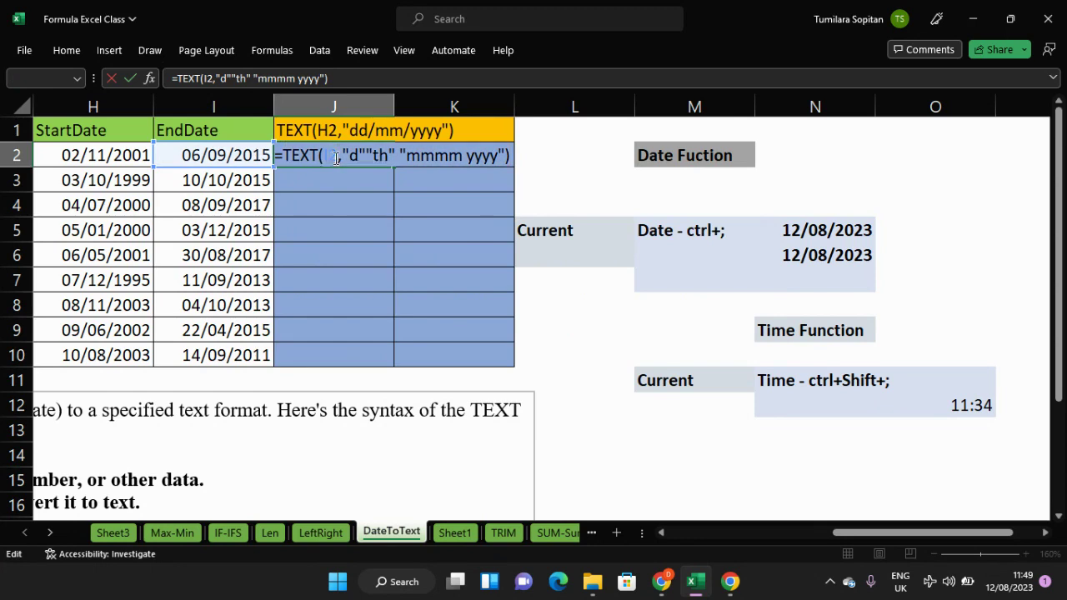
text(I)
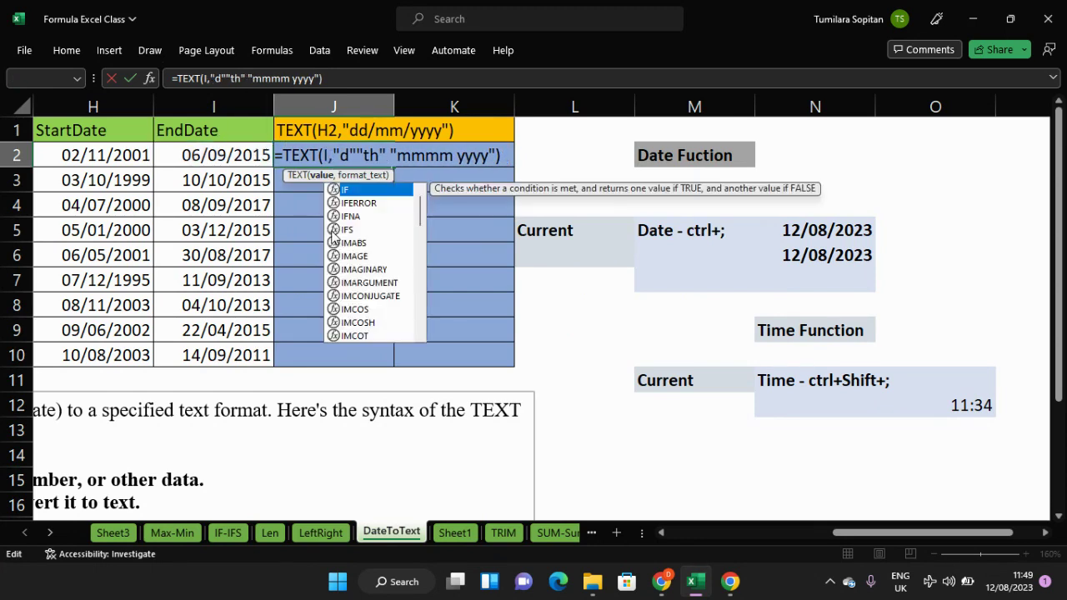
key(BackSpace)
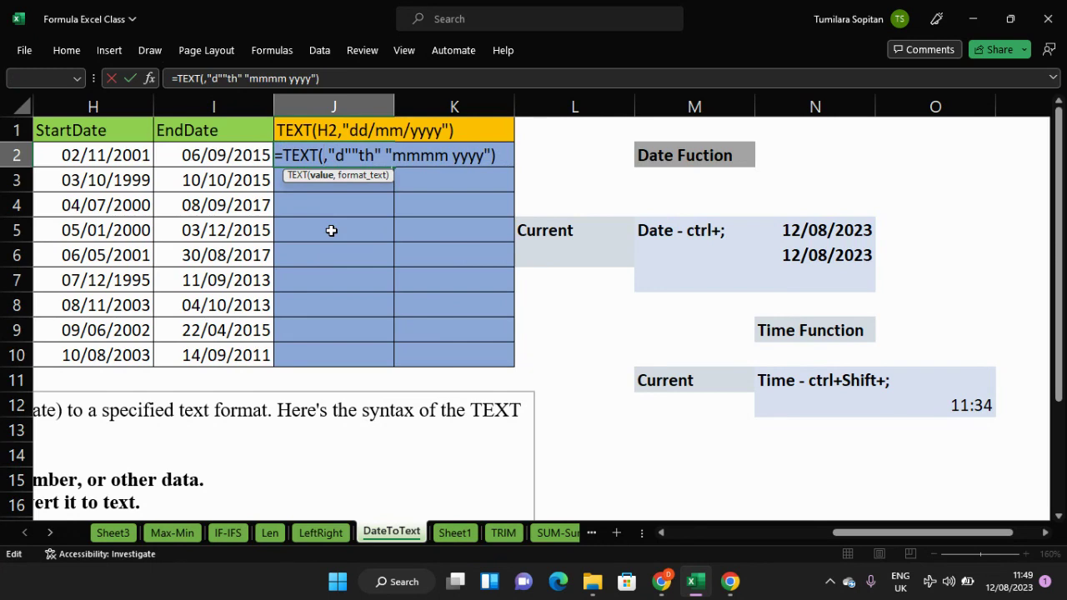
click(248, 157)
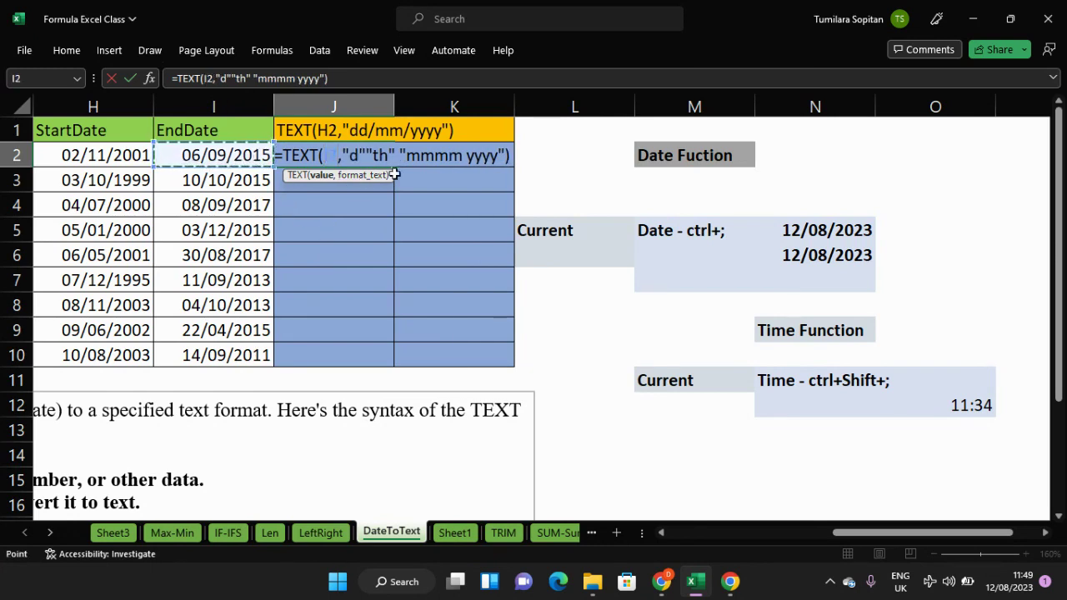
click(509, 157)
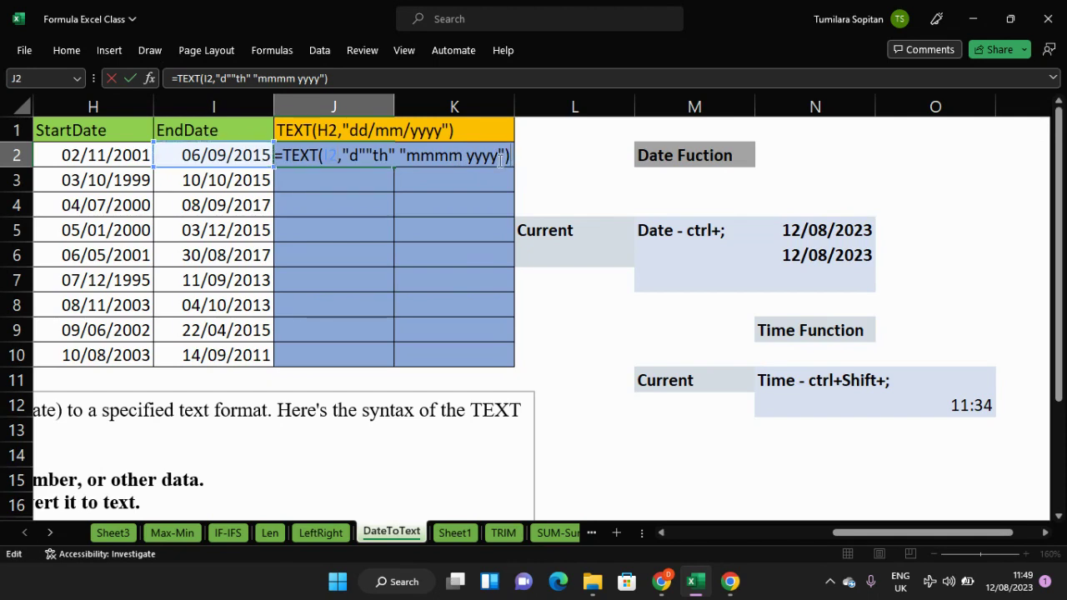
key(Return)
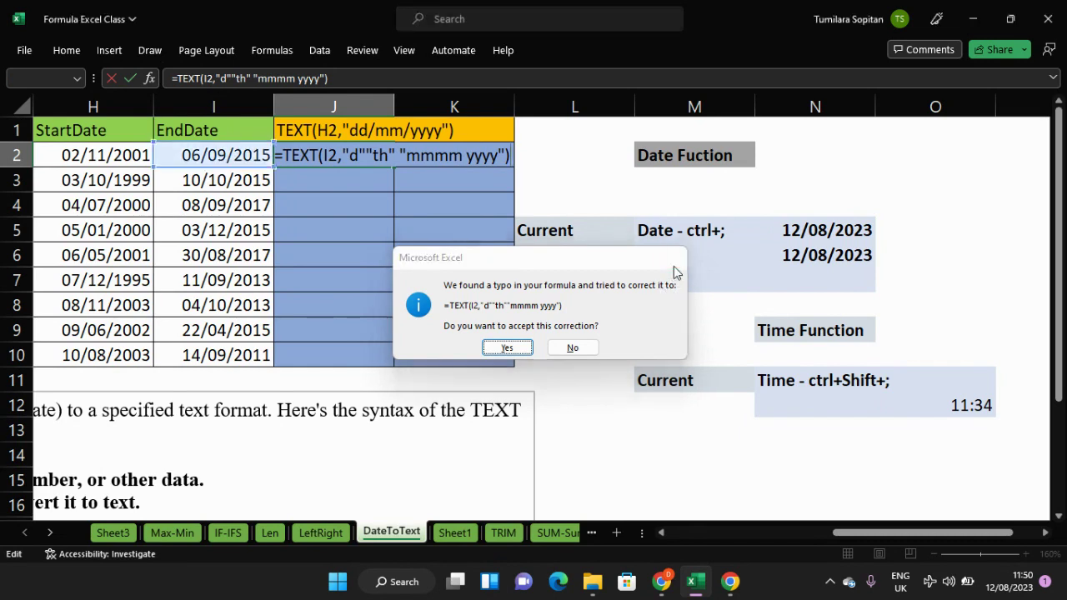
click(673, 266)
click(730, 230)
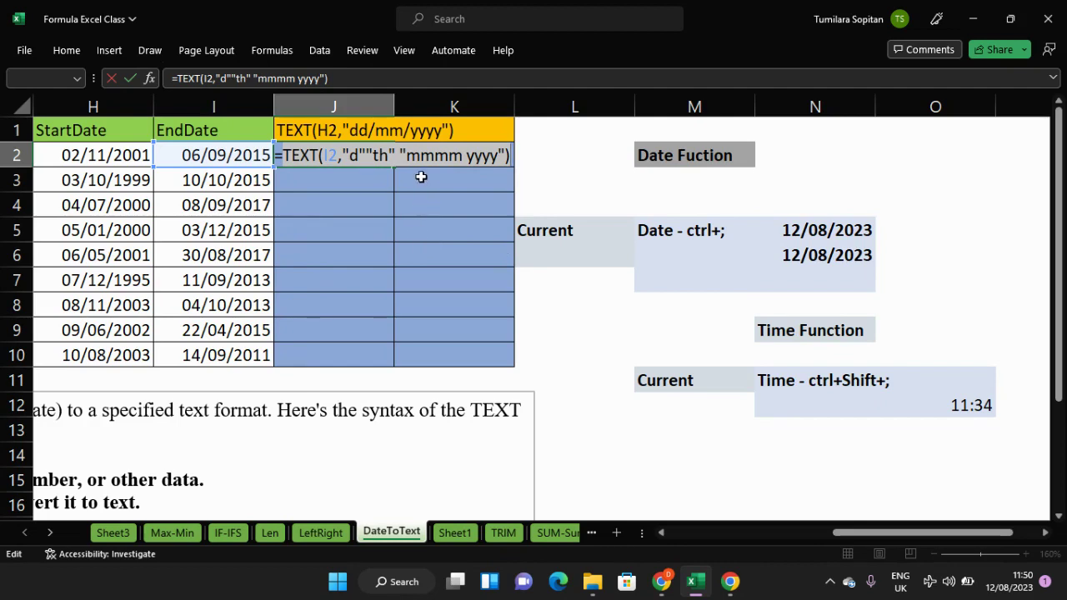
Correct J2 to =TEXT(I2,"d""th"" mmmm yyyy"), enter it as an array formula, and fill it down through row 10.
key(F2)
click(399, 155)
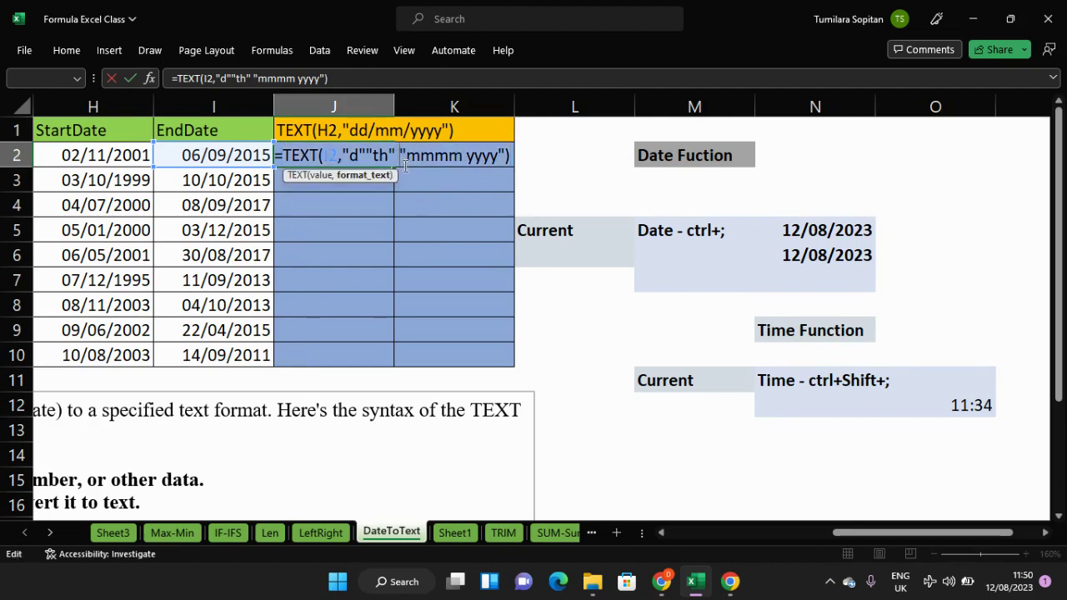
key(BackSpace)
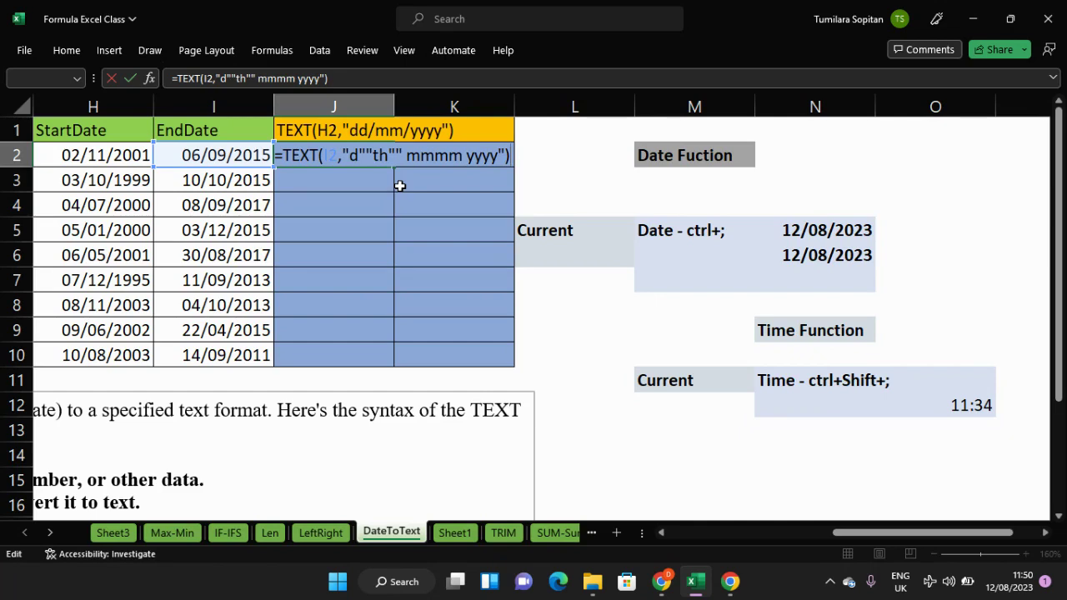
key(ctrl+shift+Return)
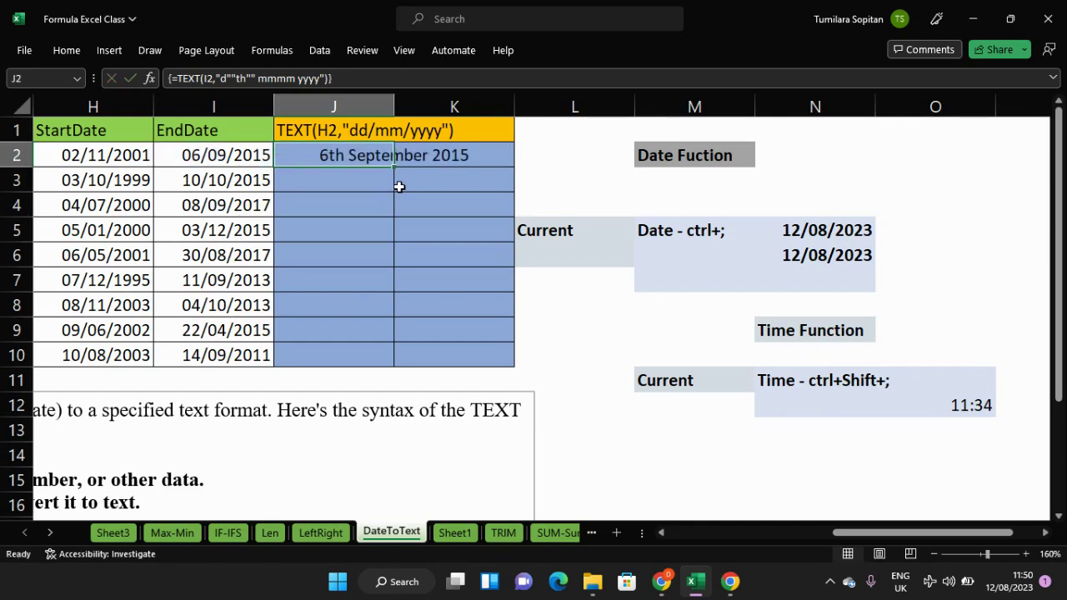
click(471, 153)
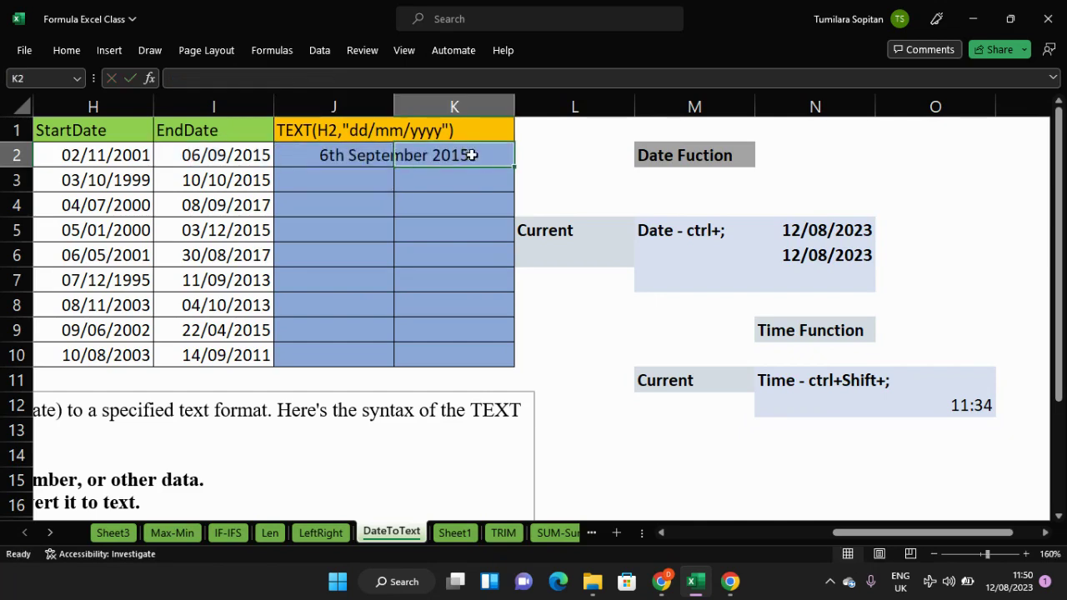
drag(358, 149, 508, 364)
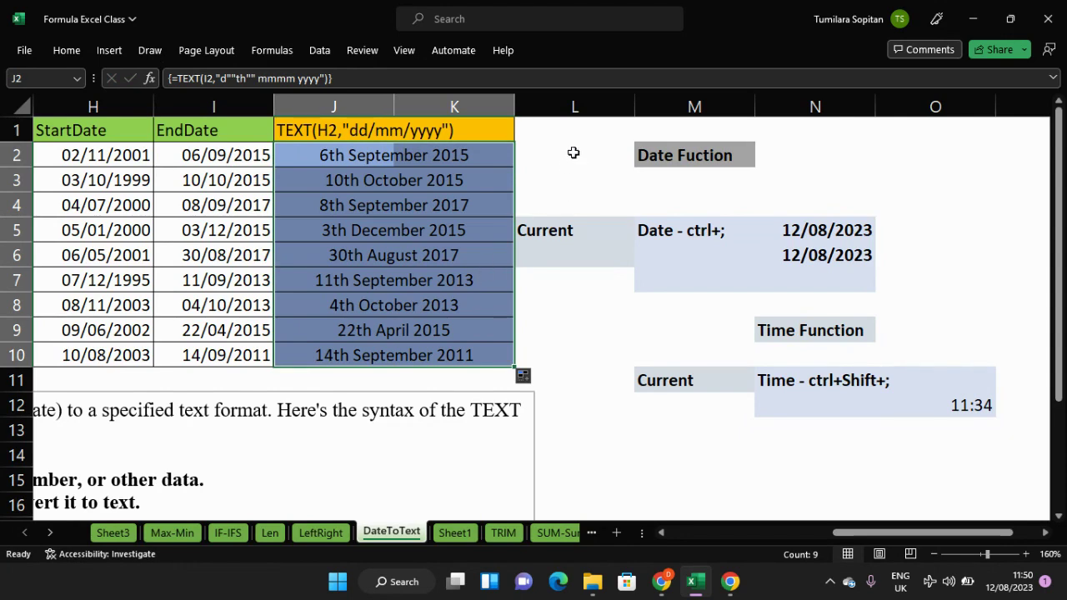
Clear the contents of cells L2:O11 beside the converted dates.
drag(574, 154, 884, 370)
key(Delete)
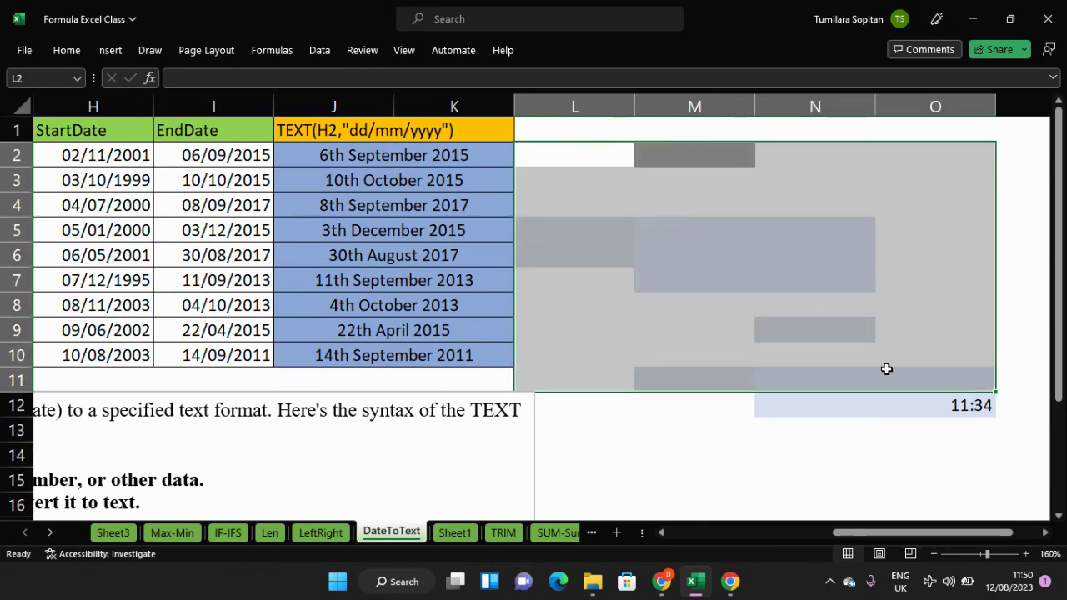
Enter =TEXT(H2, "dd/mm/yyyy") in L2 as an array formula to convert the first start date to text.
click(591, 149)
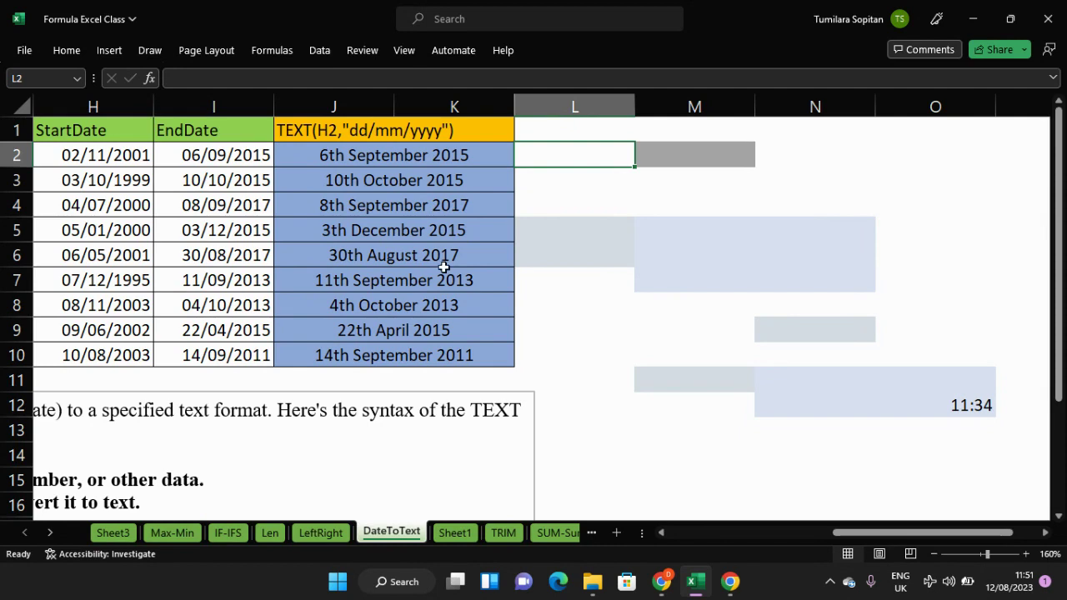
double_click(569, 151)
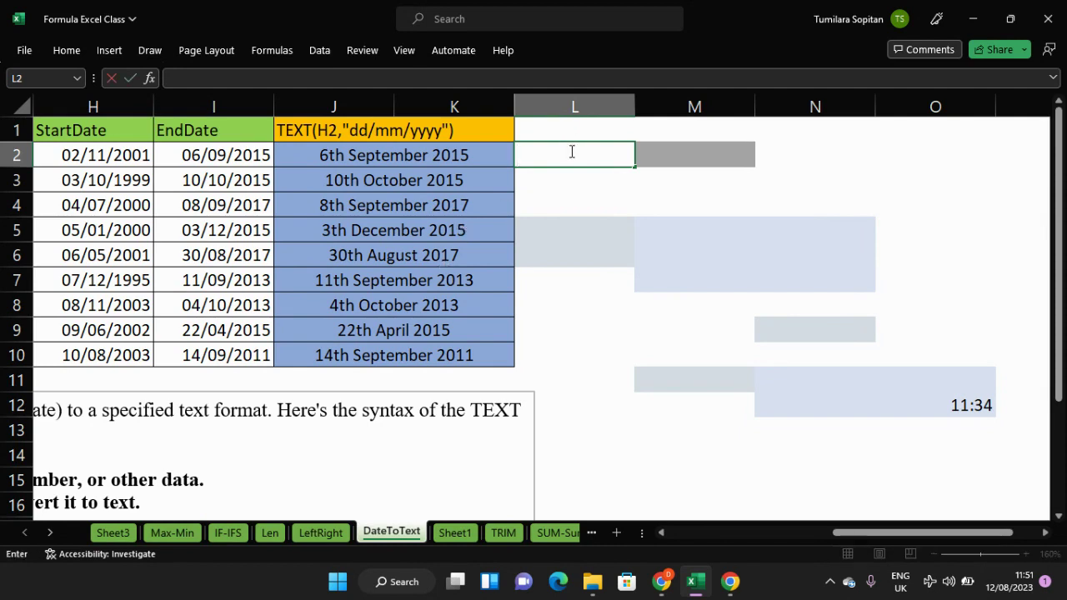
text(=)
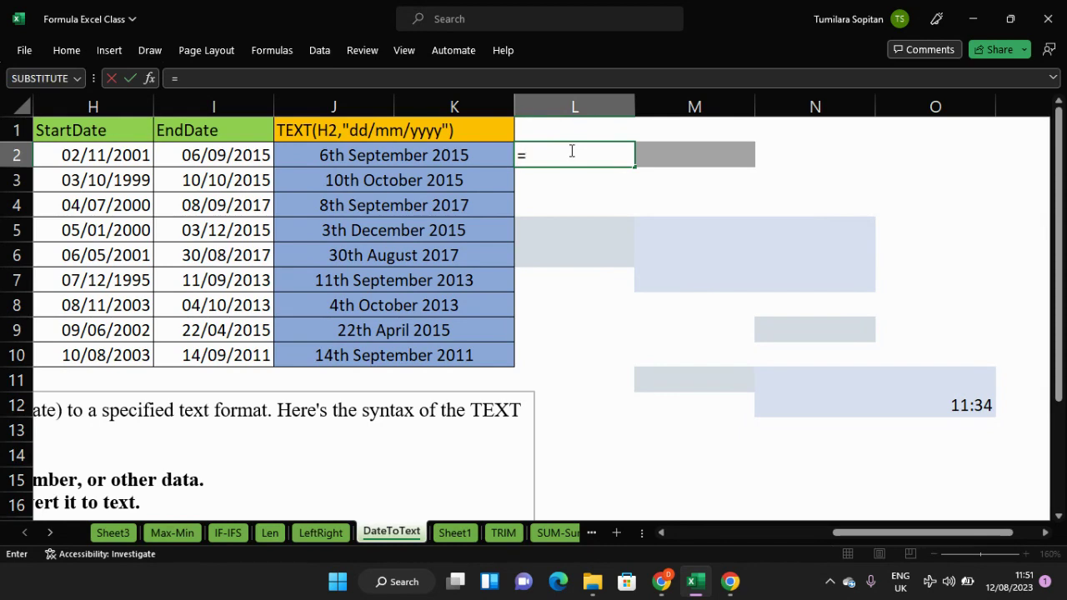
text(text)
key(Tab)
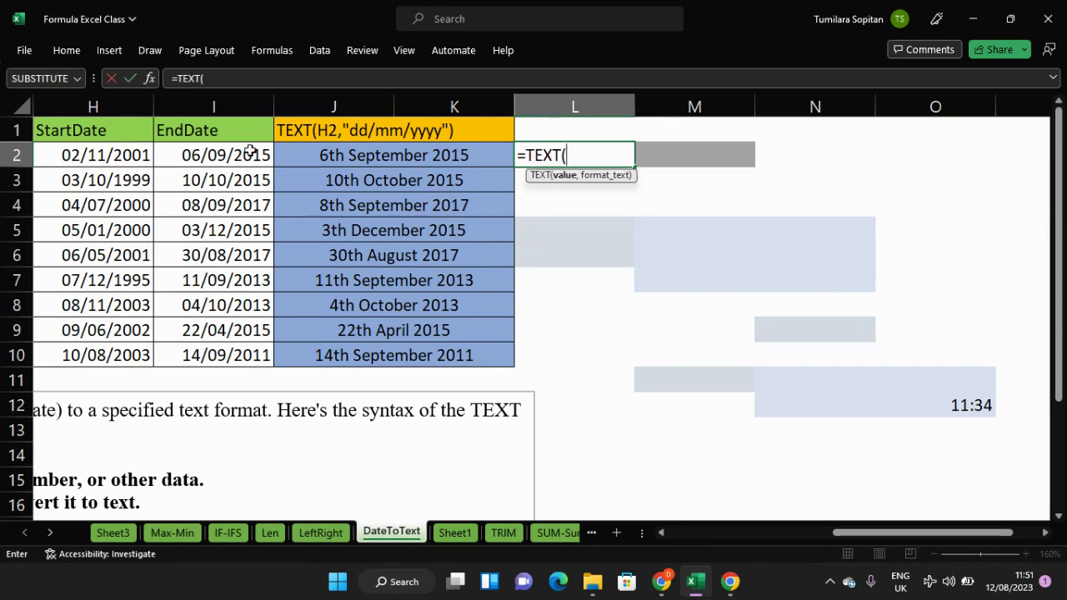
click(78, 157)
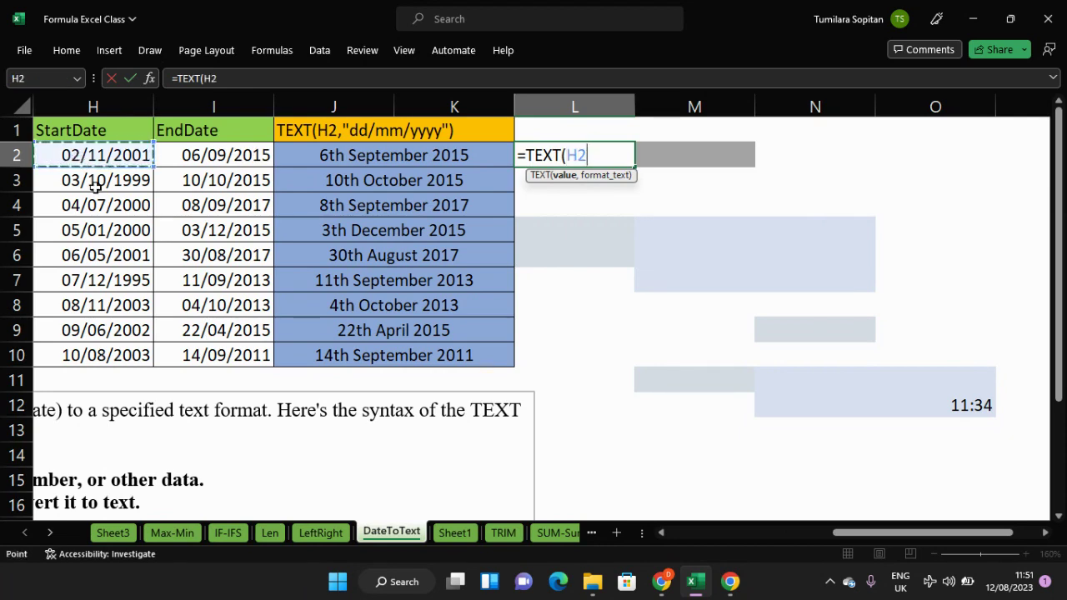
text(,)
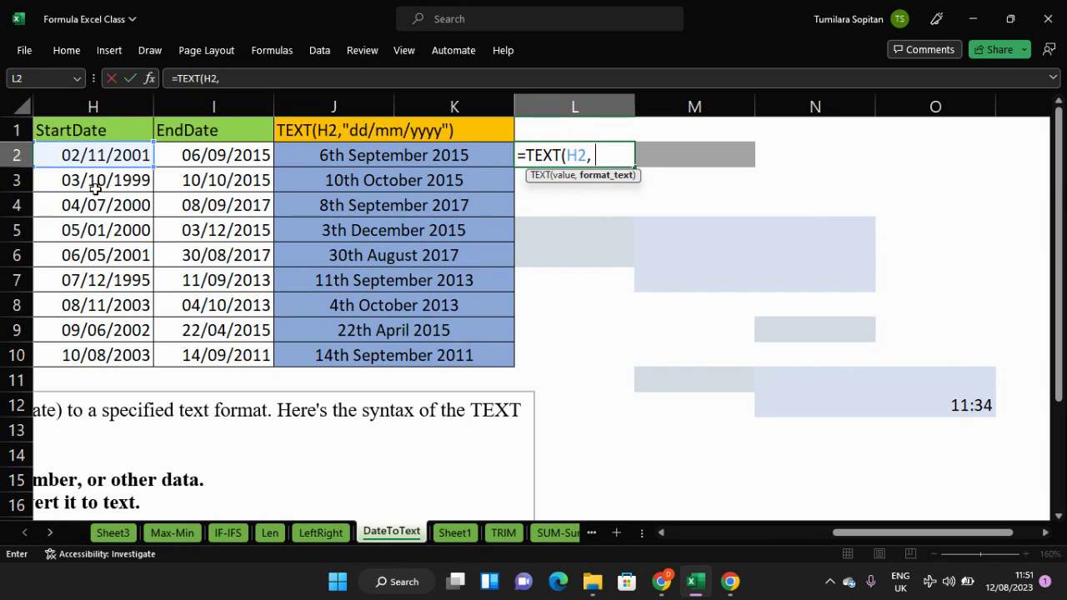
text( "dd/mm/)
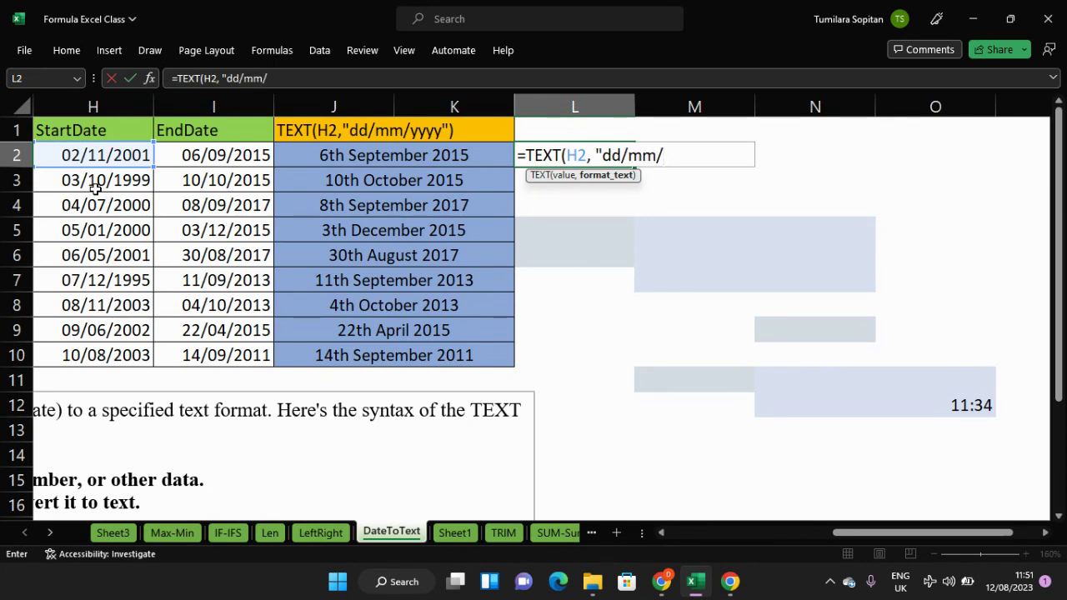
text(yyyy"))
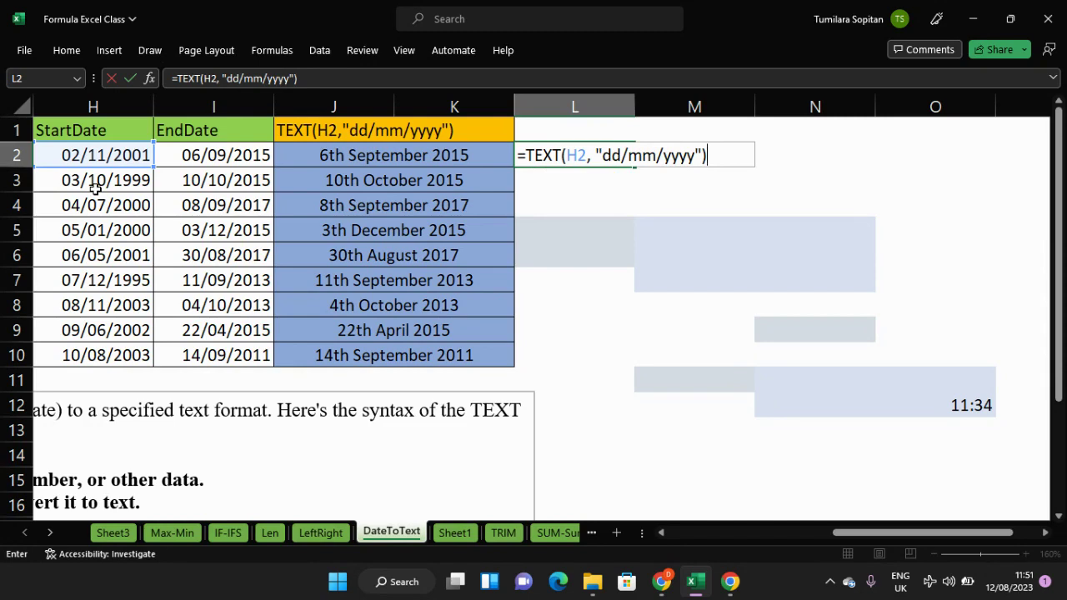
key(ctrl+shift+Return)
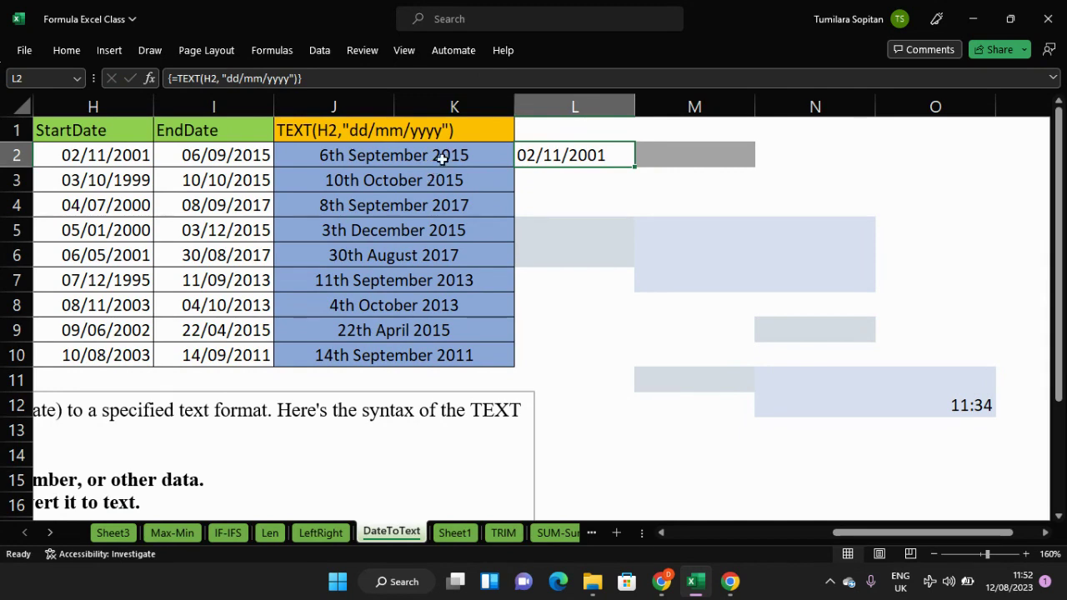
drag(439, 155, 439, 205)
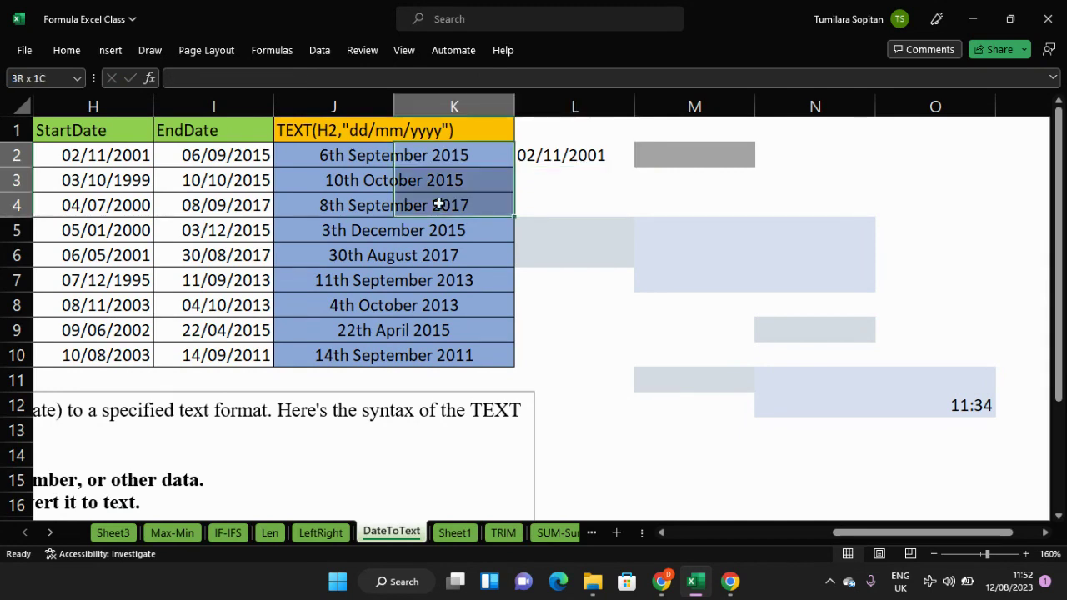
click(353, 150)
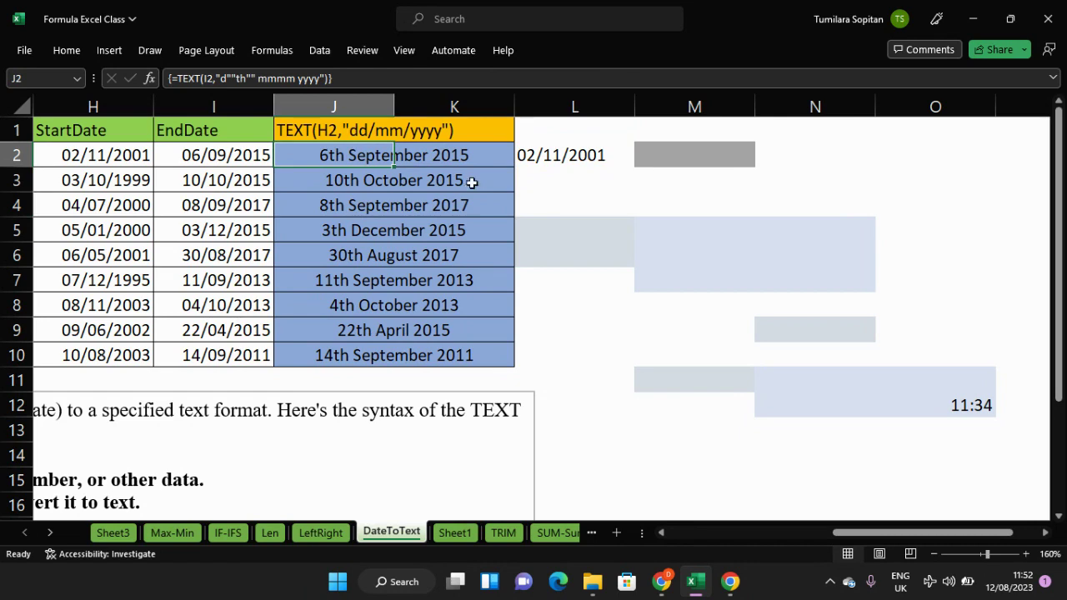
Open the TRIM worksheet, widen the TRIM(C2) column J, and select its first result cell J2.
click(504, 532)
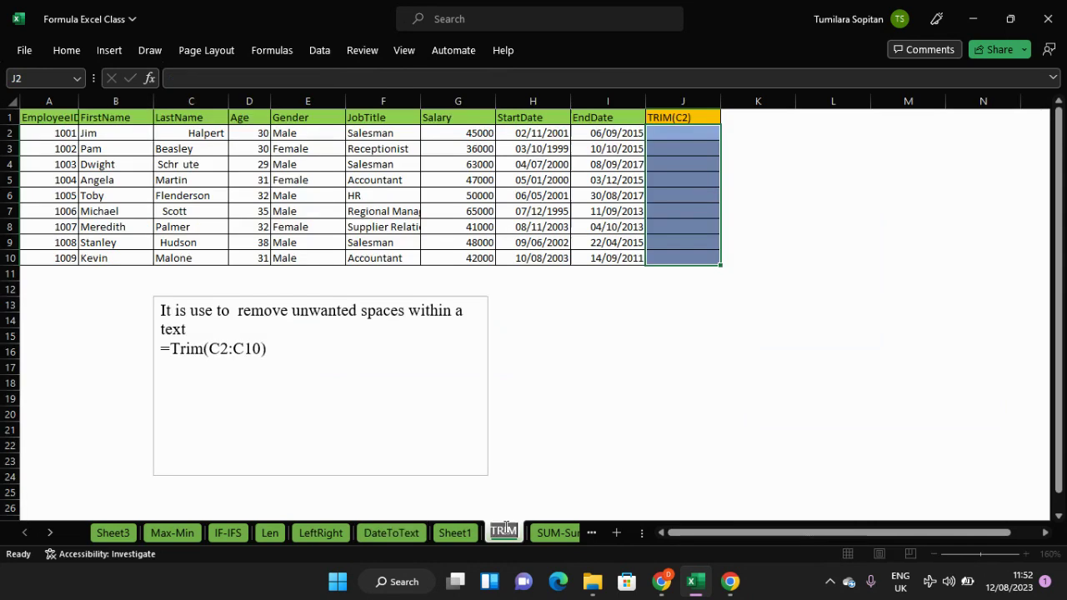
drag(721, 101, 760, 106)
click(719, 137)
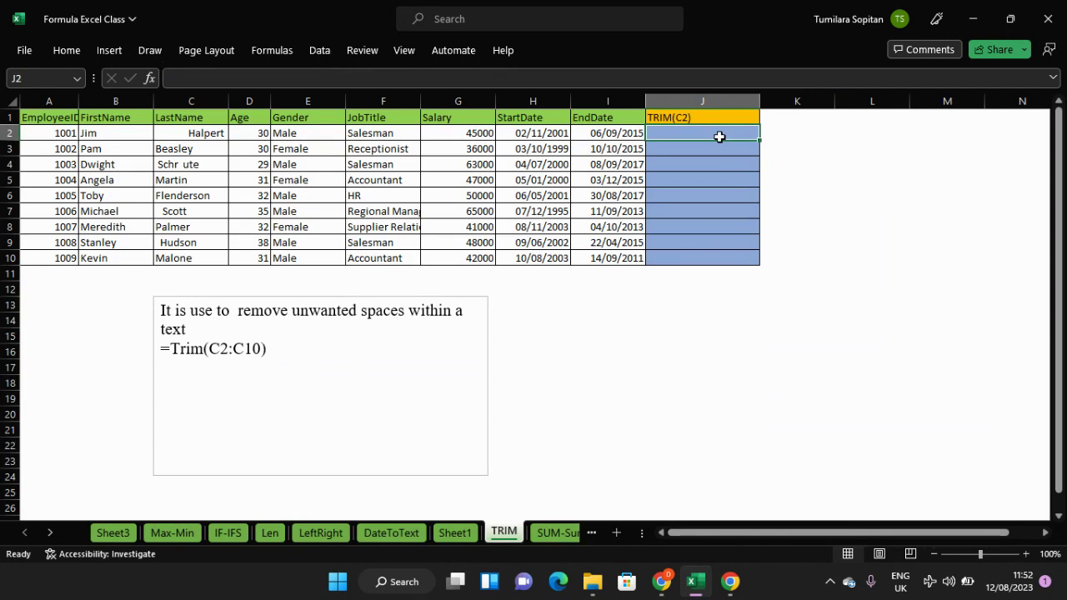
Enter =TRIM(C2:C10) in J2 as an array formula and fill it down through row 10.
text(=)
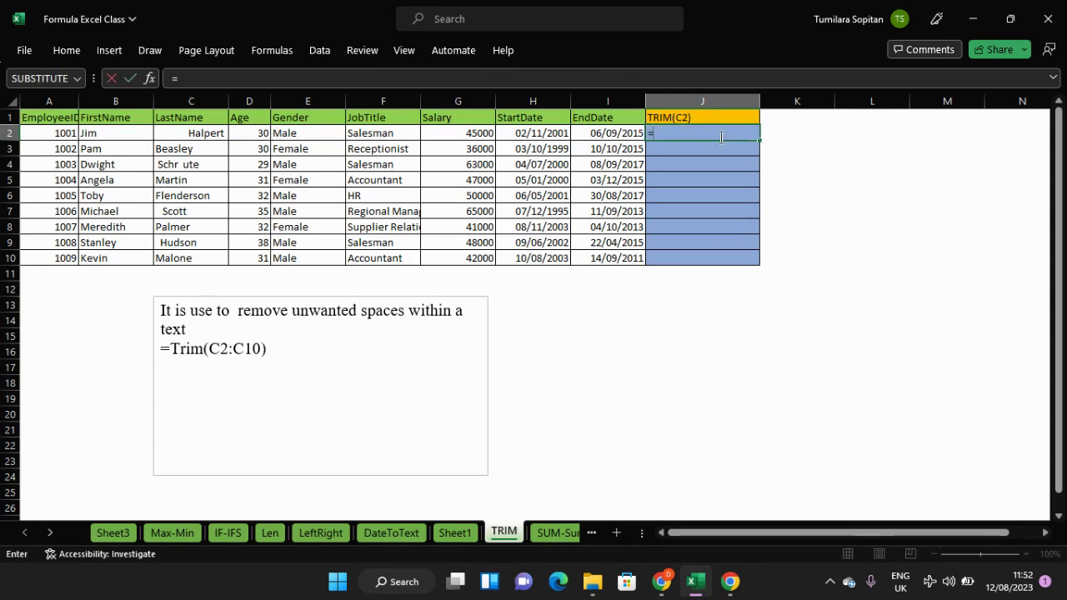
text(tr)
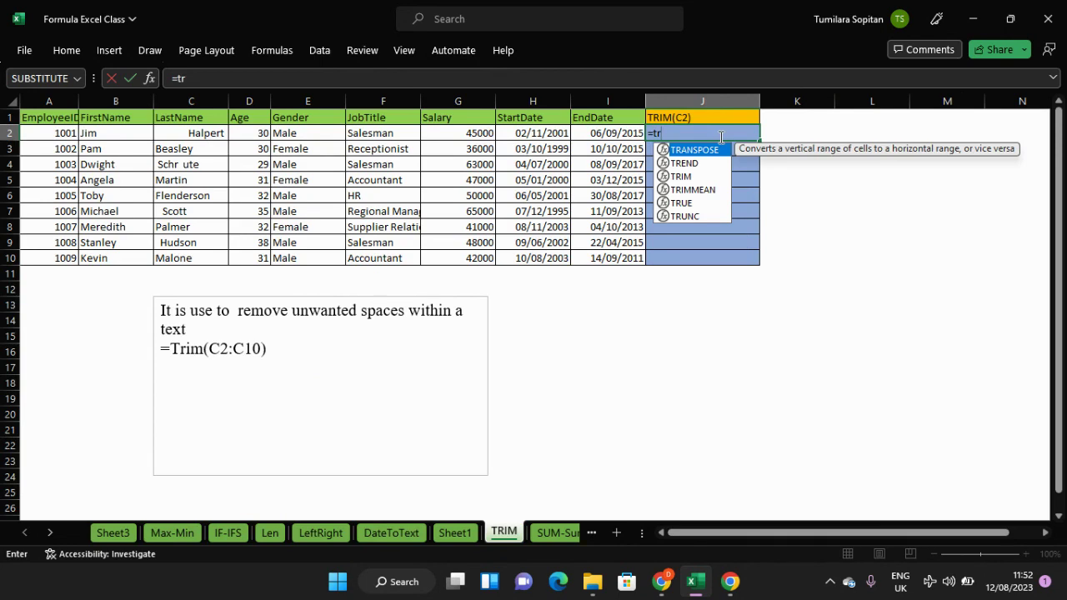
key(Down)
key(Down)
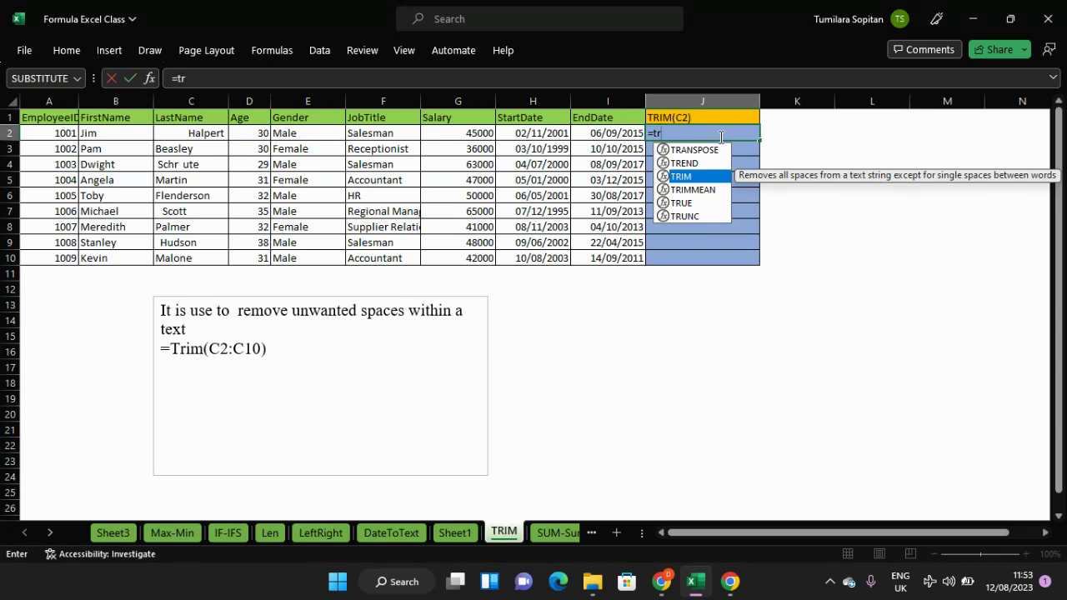
key(Tab)
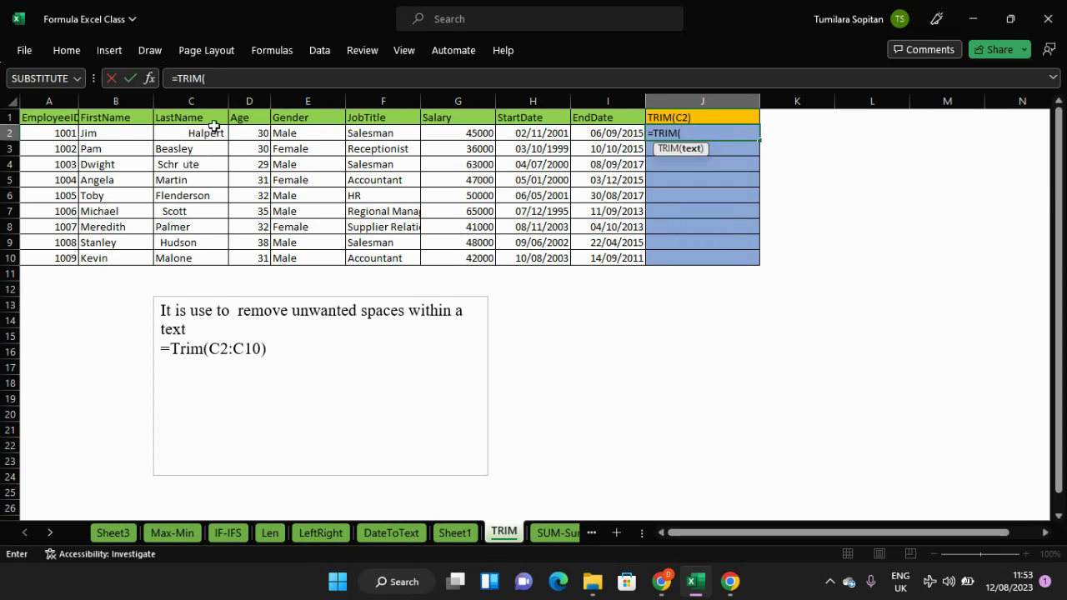
drag(217, 134, 212, 258)
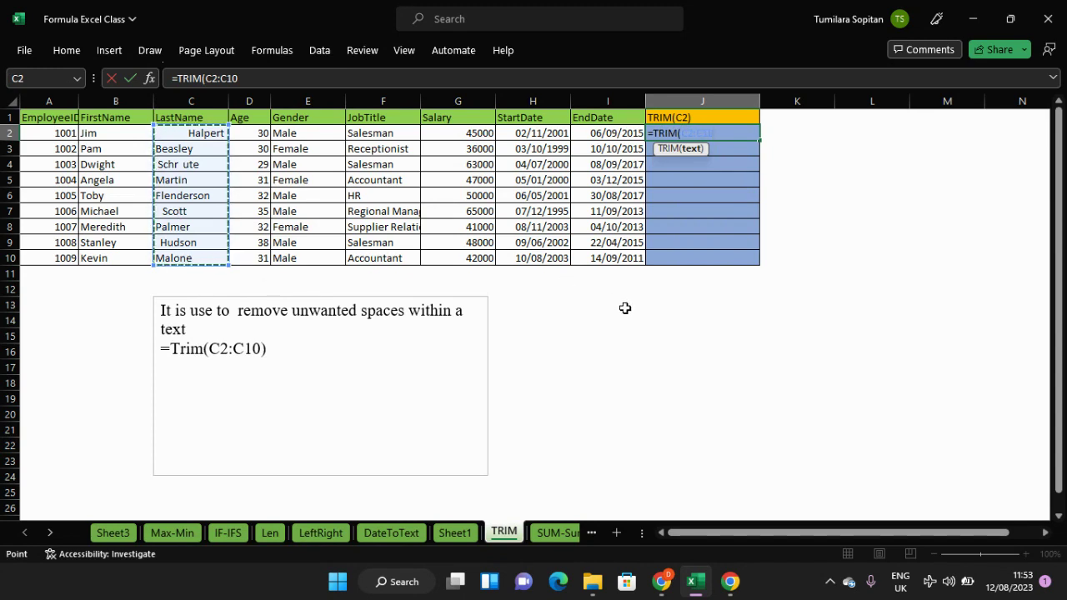
key(ctrl+shift+Return)
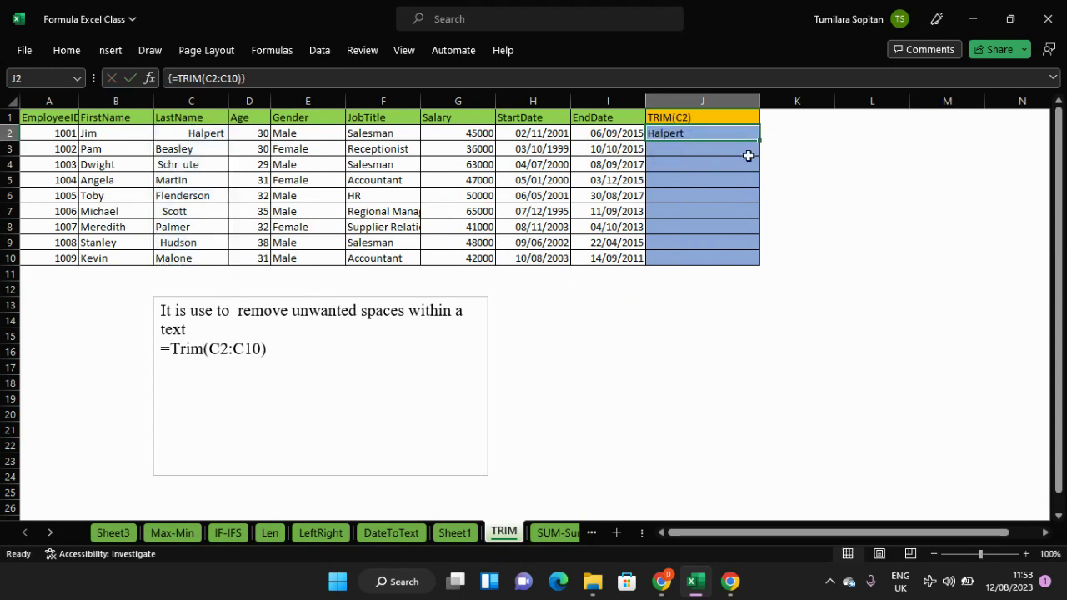
drag(764, 141, 756, 266)
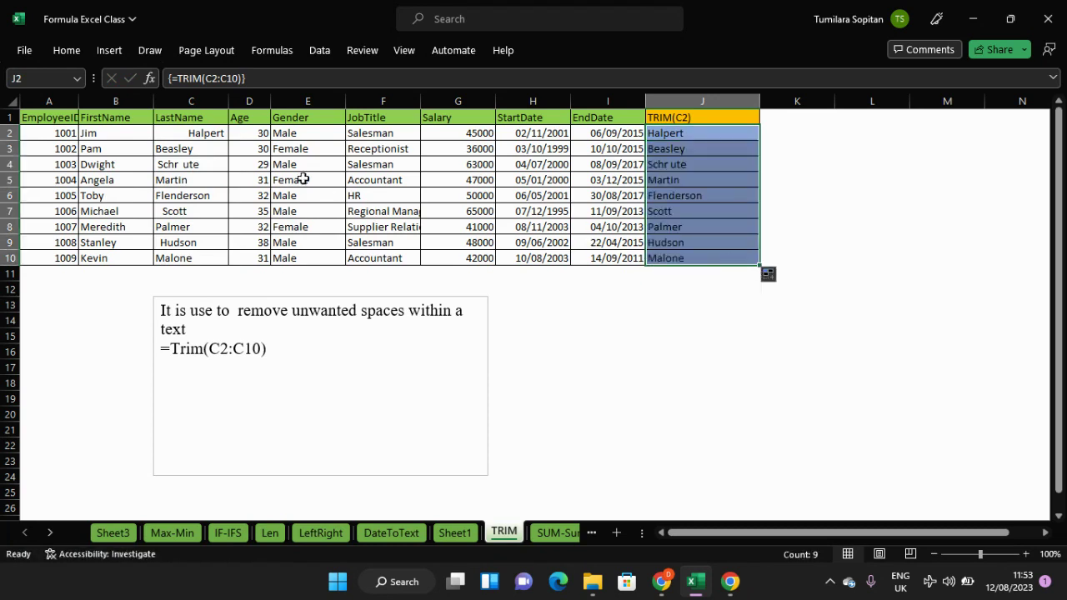
click(802, 348)
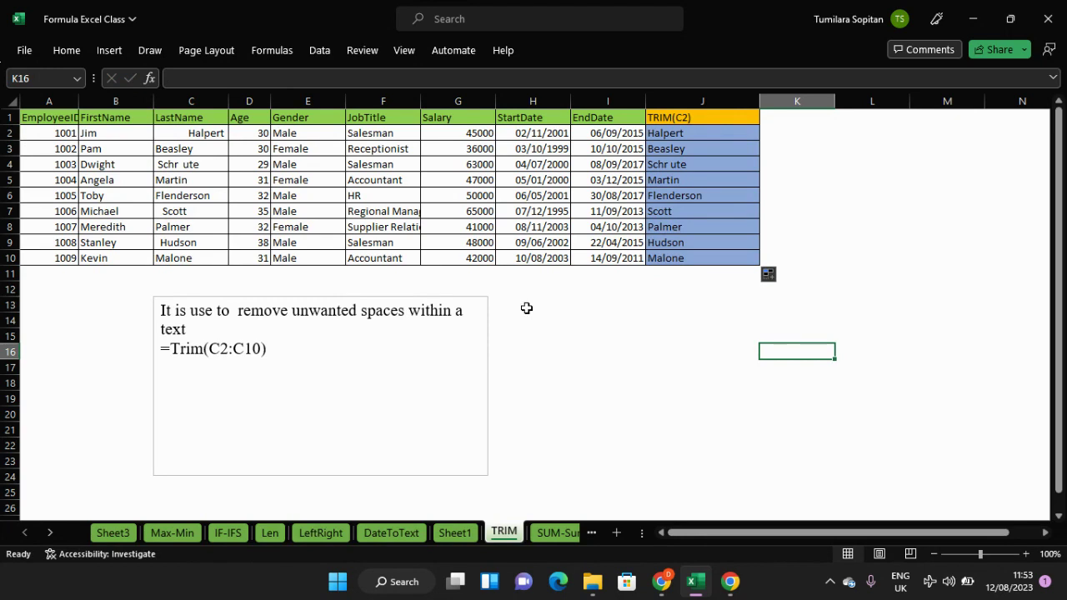
Open the SUM-SumIF worksheet and review its notes explaining the SUMIF and SUMIFS functions.
click(557, 539)
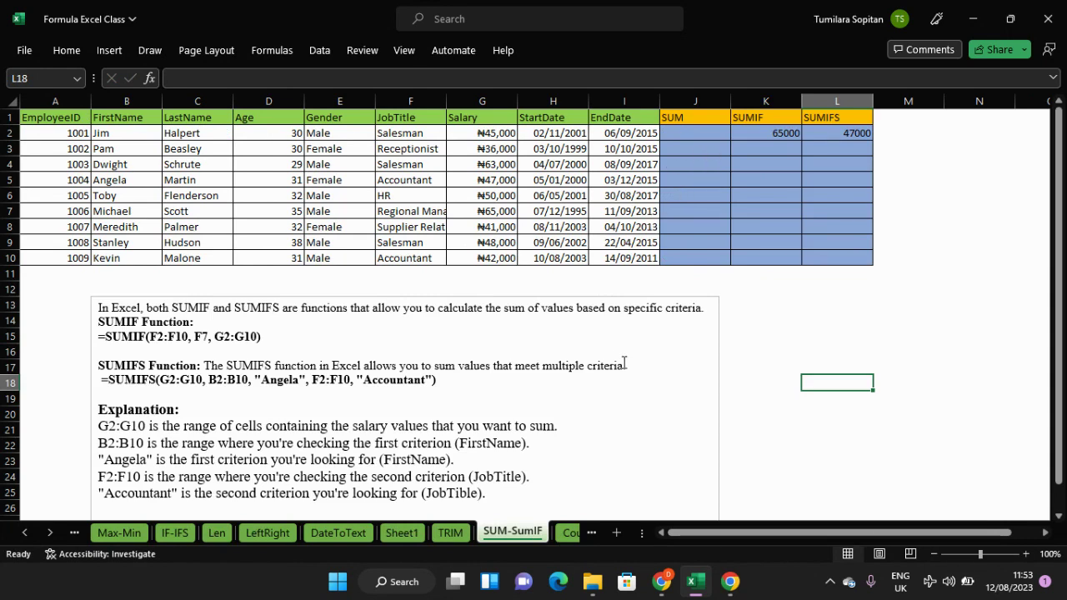
scroll(623, 362, down, 2)
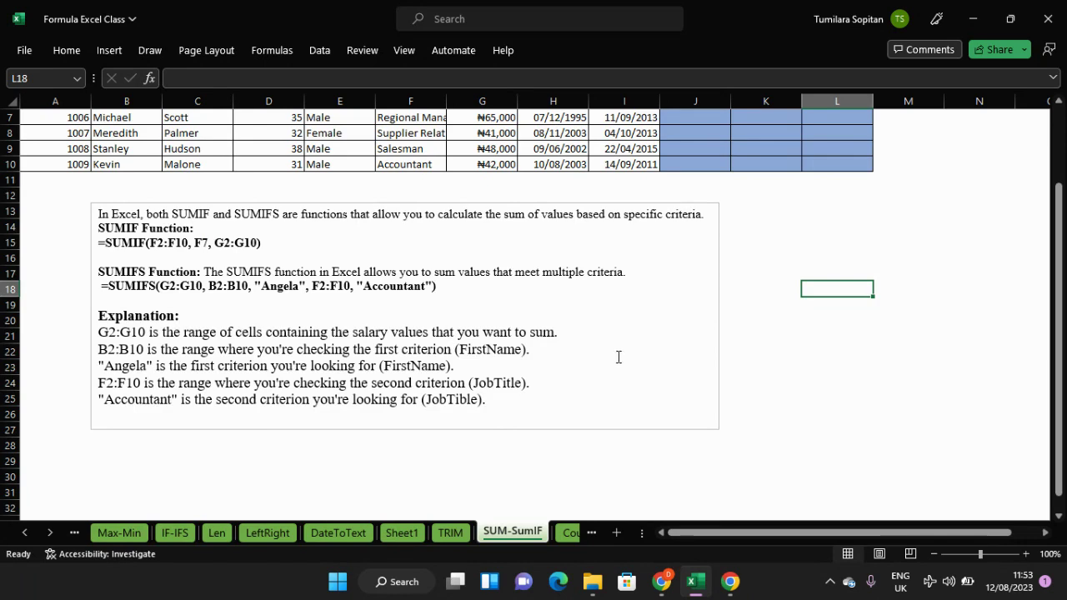
scroll(607, 361, up, 2)
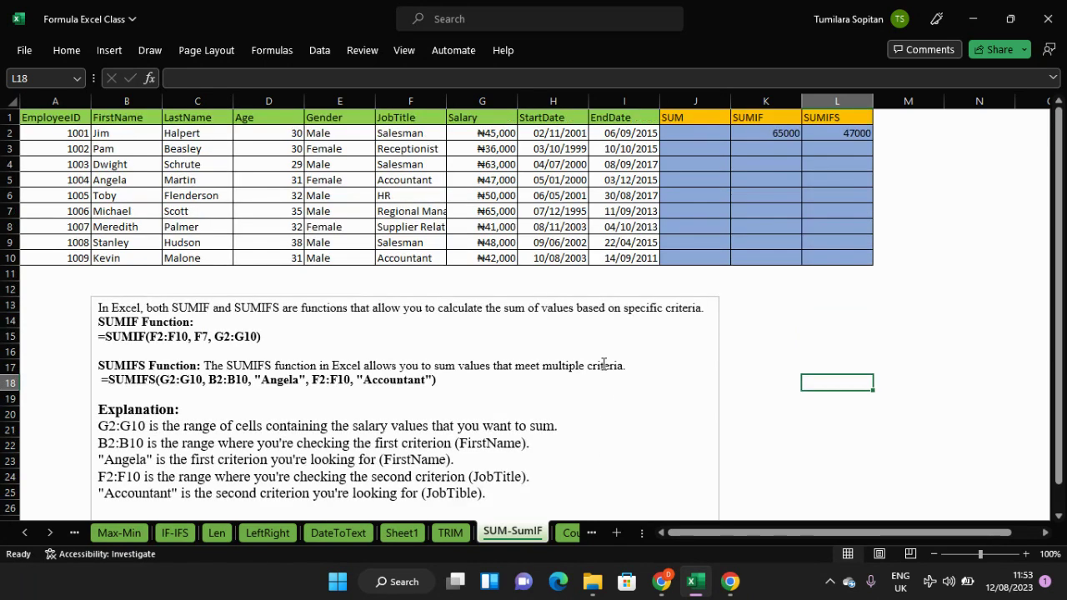
scroll(604, 364, down, 1)
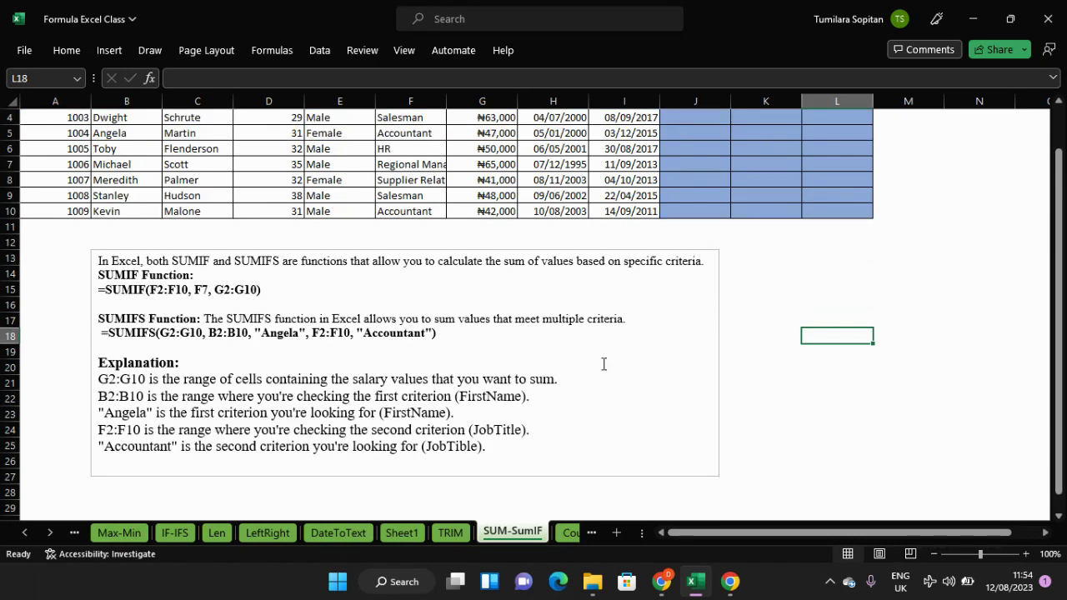
scroll(604, 364, up, 1)
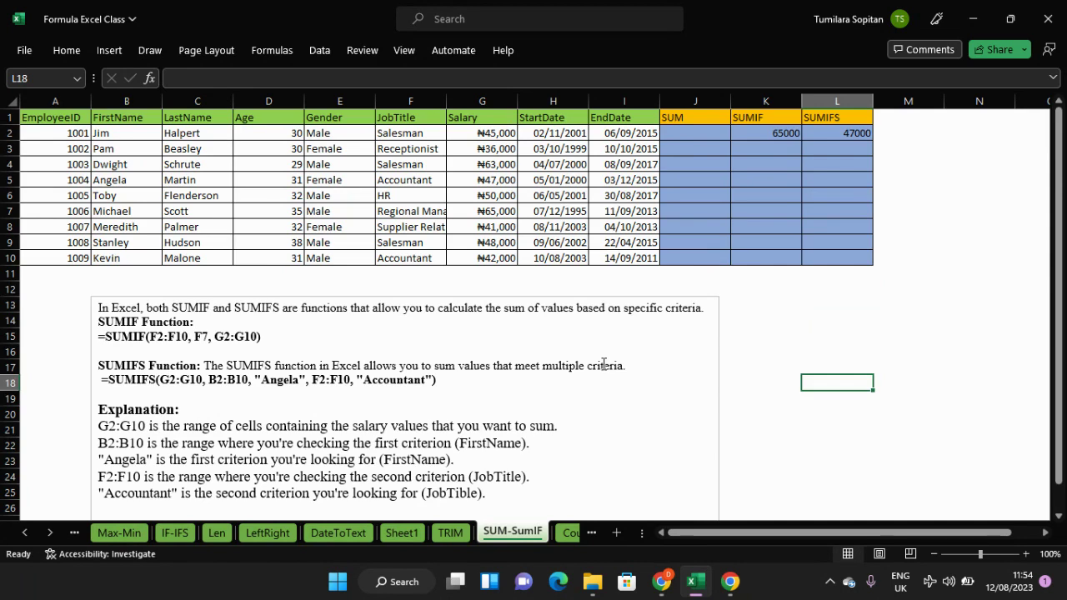
Enter =SUM(G2) in J2 with AutoSum and fill it down the SUM column through J10.
click(698, 133)
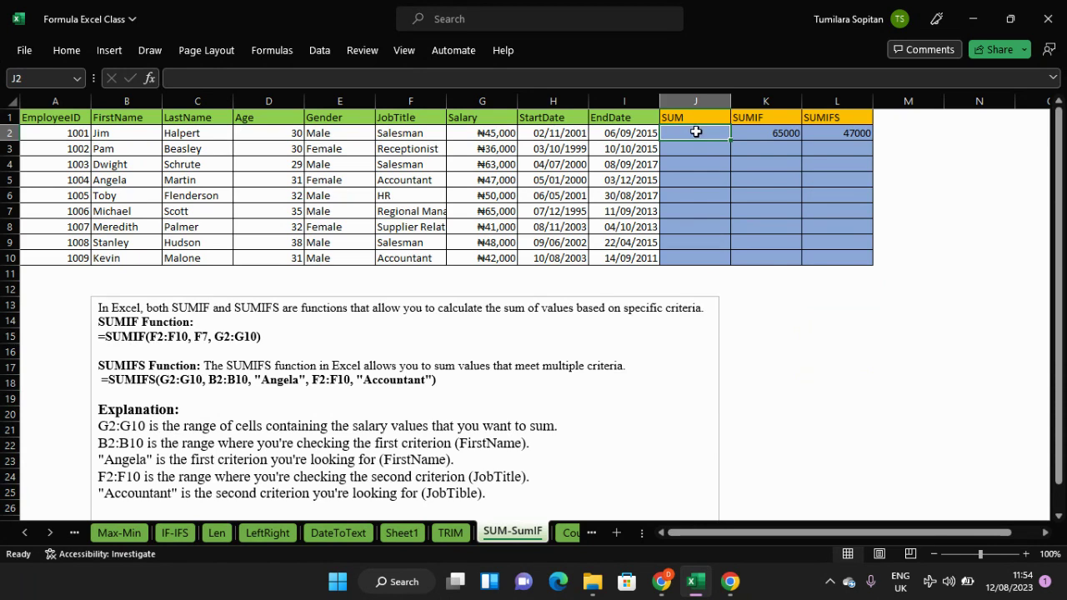
key(alt)
key(alt+=)
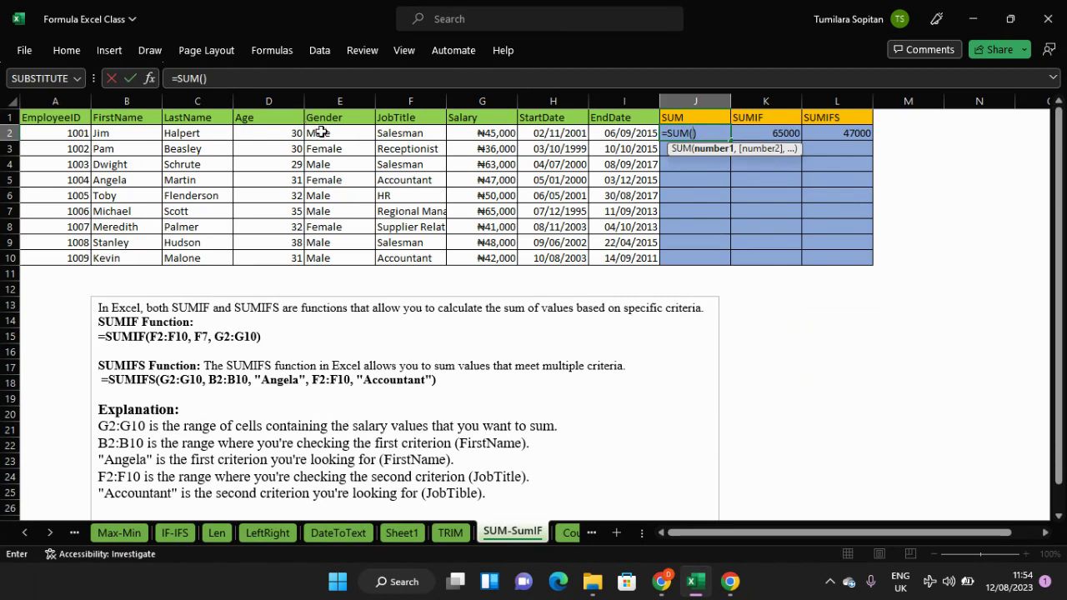
click(487, 135)
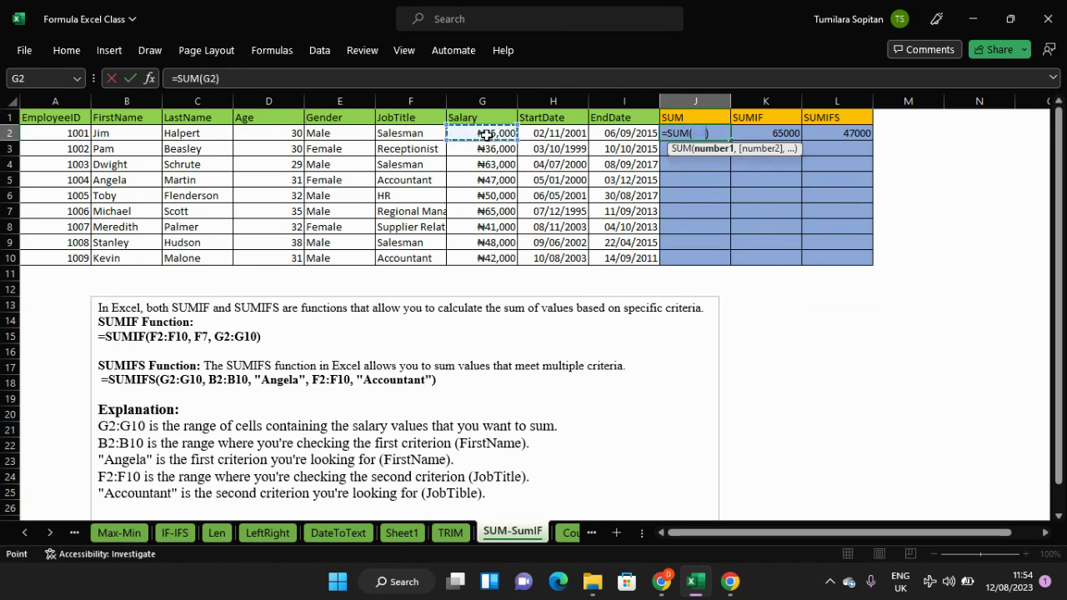
key(Right)
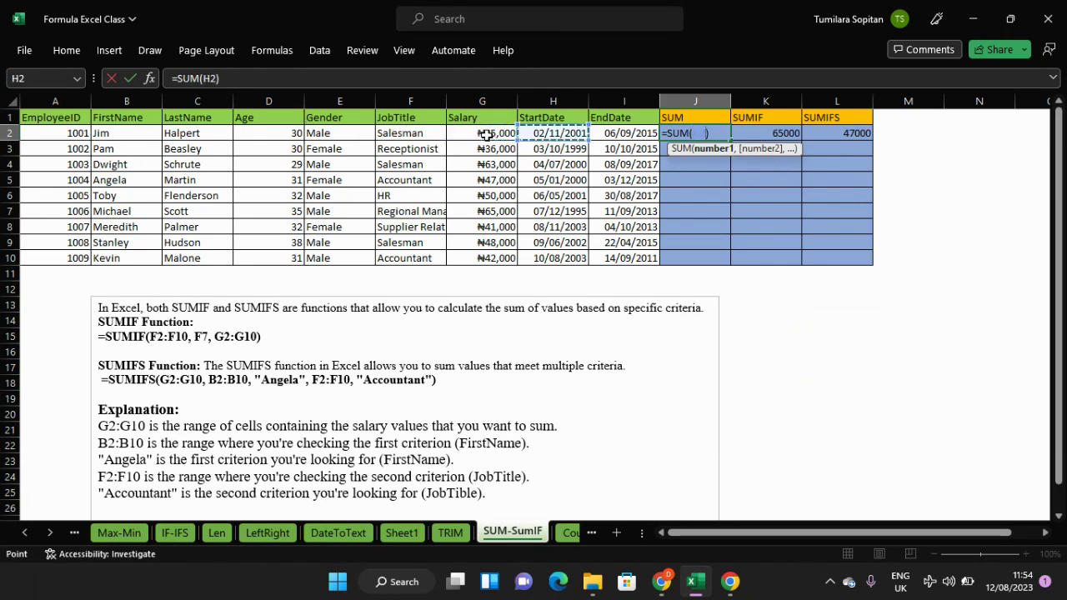
key(Left)
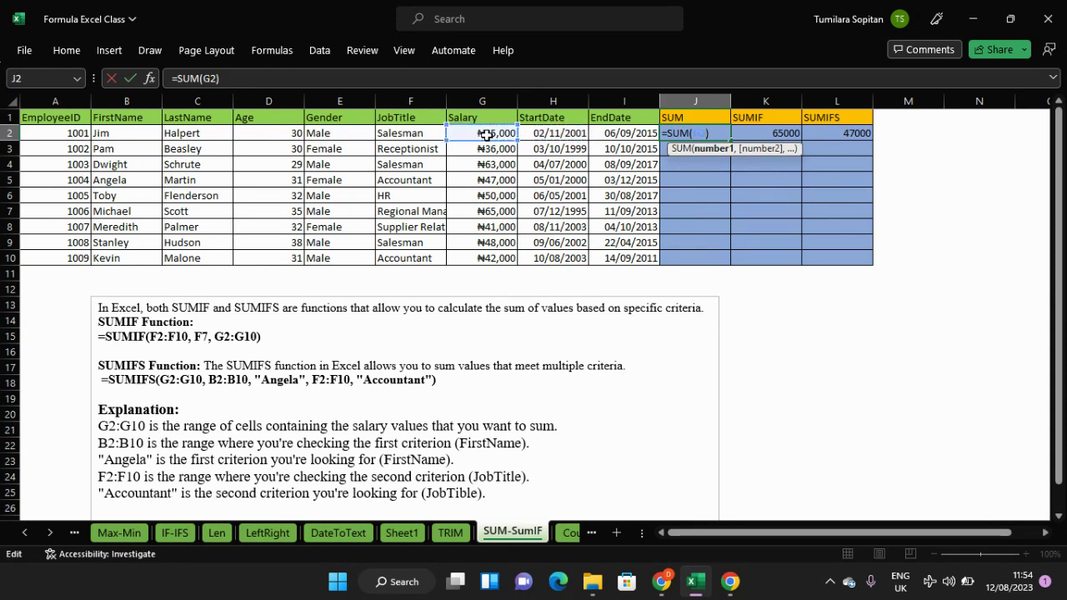
key(F2)
key(Return)
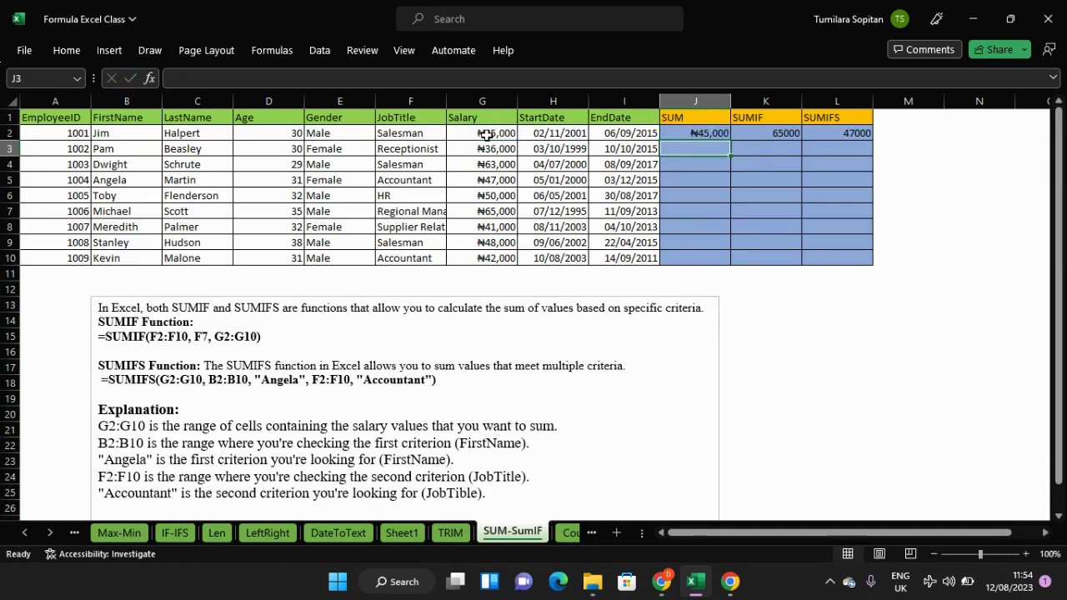
click(695, 133)
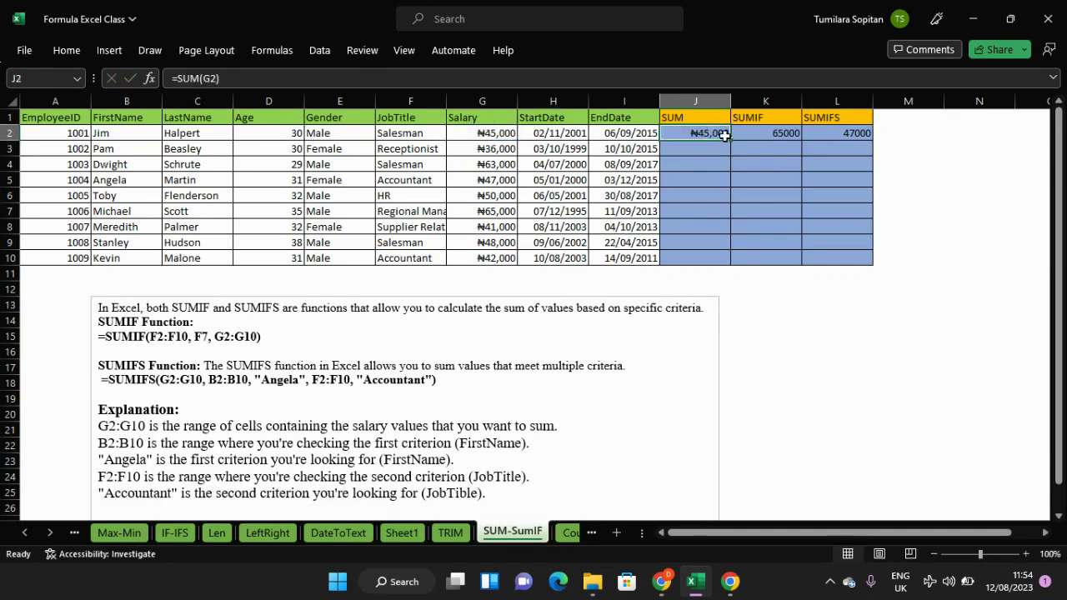
drag(725, 137, 732, 264)
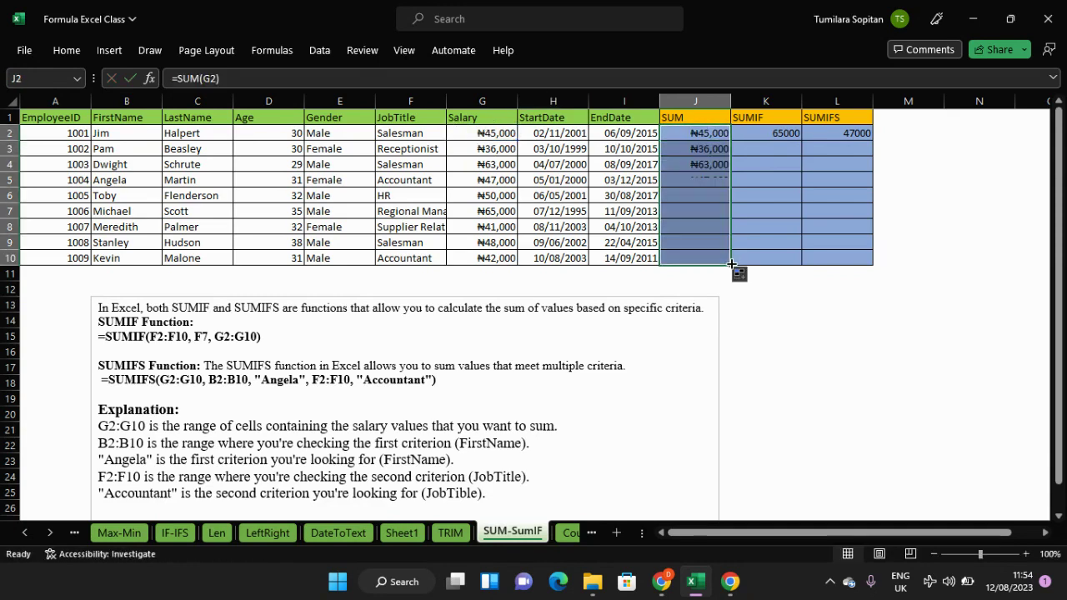
Clear the SUM column results from J2 through J10.
click(716, 137)
drag(716, 140, 713, 254)
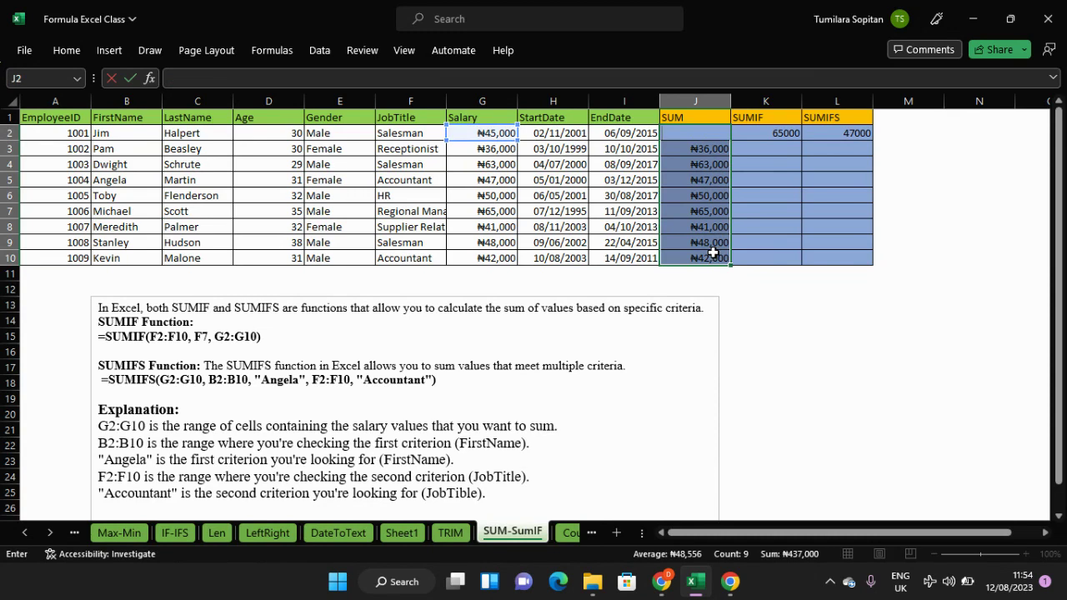
key(BackSpace)
drag(710, 148, 704, 259)
key(Delete)
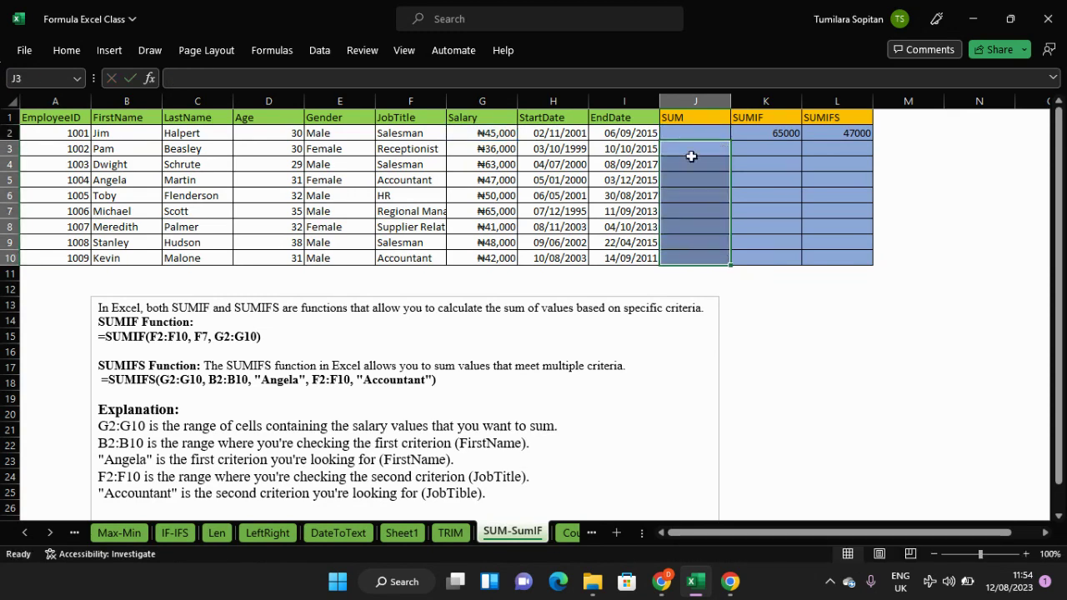
click(684, 131)
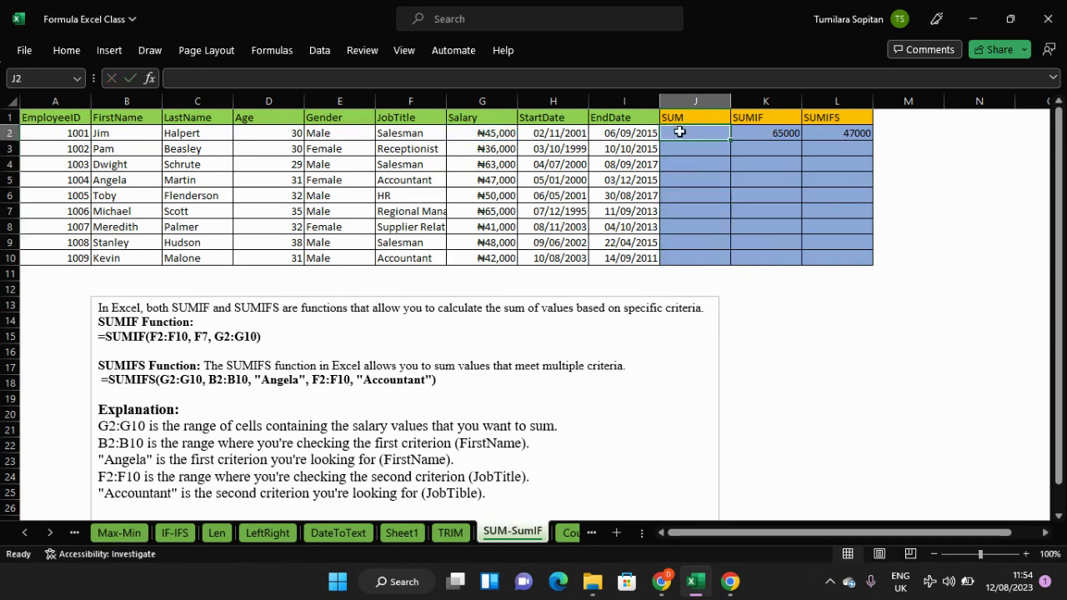
Enter =SUM(G6) in J10, the last cell of the SUM column.
click(690, 256)
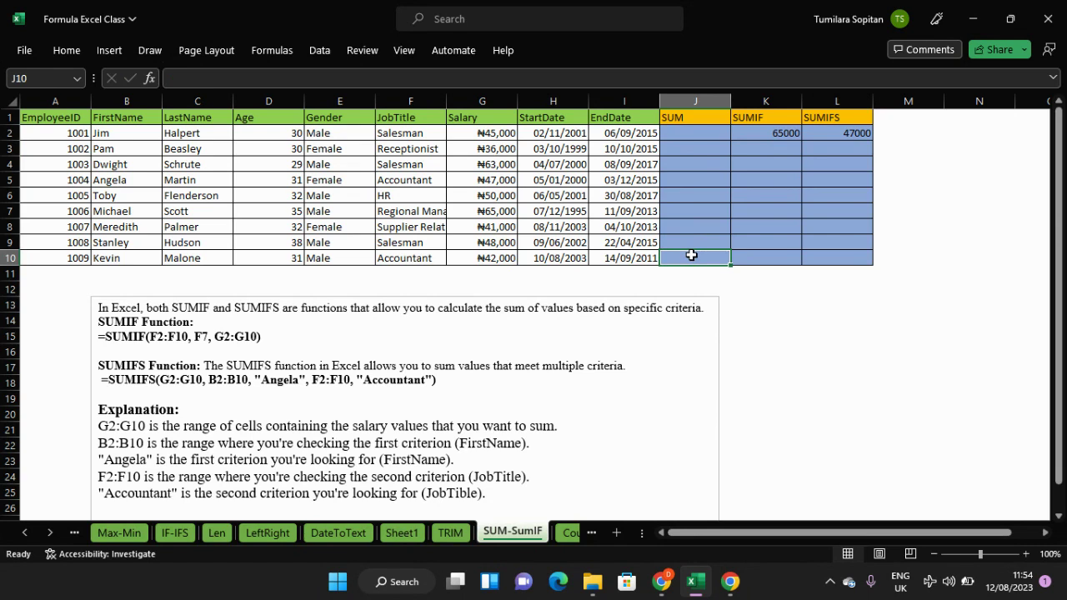
text(=su)
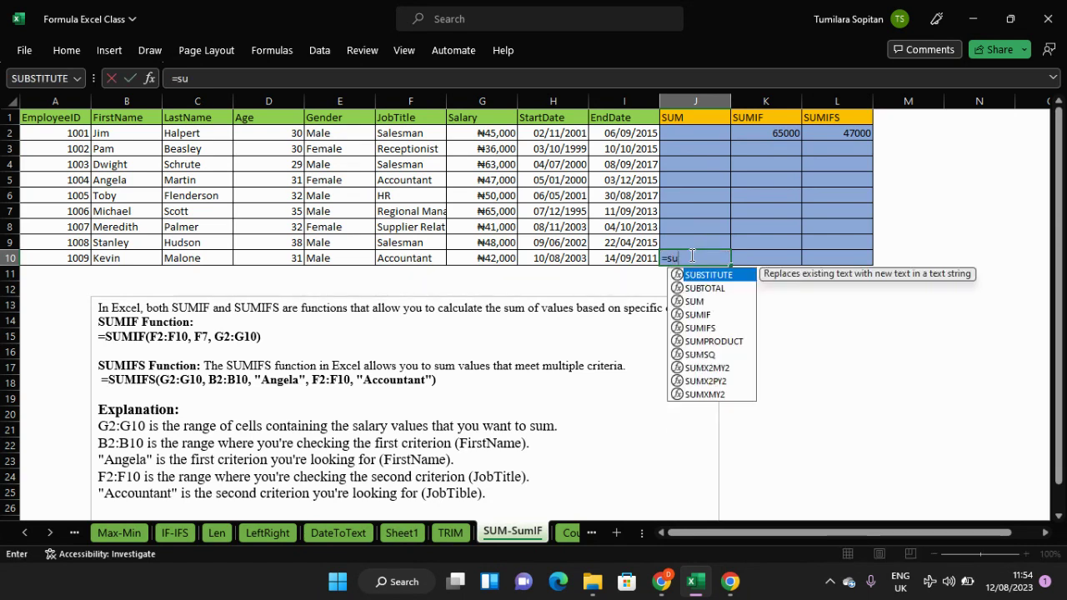
text(m)
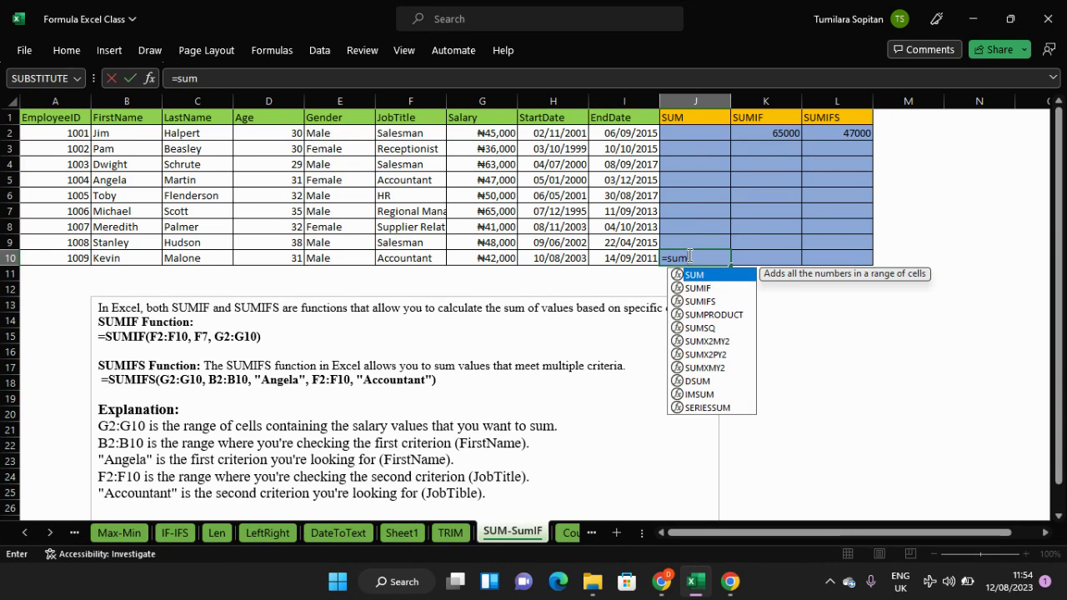
key(Tab)
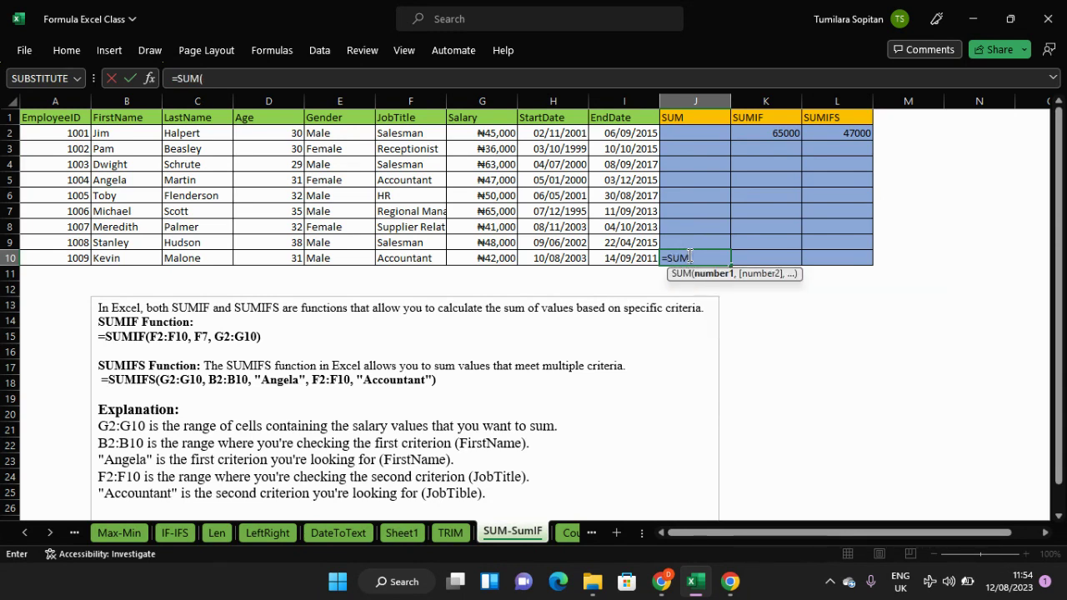
drag(508, 122, 510, 204)
click(510, 131)
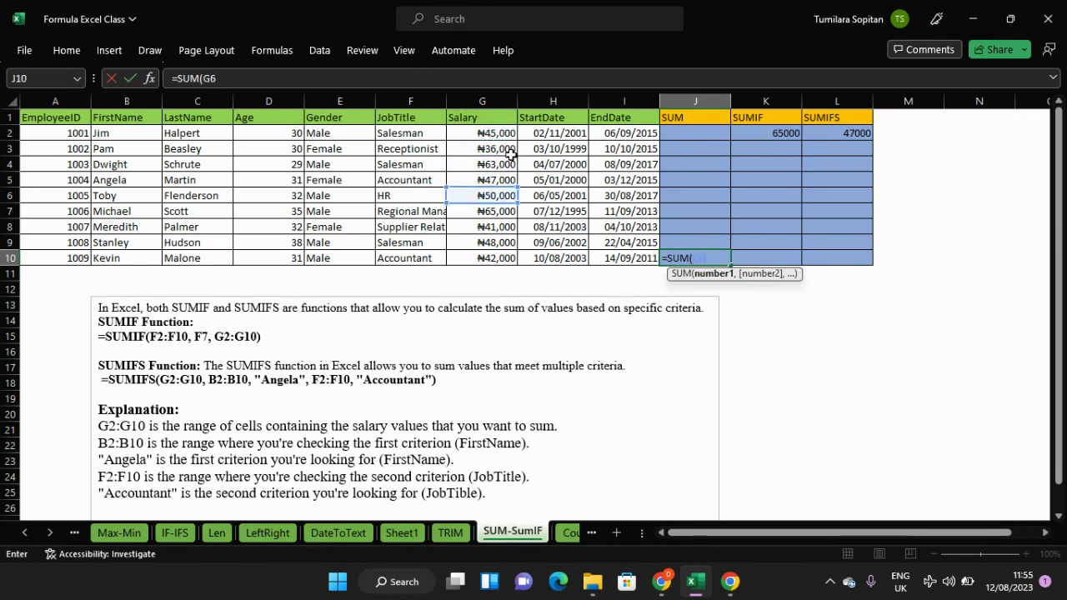
key(Return)
click(508, 140)
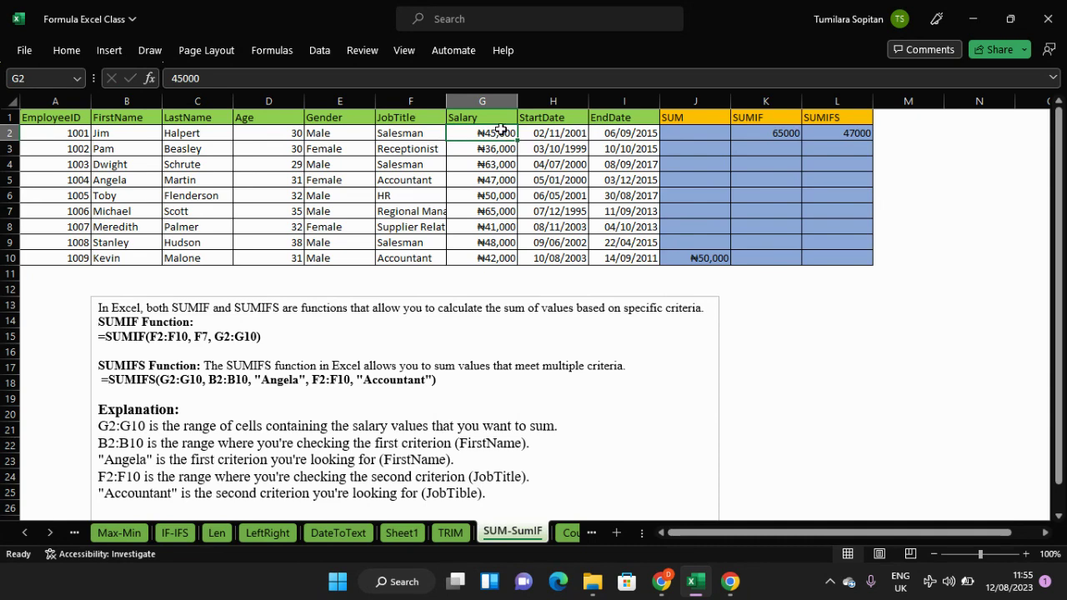
click(685, 254)
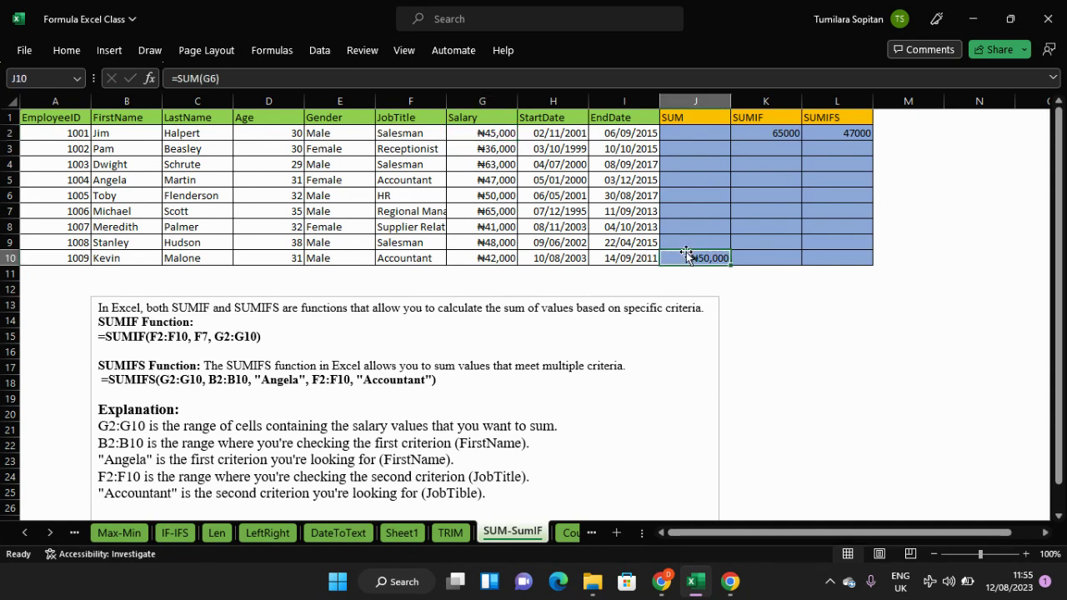
double_click(685, 254)
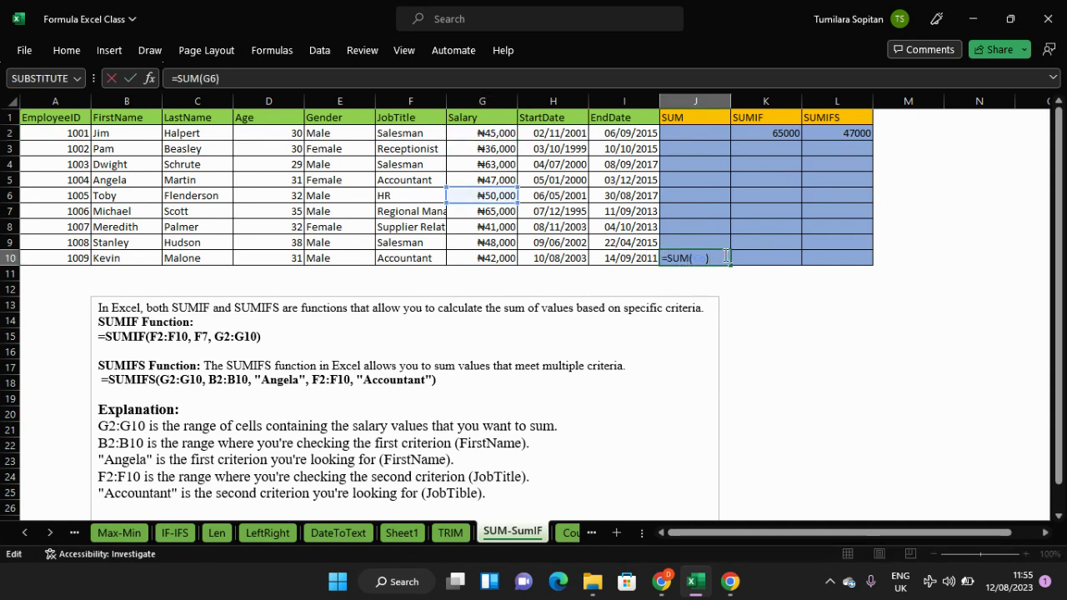
click(707, 257)
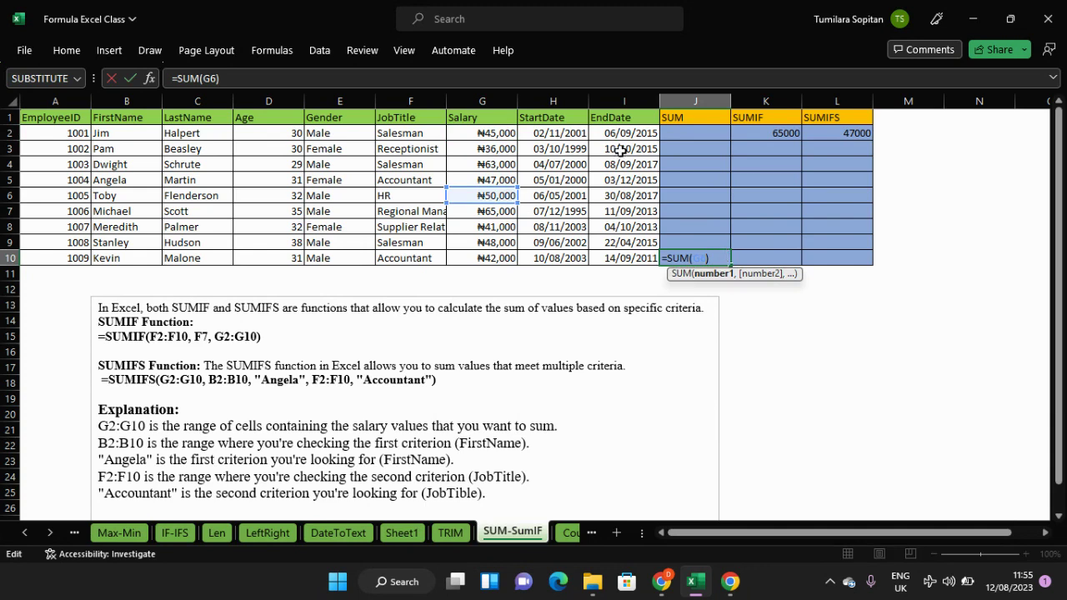
Copy the first salary in G2 down the Salary column through G10.
click(494, 131)
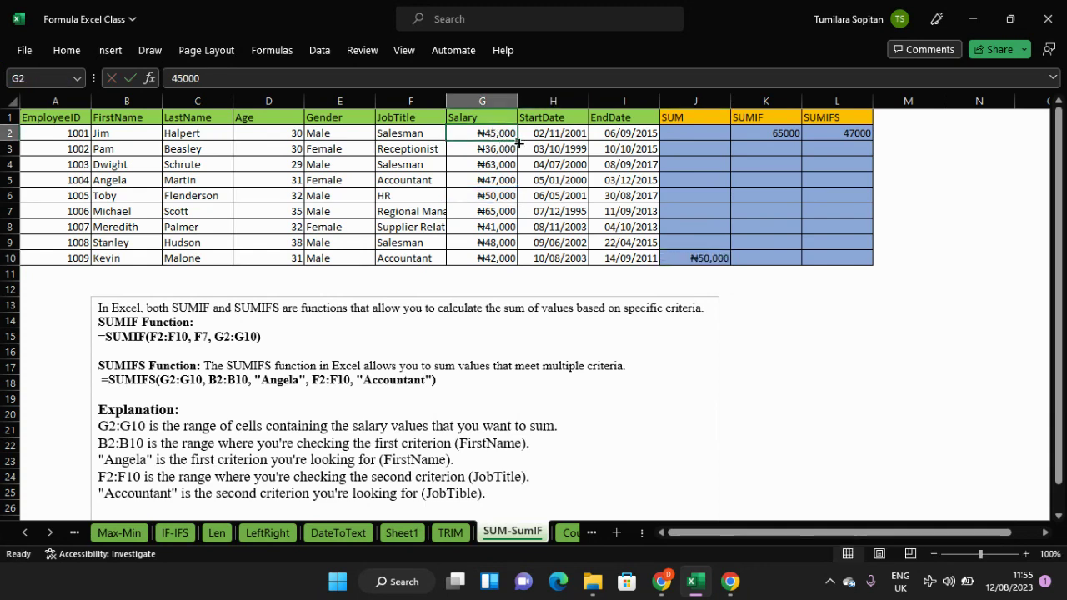
drag(518, 141, 511, 265)
Erase the SUM formula from J10, the last cell of the SUM column.
double_click(705, 259)
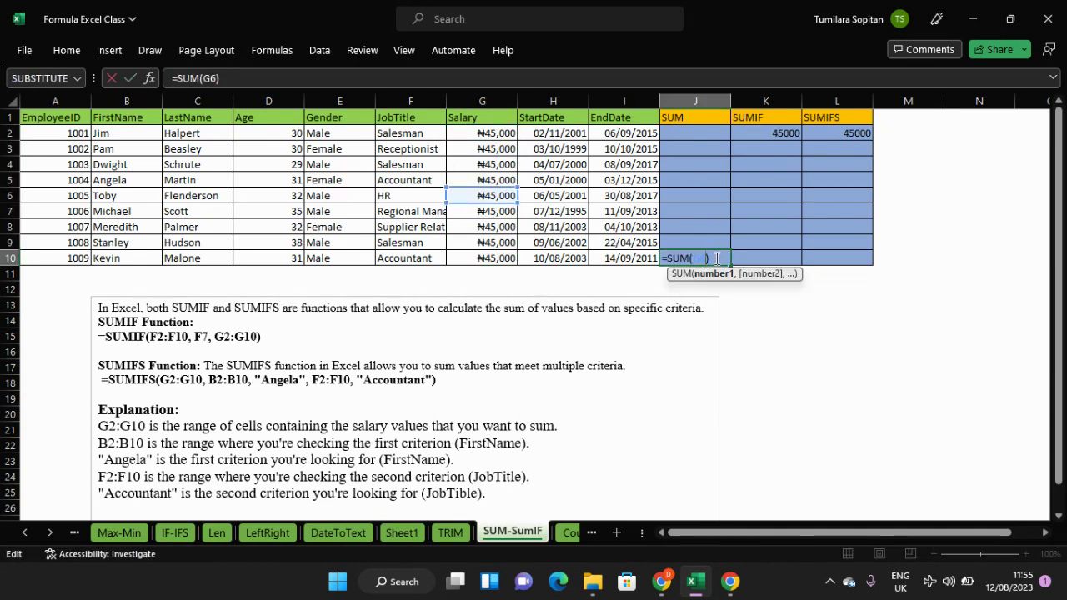
click(717, 259)
key(BackSpace)
key(Escape)
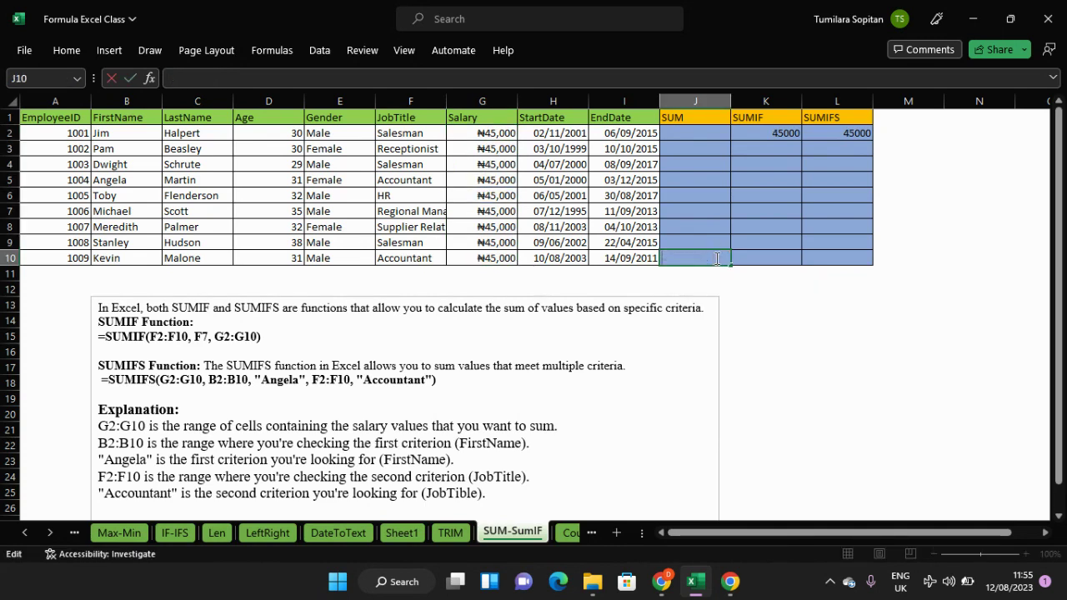
Change the background fill of the SUM, SUMIF and SUMIFS cells, J2:L10, to very light grey.
click(705, 136)
drag(704, 136, 822, 254)
key(ctrl+1)
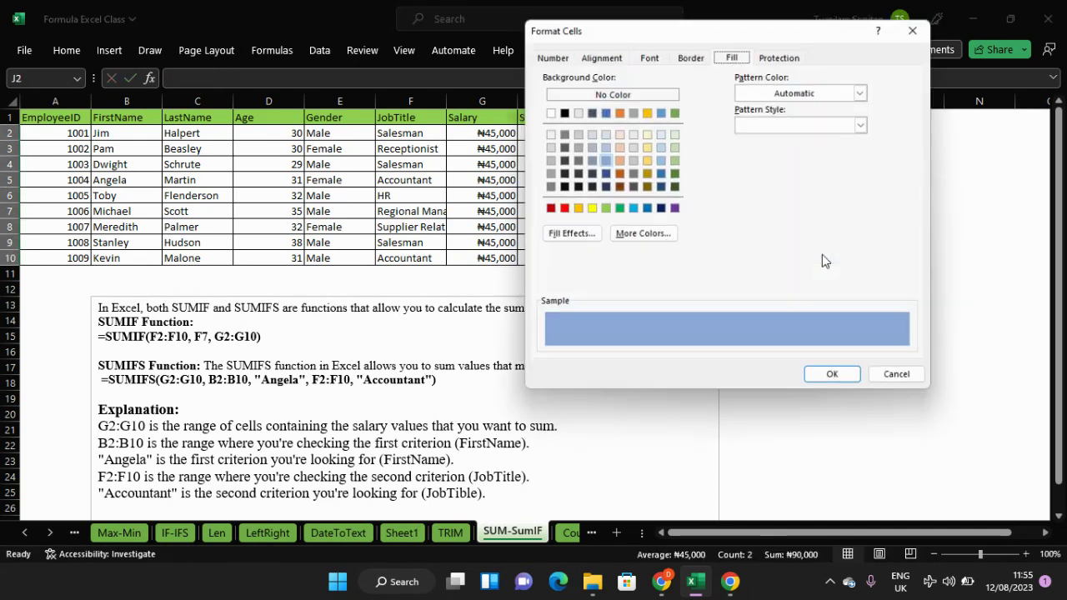
click(547, 133)
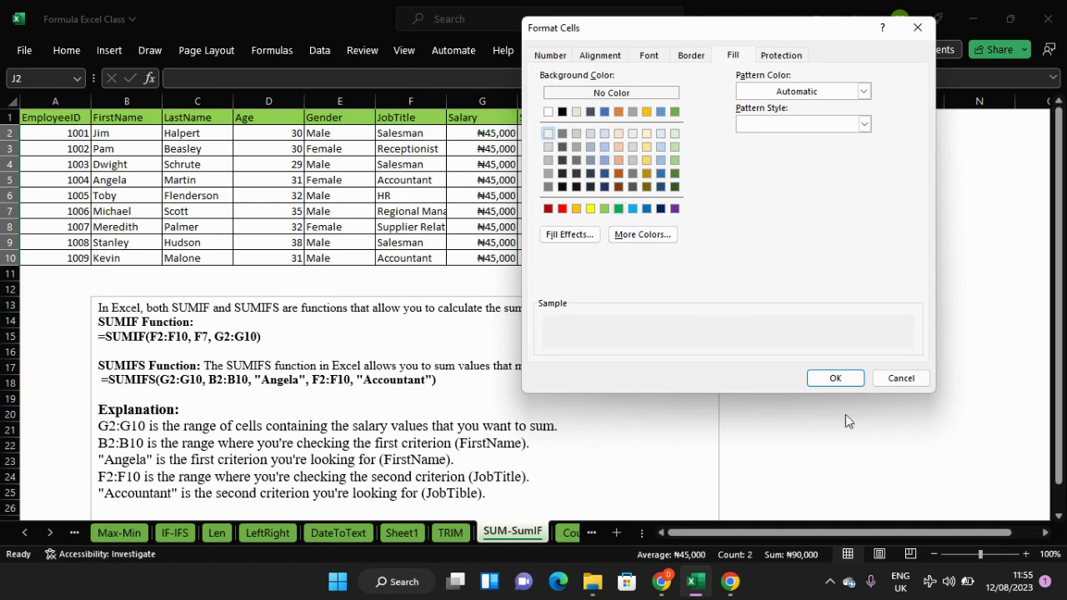
click(835, 377)
Enter =SUM(G2:G10) in J10 to total the Salary column, and select the cell to show its formula.
click(686, 136)
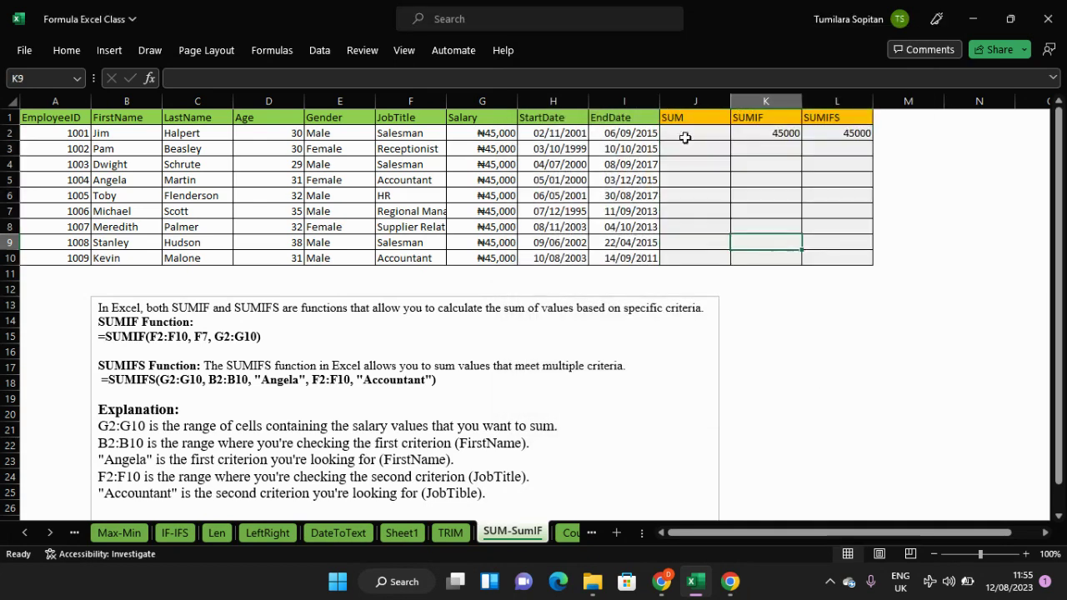
click(692, 258)
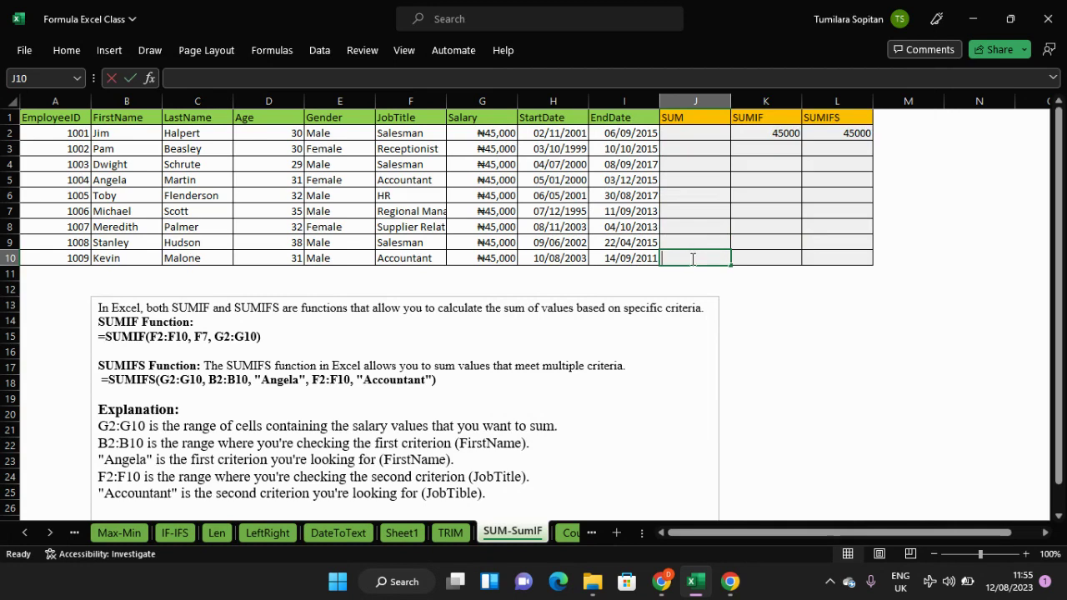
double_click(697, 258)
text(=)
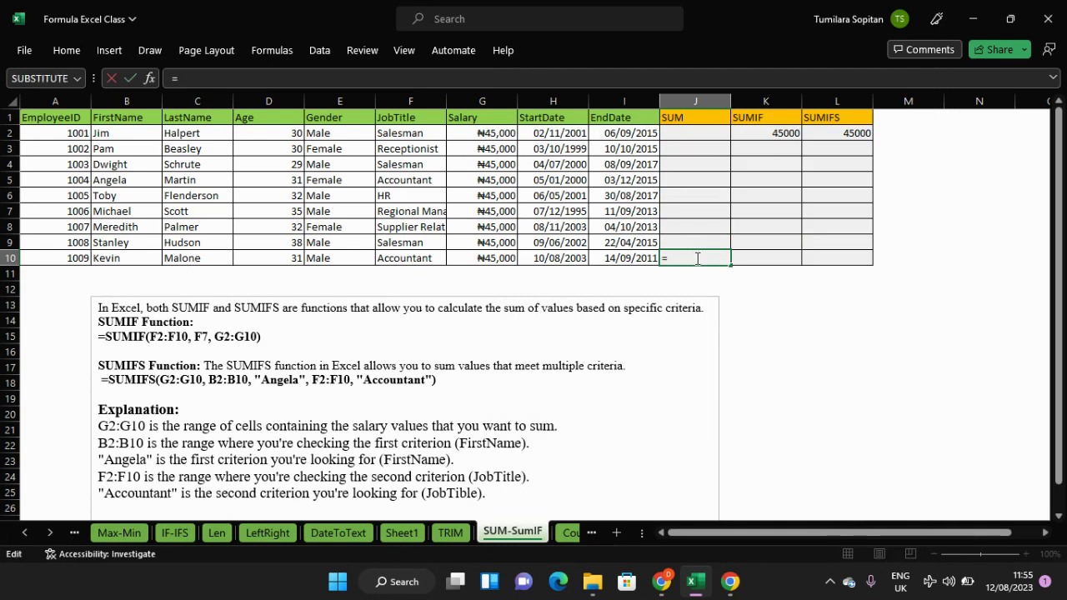
text(sum)
key(Tab)
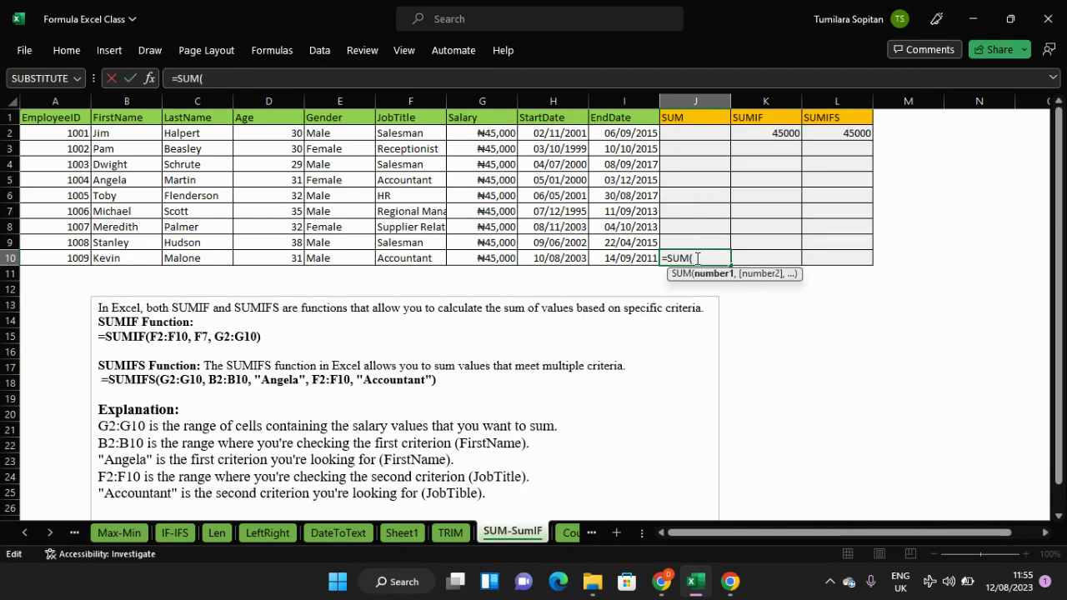
drag(505, 134, 487, 259)
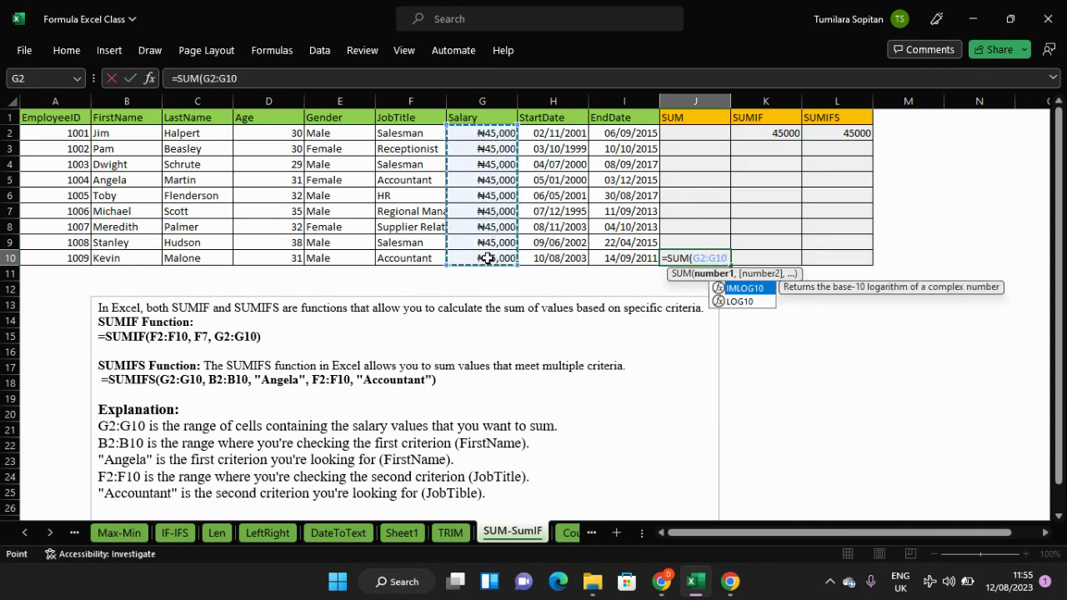
key(Return)
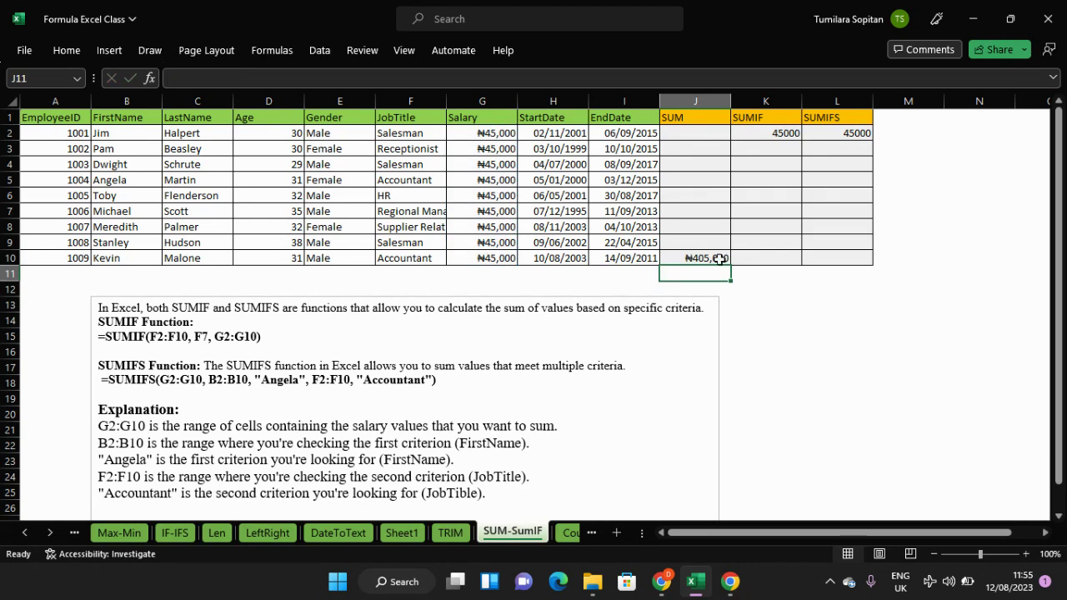
click(715, 254)
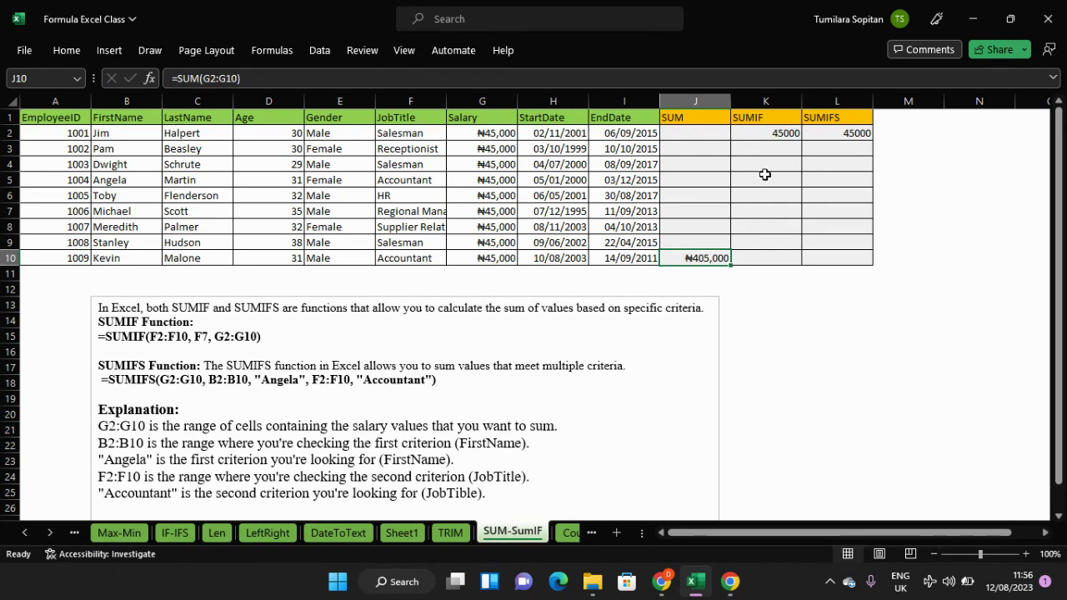
Erase the existing SUMIF formula from K2.
click(776, 134)
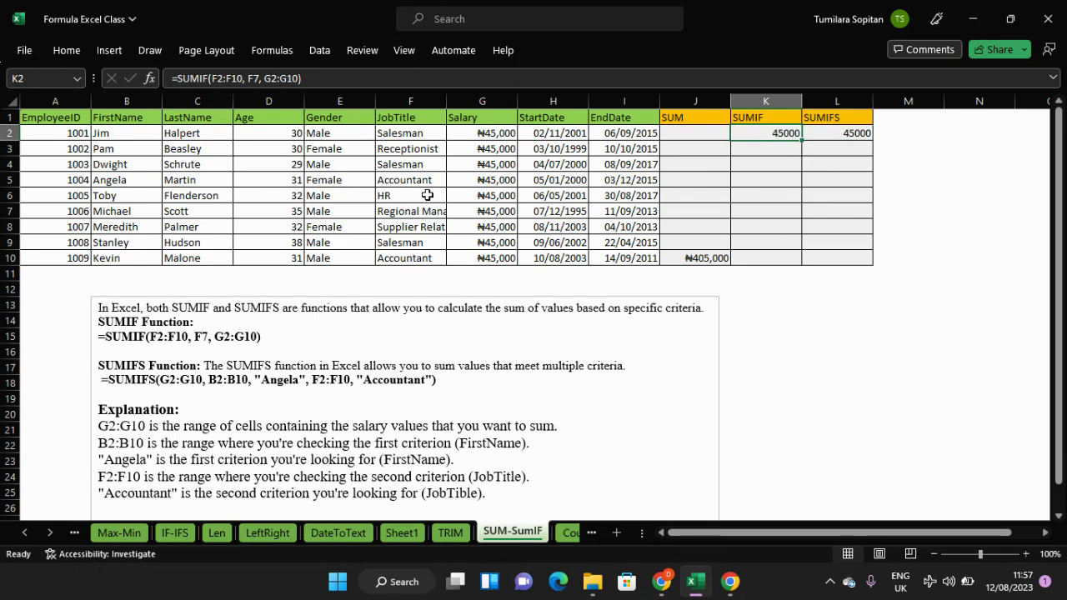
double_click(787, 136)
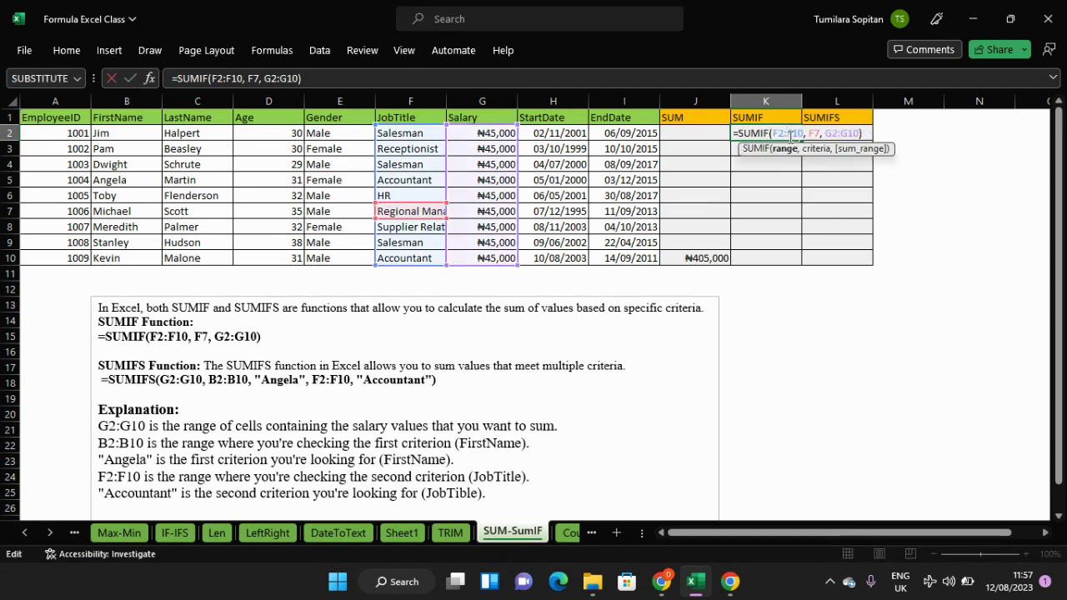
key(BackSpace)
key(BackSpace)
key(BackSpace)
key(BackSpace)
key(BackSpace)
key(BackSpace)
key(BackSpace)
key(BackSpace)
key(BackSpace)
key(BackSpace)
key(BackSpace)
key(BackSpace)
key(BackSpace)
key(BackSpace)
key(BackSpace)
key(BackSpace)
key(BackSpace)
key(BackSpace)
key(BackSpace)
key(BackSpace)
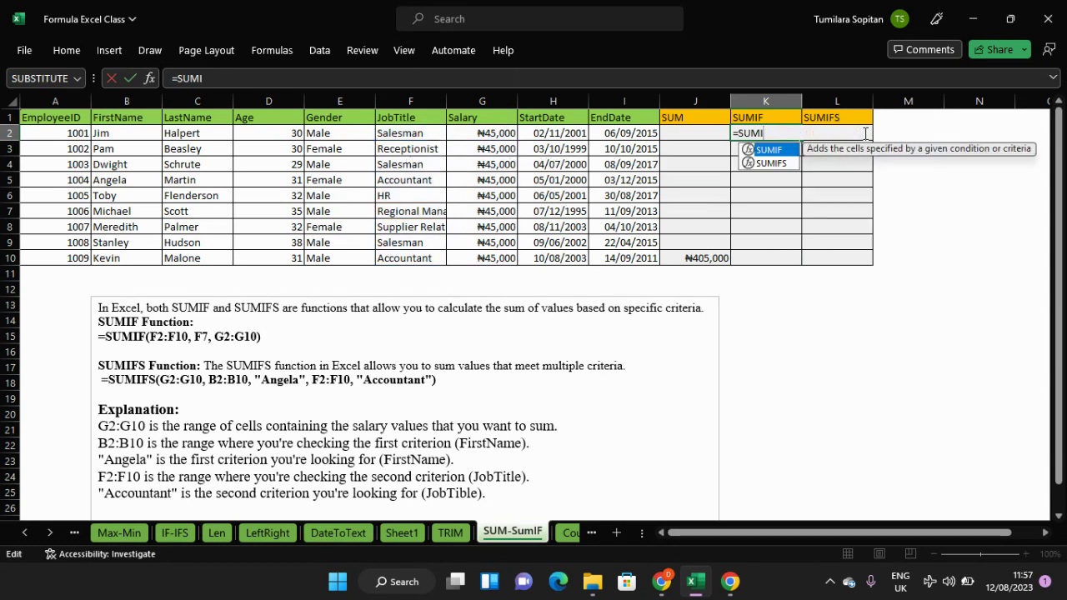
key(BackSpace)
key(BackSpace)
key(BackSpace)
key(BackSpace)
key(BackSpace)
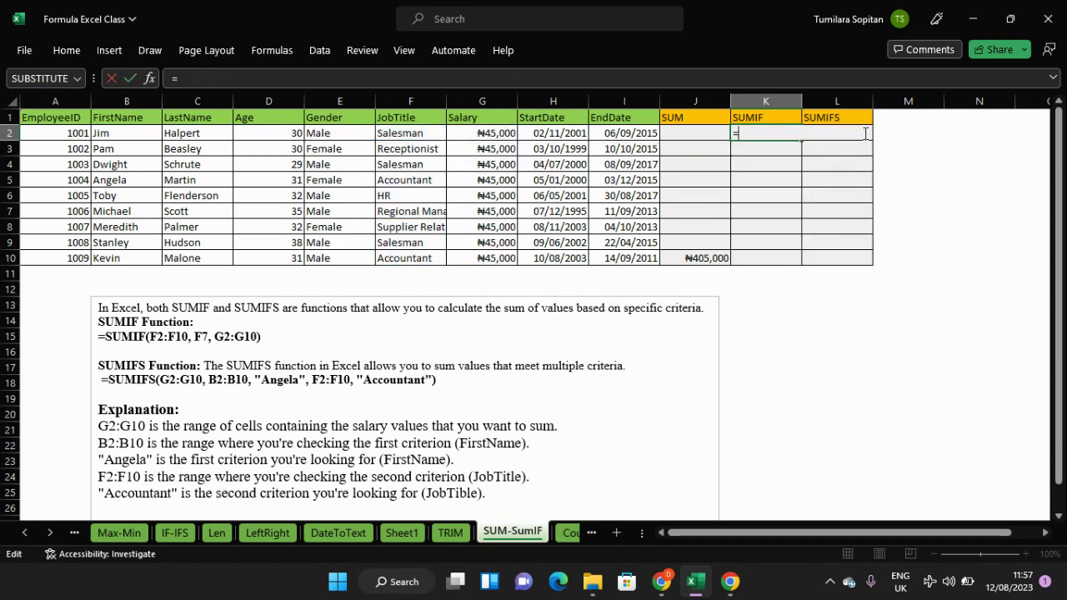
key(BackSpace)
text(=sum)
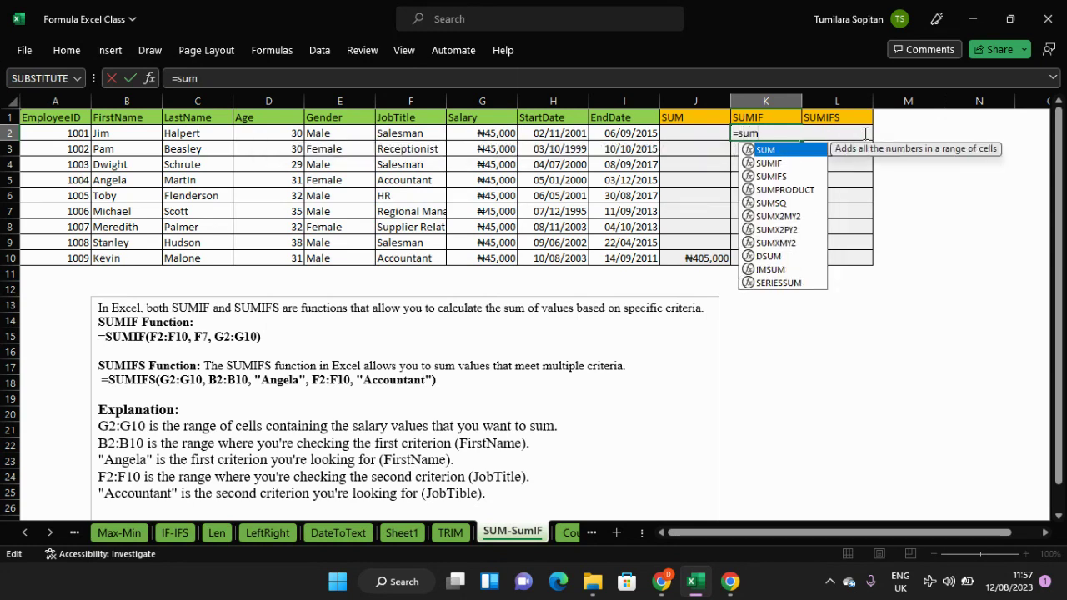
text(if)
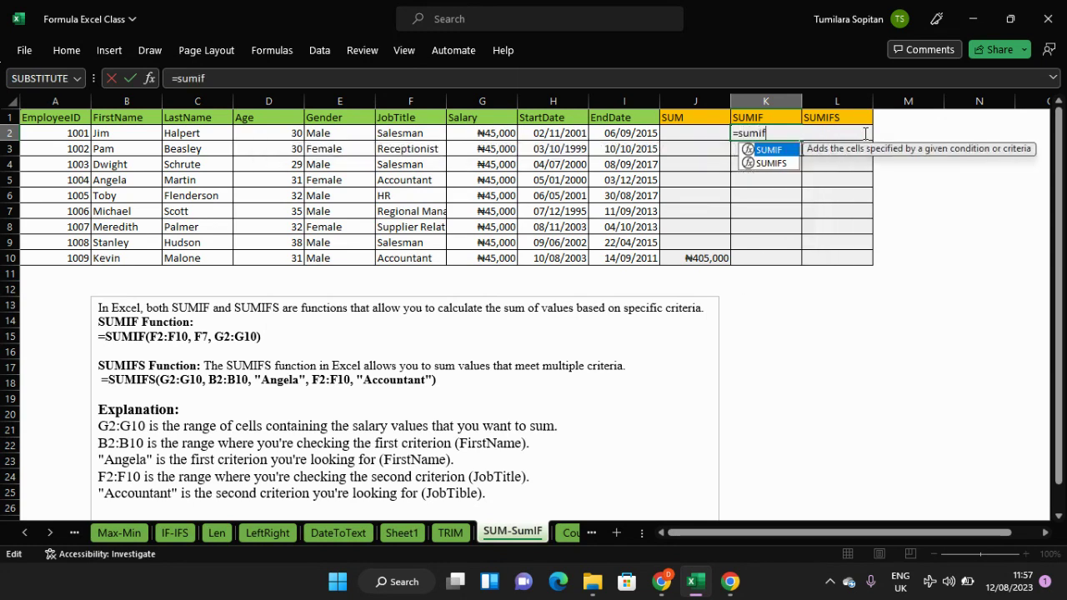
key(Tab)
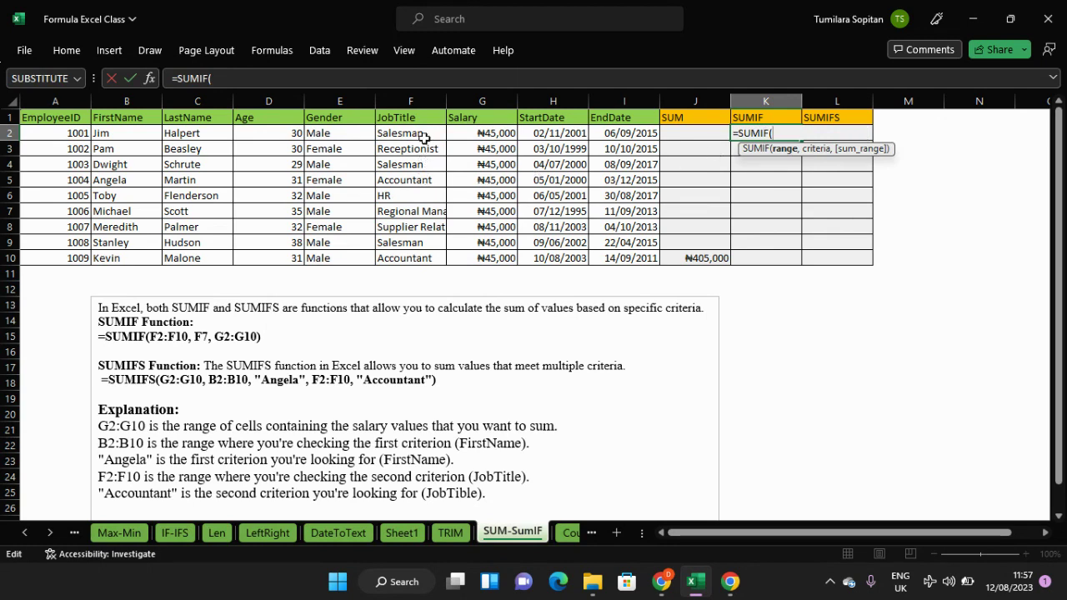
drag(421, 135, 430, 252)
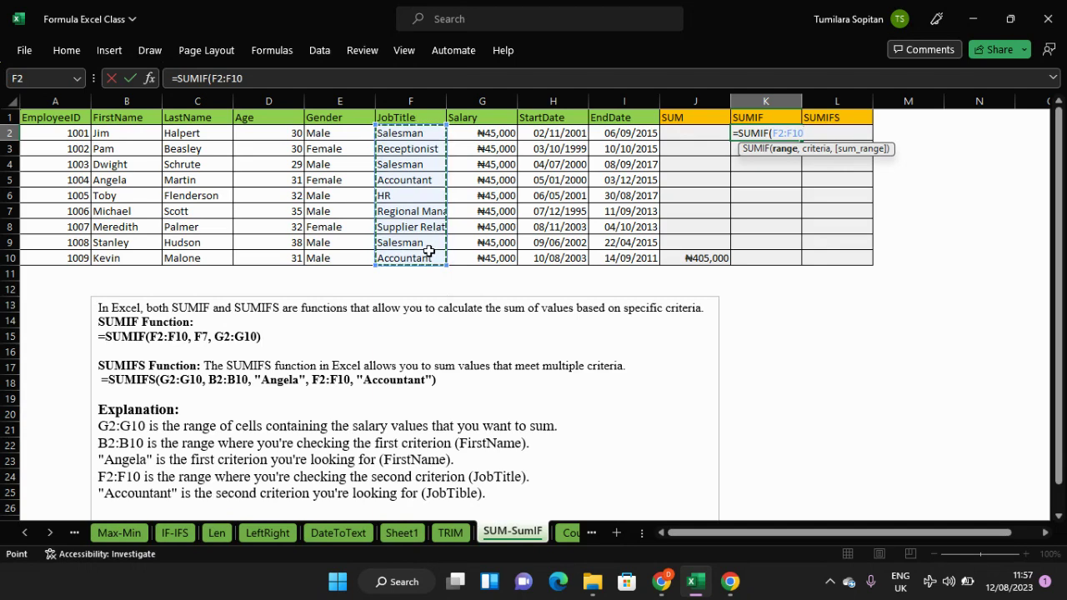
text(,)
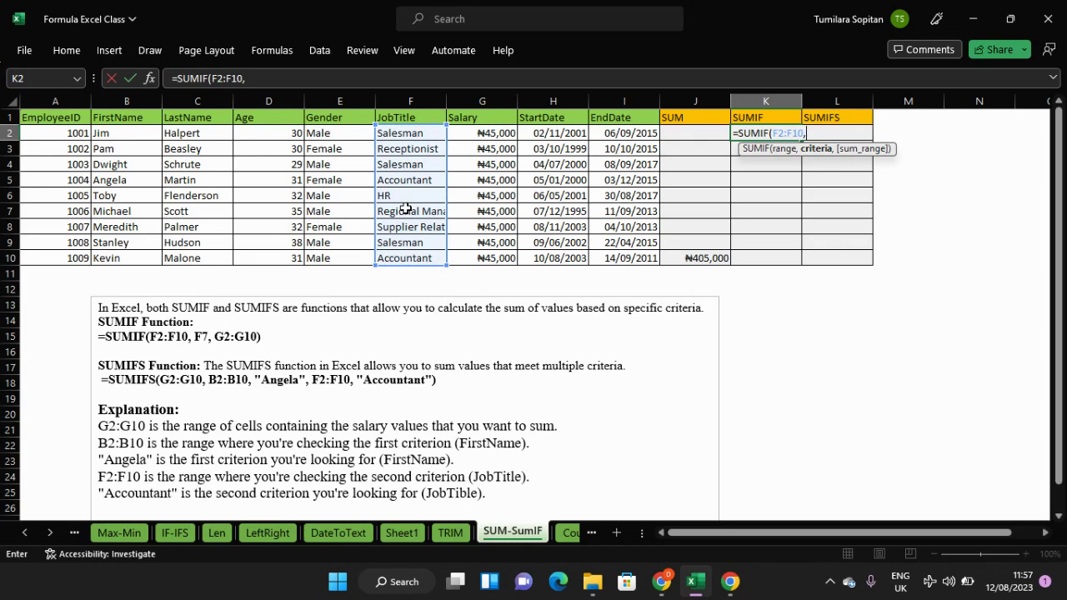
click(536, 273)
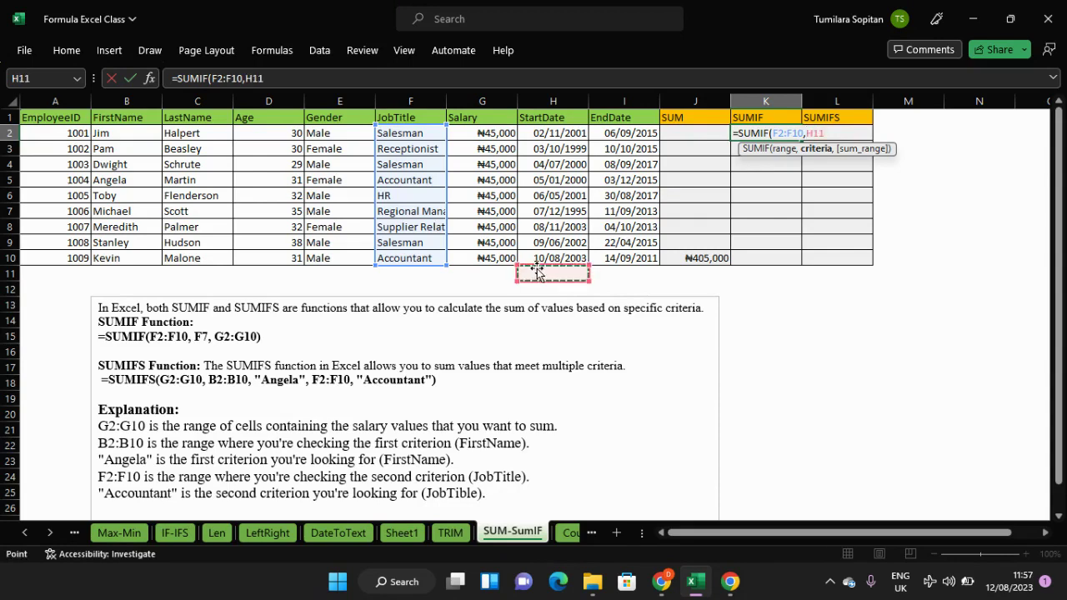
key(BackSpace)
key(BackSpace)
key(BackSpace)
key(BackSpace)
key(BackSpace)
key(BackSpace)
key(BackSpace)
key(BackSpace)
key(BackSpace)
key(BackSpace)
key(BackSpace)
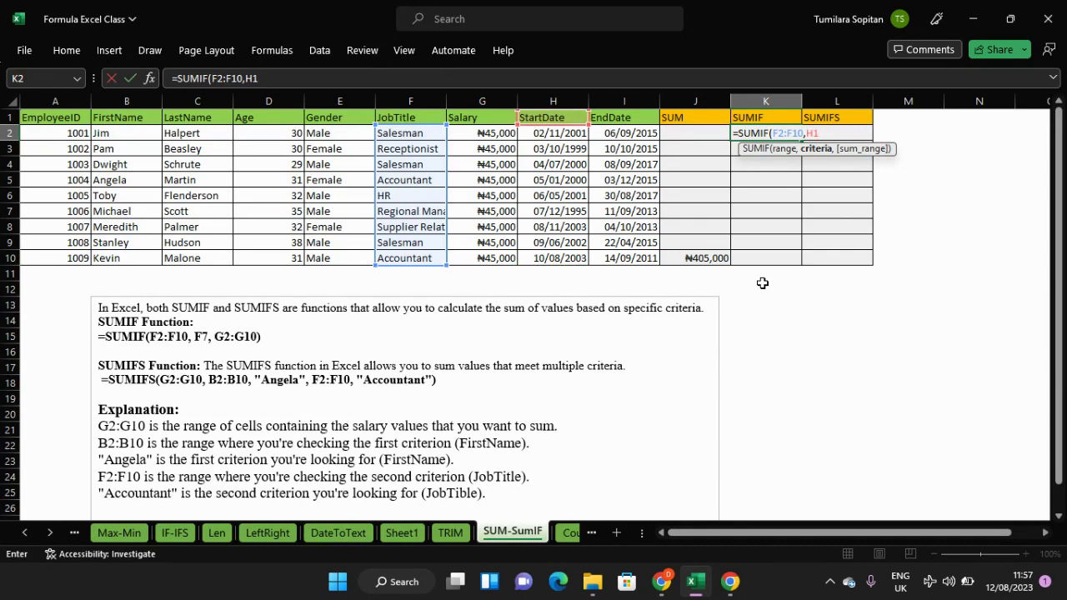
key(BackSpace)
key(BackSpace)
key(BackSpace)
key(BackSpace)
key(BackSpace)
key(BackSpace)
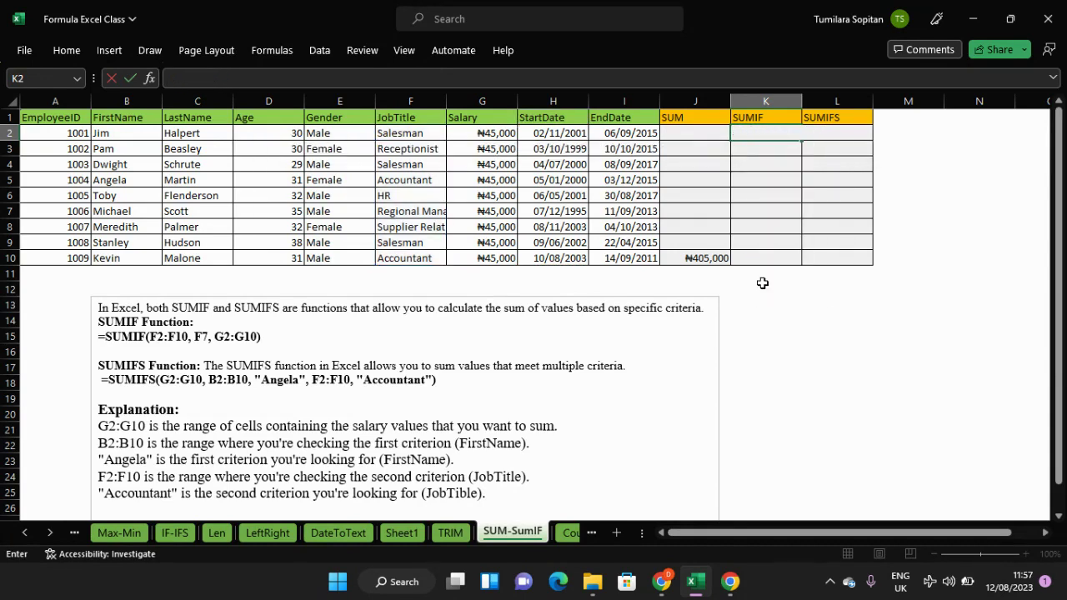
key(Return)
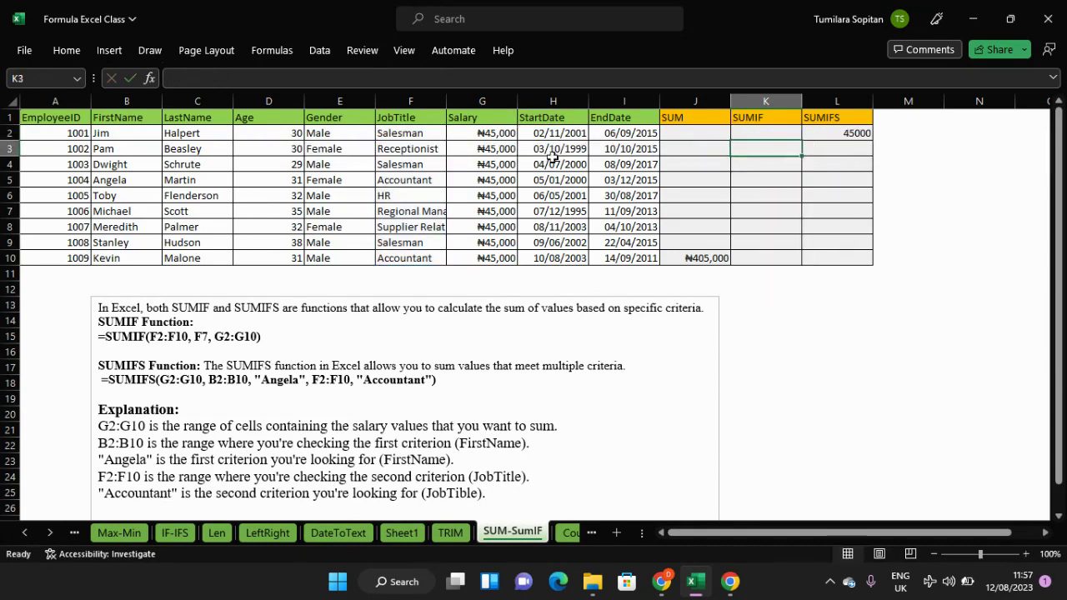
double_click(499, 133)
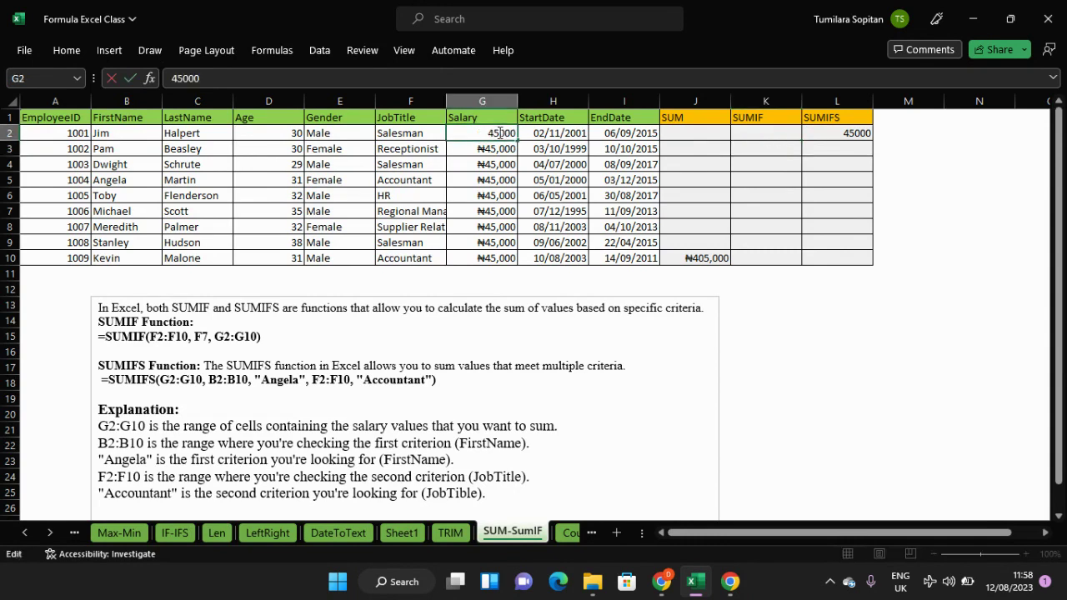
click(496, 148)
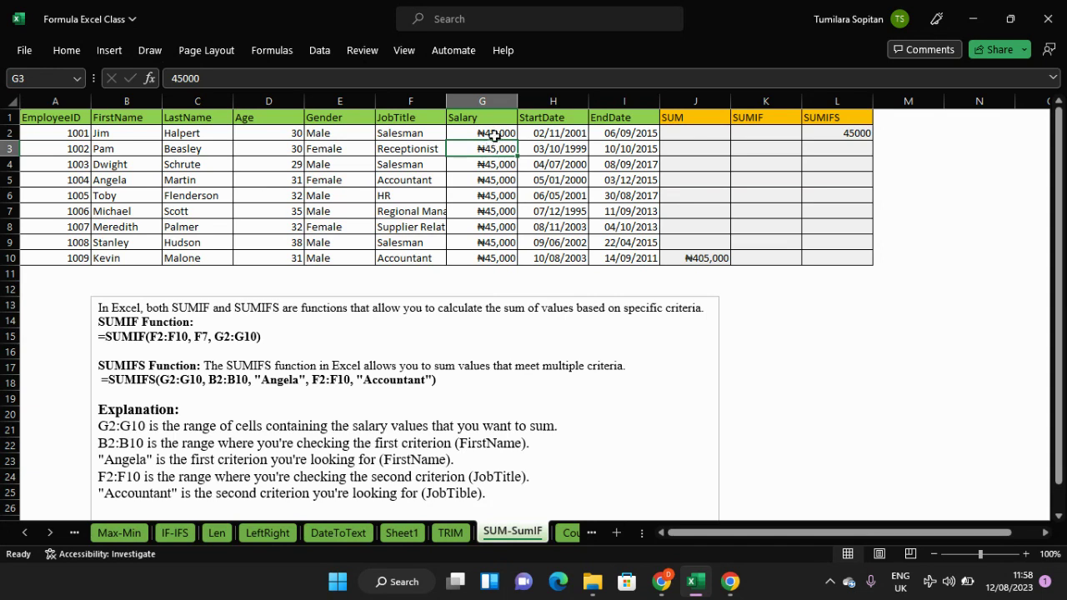
double_click(491, 134)
click(504, 166)
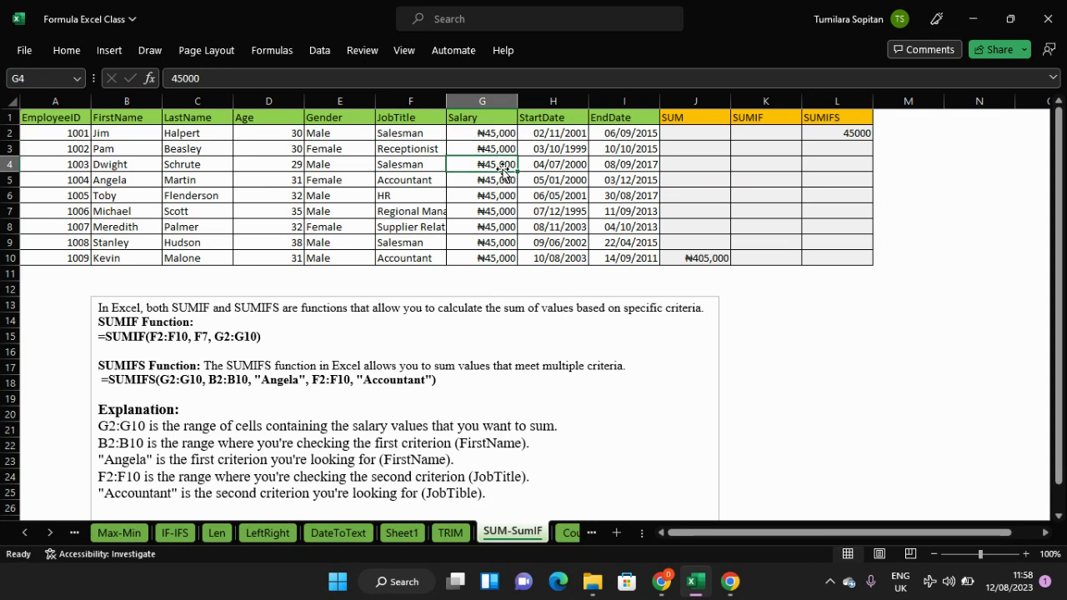
Clear all salaries from G2:G10 and widen the JobTitle column to fit its longest titles.
click(485, 133)
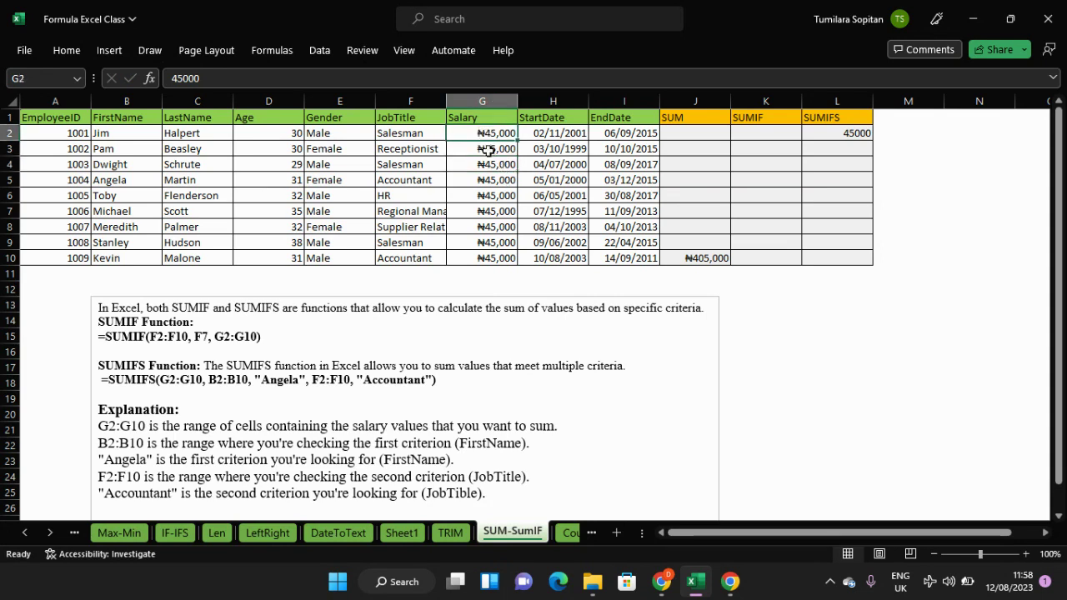
drag(488, 150, 494, 254)
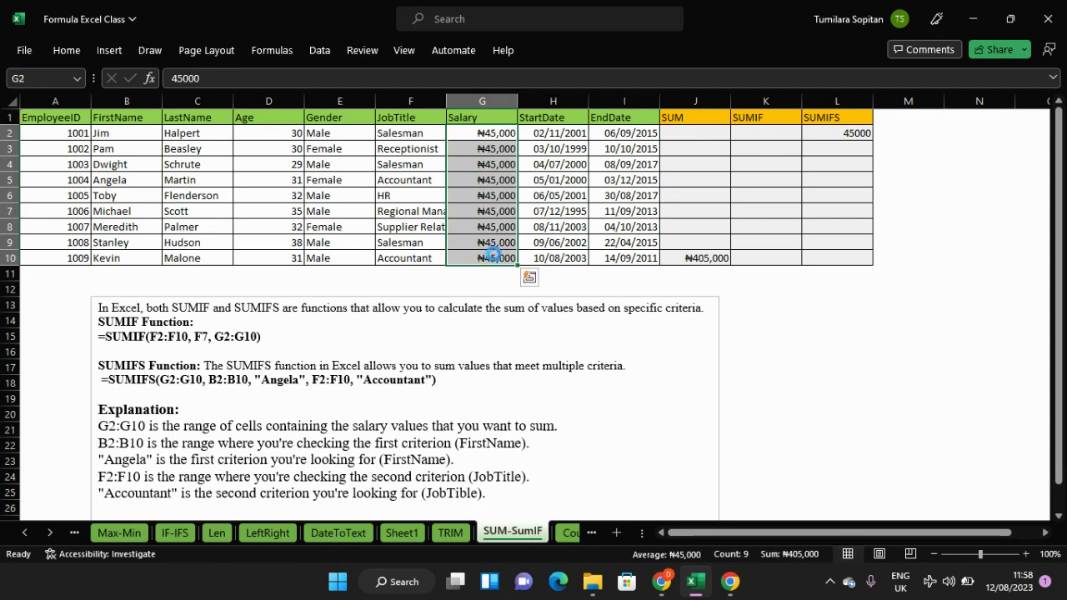
key(Delete)
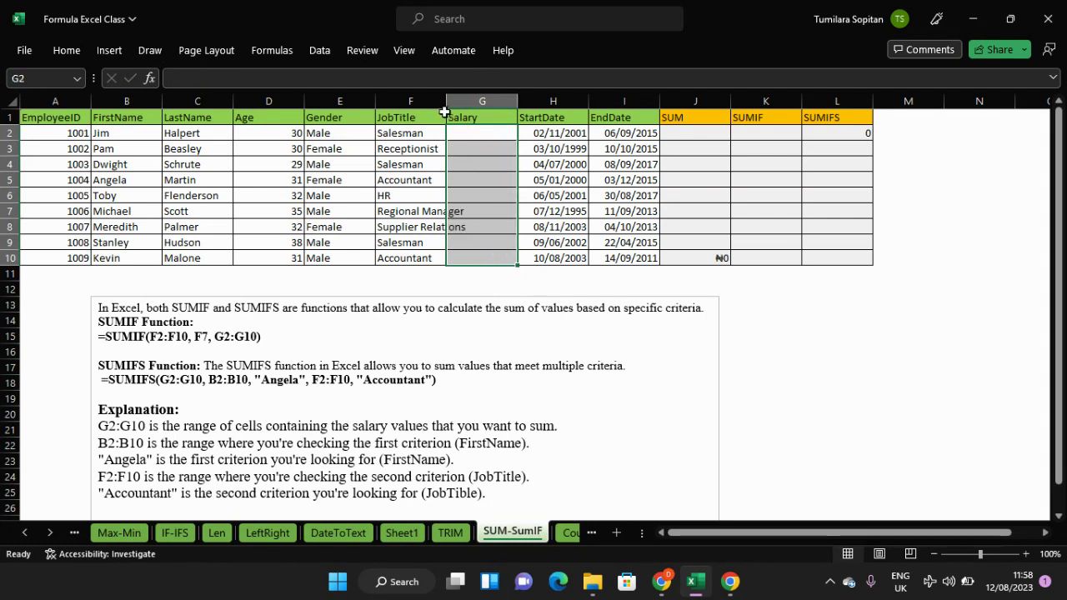
drag(447, 102, 486, 109)
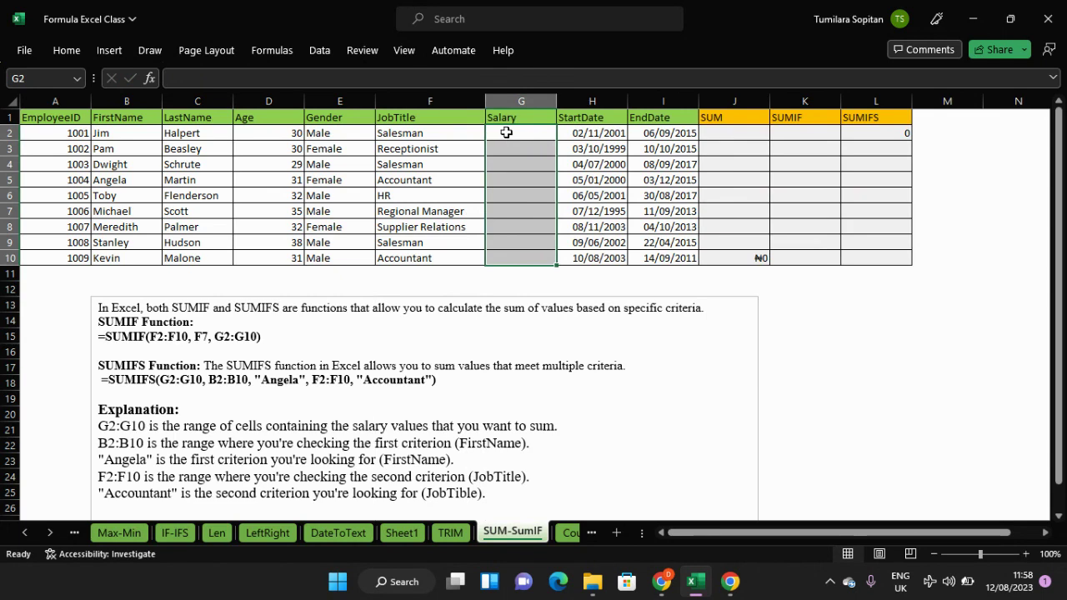
Enter =RANDBETWEEN(45000,85000) in G2 to generate a random salary.
click(508, 132)
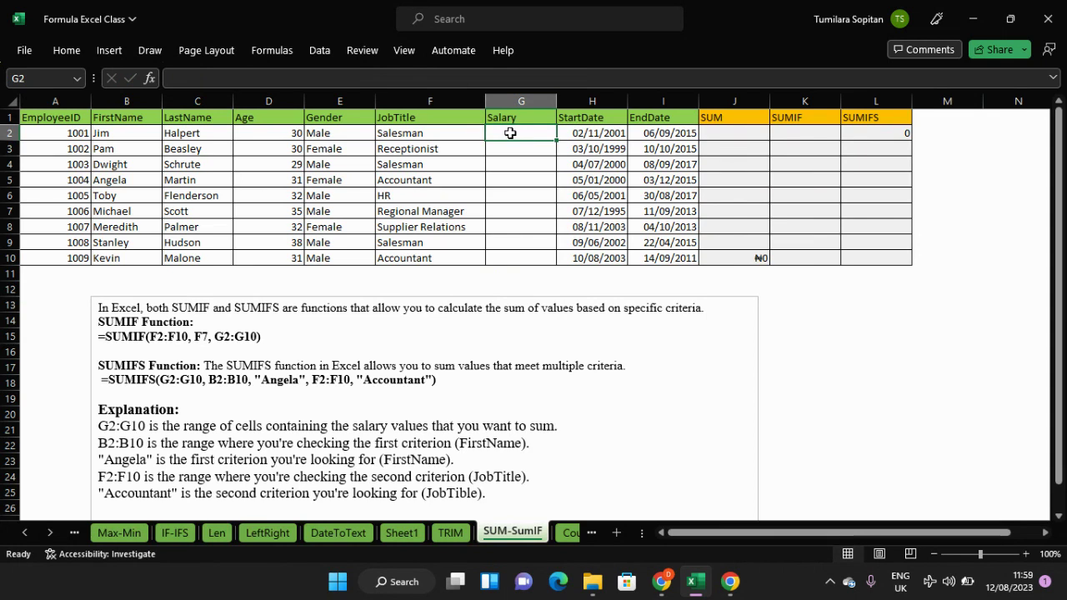
text(=ra)
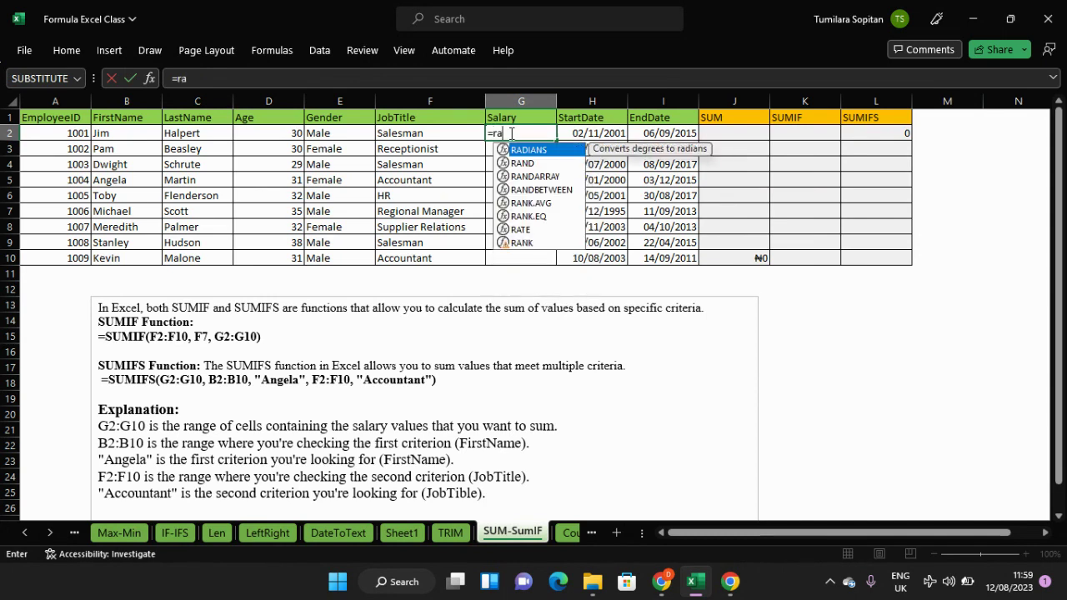
text(b)
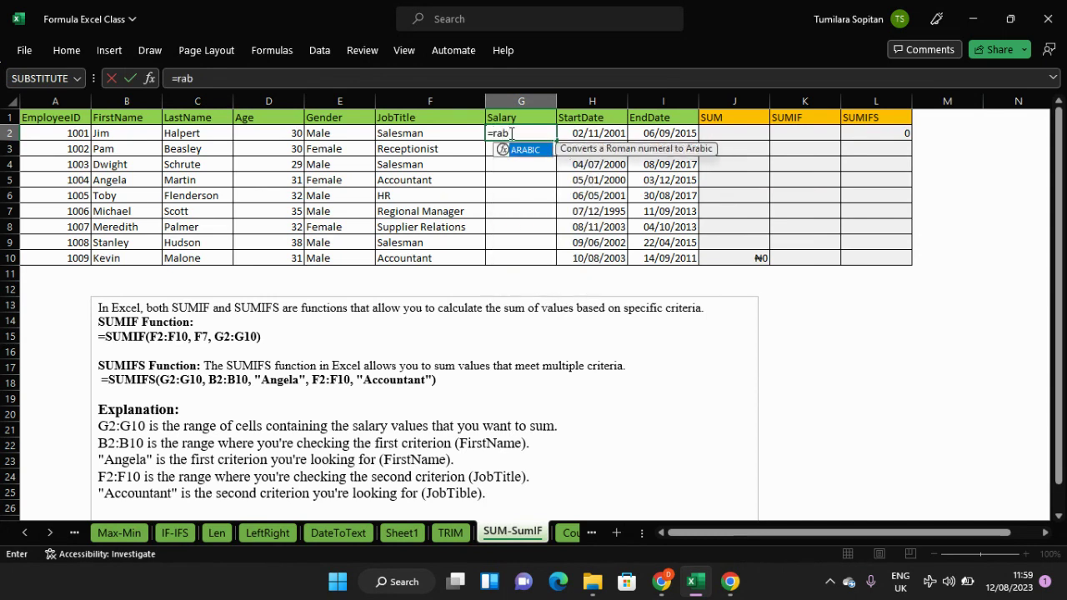
key(BackSpace)
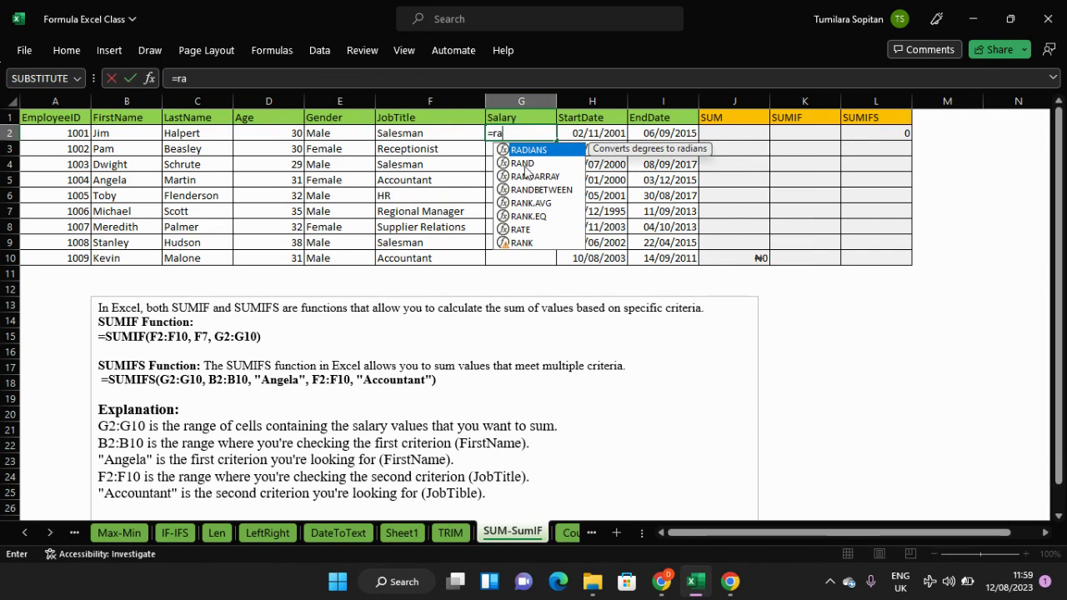
key(Down)
key(Down)
key(Down)
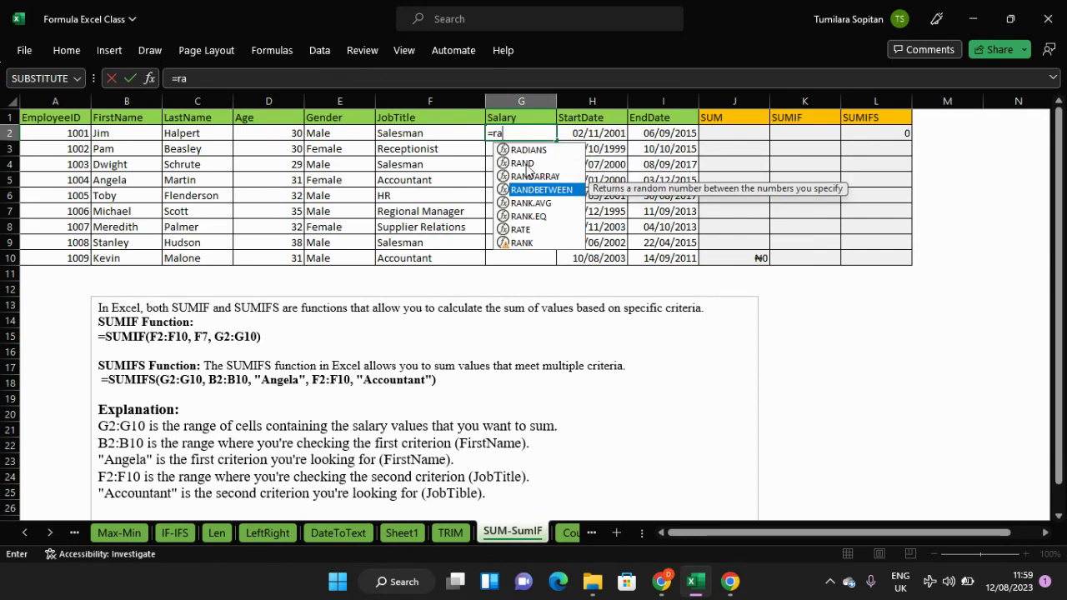
key(Tab)
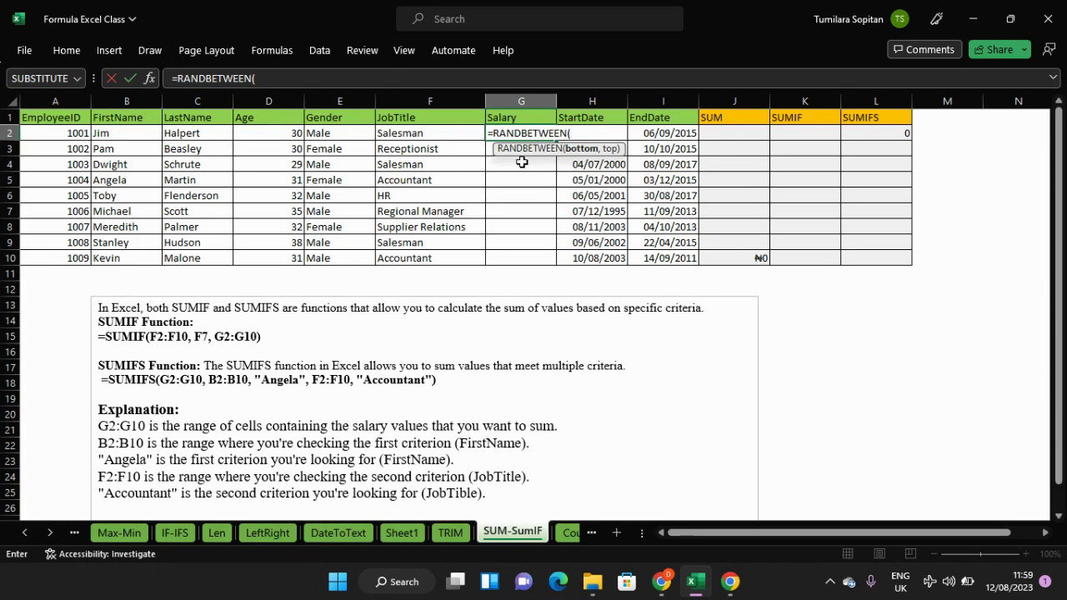
text(45000,)
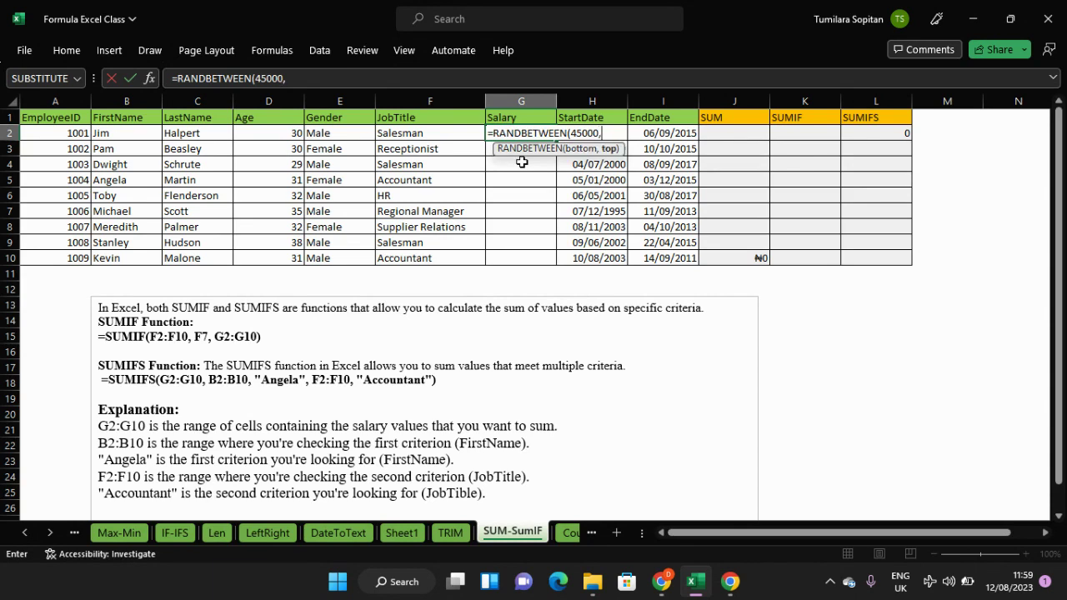
text(85000)
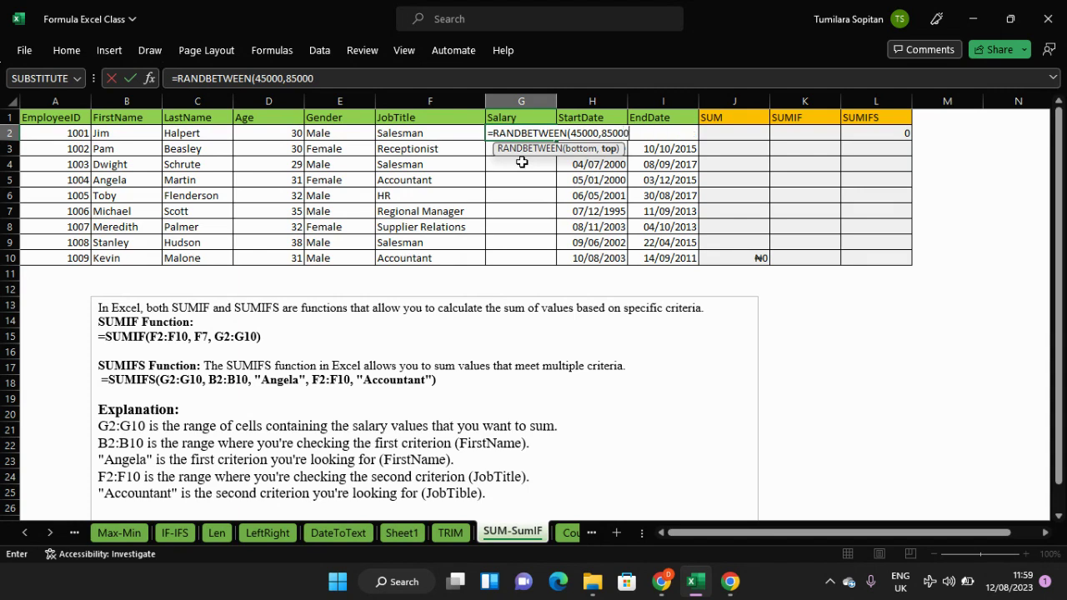
key(Return)
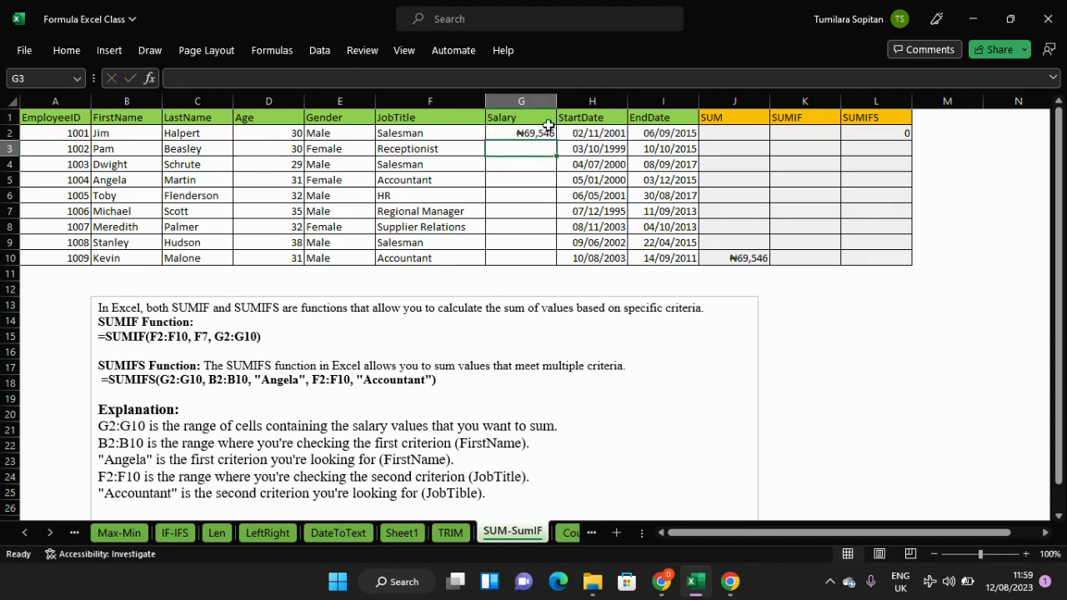
Fill the RANDBETWEEN formula from G2 down to G10 and select G7 to show its formula.
click(548, 134)
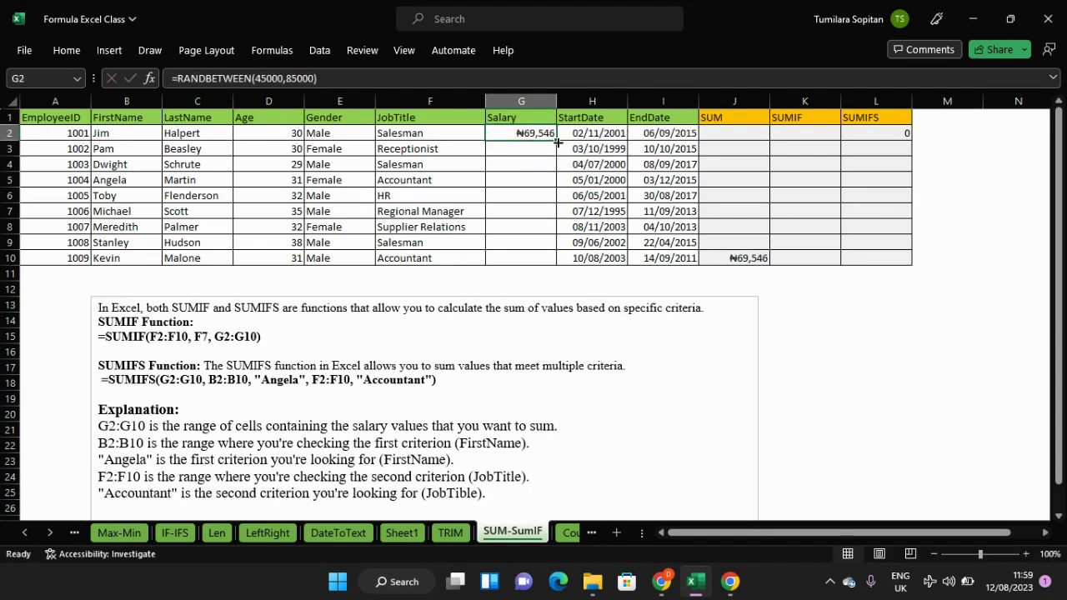
drag(556, 140, 550, 269)
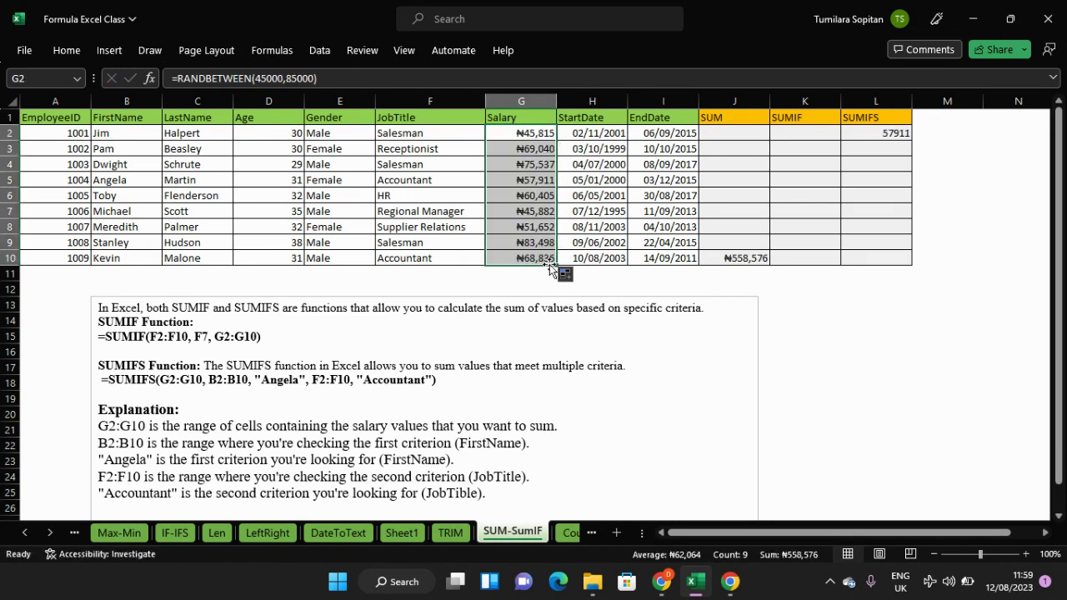
click(527, 216)
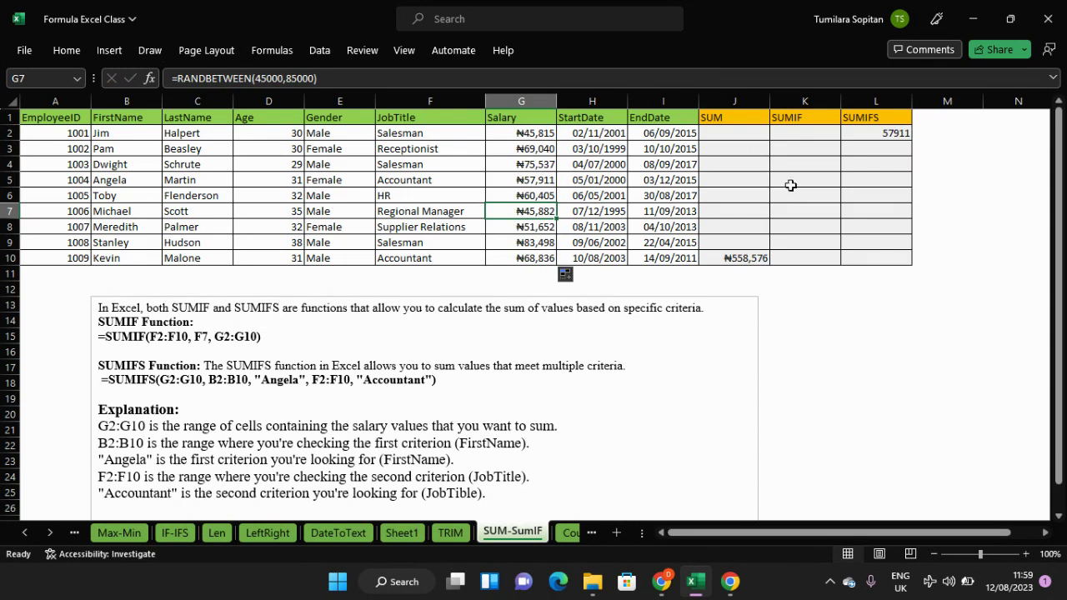
Enter =SUMIF(F2:F10,F7,G2:G10) in K2 to total the Regional Manager salaries.
click(799, 135)
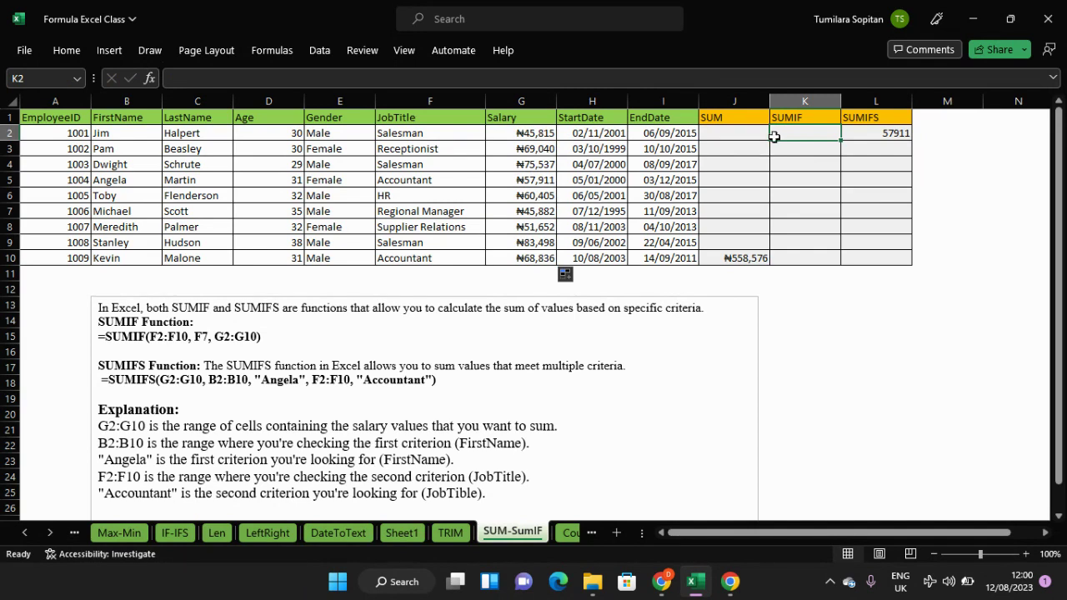
text(=)
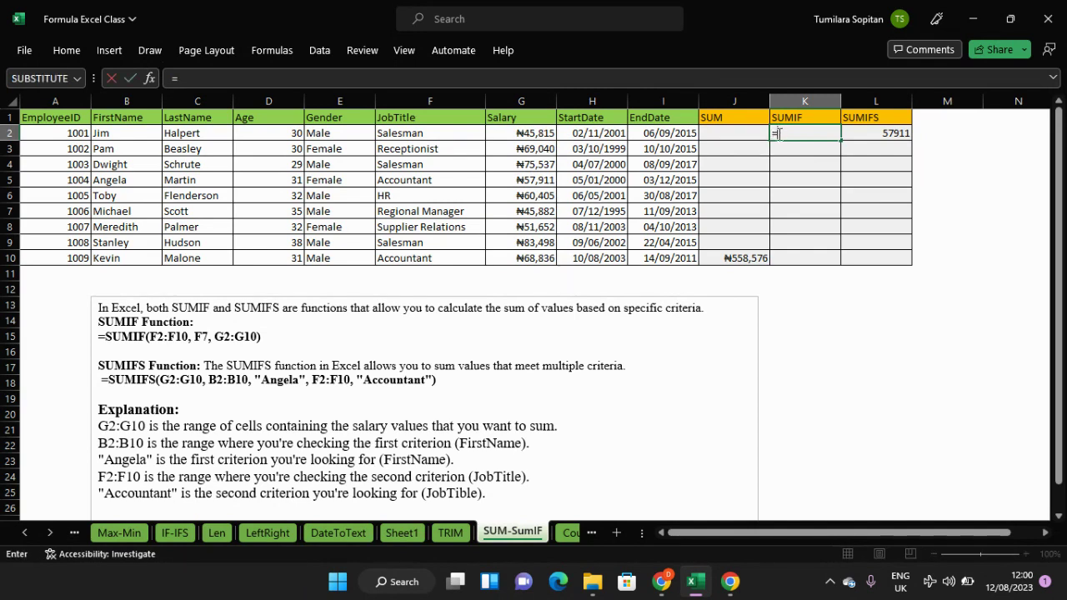
text(sumif)
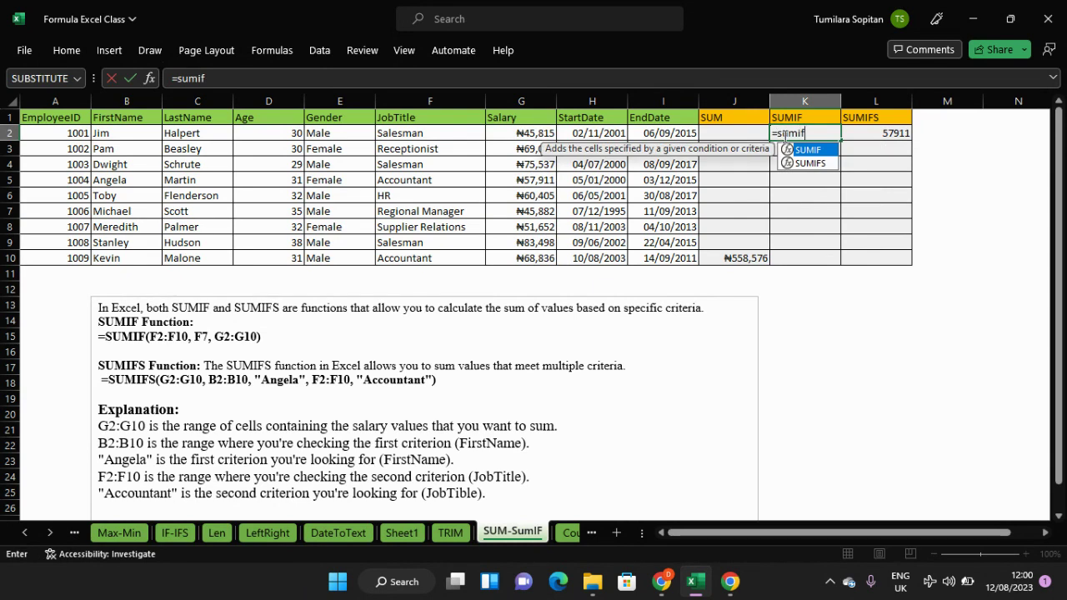
key(Tab)
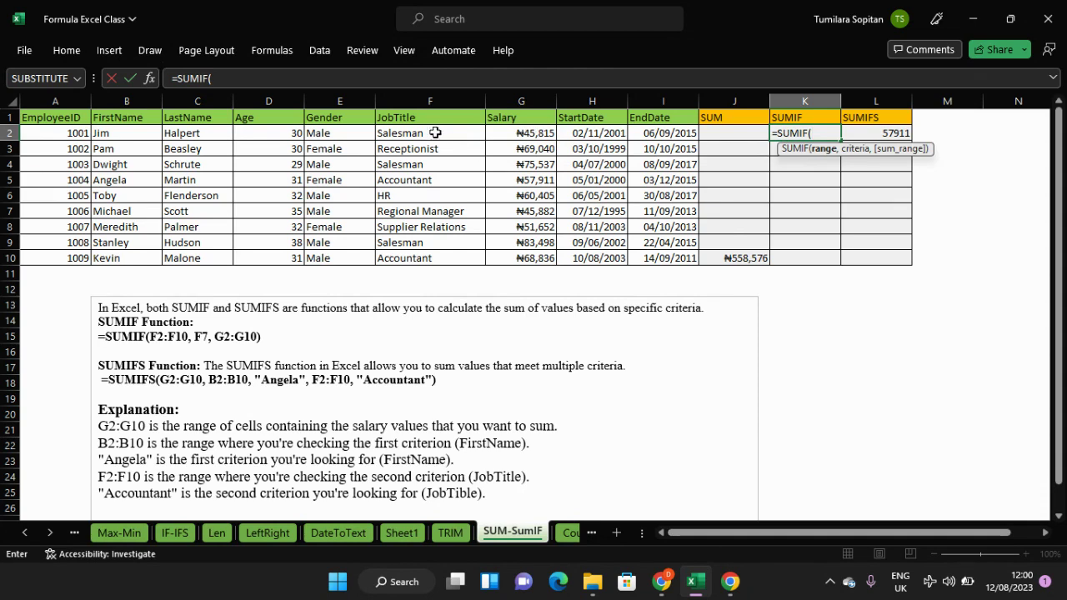
drag(437, 132, 441, 257)
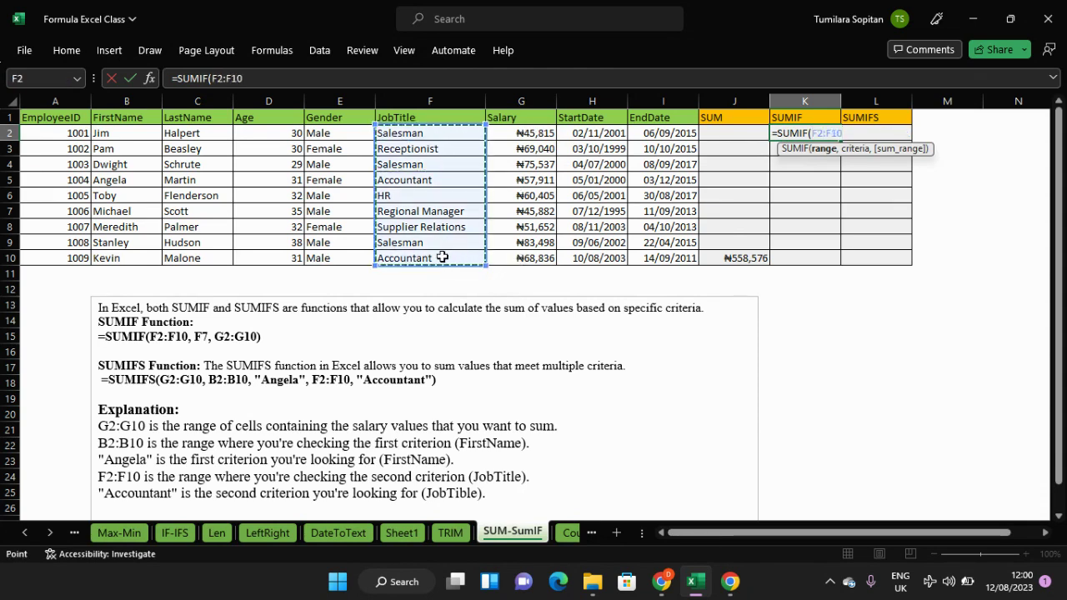
text(,)
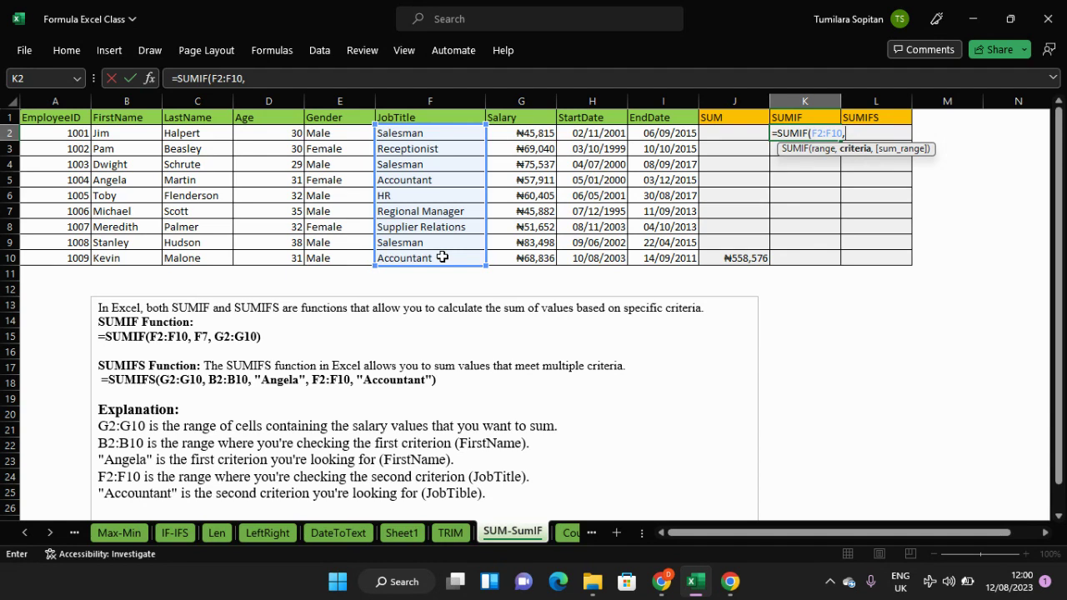
click(452, 213)
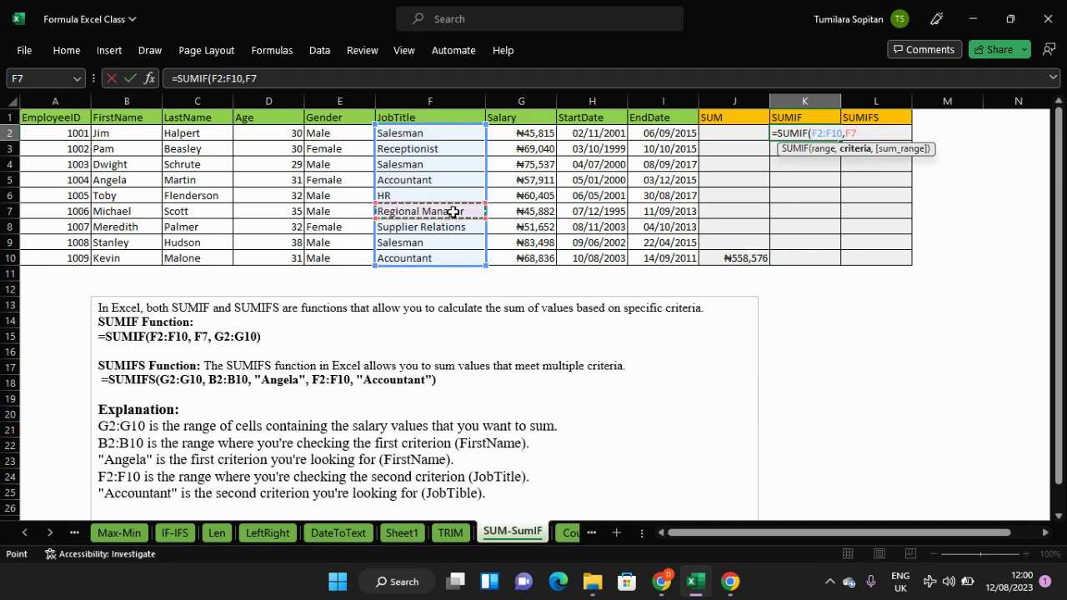
text(,)
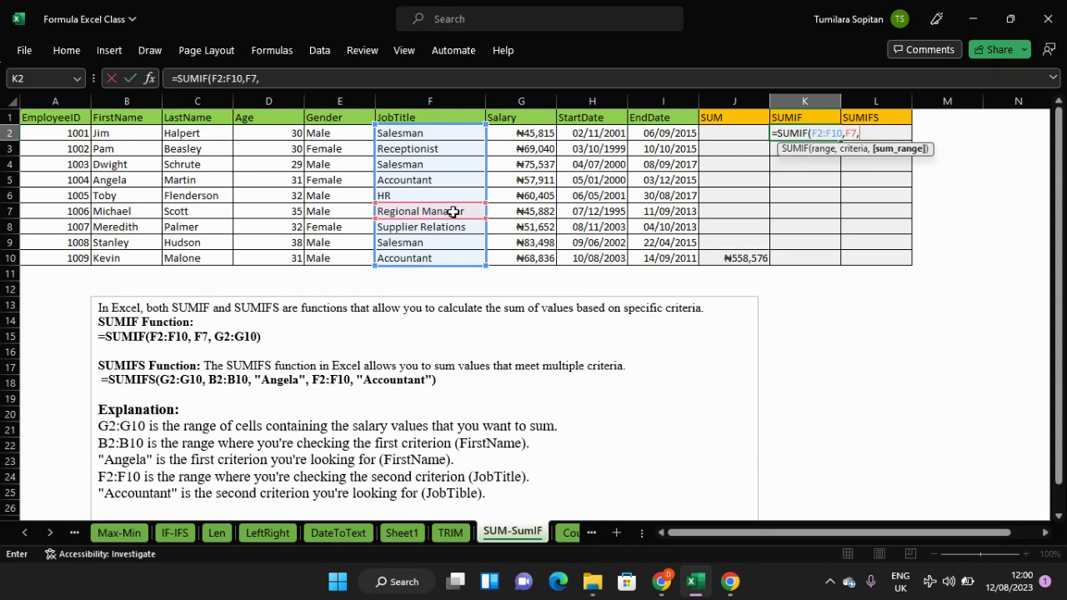
click(541, 135)
drag(543, 146, 542, 255)
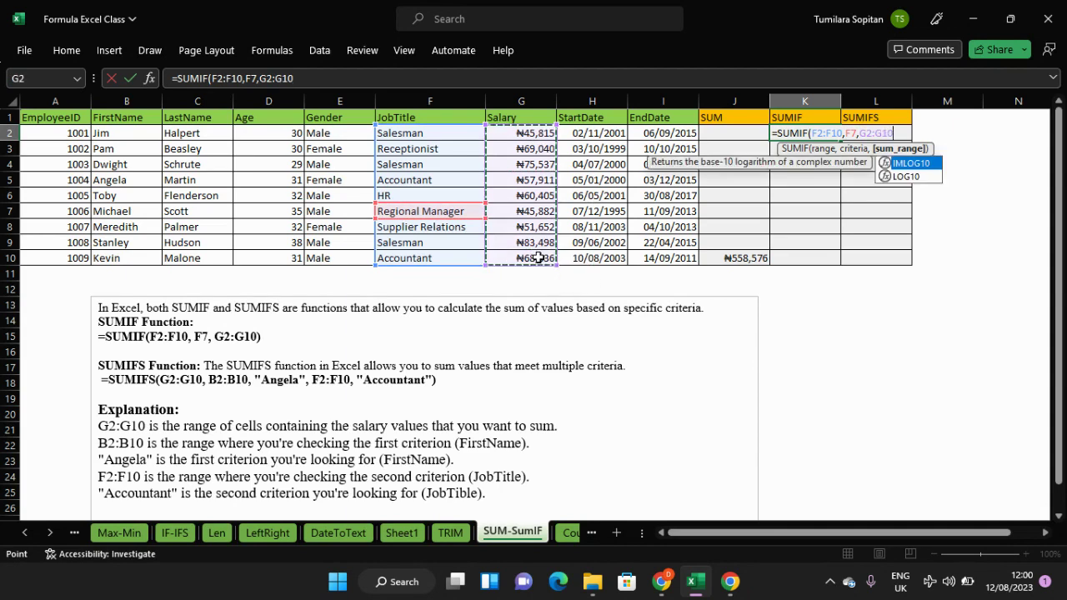
key(Return)
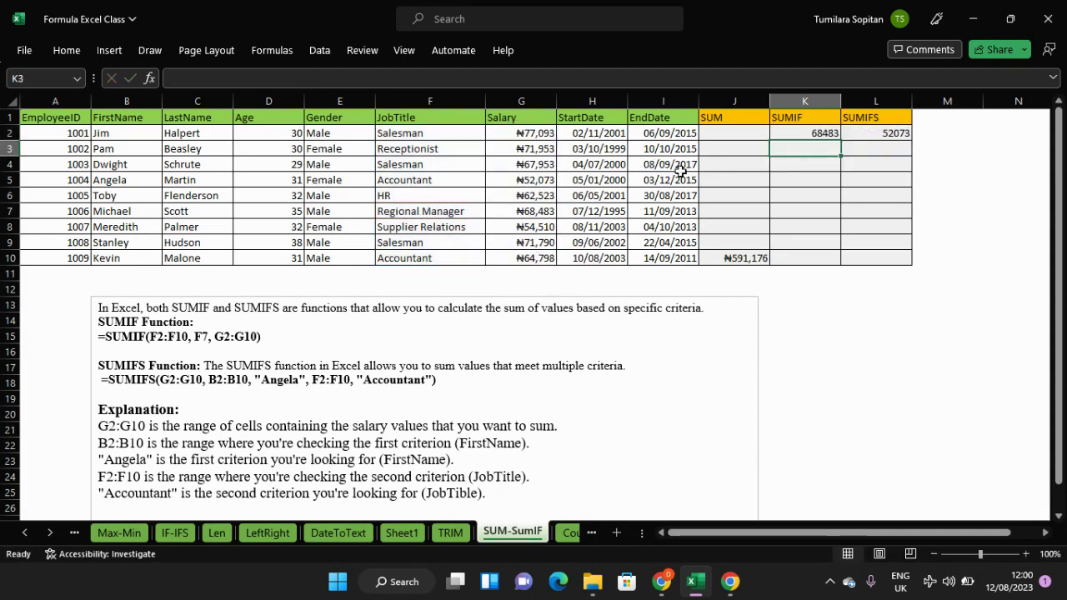
Try filling the SUMIF formula from K2 down to K10, and undo the fill.
click(824, 133)
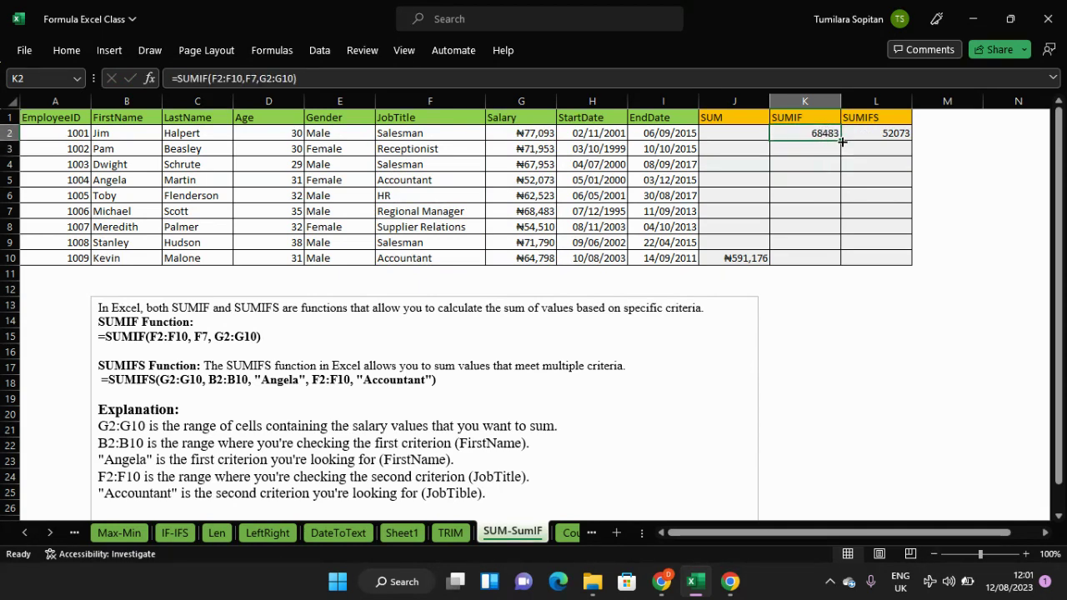
drag(842, 142, 832, 261)
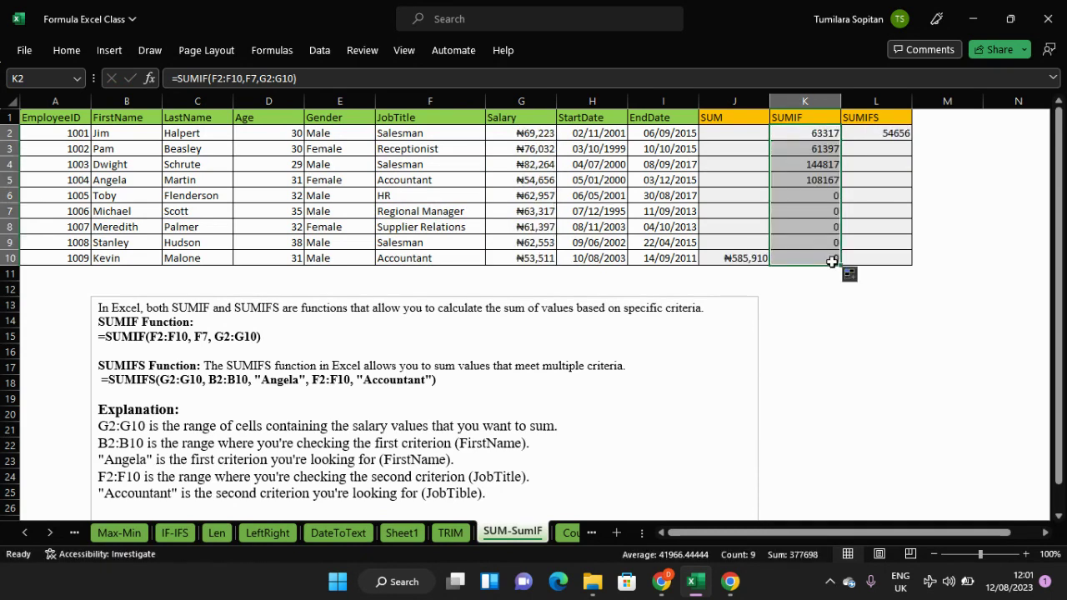
key(ctrl+z)
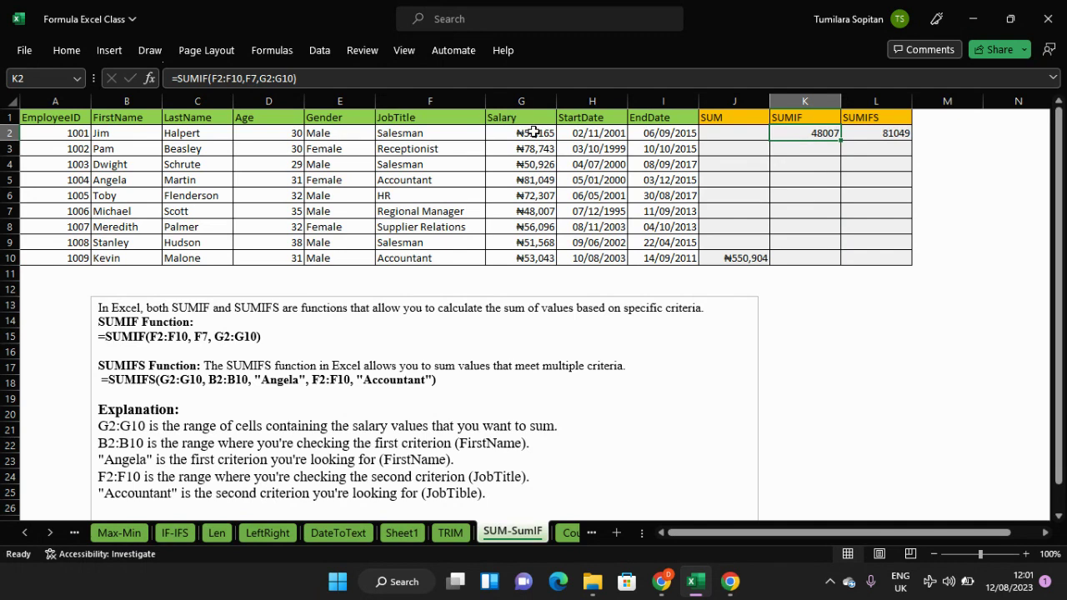
Open the existing SUMIFS formula in L2 and erase it.
click(882, 134)
double_click(882, 133)
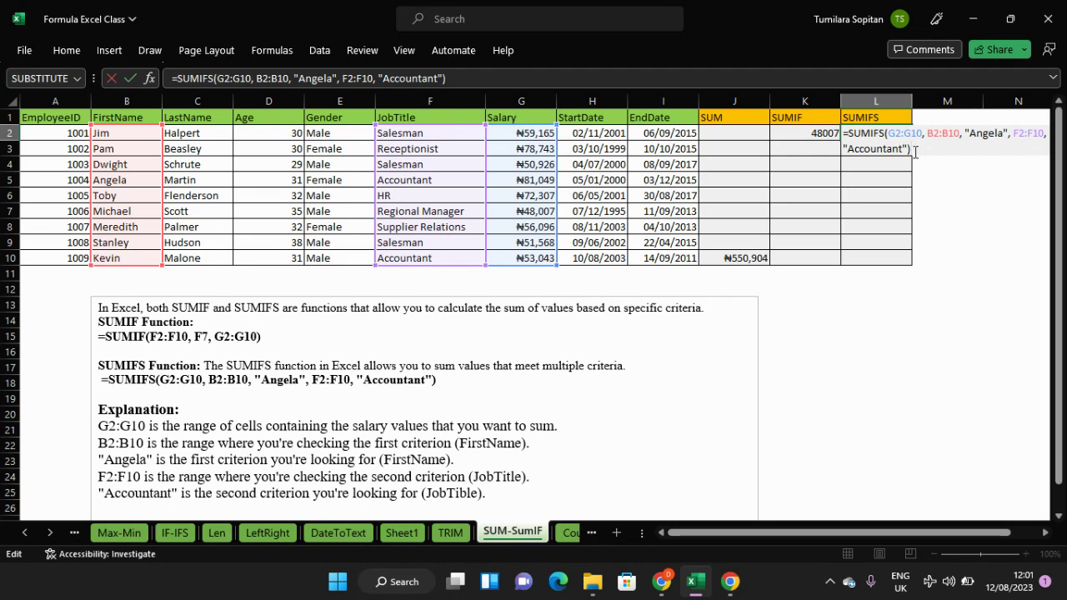
key(ctrl+a)
key(BackSpace)
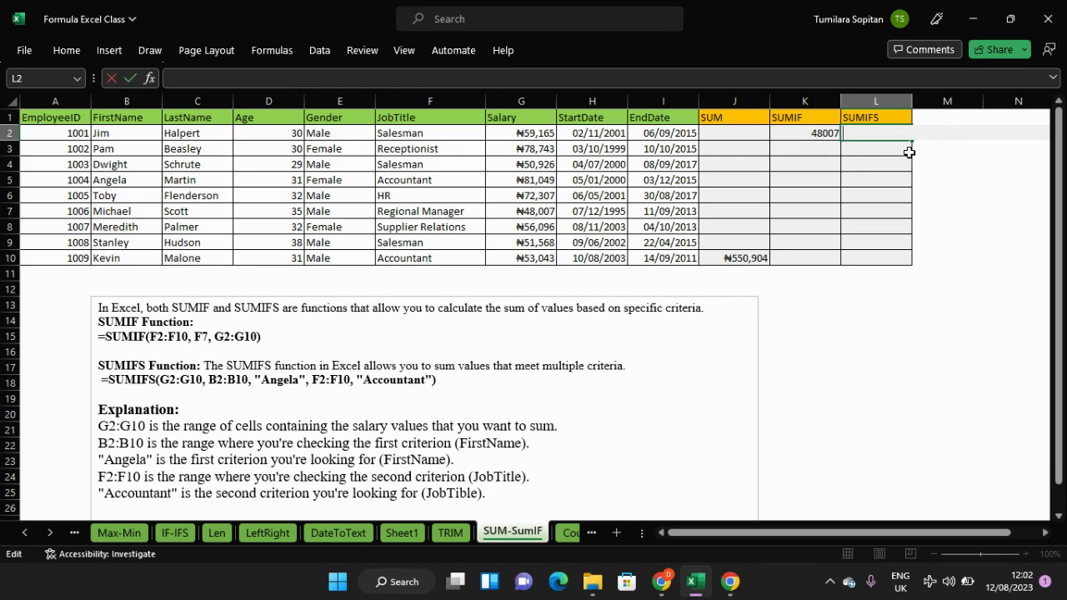
Start a SUMIFS formula in L2 with G2:G10 as the sum range and C2:C10 as the first criteria range.
text(=sum)
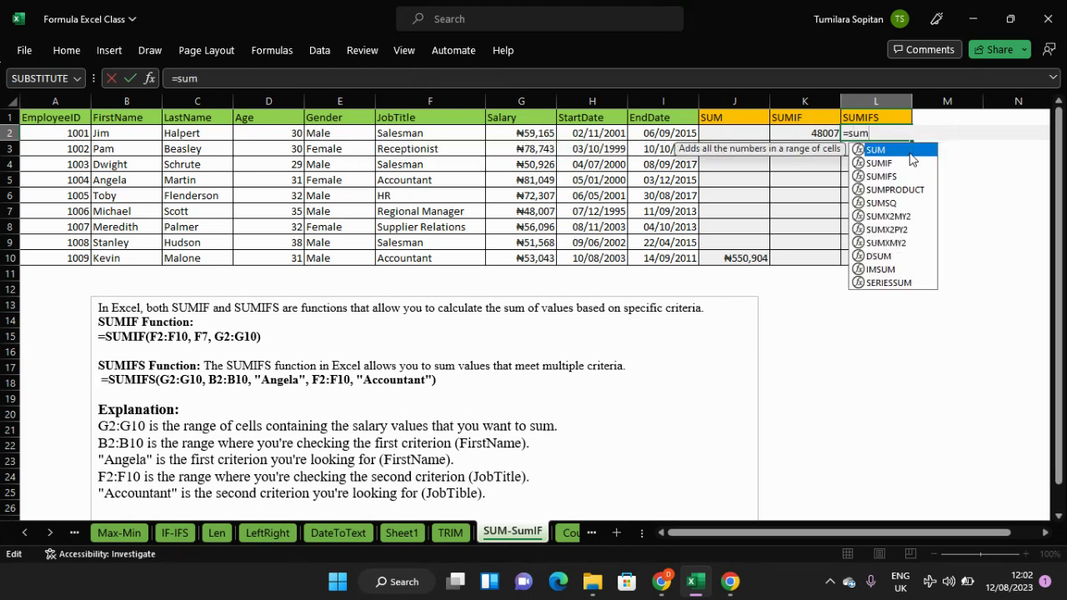
text(ifs)
key(Tab)
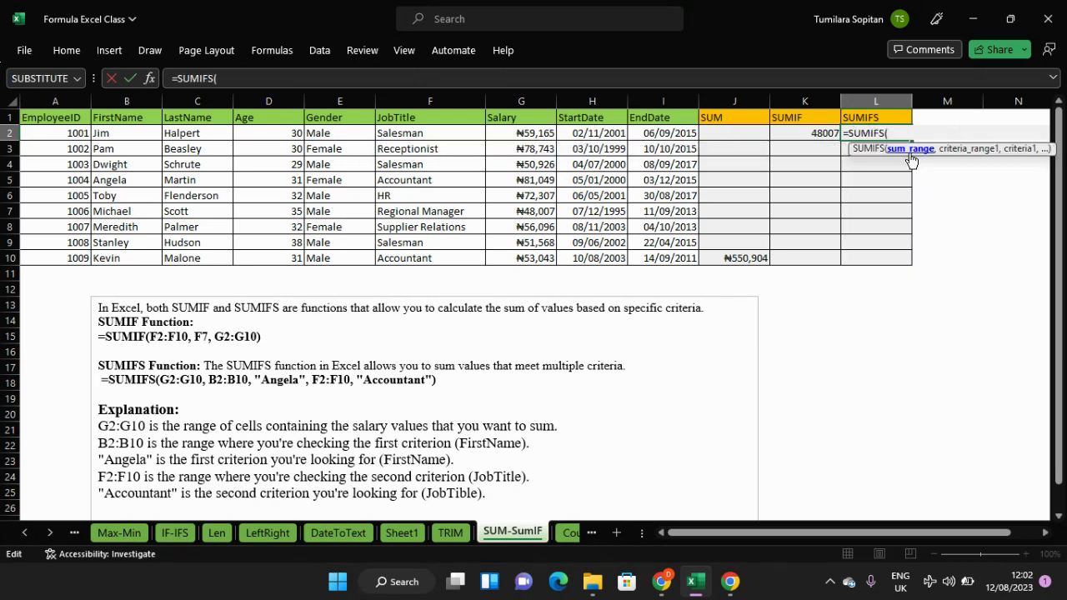
drag(521, 133, 527, 256)
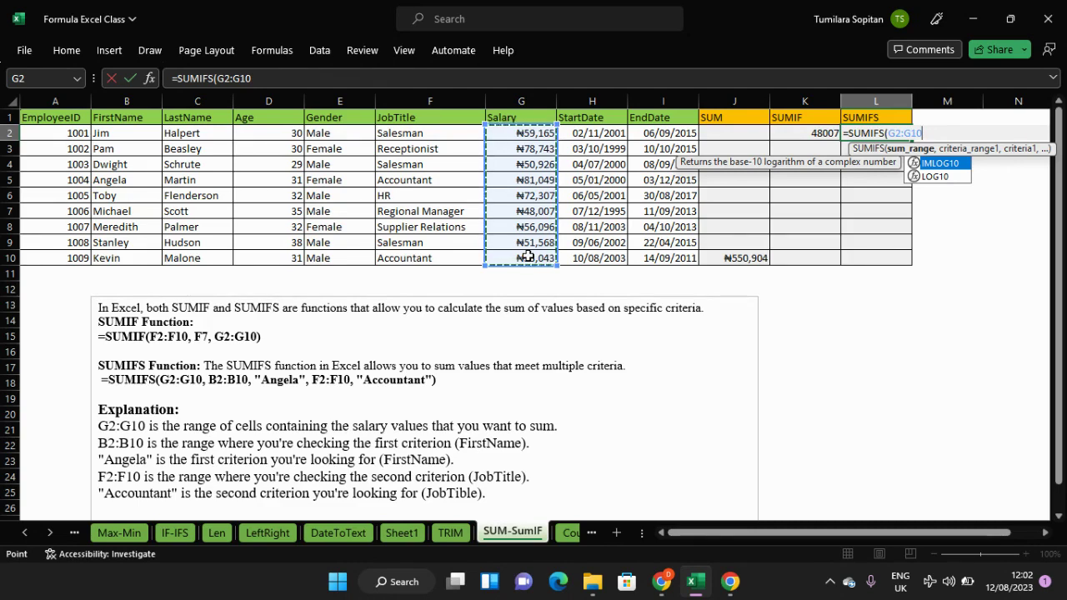
text(,)
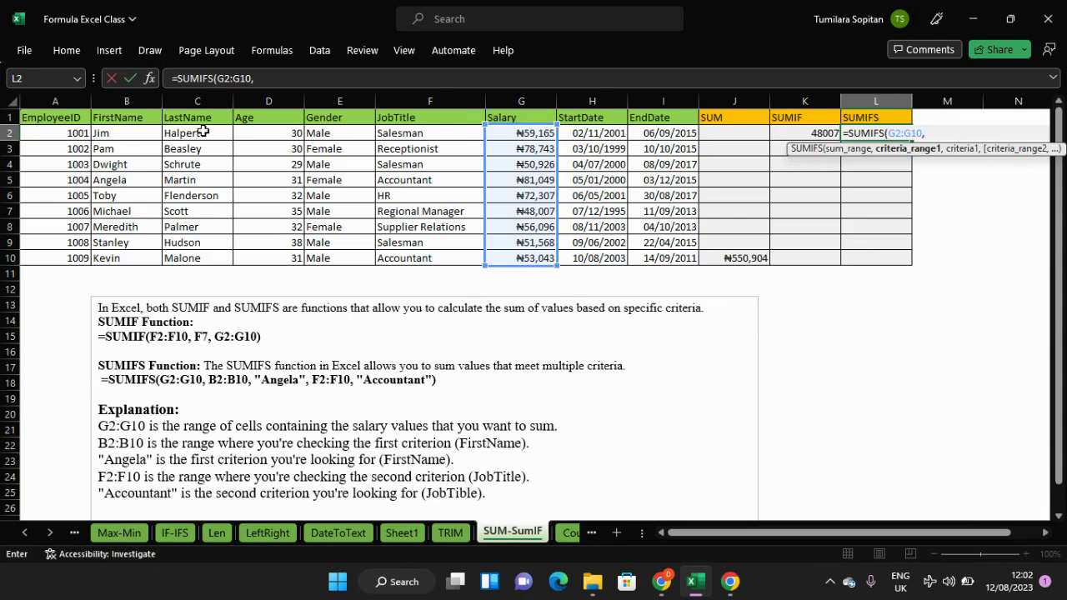
drag(202, 132, 209, 257)
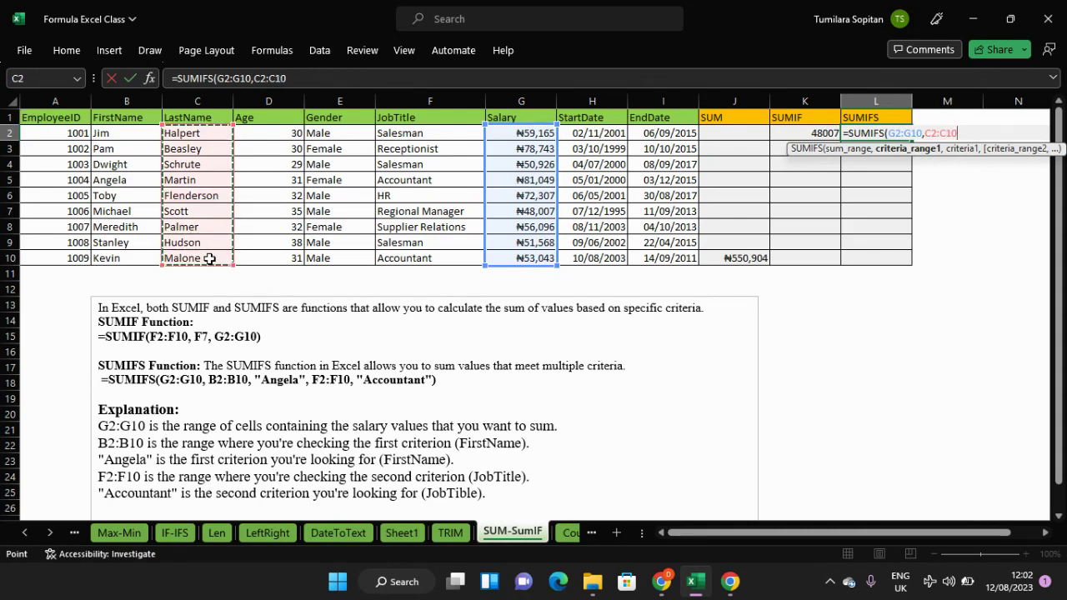
text(,)
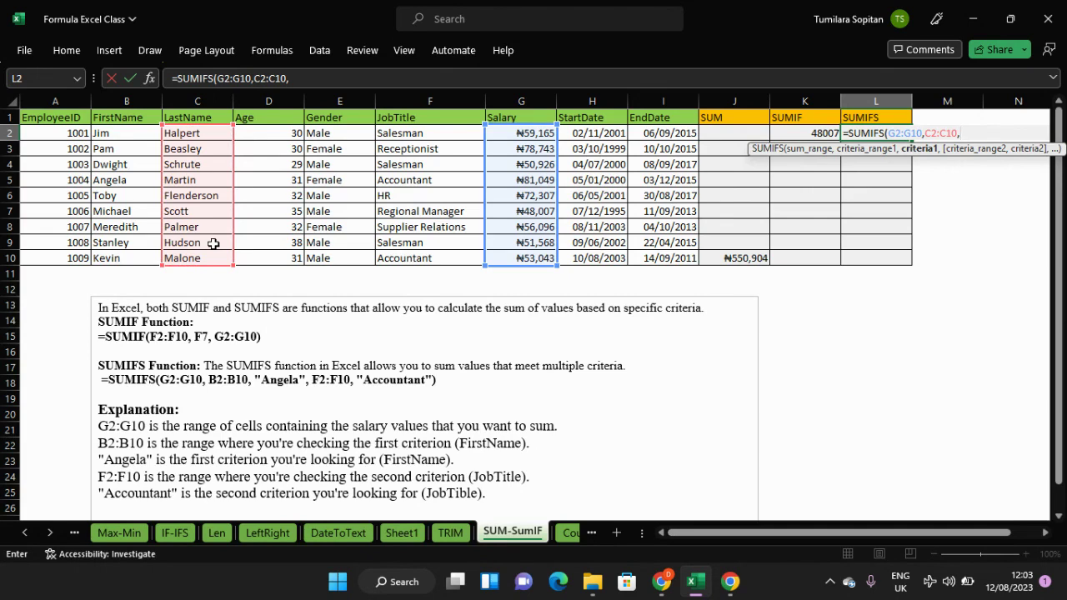
click(202, 202)
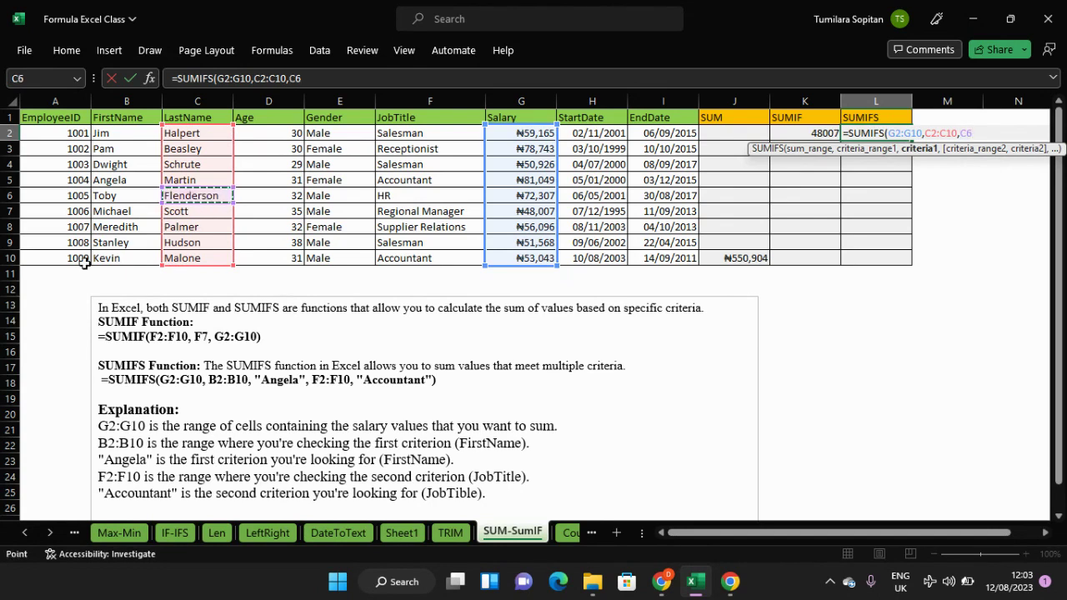
key(BackSpace)
key(BackSpace)
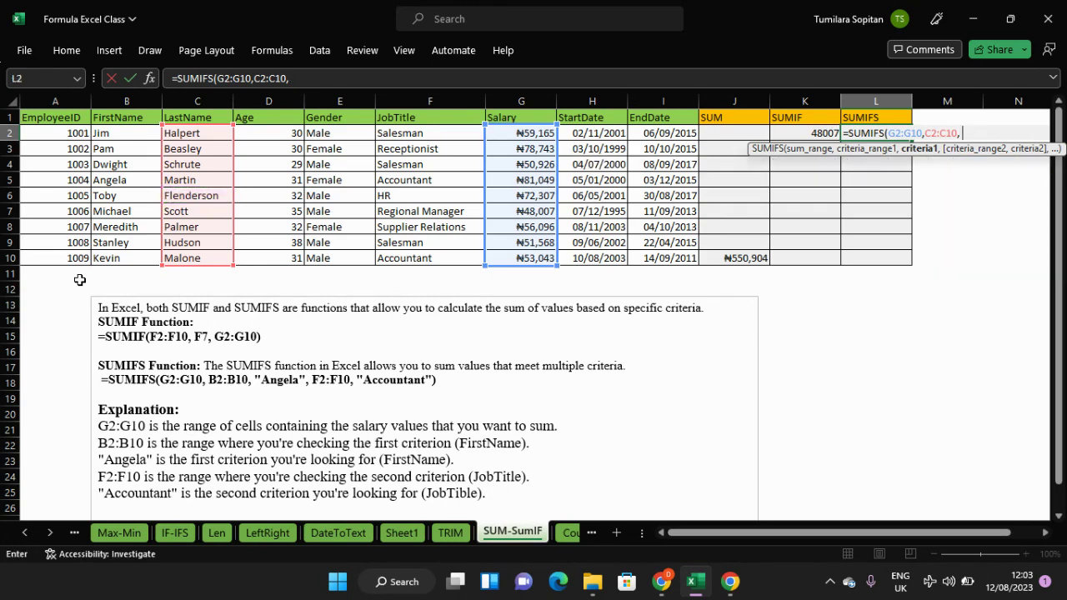
Give the SUMIFS formula in L2 the employee's last name from C6 as its first criterion, written as quoted text.
text("")
key(Left)
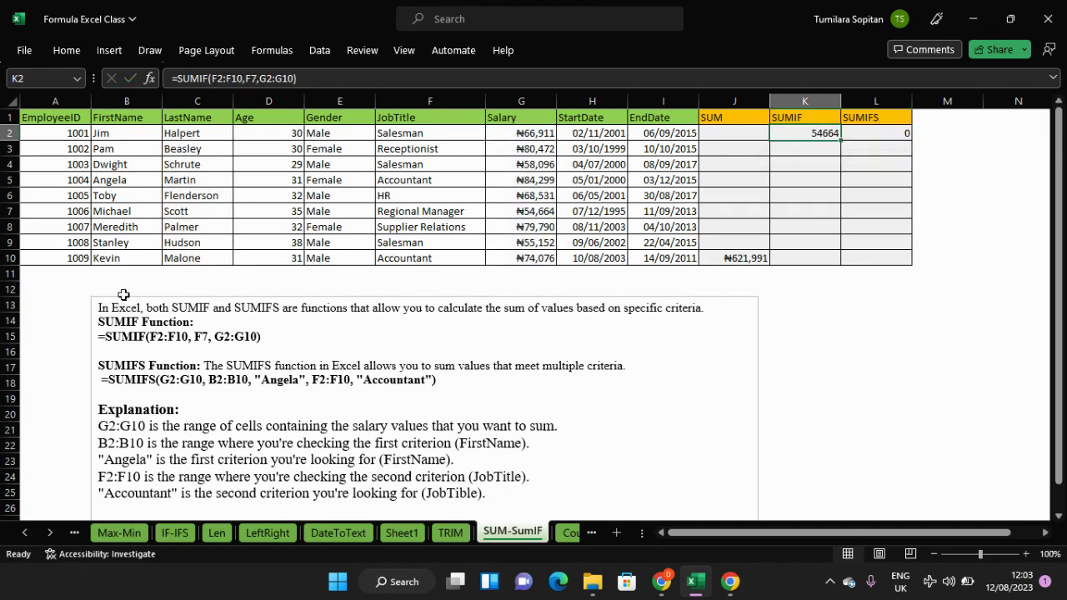
click(895, 138)
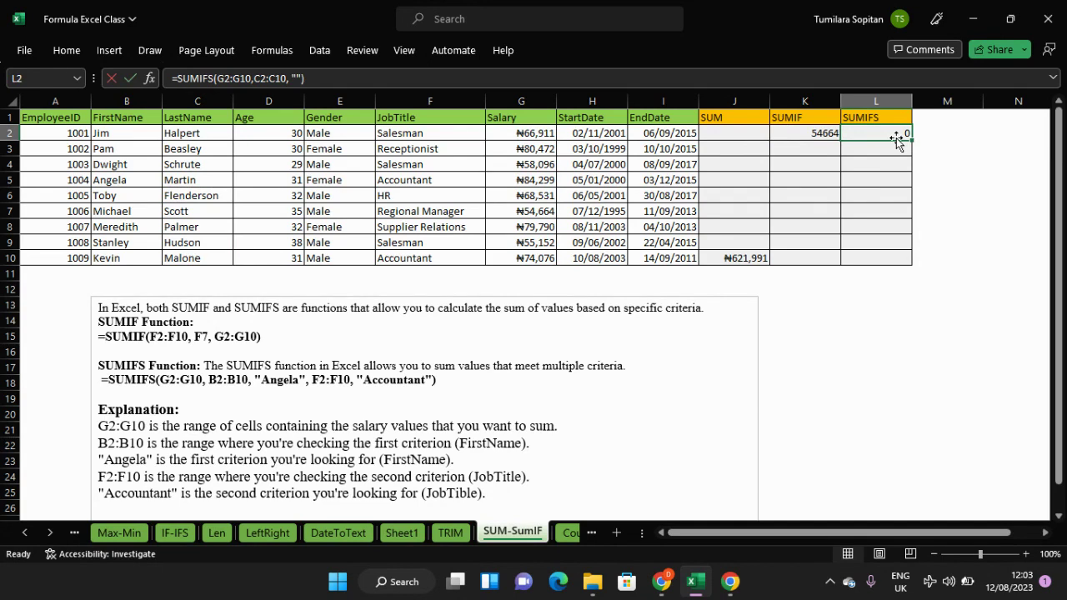
double_click(896, 138)
key(Left)
key(Left)
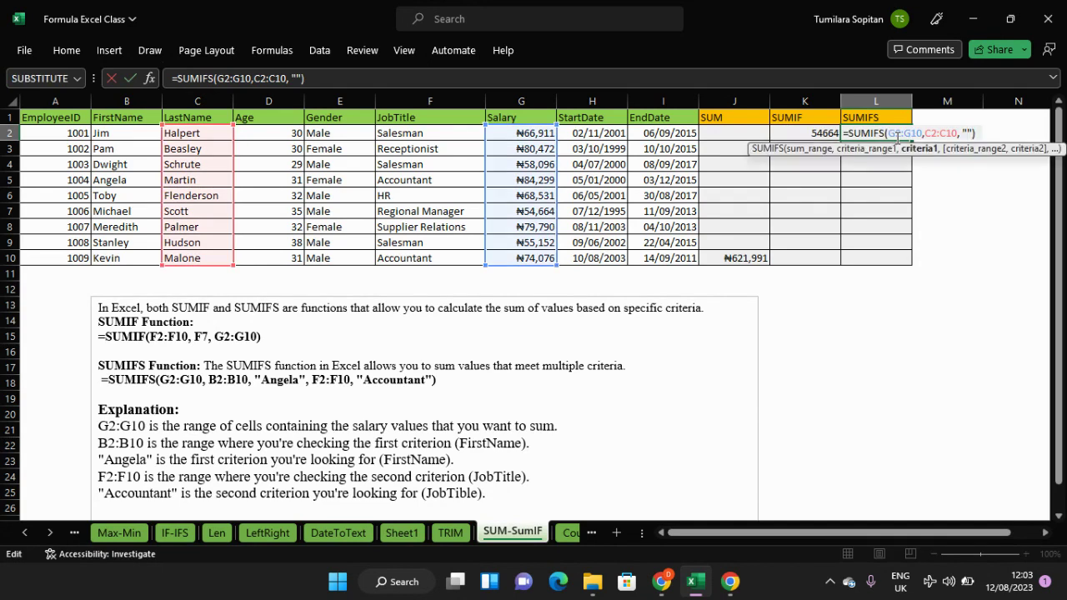
text(F)
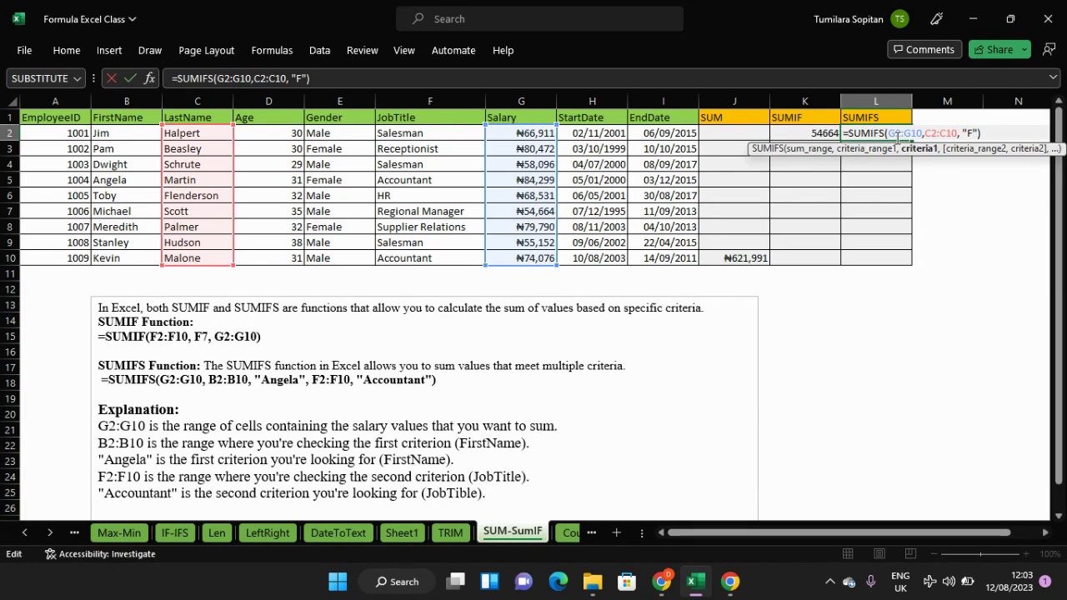
text(lenderson)
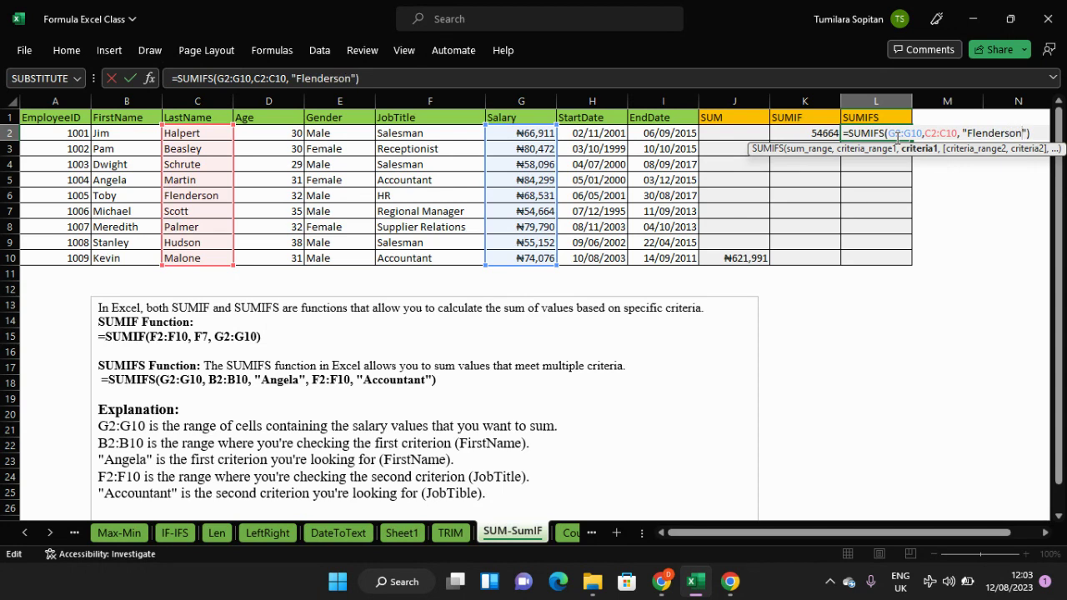
Add F2:F10 as the second criteria range of the L2 SUMIFS formula, followed by an empty pair of quotation marks.
key(Right)
text(,)
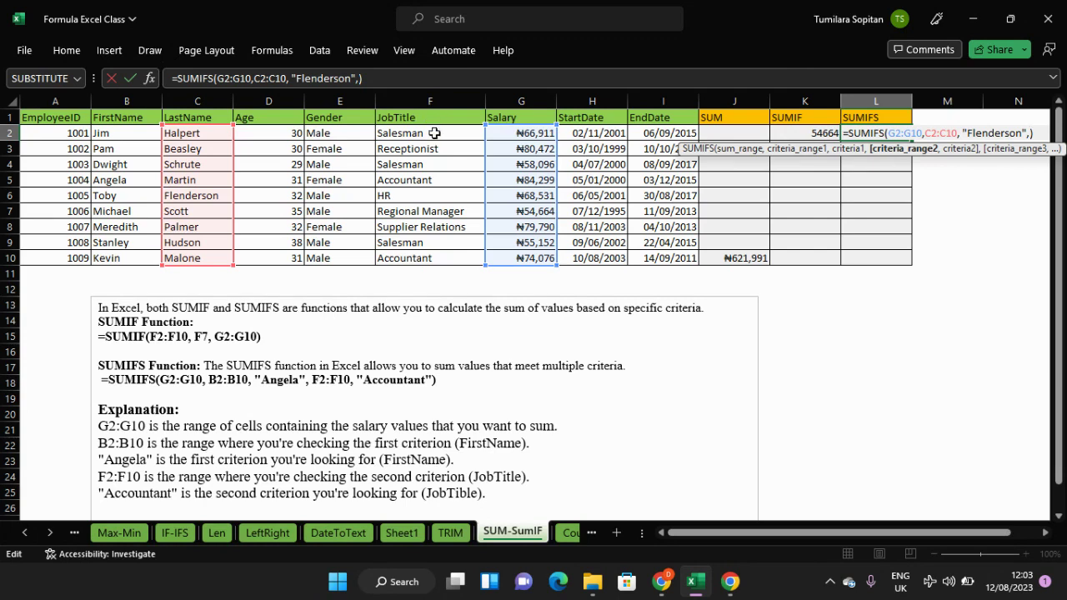
drag(437, 133, 452, 265)
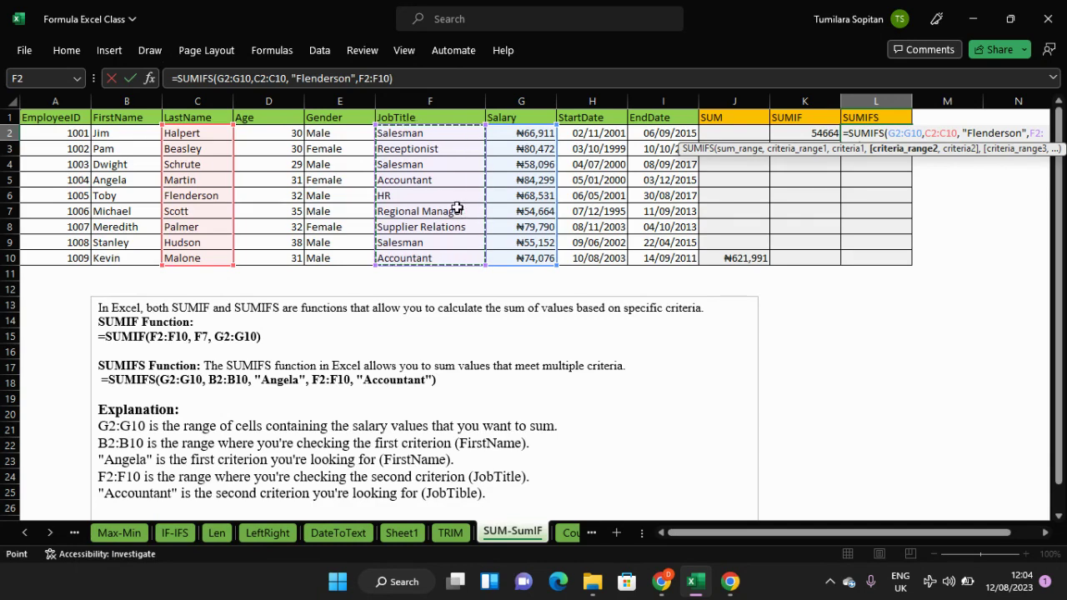
drag(806, 533, 842, 534)
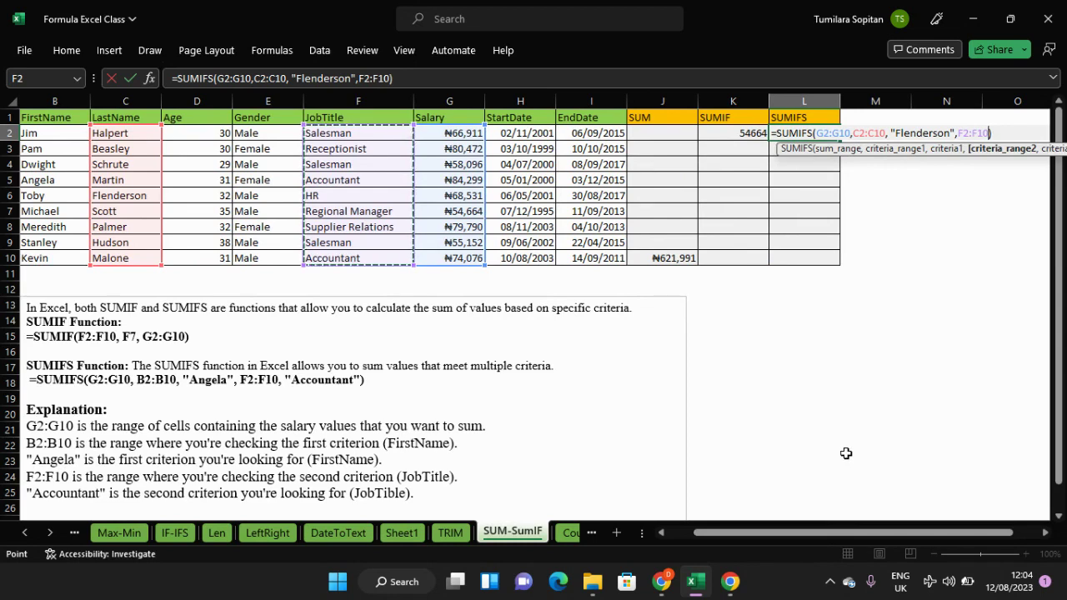
text(, )
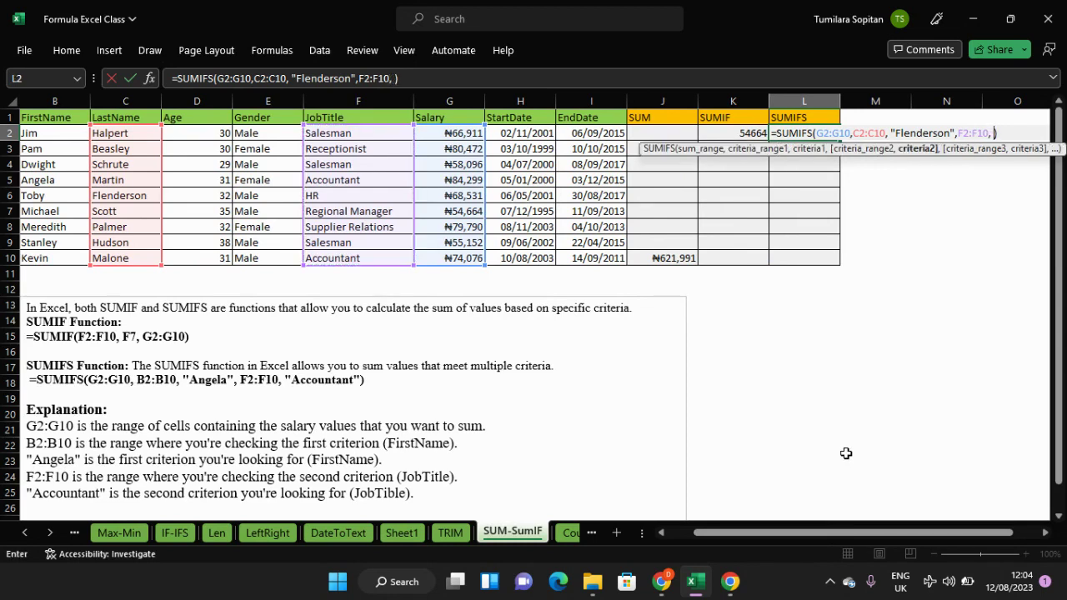
text("")
key(Left)
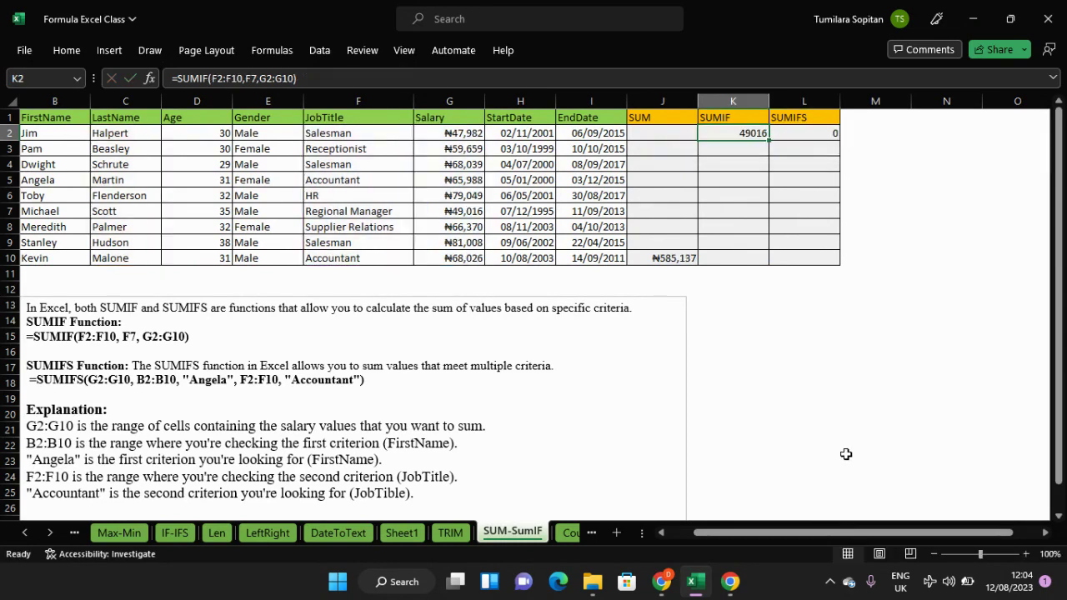
Fill in "Regional Manager" as the second criterion of the SUMIFS formula in L2 and commit the formula.
click(801, 133)
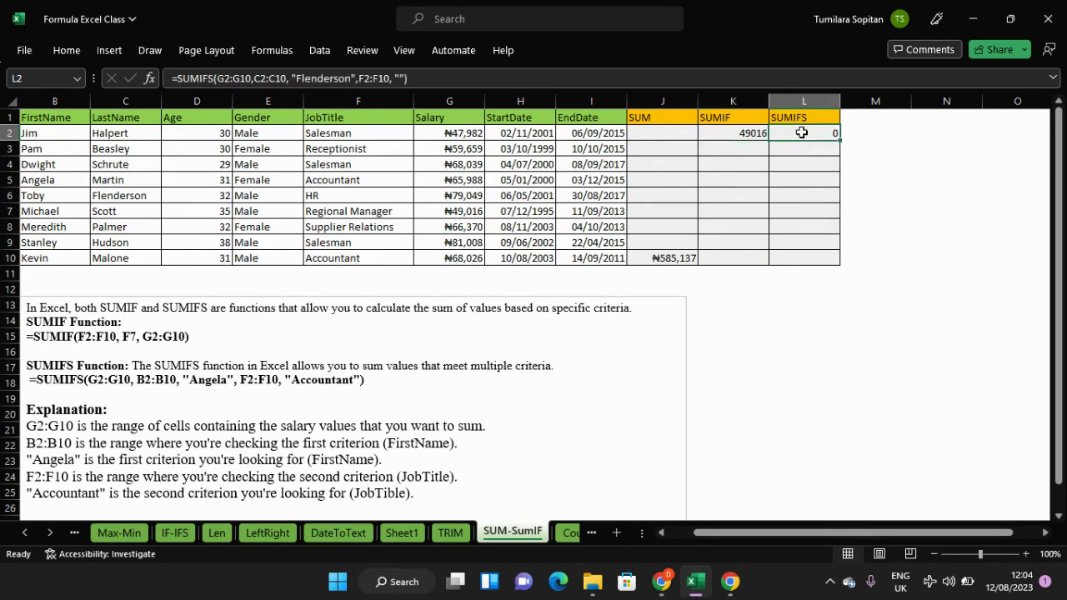
double_click(801, 133)
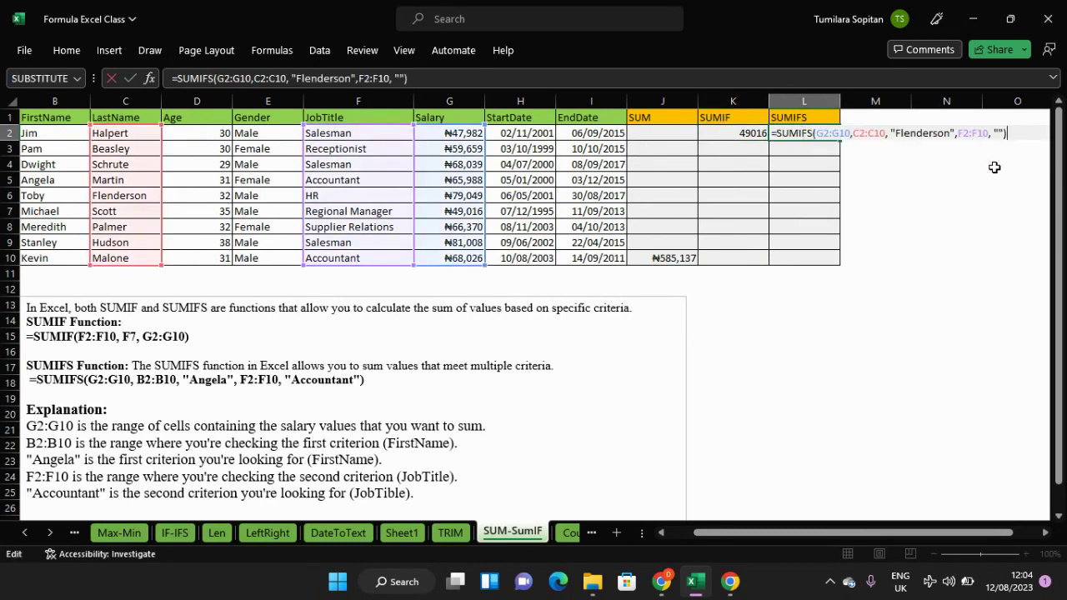
key(Left)
key(Left)
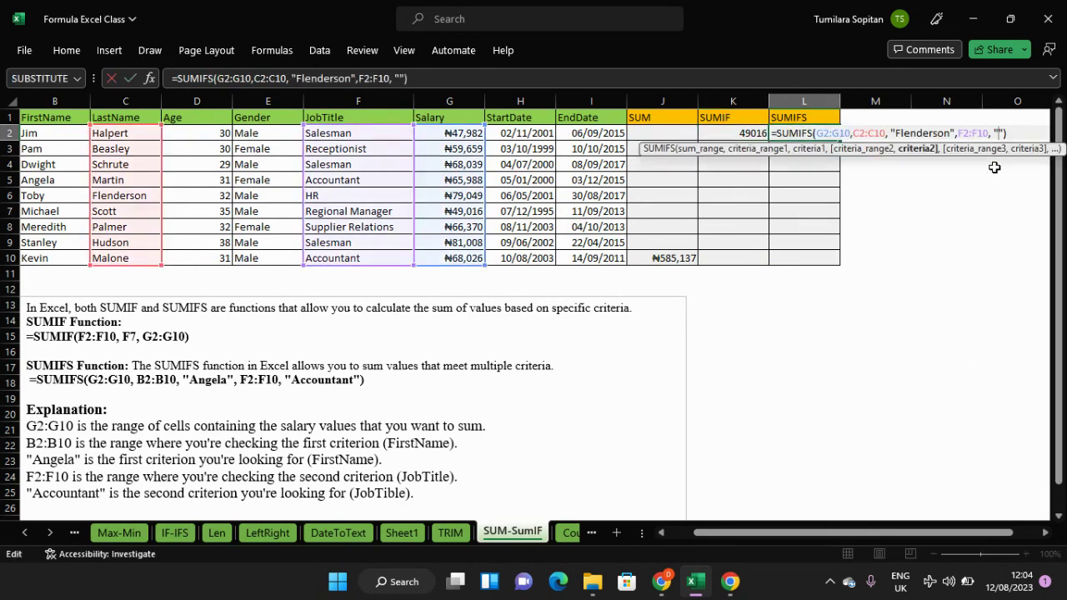
text(Regional)
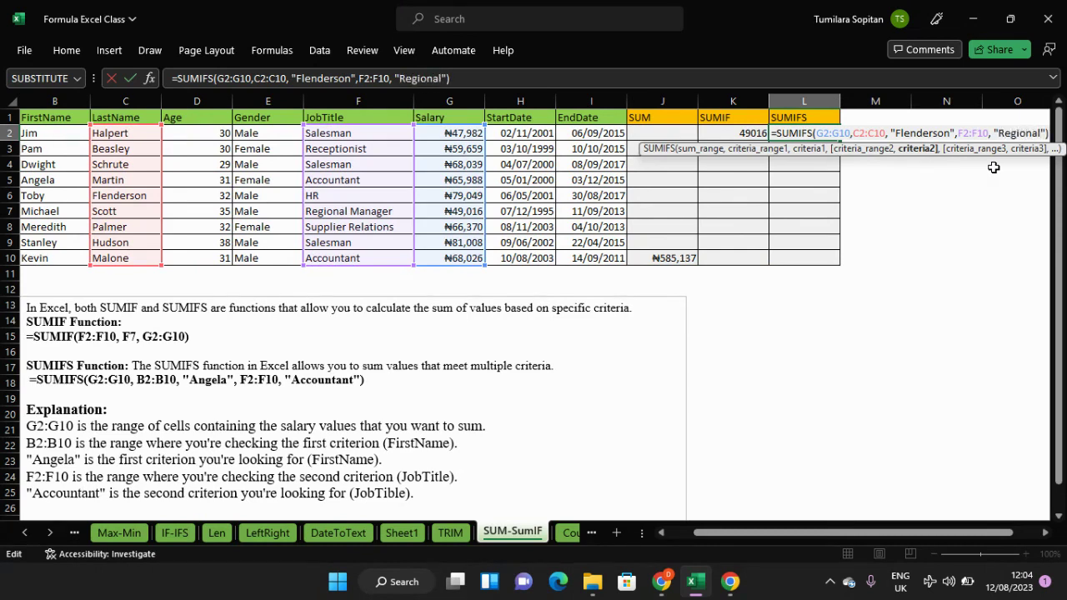
text( Ma)
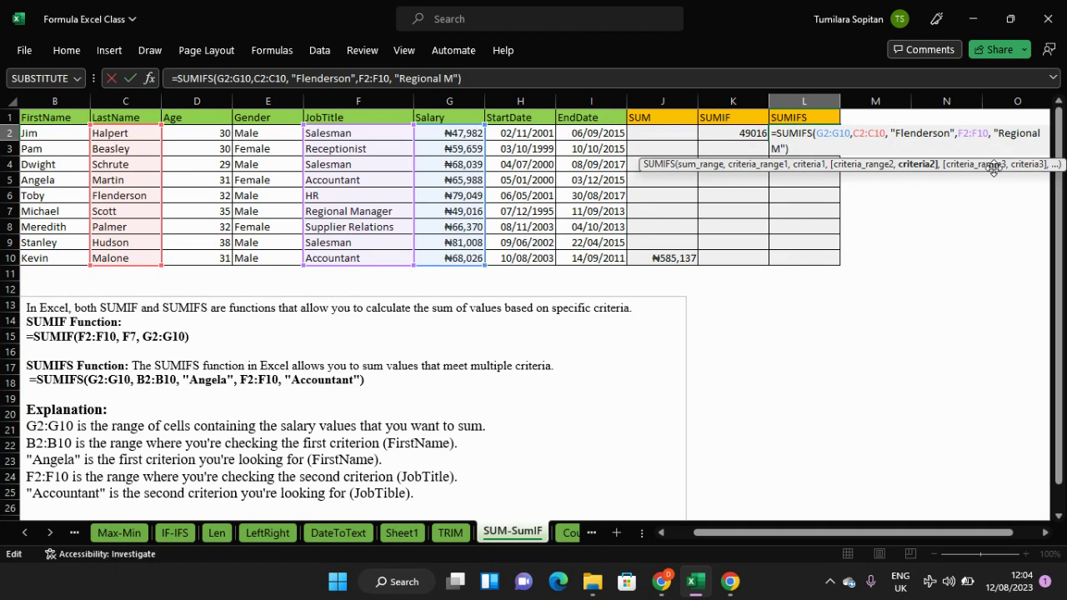
text(nager)
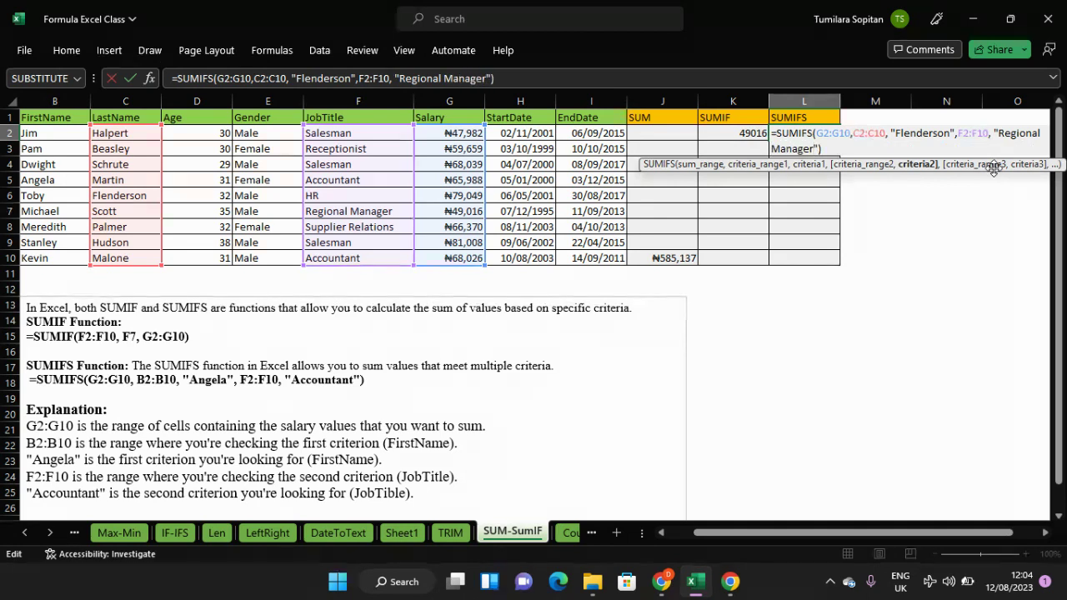
key(Right)
key(Return)
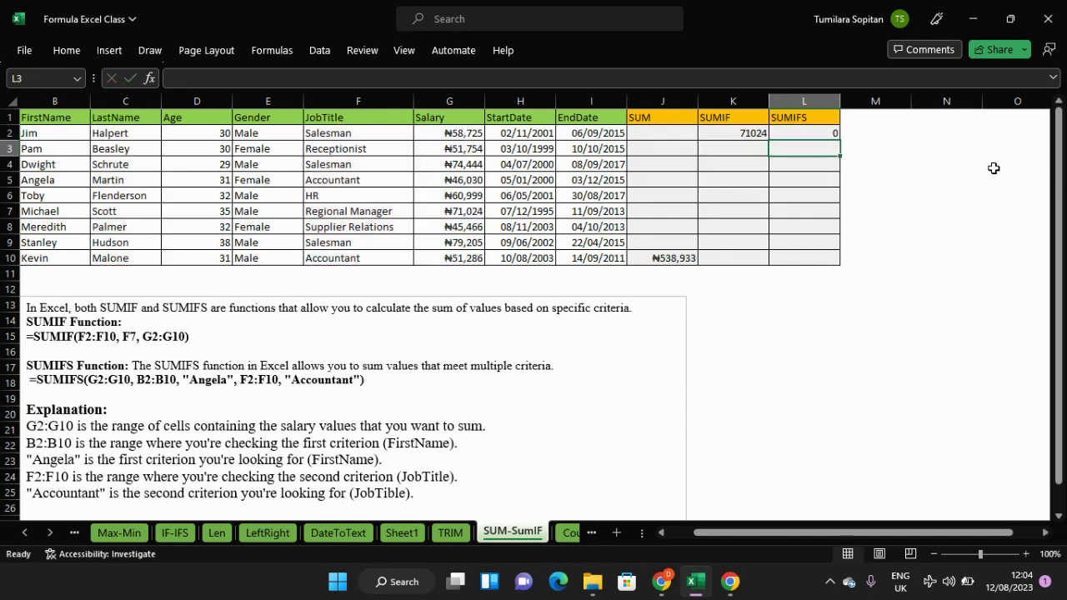
Erase the SUMIFS formula from L2, and undo back to its version with the empty second criterion.
click(804, 132)
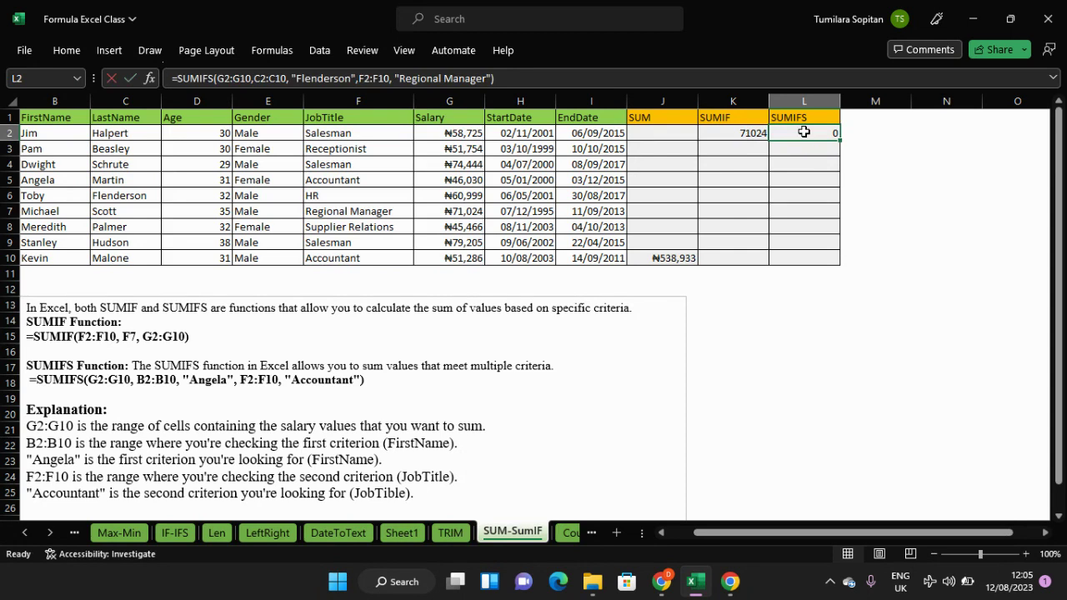
key(BackSpace)
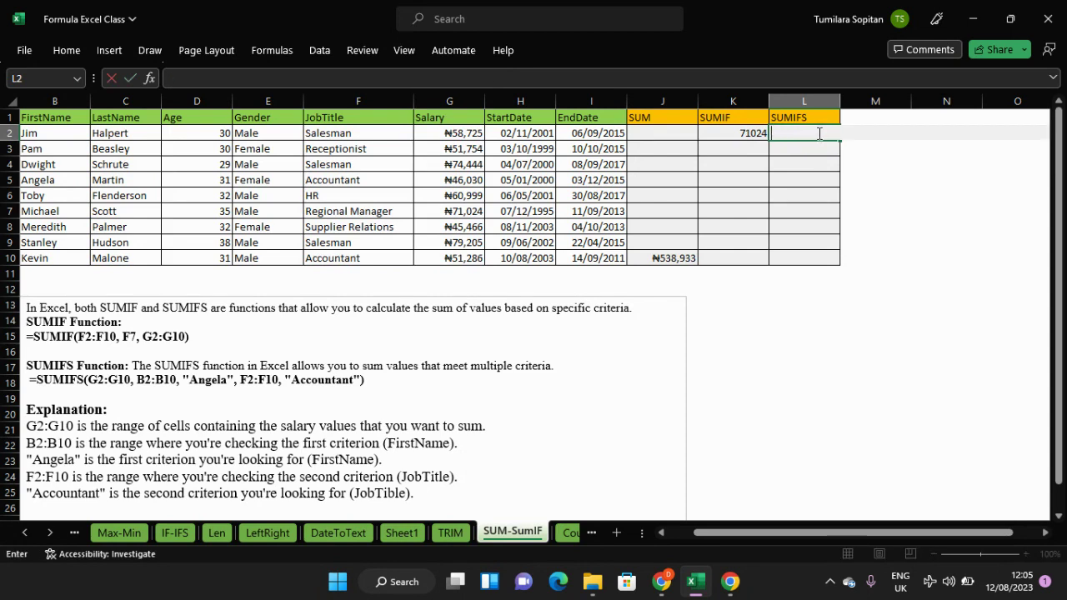
click(807, 223)
click(802, 134)
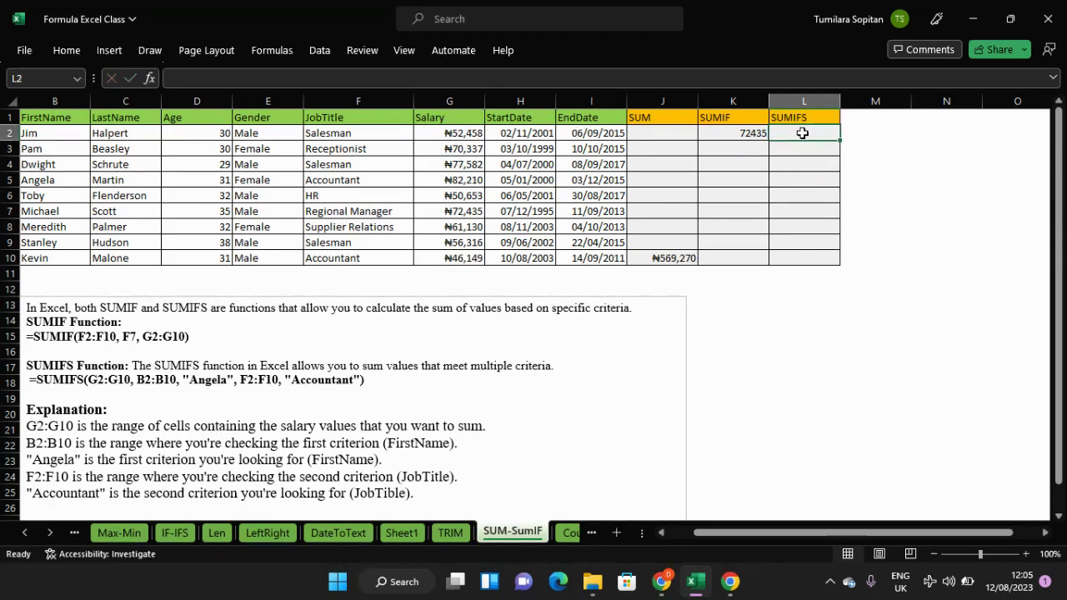
key(ctrl+z)
key(ctrl+z)
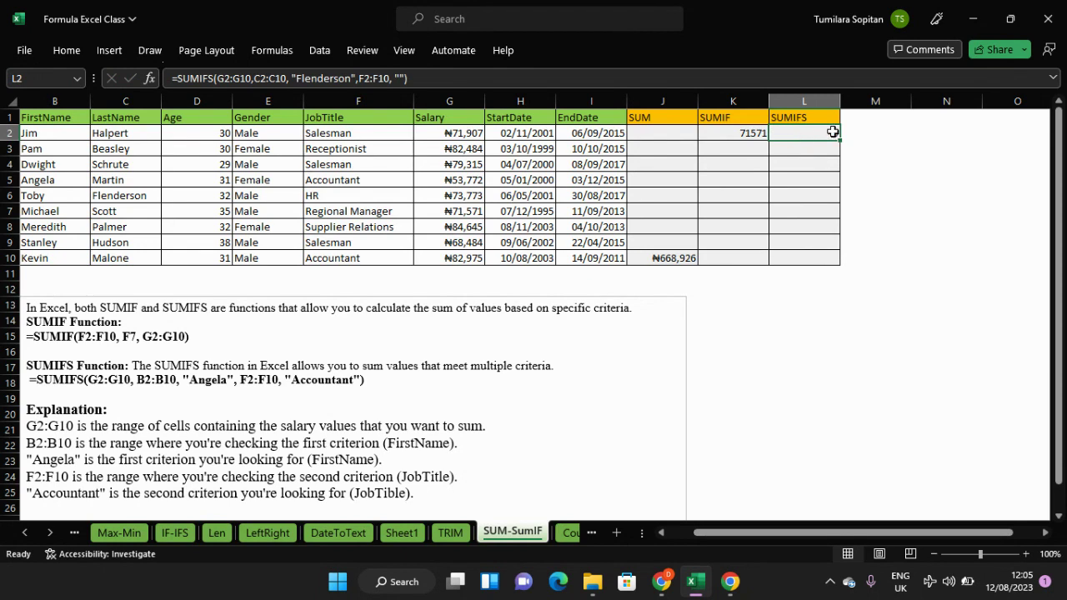
Set the second SUMIFS criterion in L2 to "Regional Manager" and enter the formula as an array formula.
key(F2)
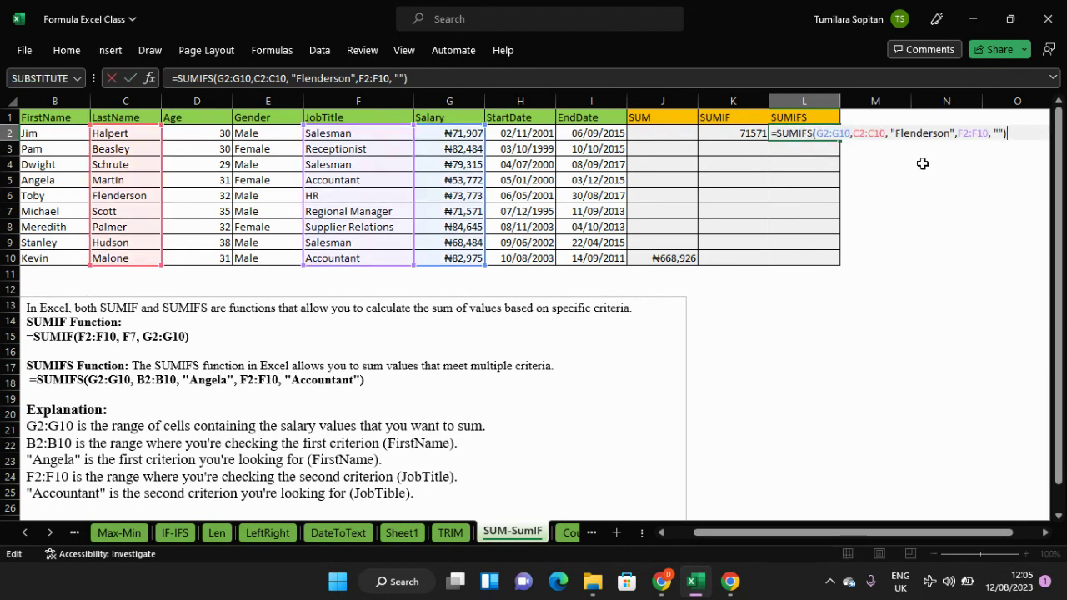
key(Left)
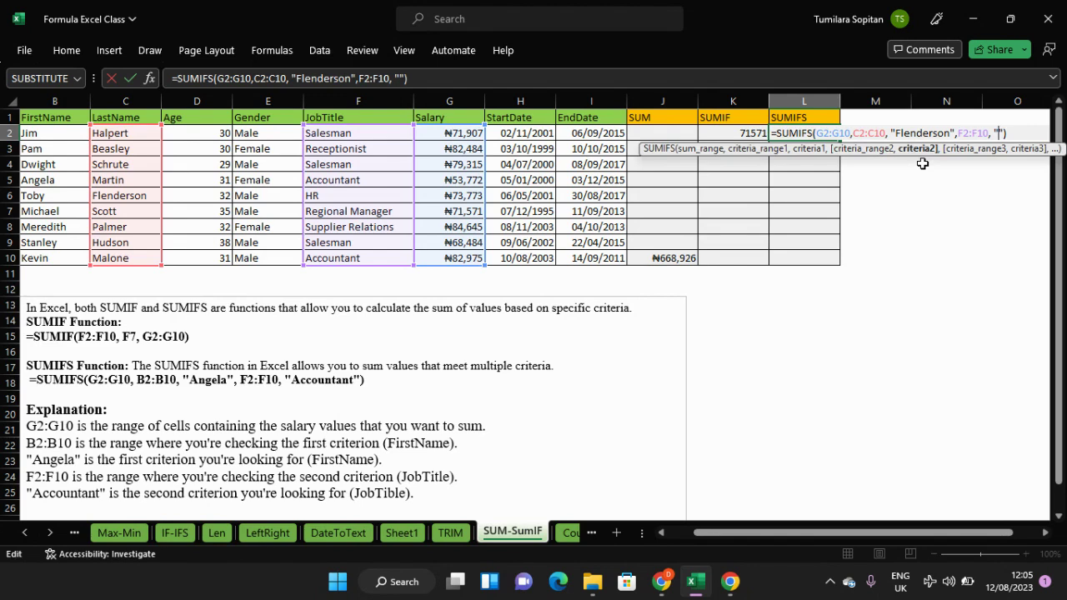
text(Regional )
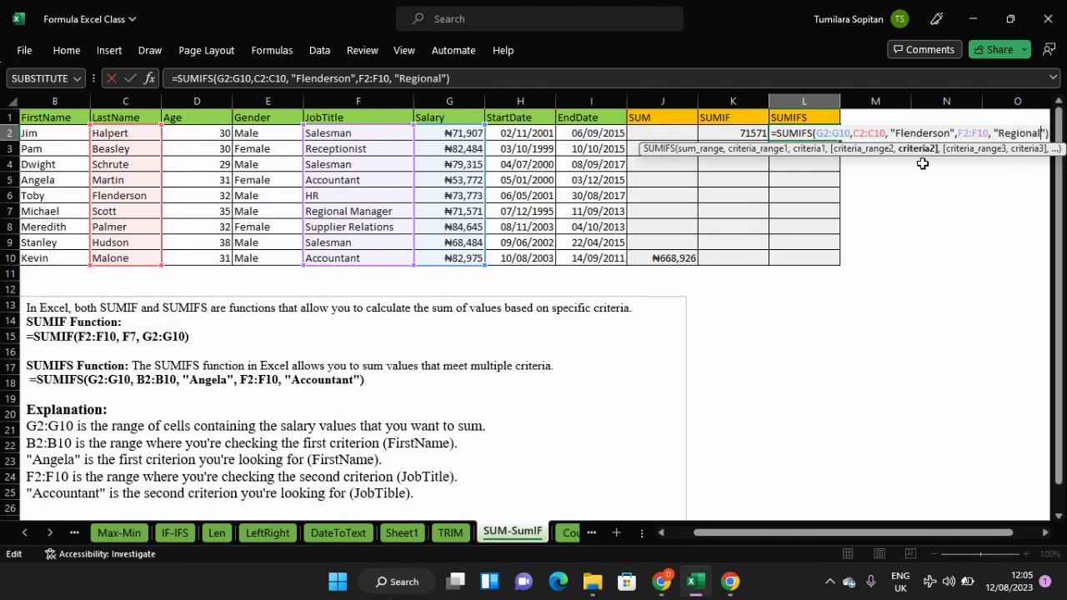
text(Manager)
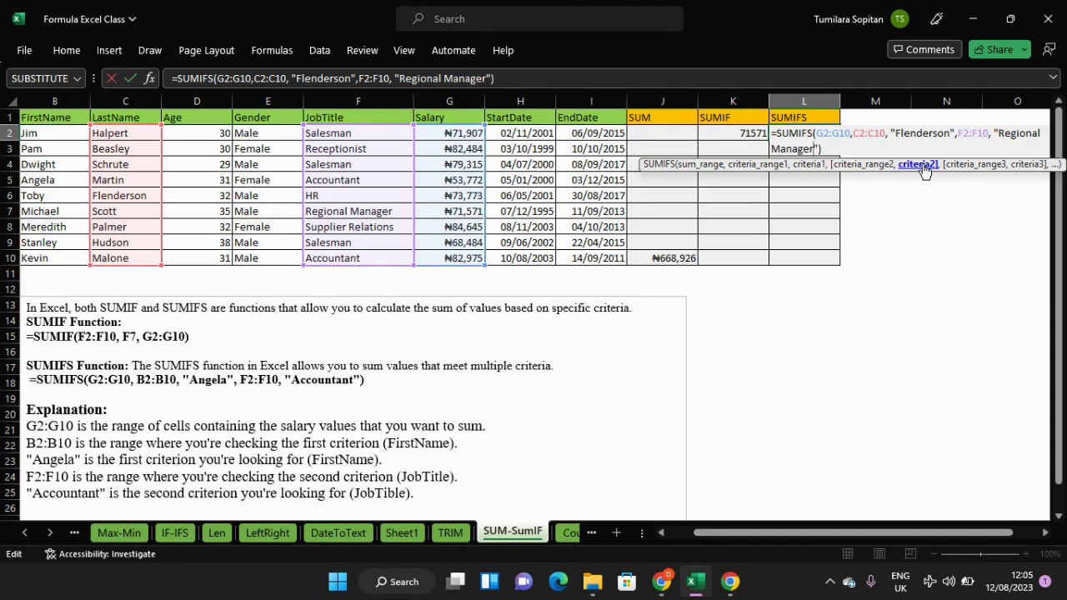
key(Right)
key(Right)
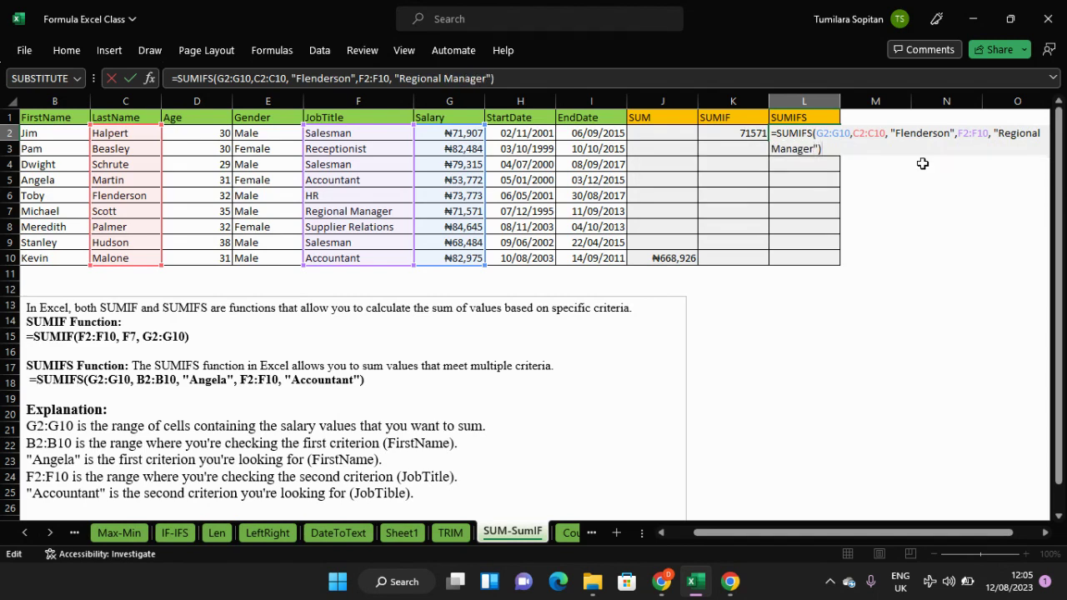
key(ctrl+shift+Return)
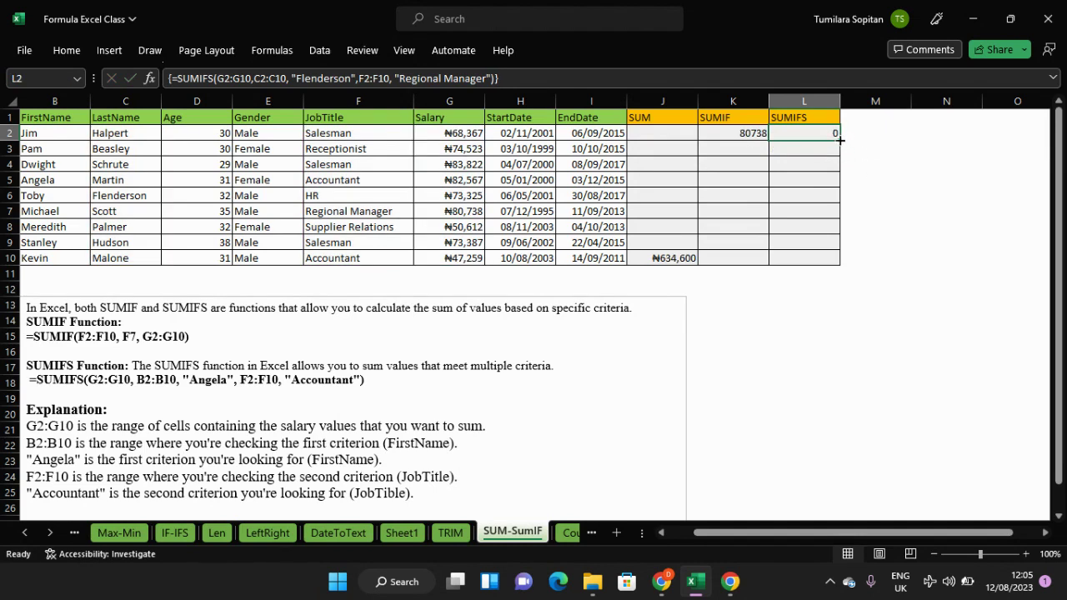
Fill the L2 SUMIFS formula down to L10, and re-enter the formula in L2 as an array formula.
drag(840, 140, 813, 258)
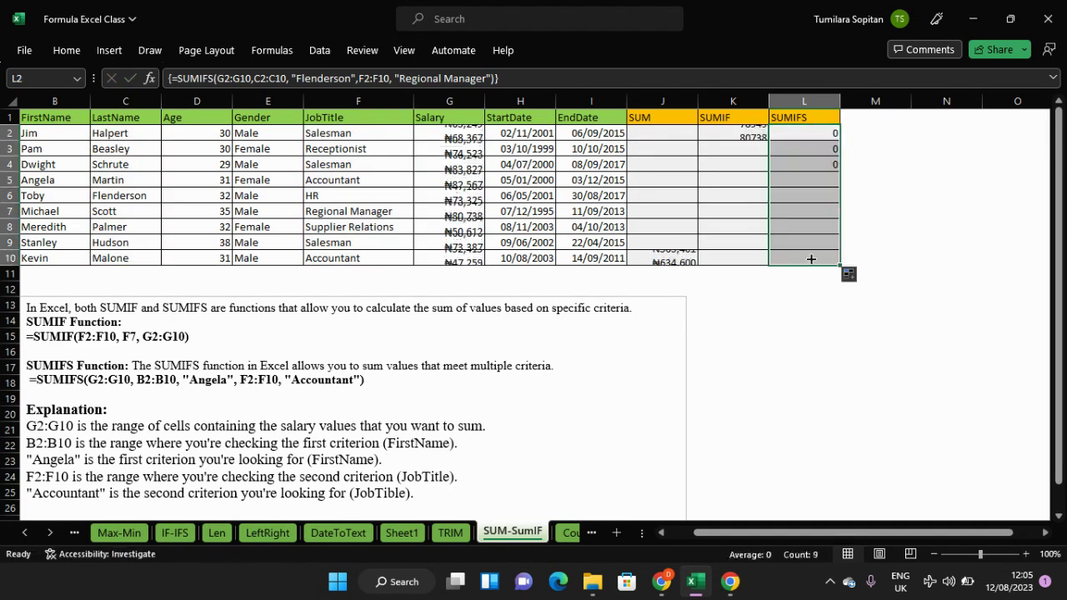
click(820, 132)
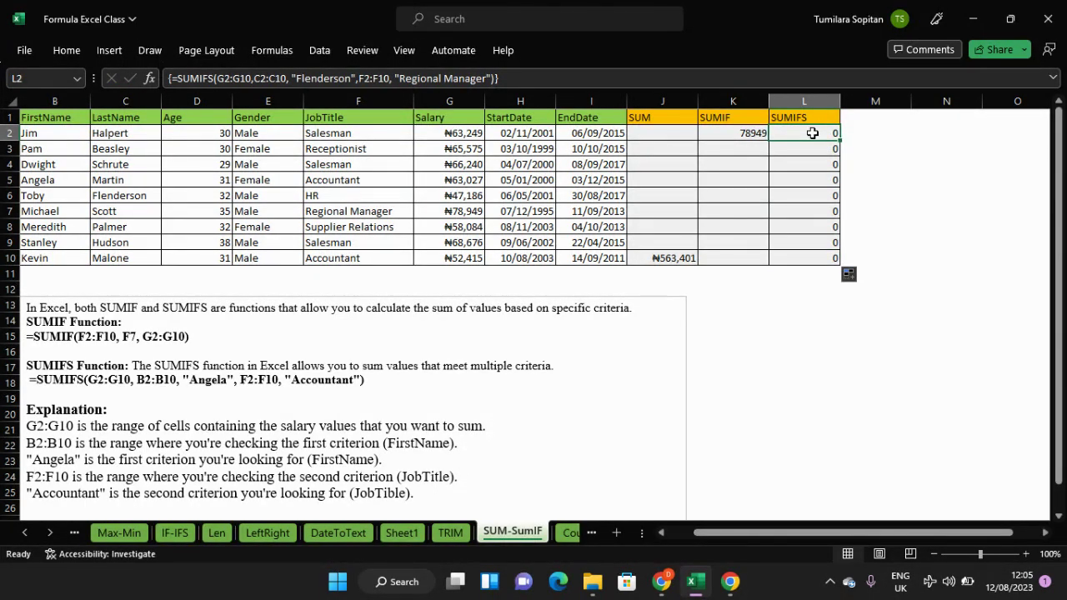
double_click(813, 133)
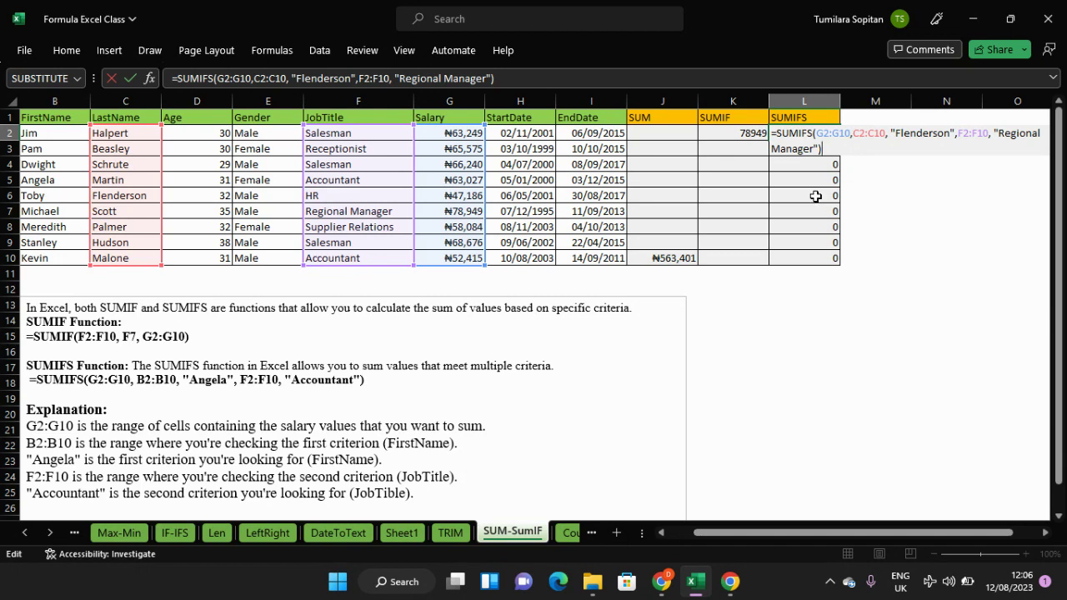
key(ctrl+shift+Return)
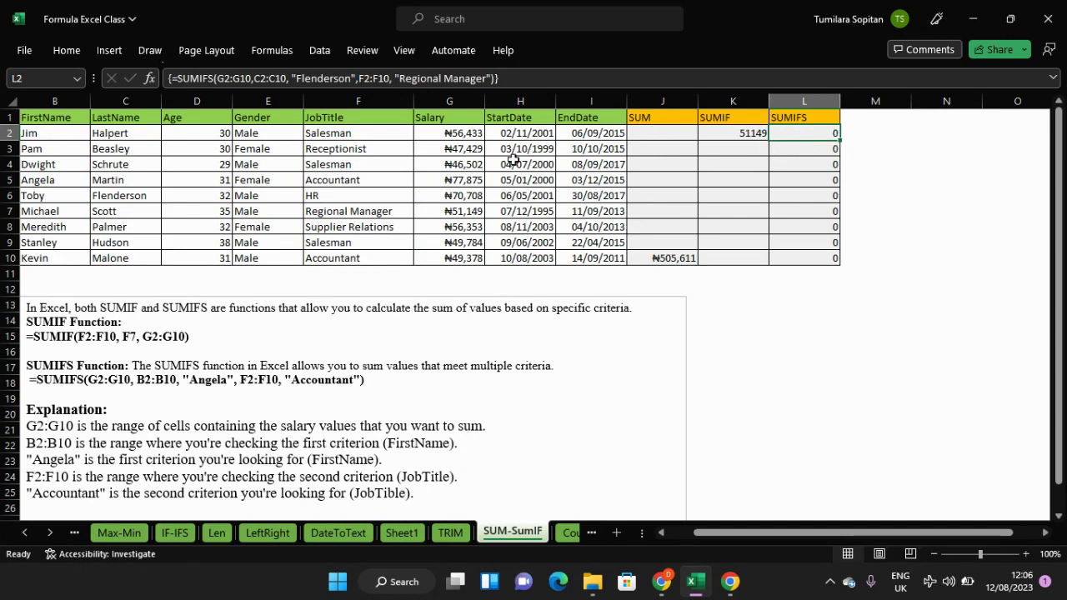
Replace the RANDBETWEEN formulas in the salary cells G2:G10 with static values by pasting the copied range over itself as values only.
click(463, 132)
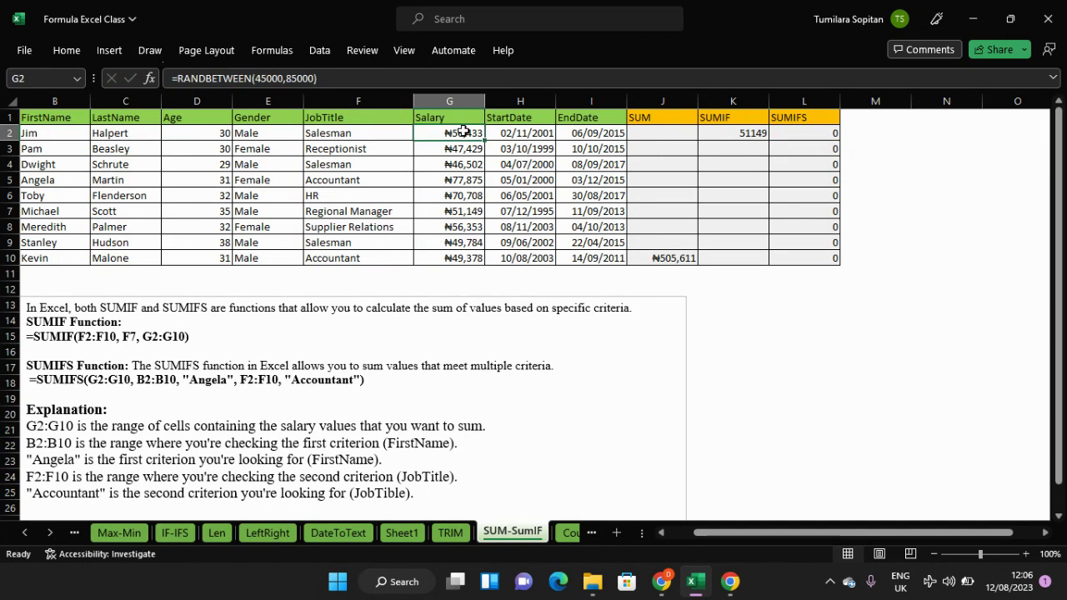
drag(464, 132, 464, 253)
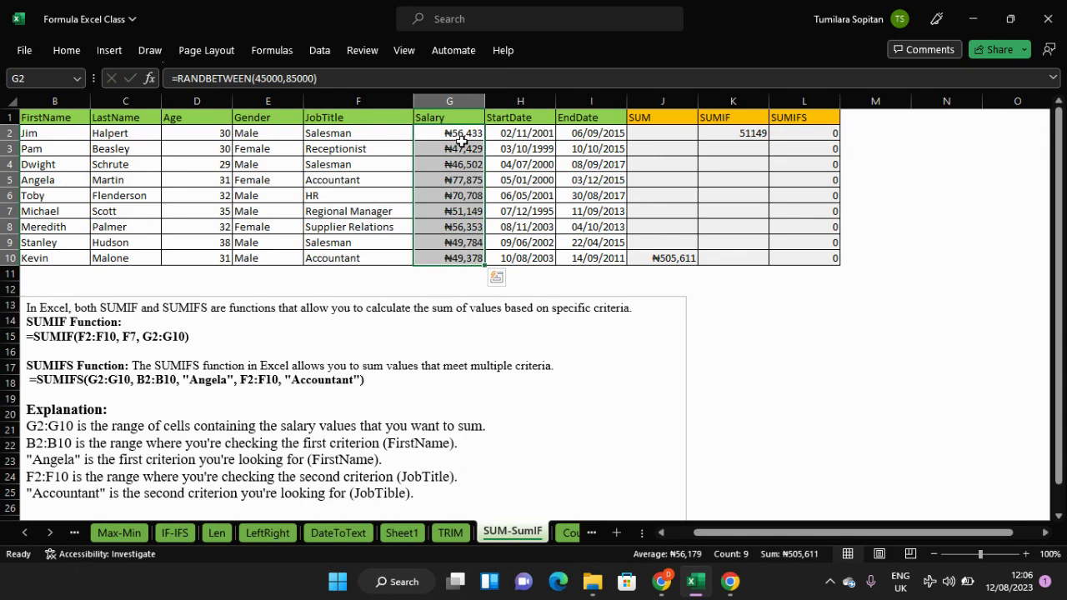
key(ctrl+c)
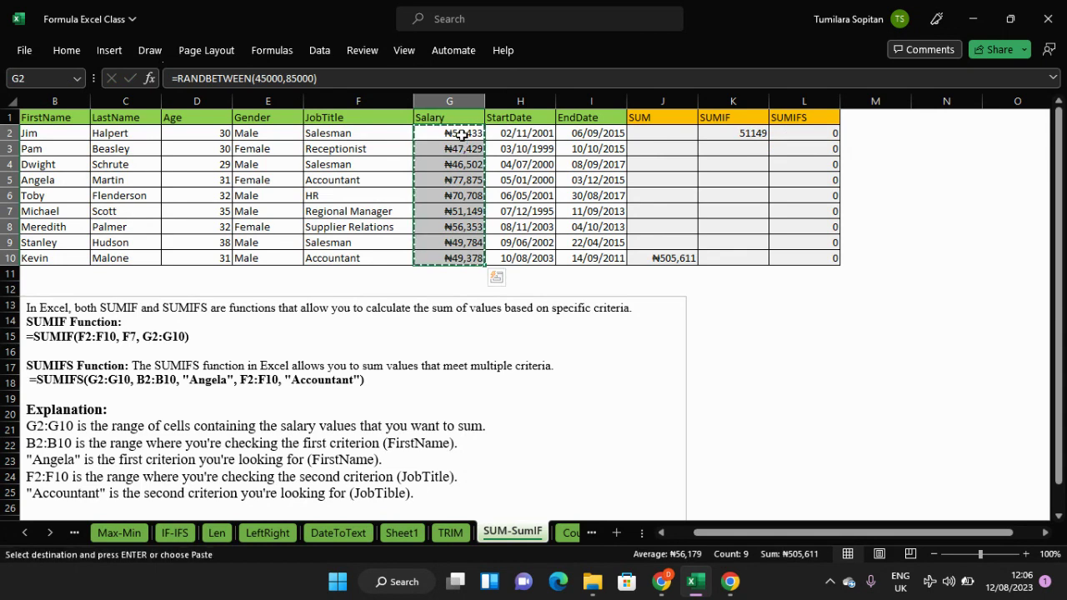
click(462, 135)
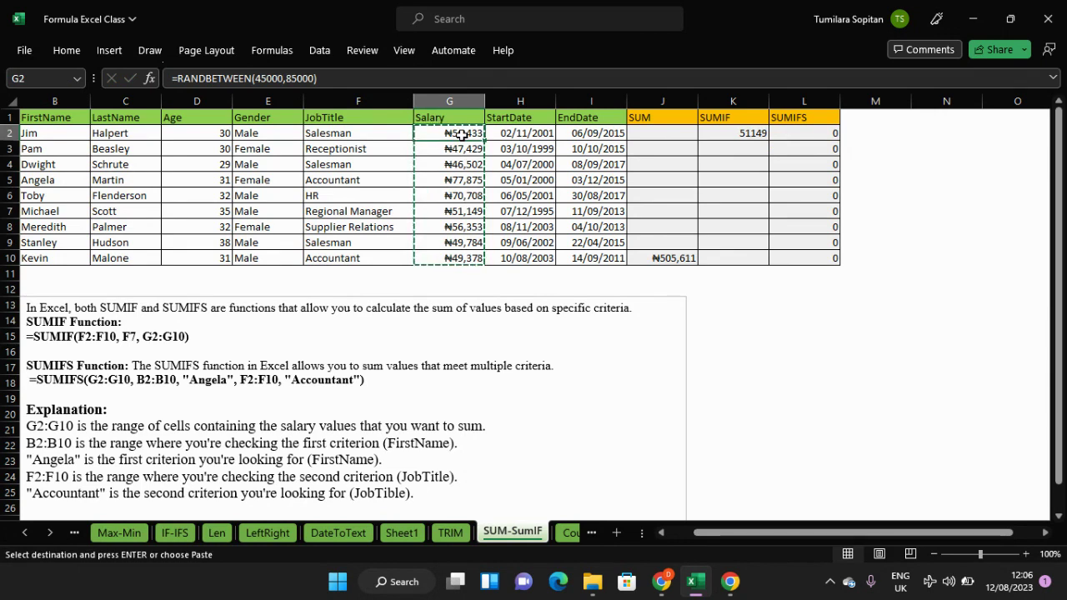
right_click(462, 135)
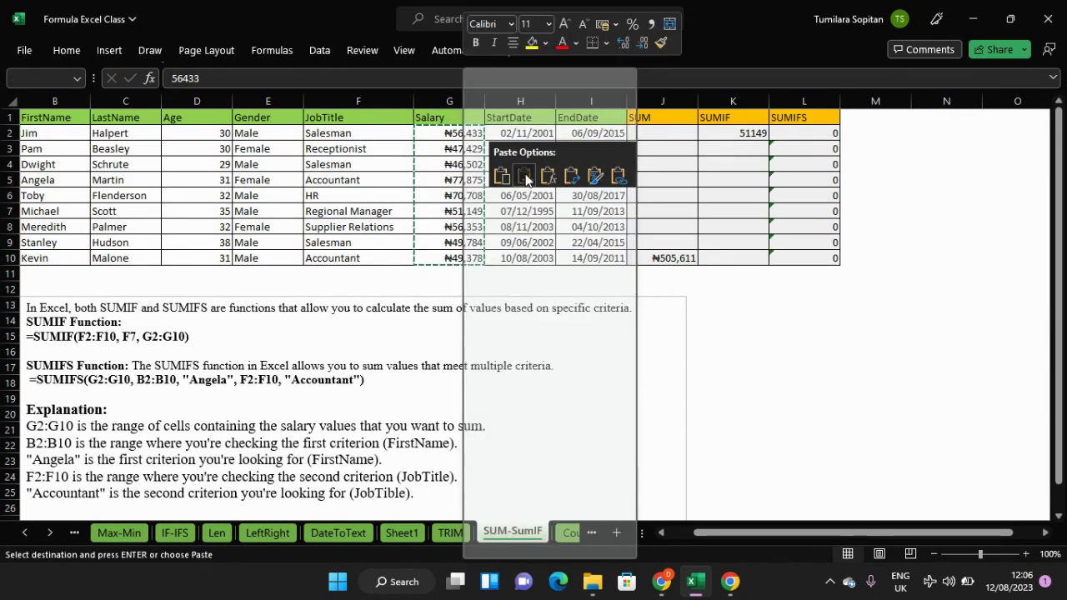
click(525, 177)
drag(473, 134, 464, 271)
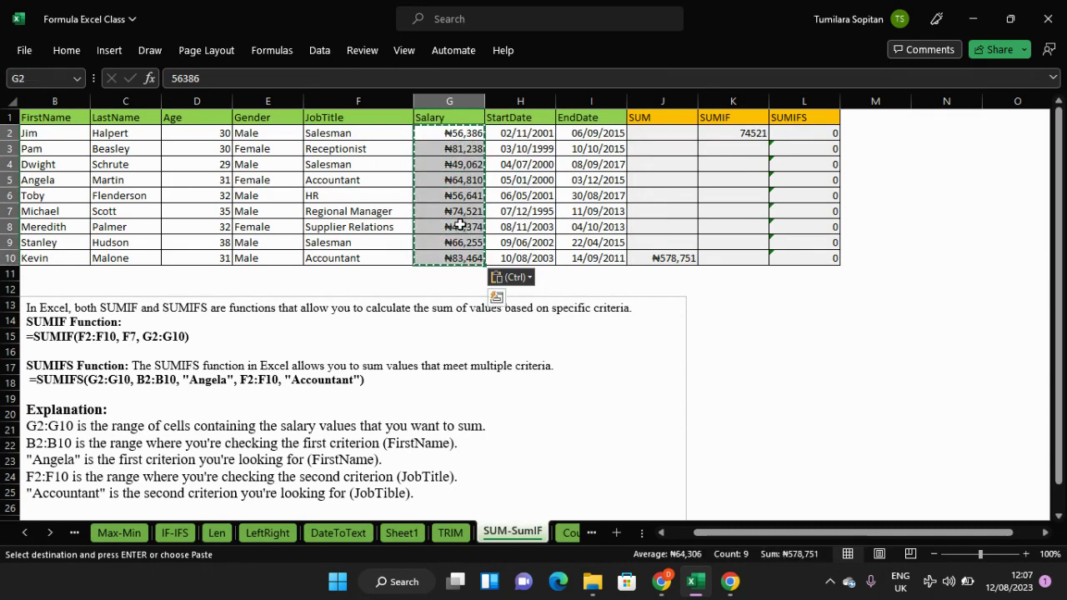
click(481, 137)
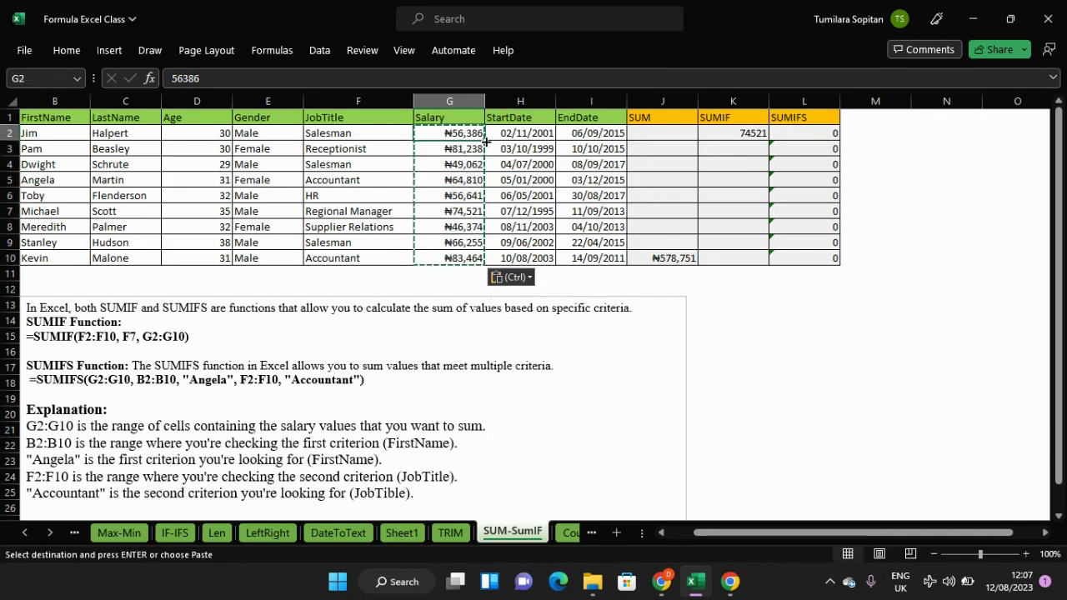
Try to fill the G2 salary down through G10, and undo the fill.
drag(483, 140, 483, 265)
click(462, 177)
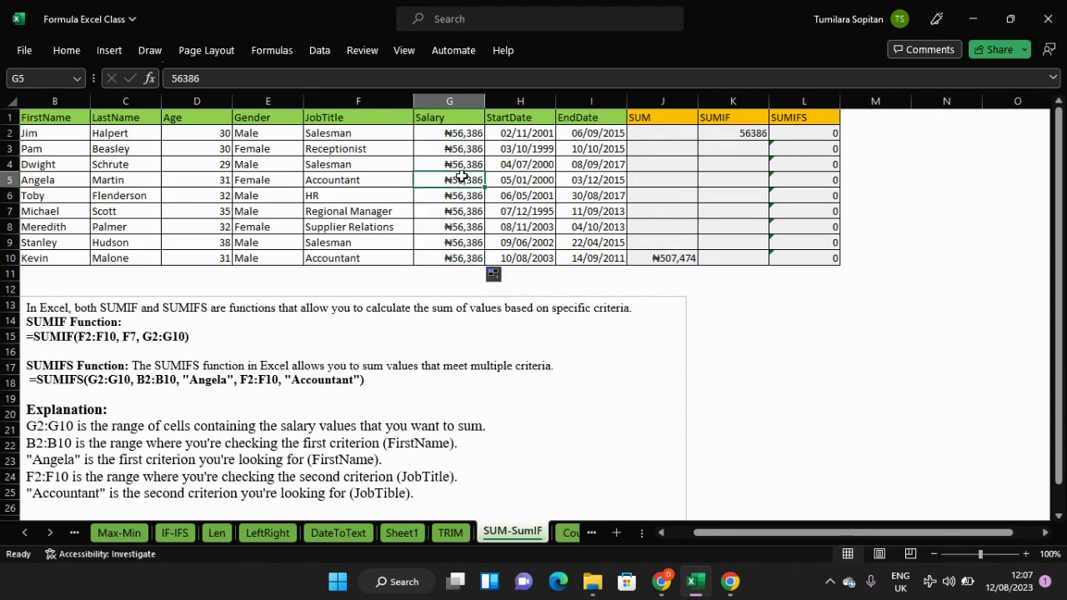
click(468, 133)
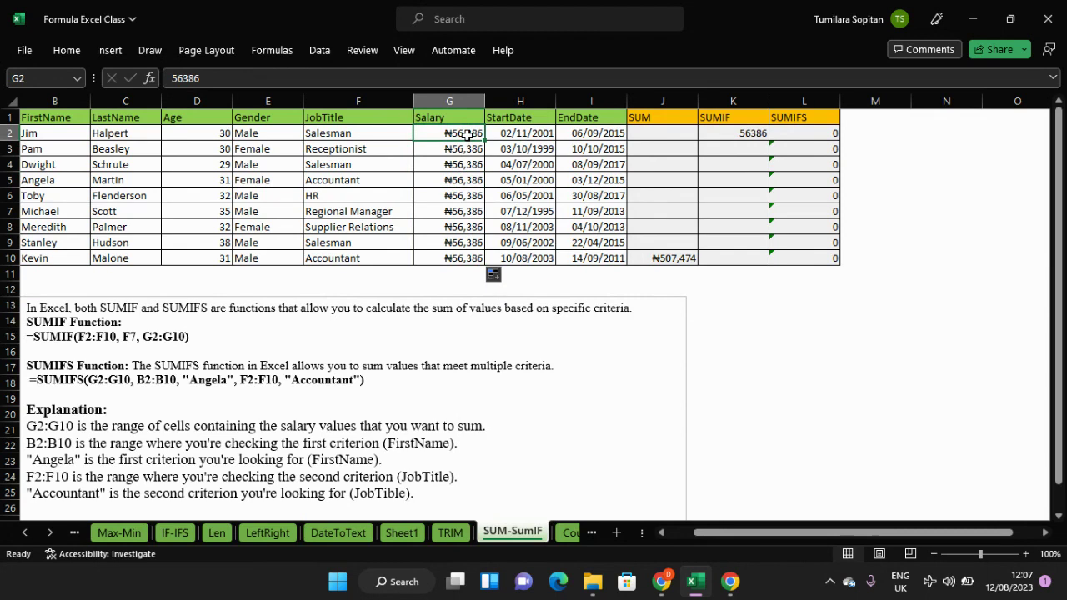
key(ctrl+z)
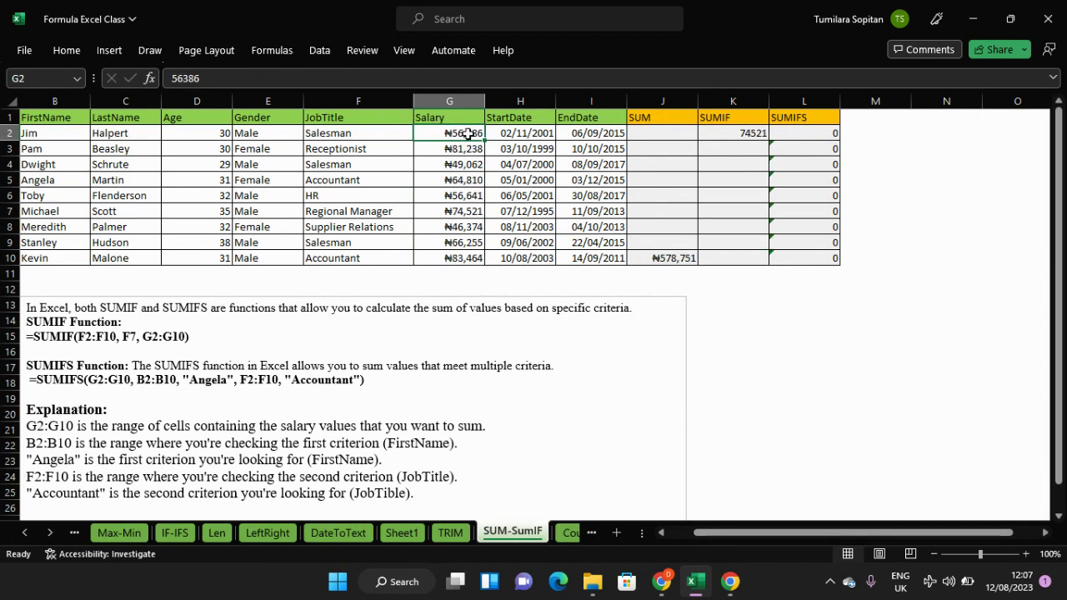
Check the restored values in the salary column, and re-enter the L2 SUMIFS formula as an array formula.
click(463, 151)
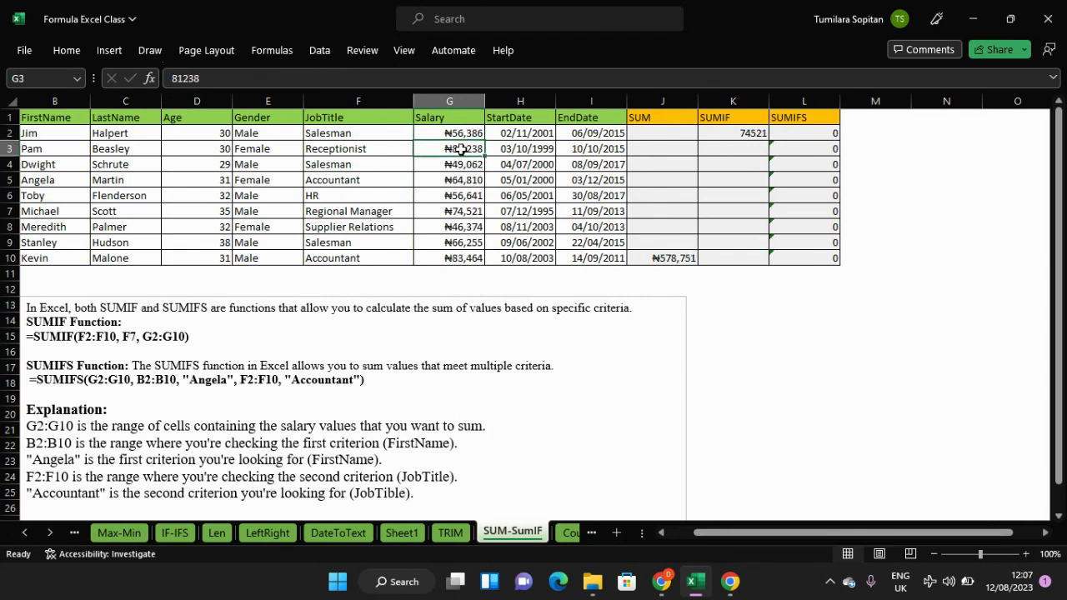
click(467, 170)
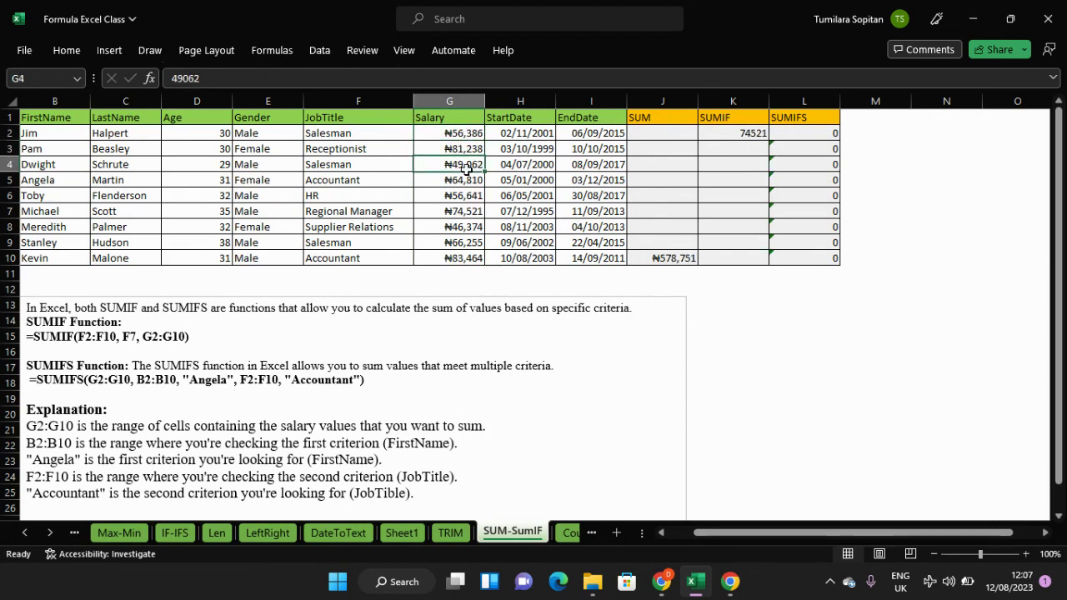
click(675, 258)
click(817, 132)
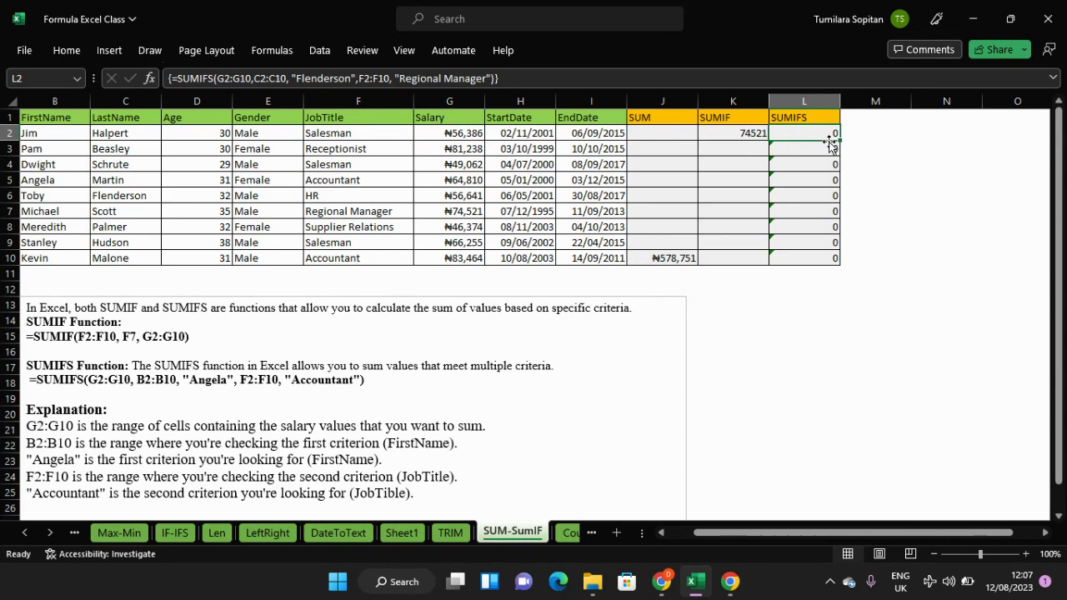
double_click(825, 135)
key(ctrl+shift+Return)
Clear the whole SUMIFS formula from L2, leaving the cell empty.
scroll(453, 357, down, 2)
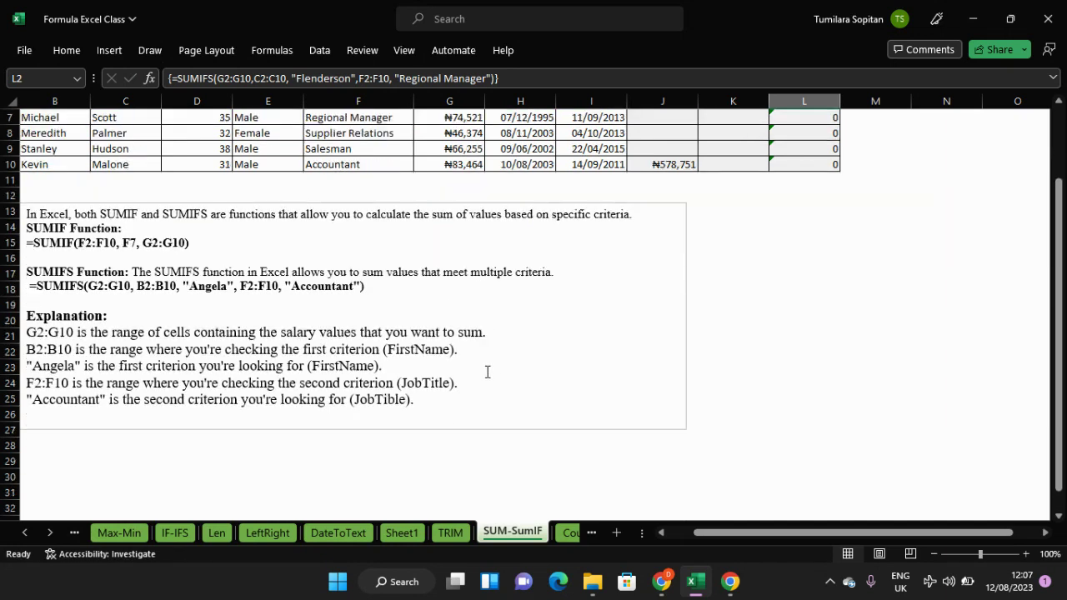
drag(893, 533, 915, 565)
scroll(754, 233, up, 2)
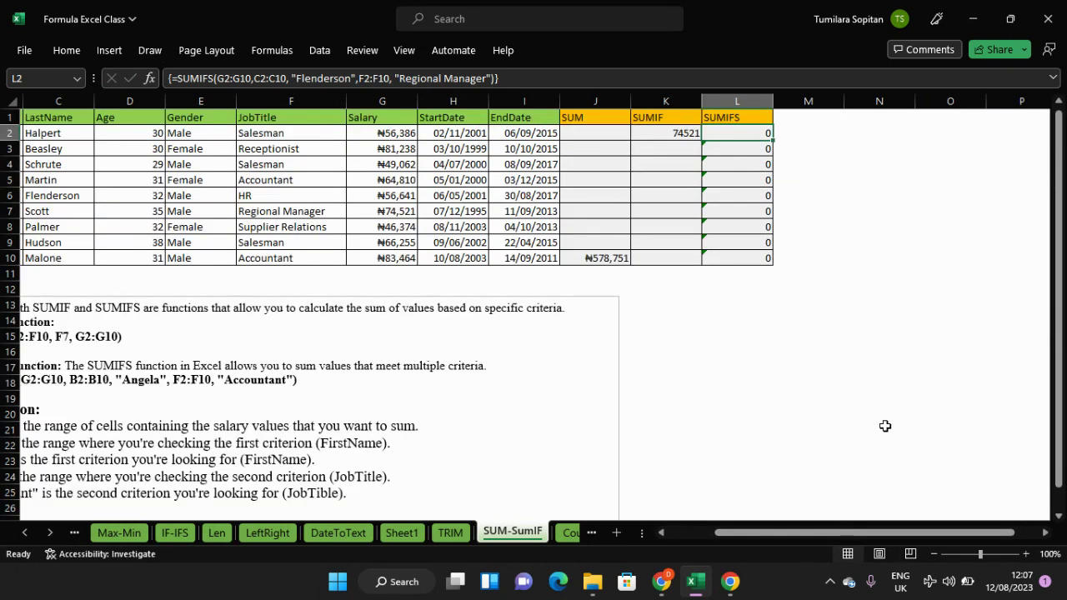
double_click(763, 133)
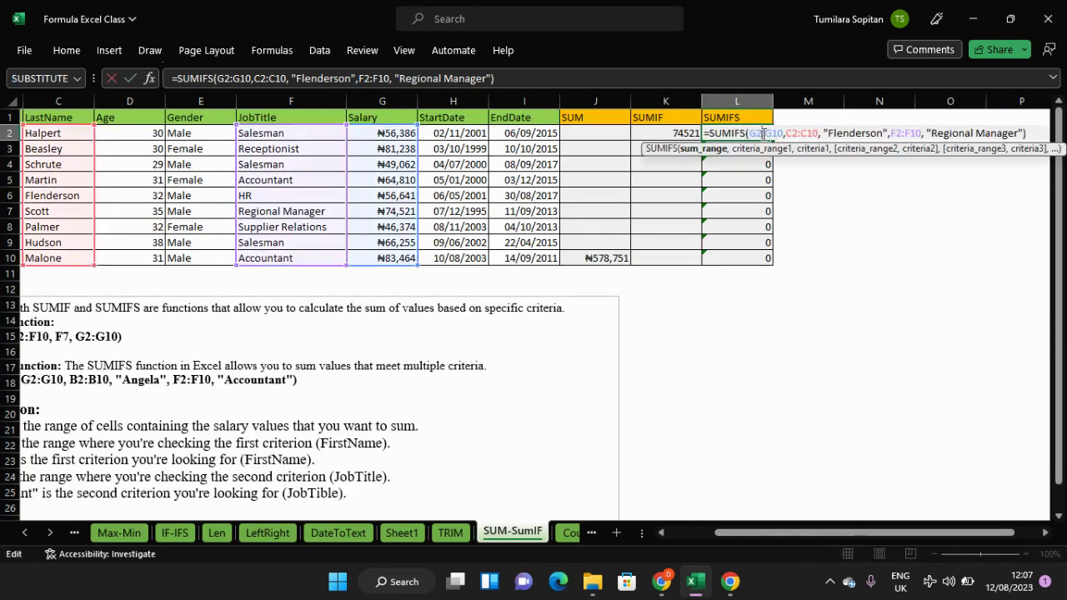
click(1029, 135)
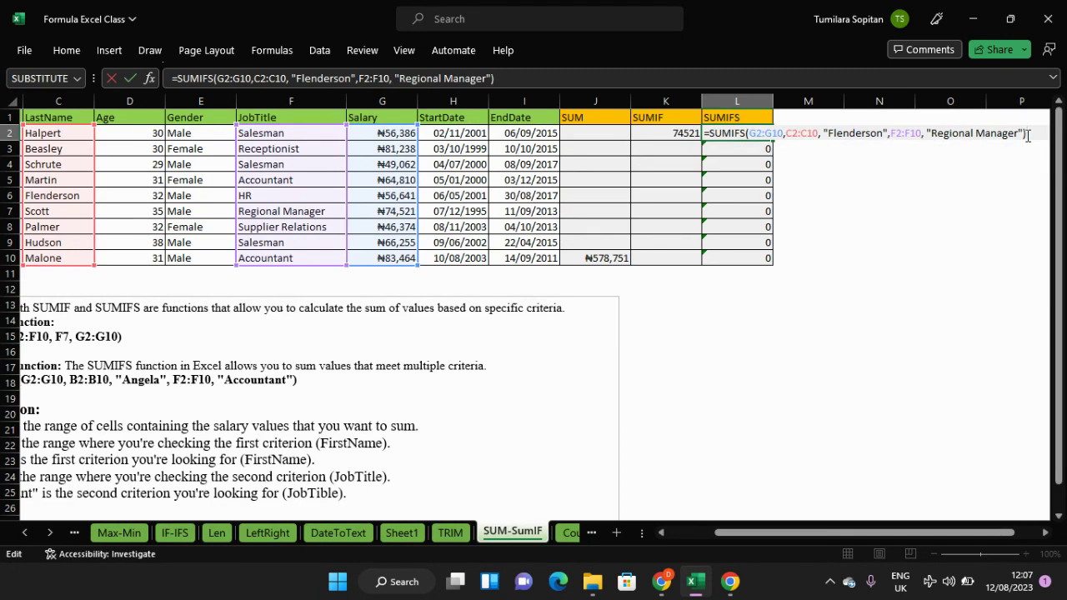
key(Escape)
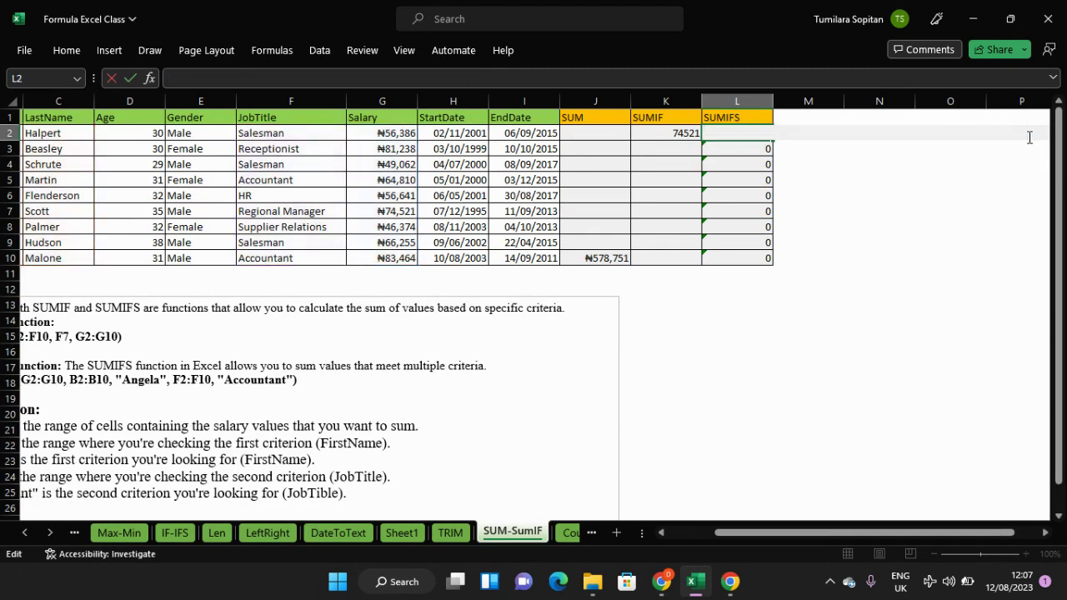
click(908, 211)
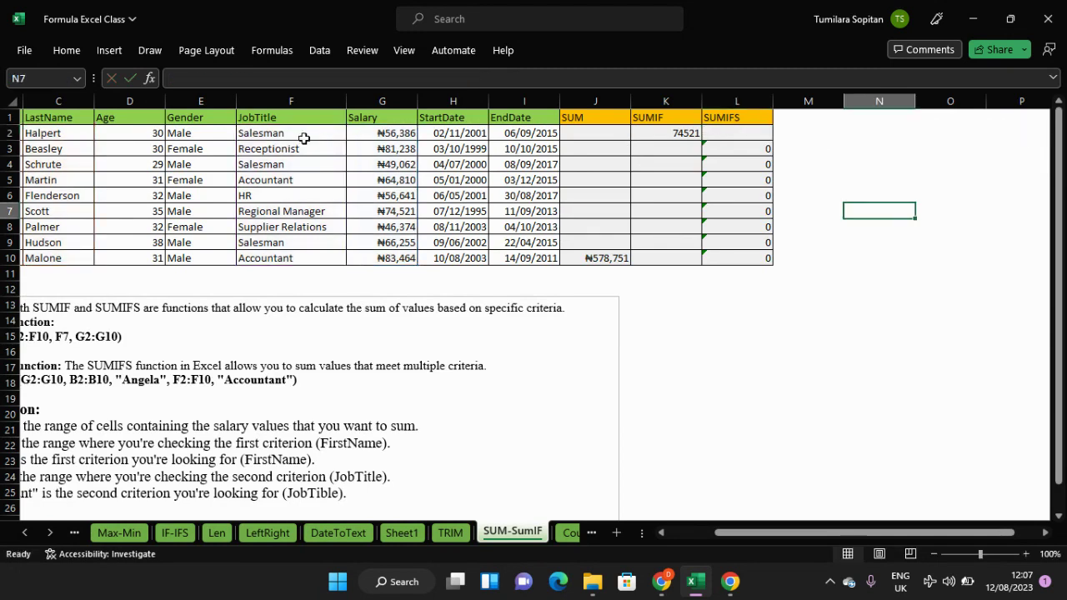
click(360, 132)
double_click(367, 148)
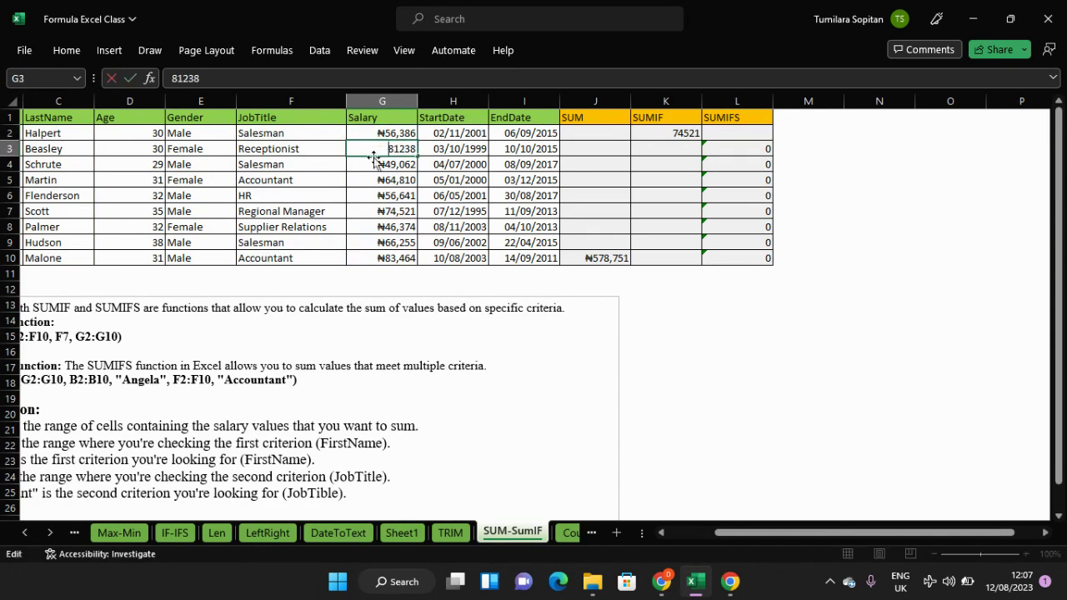
click(376, 180)
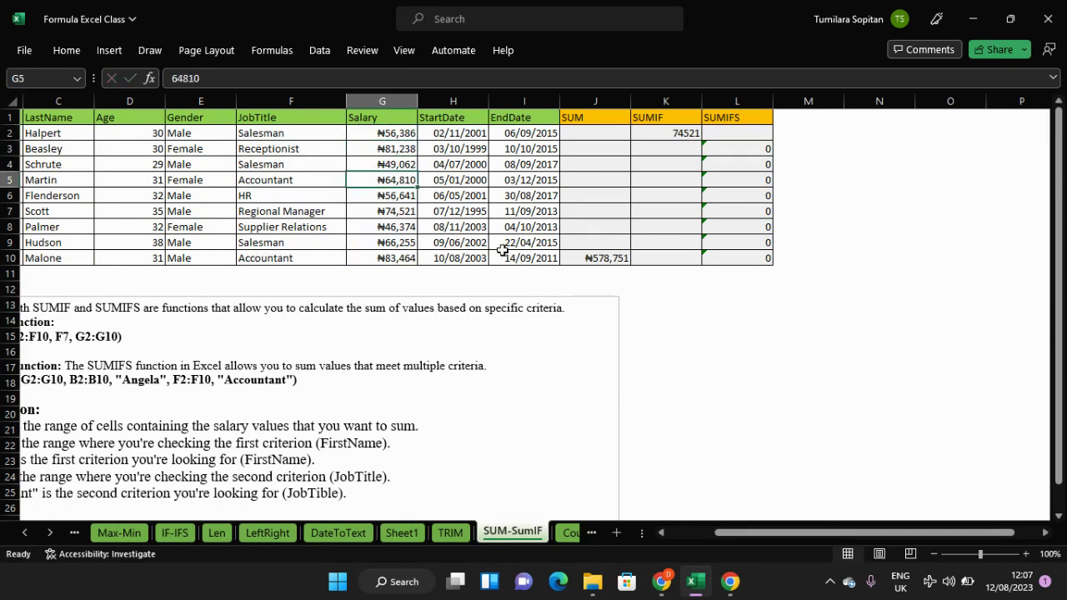
click(684, 134)
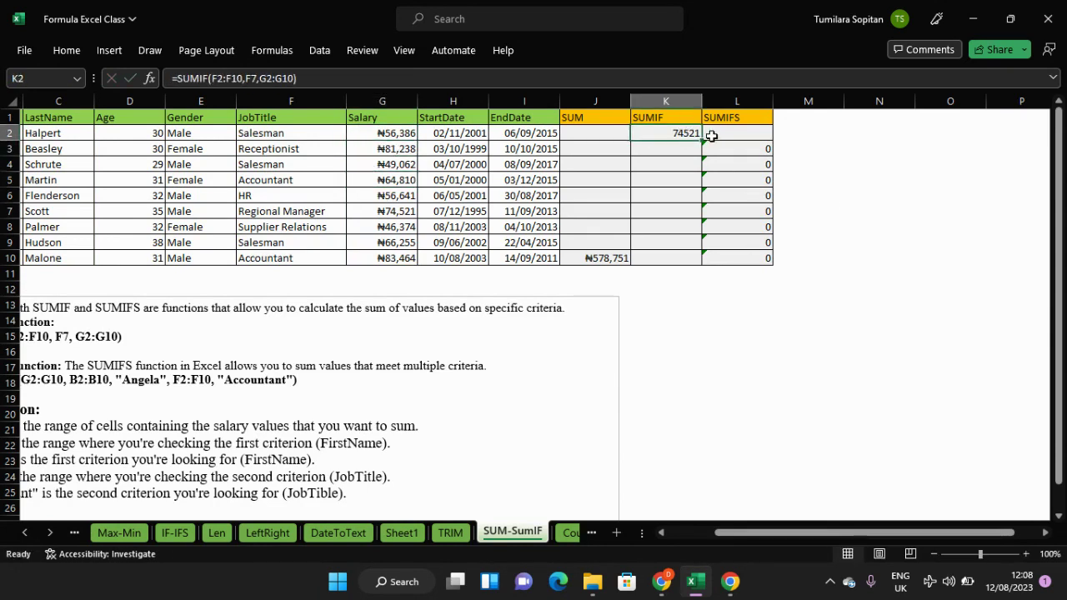
Start a new SUMIFS formula in L2 with the salaries G2:G10 as the sum range.
double_click(736, 136)
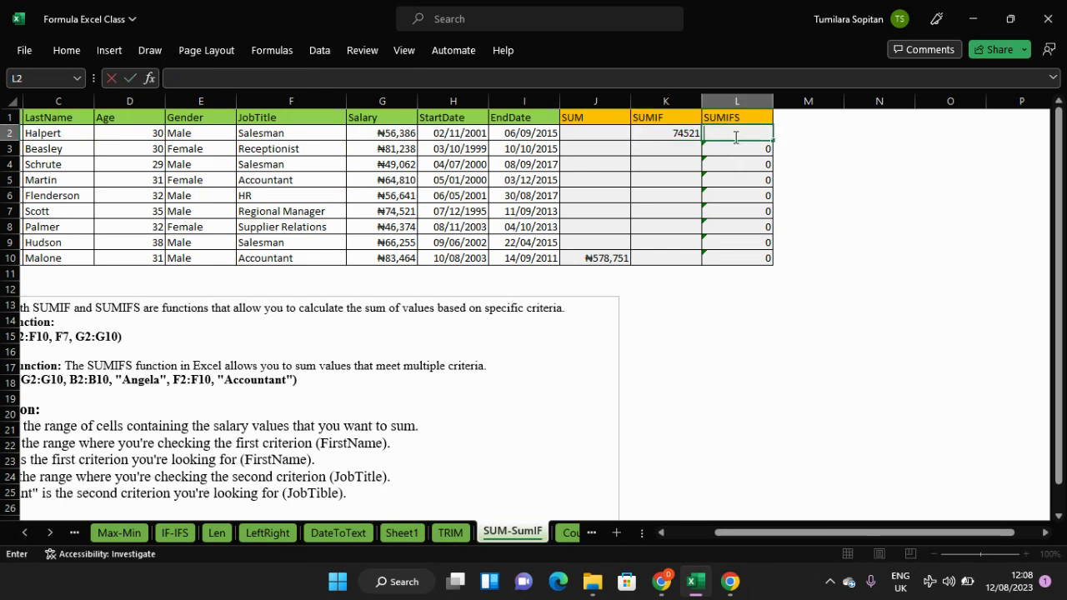
text(=sumf)
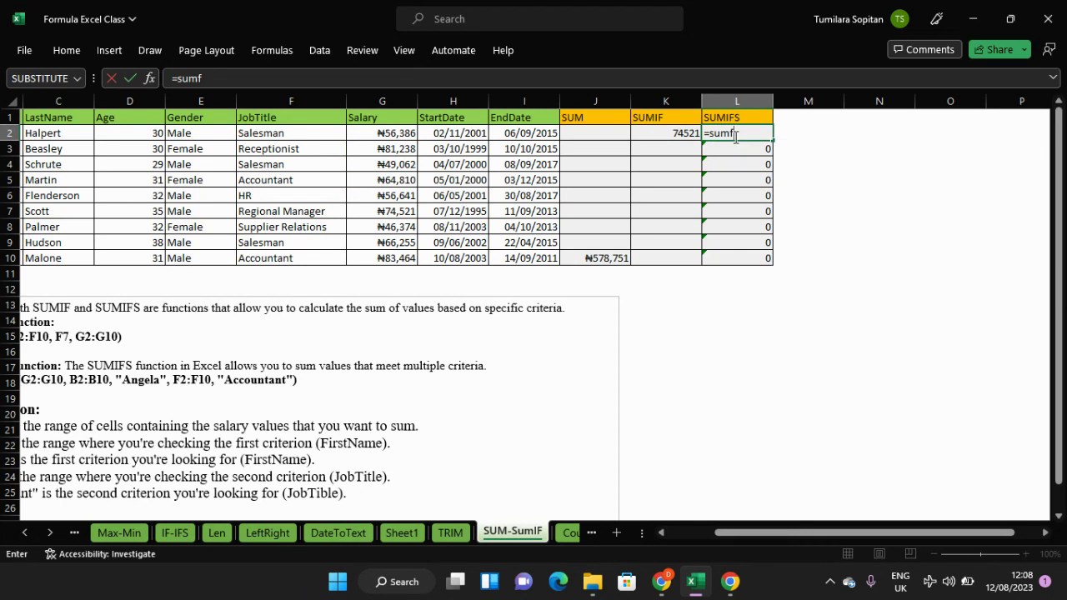
key(BackSpace)
text(ifs)
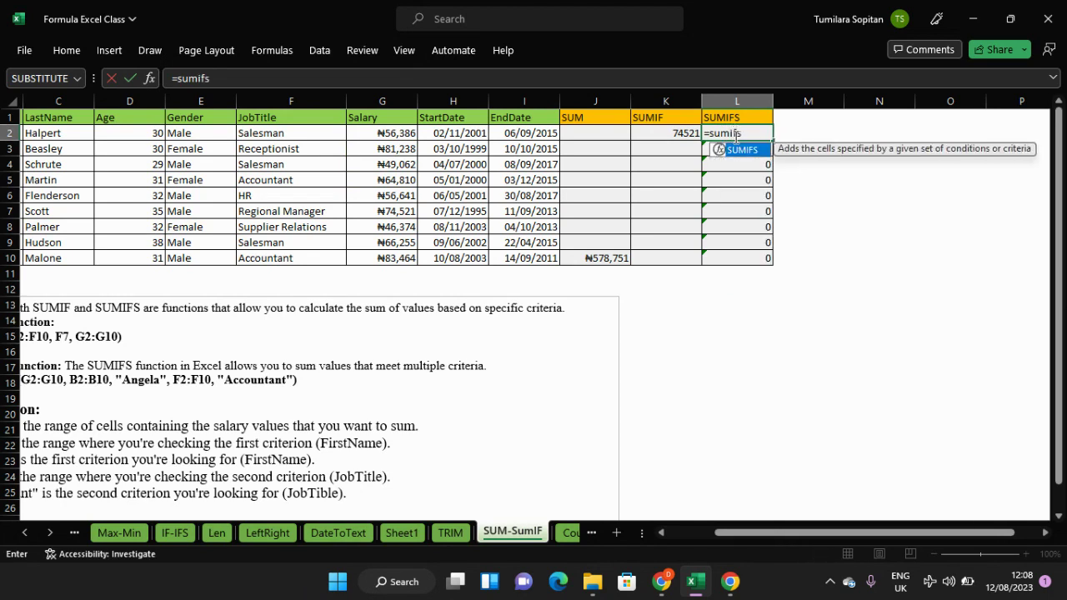
key(Tab)
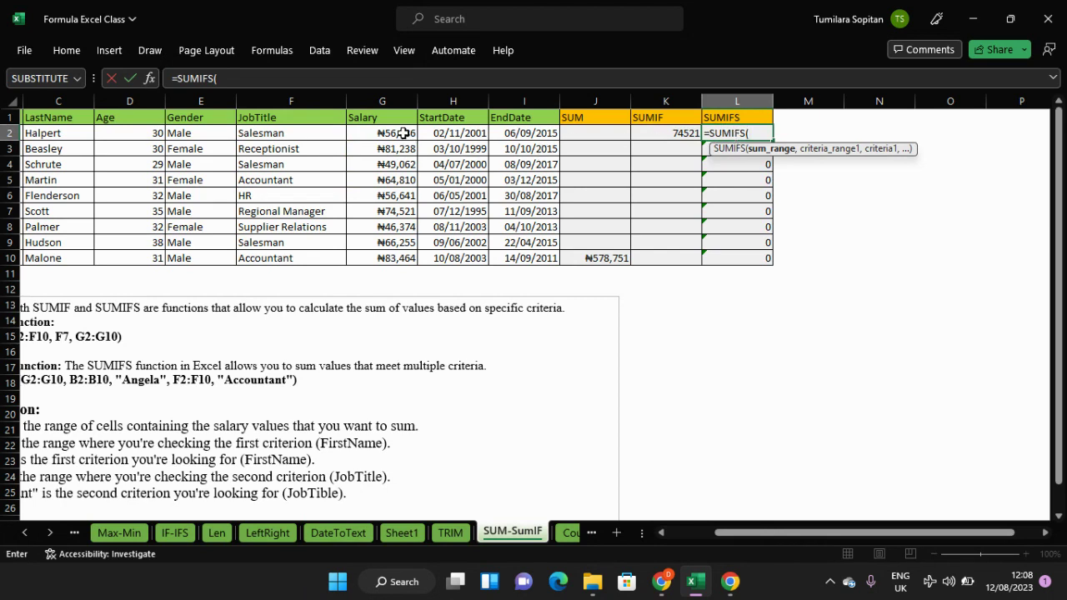
drag(404, 134, 395, 267)
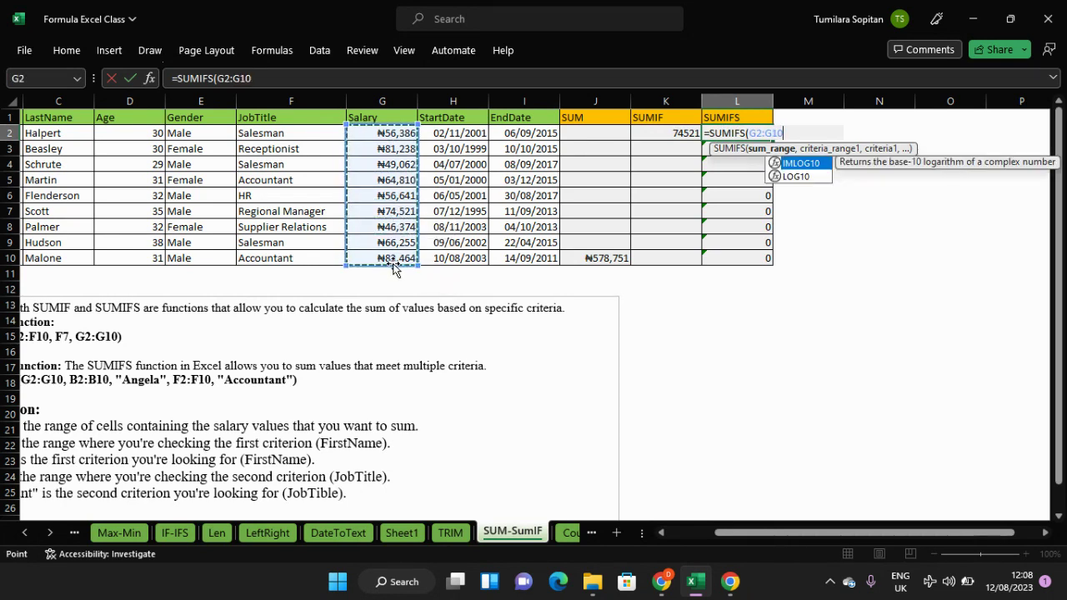
text(,)
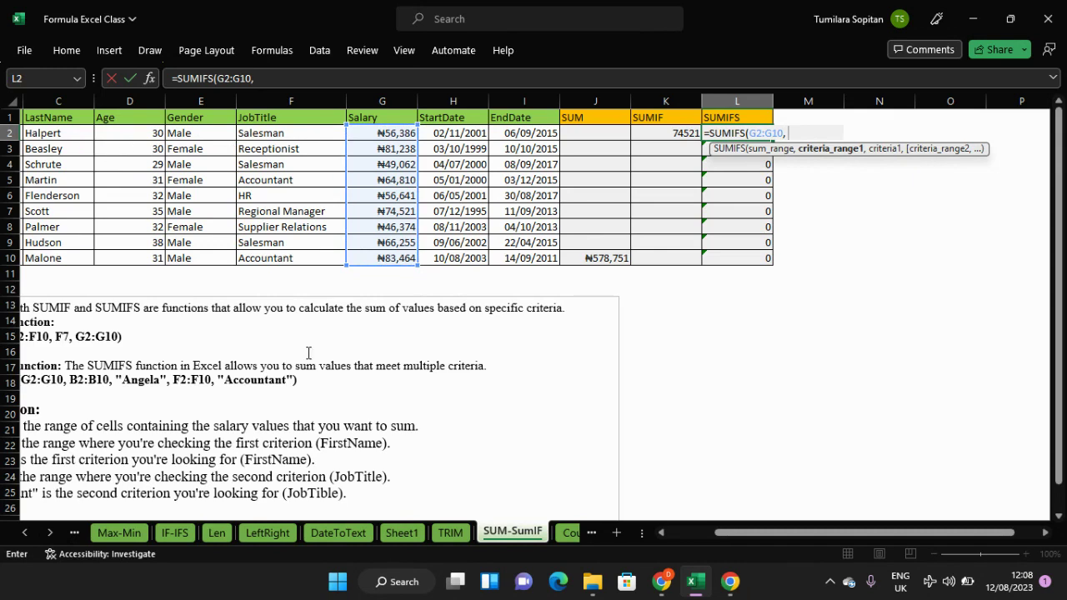
Add LastName C2:C10 with the last name from C6 as its criterion, and JobTitle F2:F10 as the second criteria range.
drag(67, 131, 69, 259)
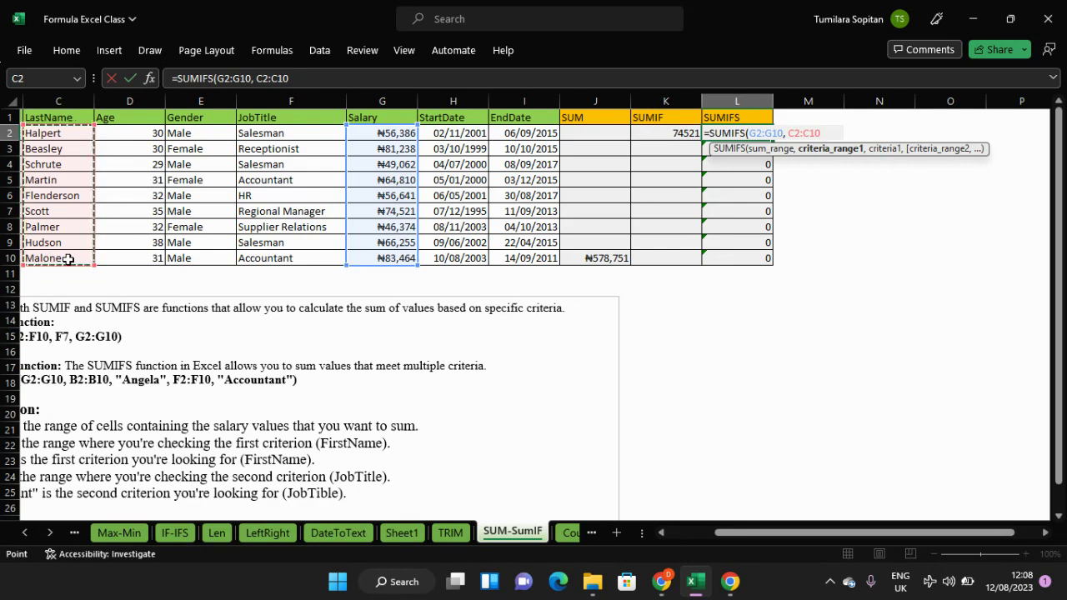
text(,)
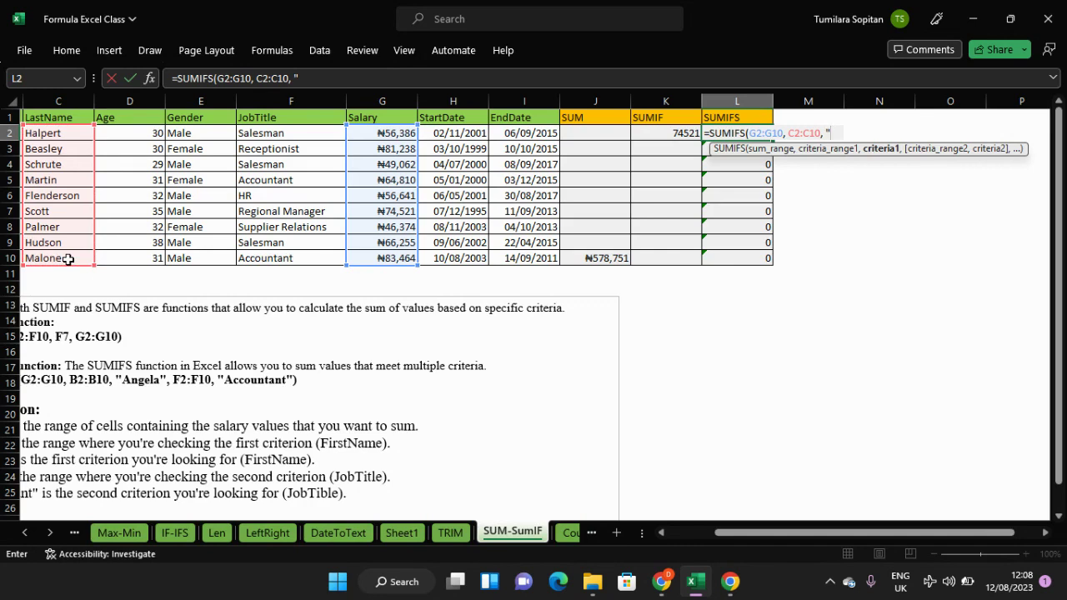
text("Flen)
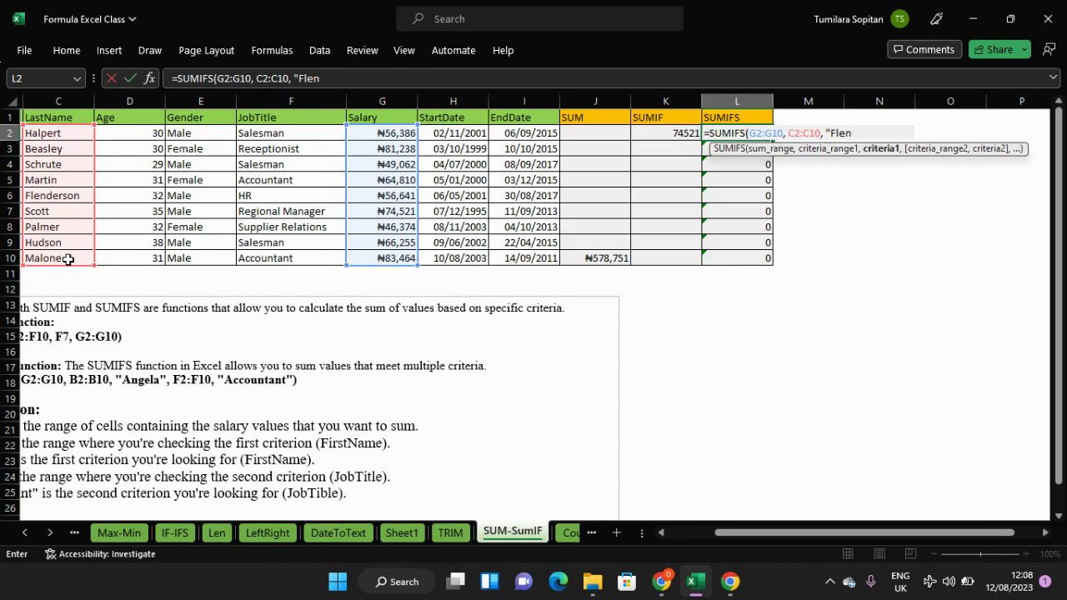
text(derson",)
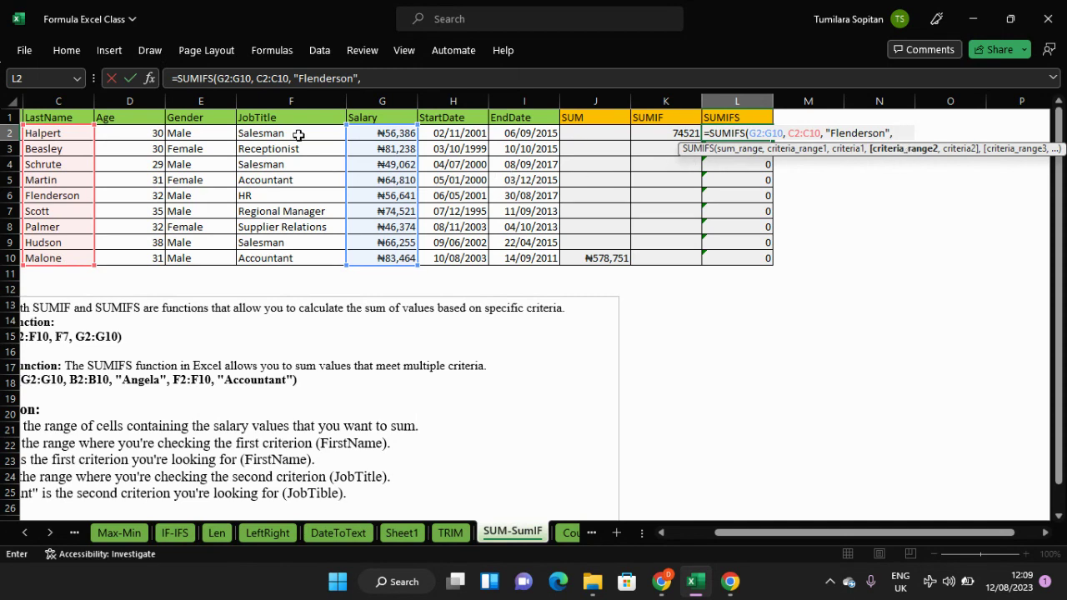
drag(299, 135, 297, 258)
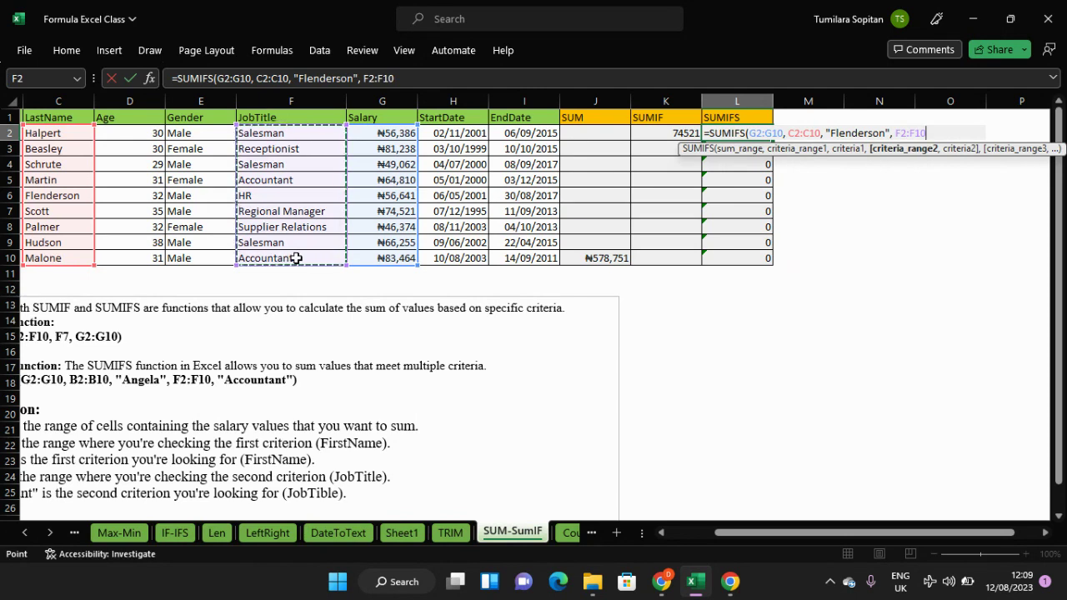
text(,)
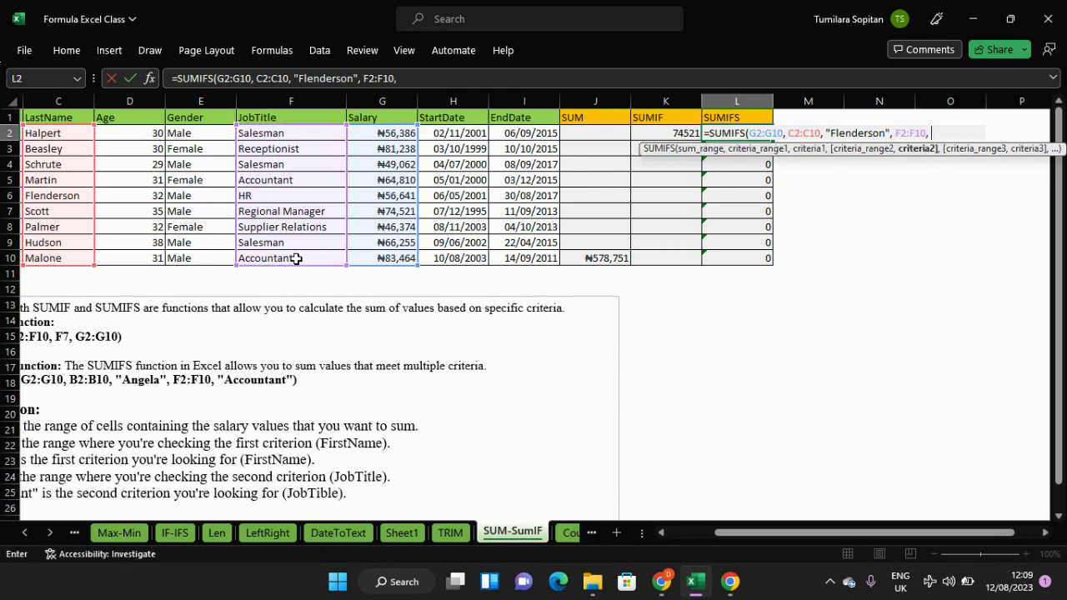
text( "Salesm)
key(BackSpace)
key(BackSpace)
key(BackSpace)
key(BackSpace)
key(BackSpace)
key(BackSpace)
text(H)
key(BackSpace)
text(Salesman)
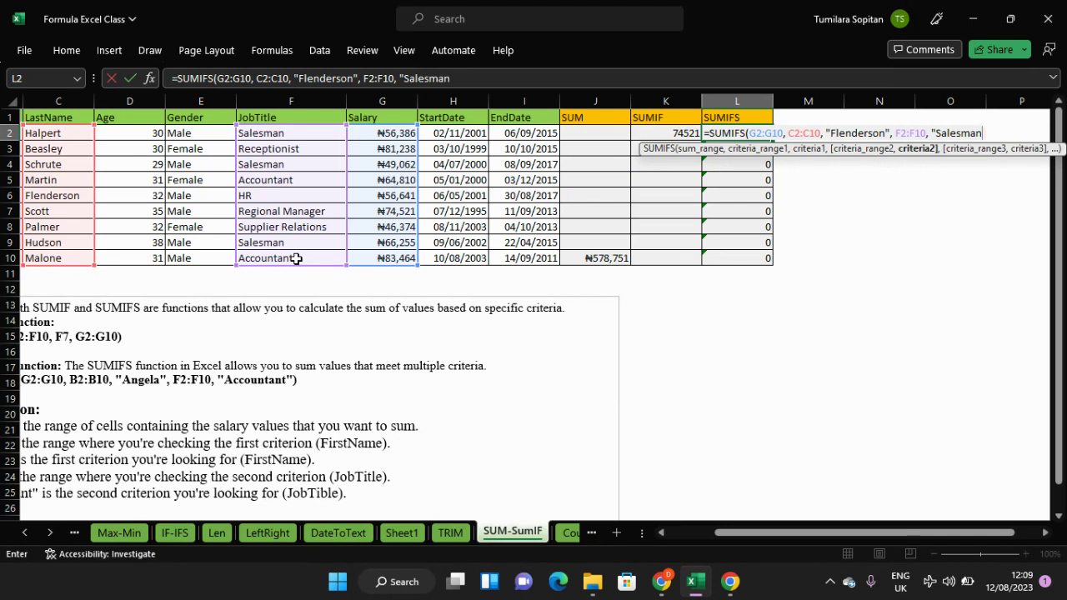
drag(904, 534, 898, 496)
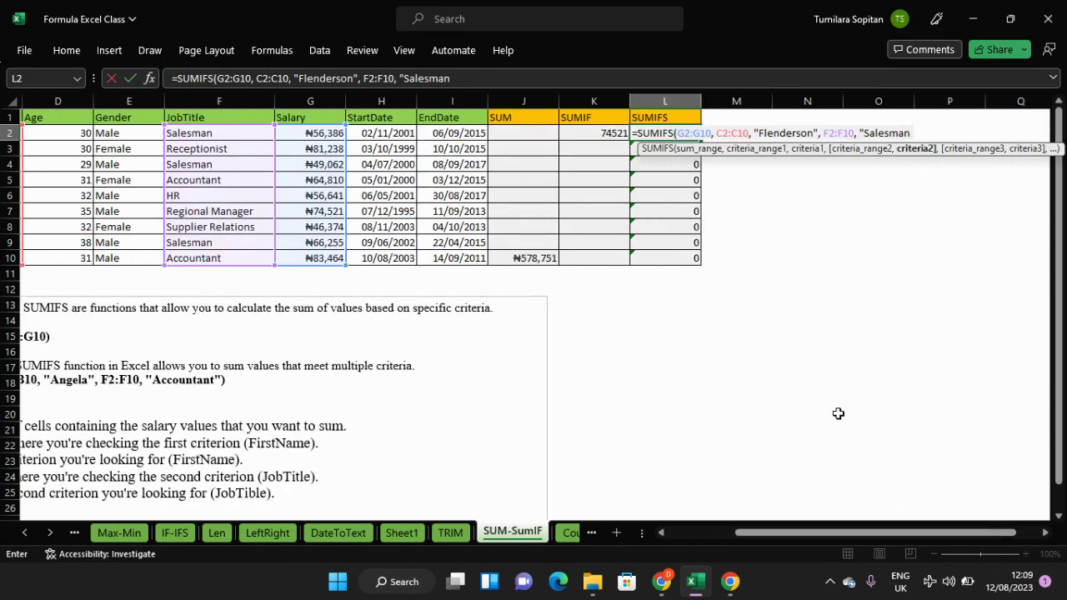
key(BackSpace)
key(BackSpace)
key(BackSpace)
key(BackSpace)
key(BackSpace)
key(BackSpace)
key(BackSpace)
key(BackSpace)
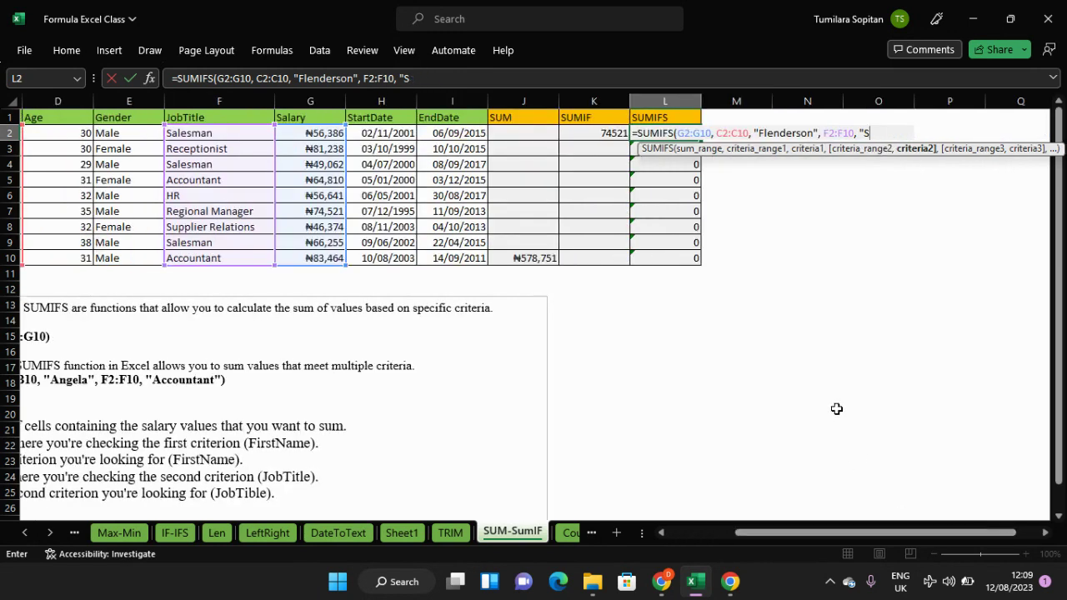
Complete the L2 SUMIFS formula with "HR" as the second criterion and enter it as an array formula.
text(HR)
text("))
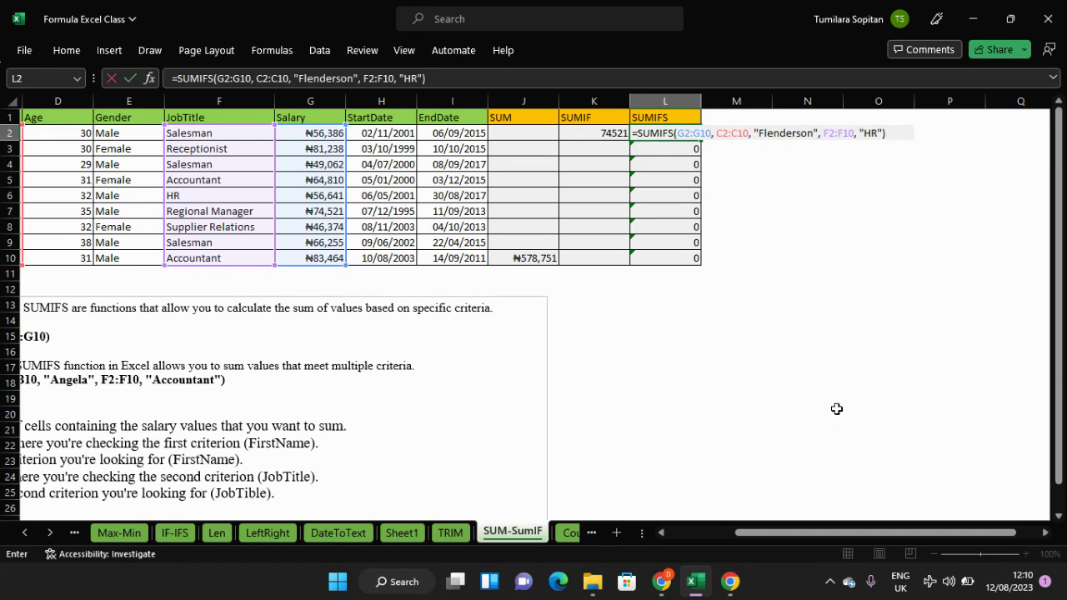
key(ctrl+shift+Return)
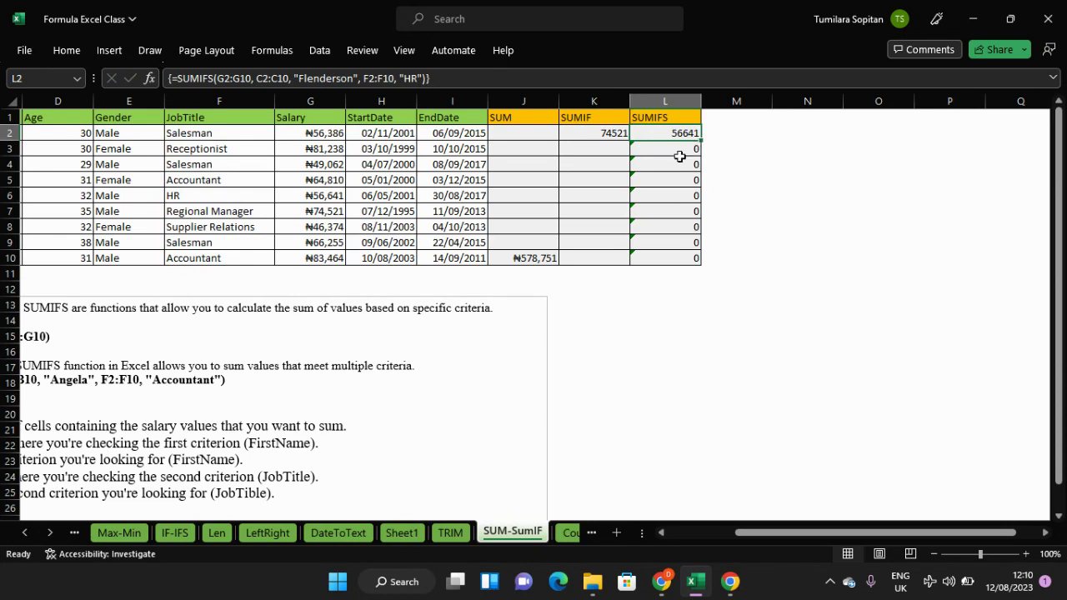
Clear the leftover SUMIFS formulas from L3:L10.
drag(680, 150, 685, 261)
key(Delete)
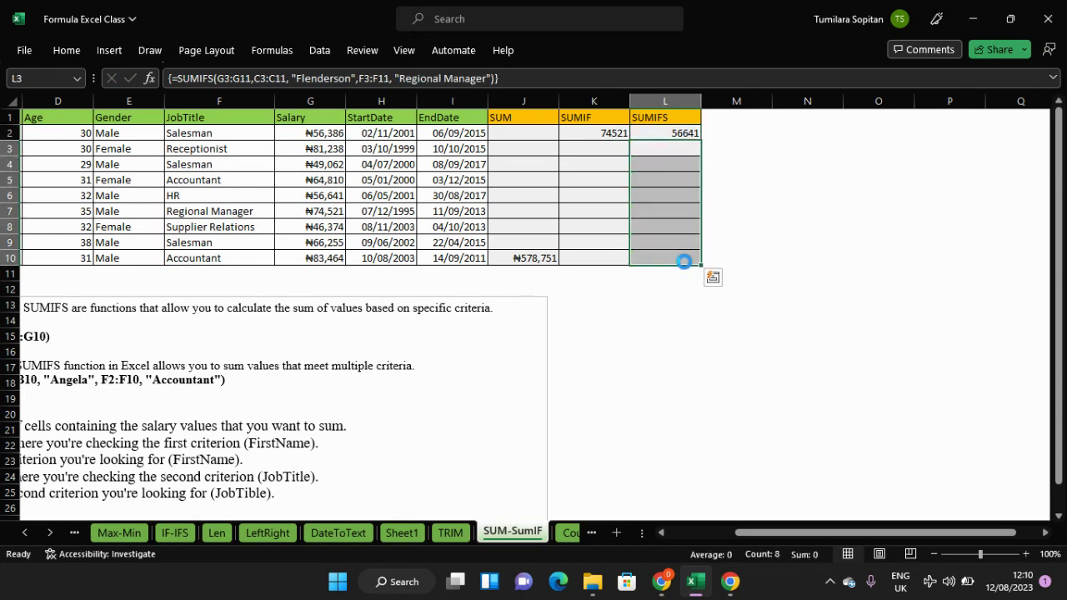
Review the SUMIFS formula in L2 in edit mode and re-enter it as an array formula.
click(671, 137)
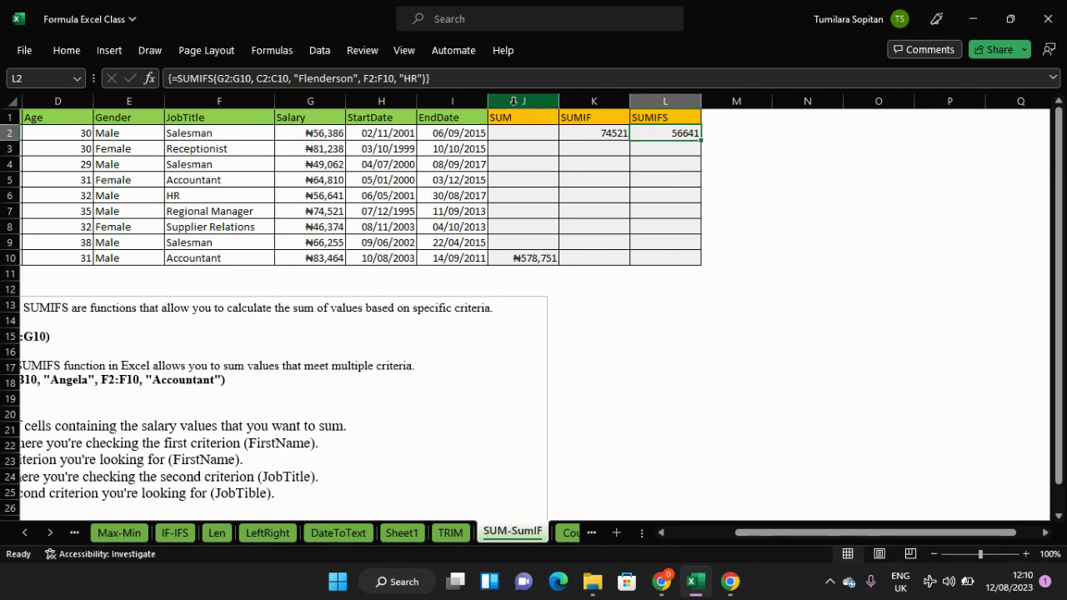
click(476, 76)
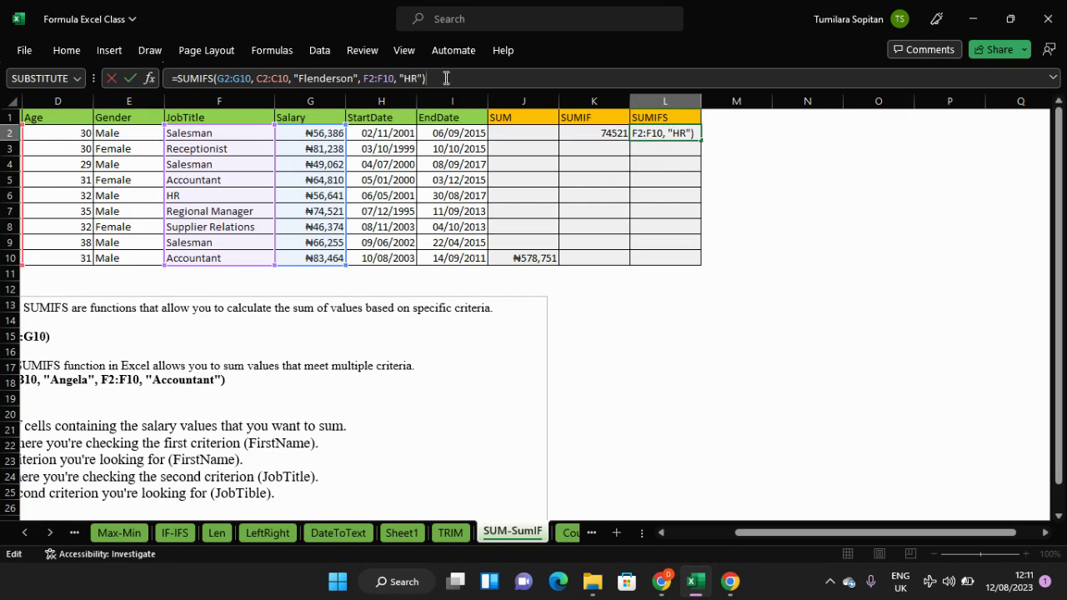
key(ctrl+shift+Return)
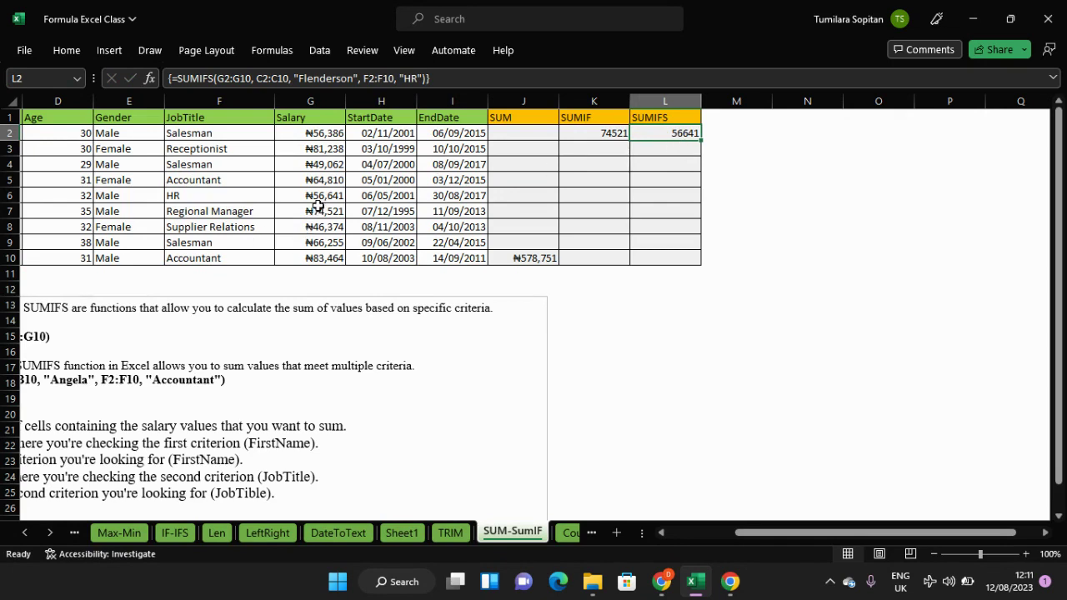
Apply the Currency format with the ₦ symbol and 0 decimal places to the salaries in G2:G10.
drag(325, 133, 324, 257)
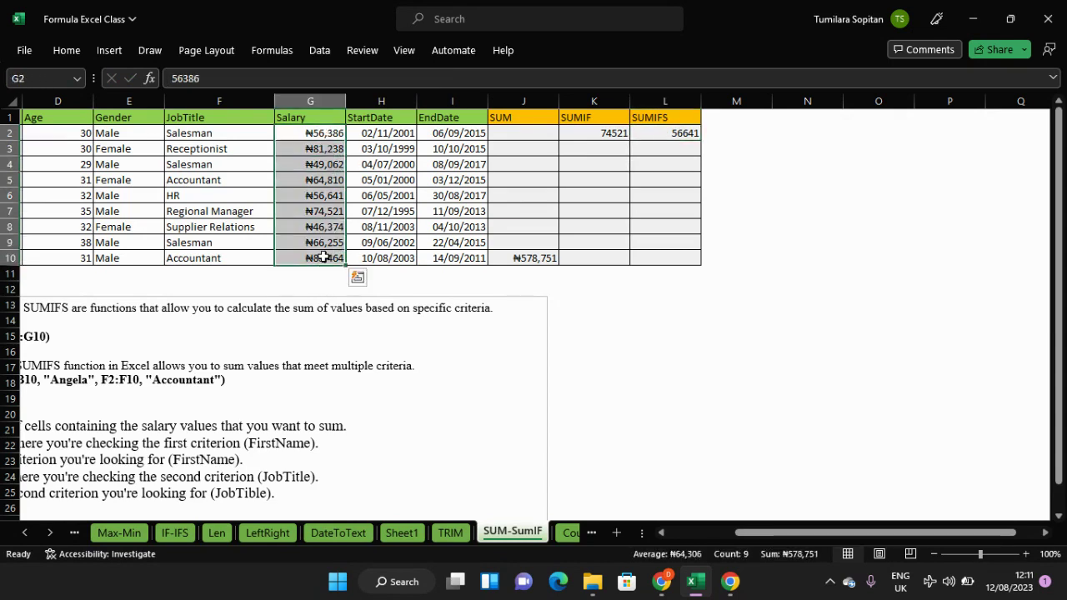
key(ctrl+1)
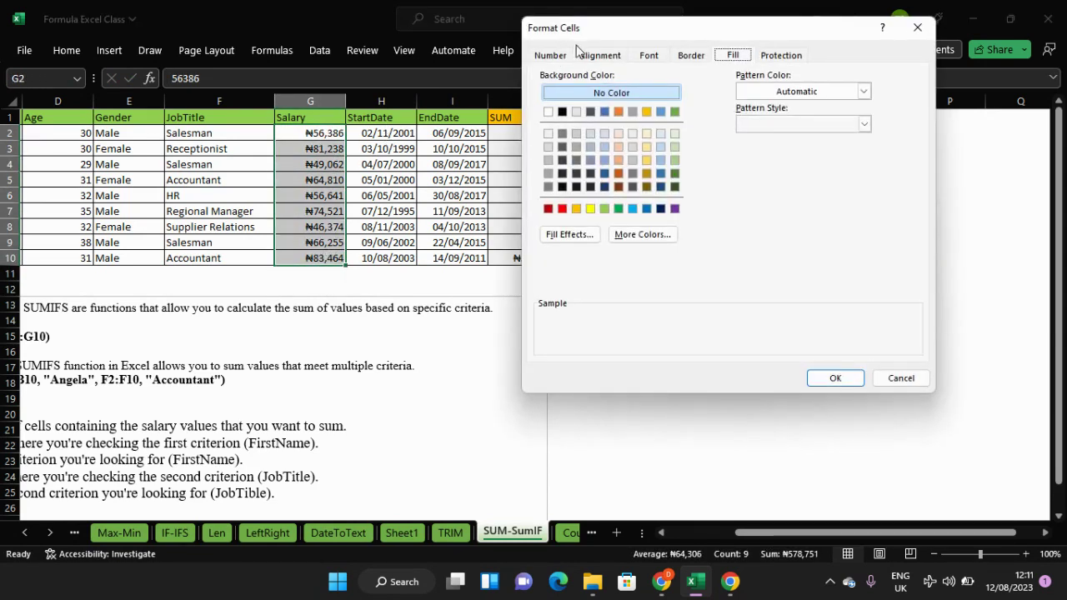
click(547, 56)
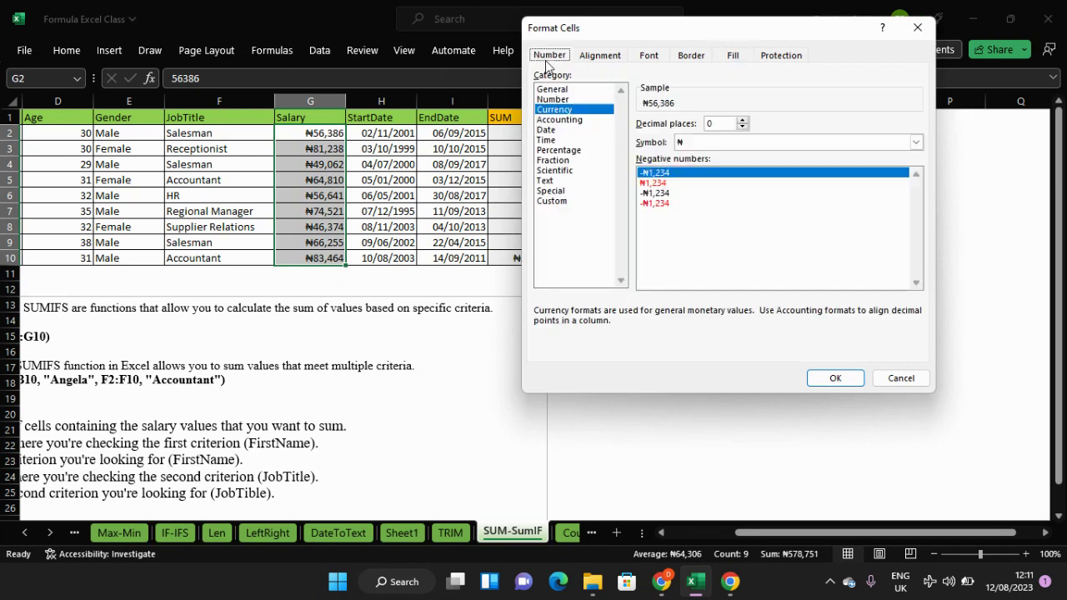
click(563, 100)
click(567, 110)
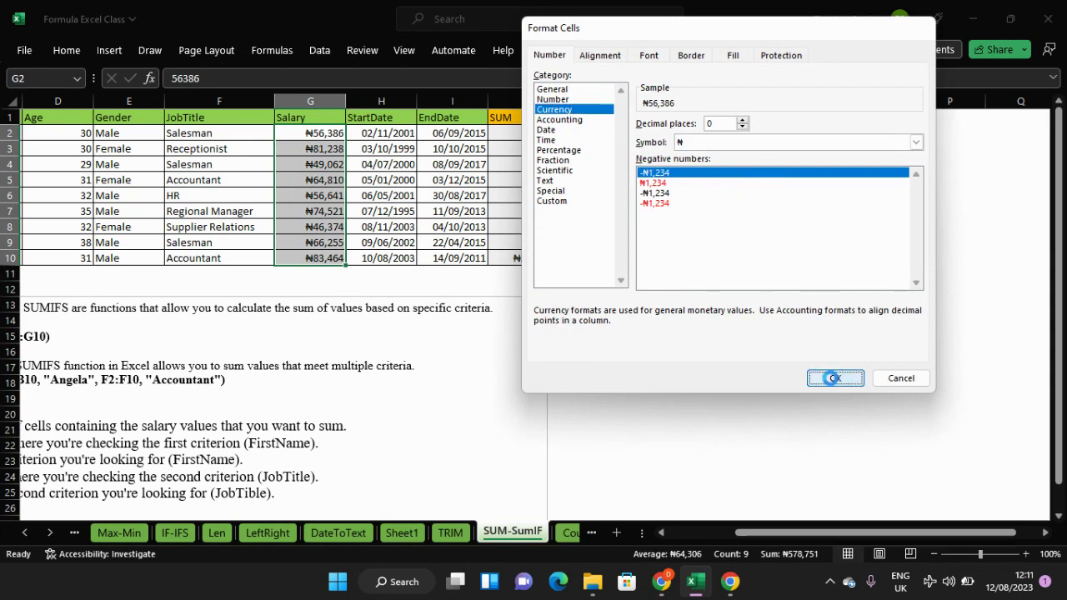
click(834, 378)
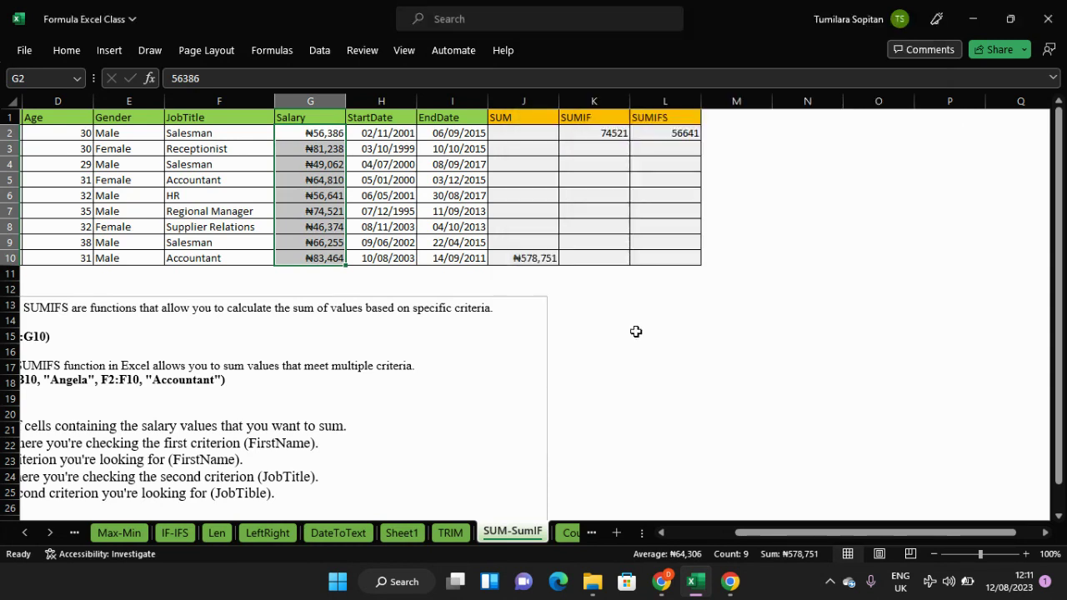
Re-enter the existing SUMIF formula in K2 as an array formula.
click(614, 136)
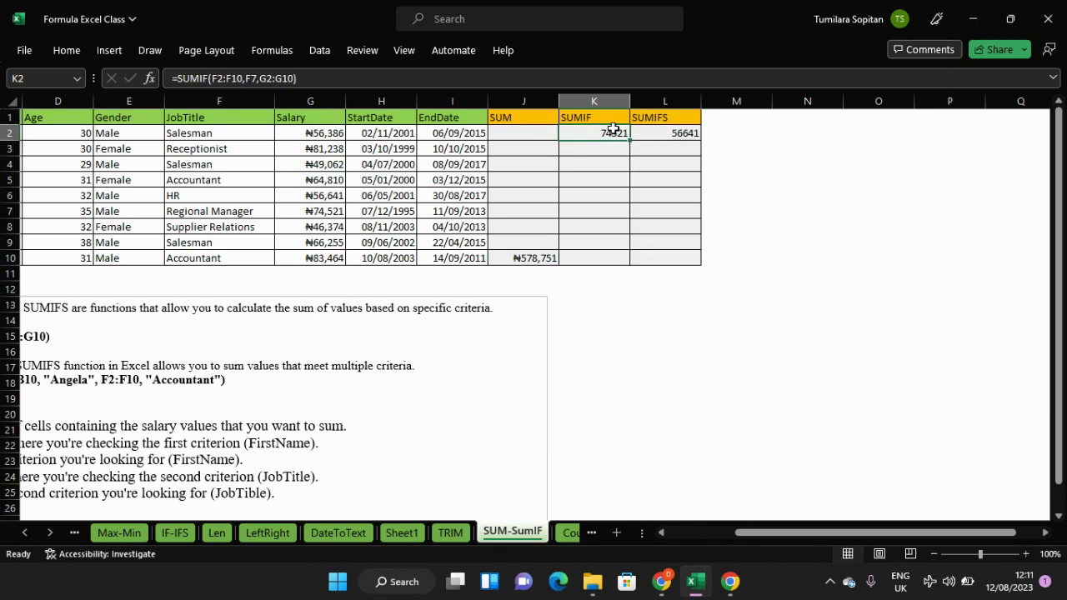
click(318, 79)
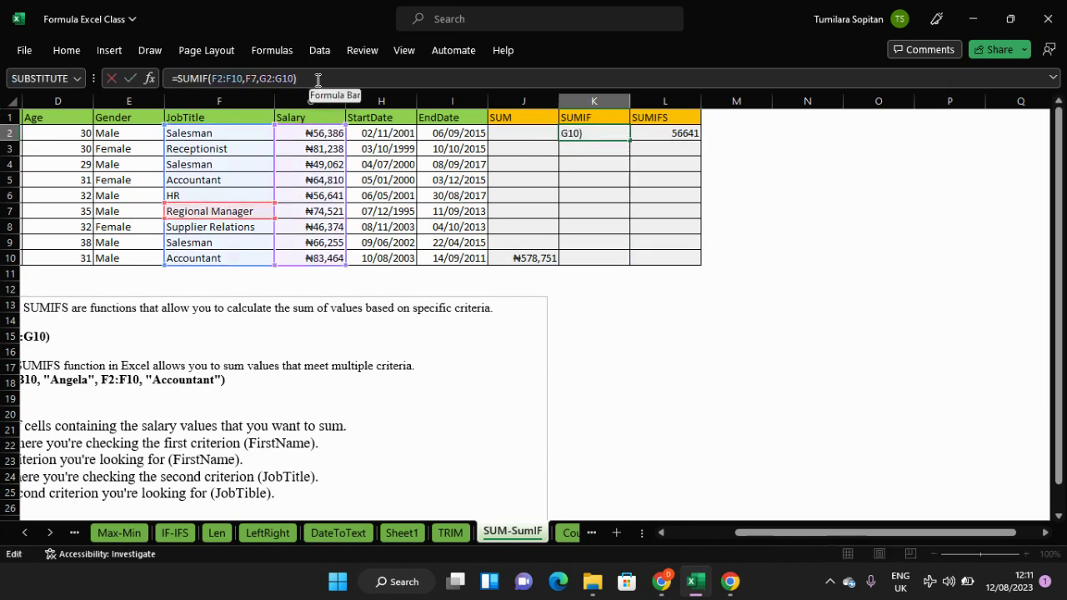
key(ctrl+shift+Return)
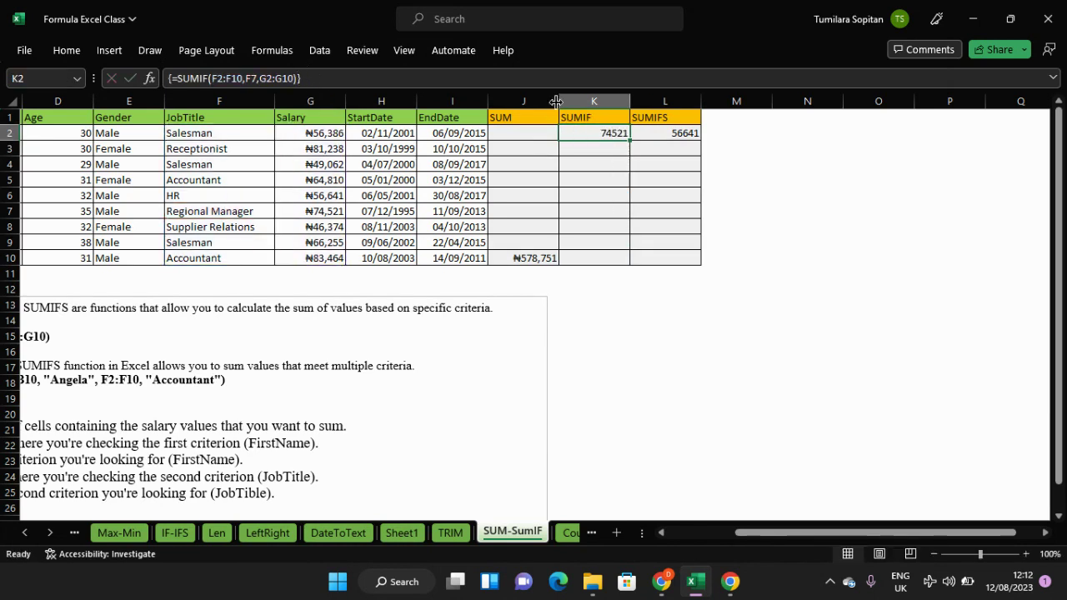
Examine the ranges and criteria of the L2 SUMIFS formula once more, keeping it as an array formula.
click(697, 133)
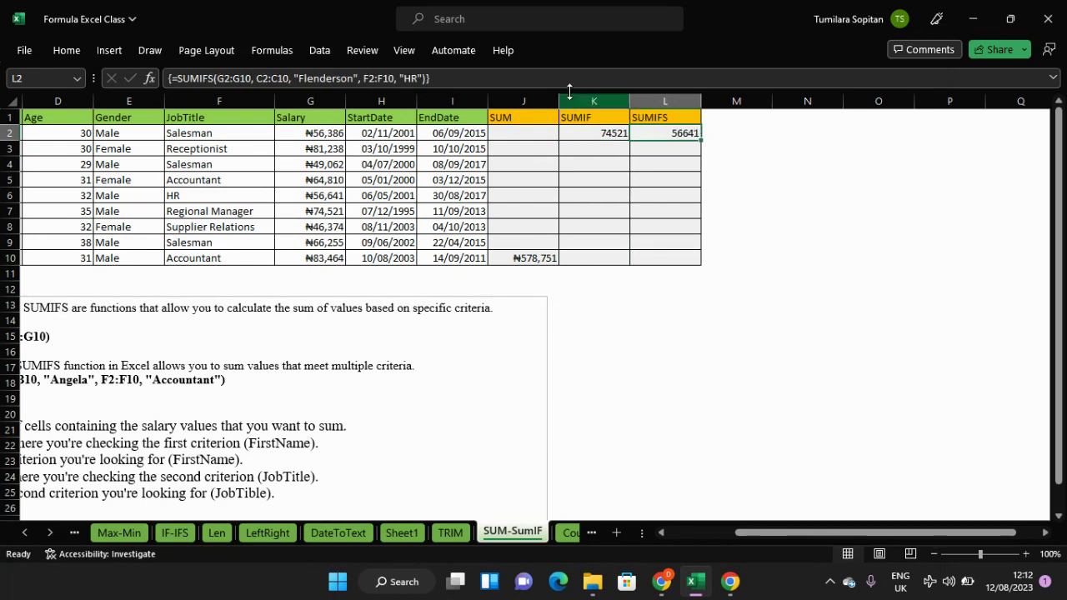
click(508, 72)
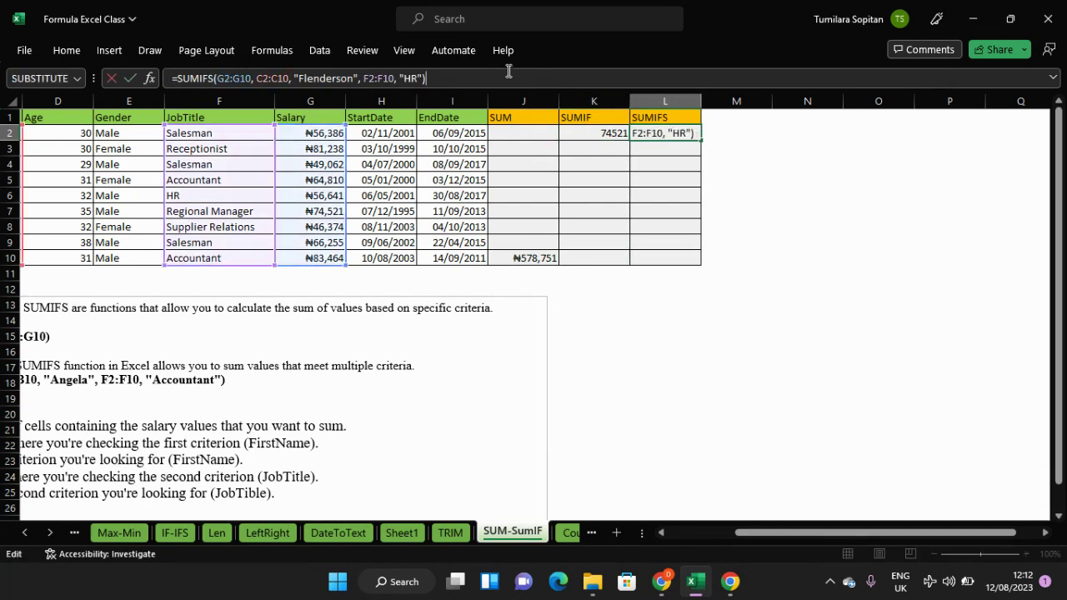
key(ctrl+shift+Return)
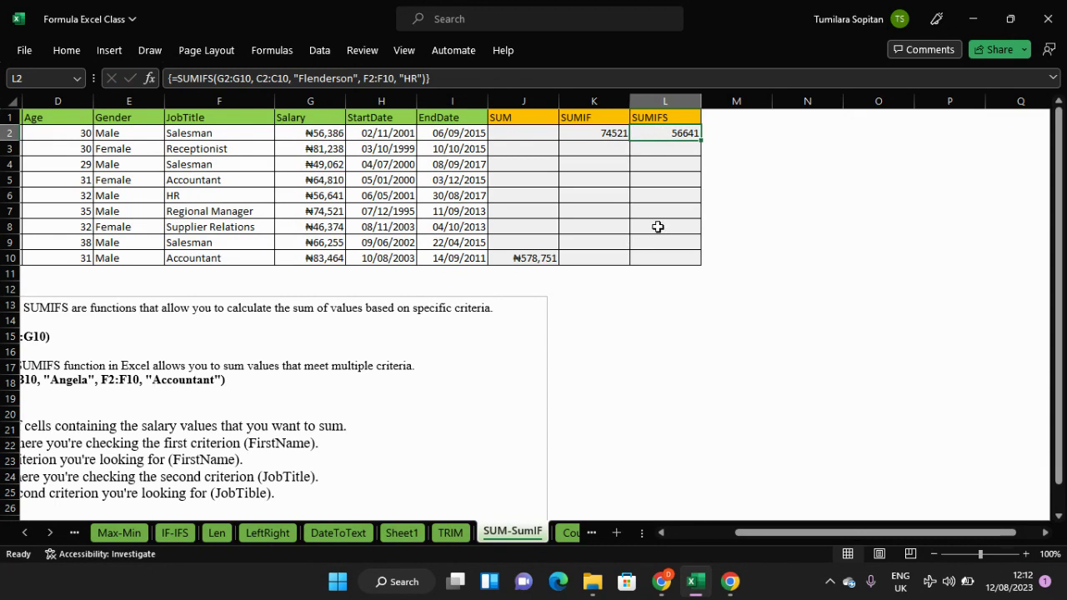
Open the Count-CountIF sheet.
click(568, 535)
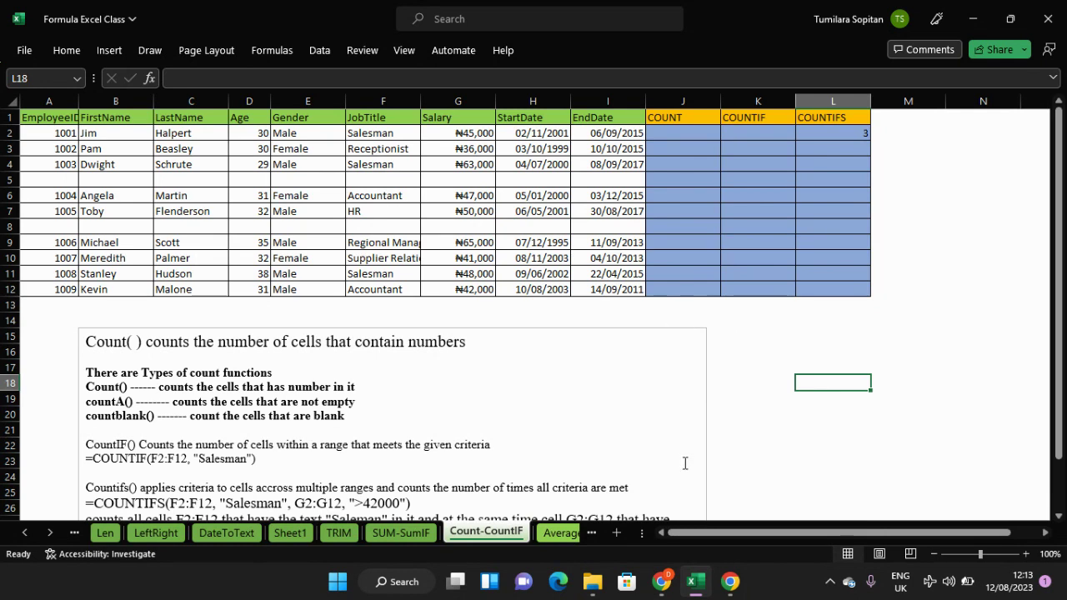
mouse_move(661, 585)
click(661, 581)
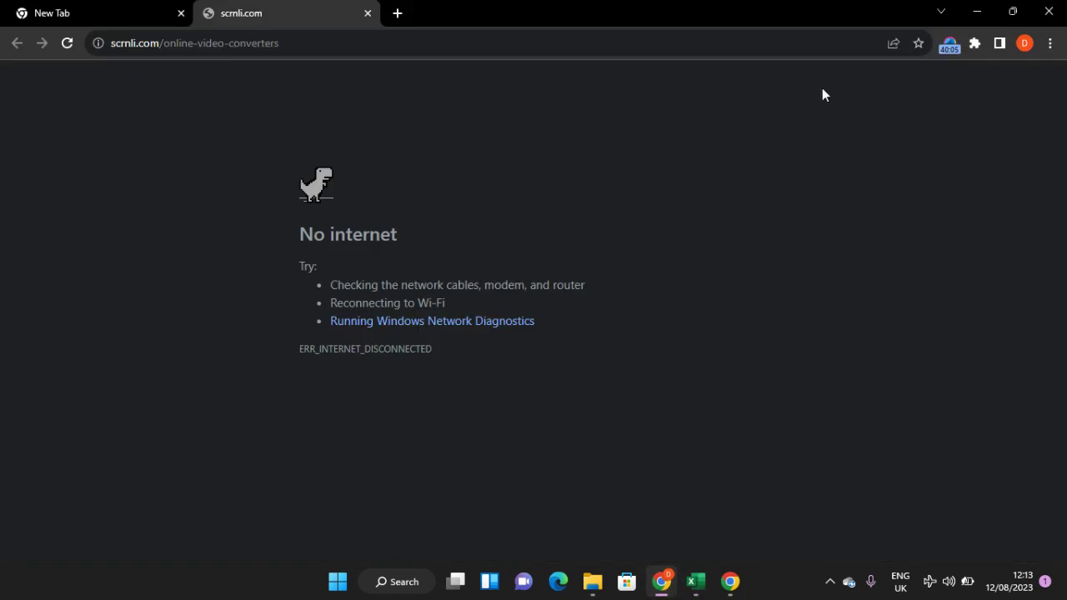
click(949, 45)
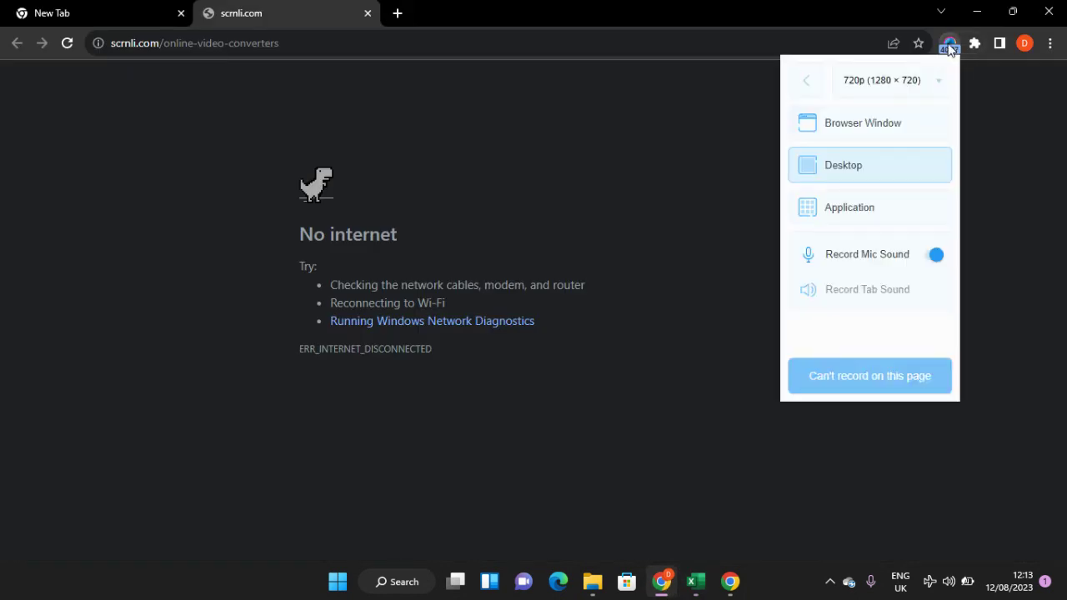